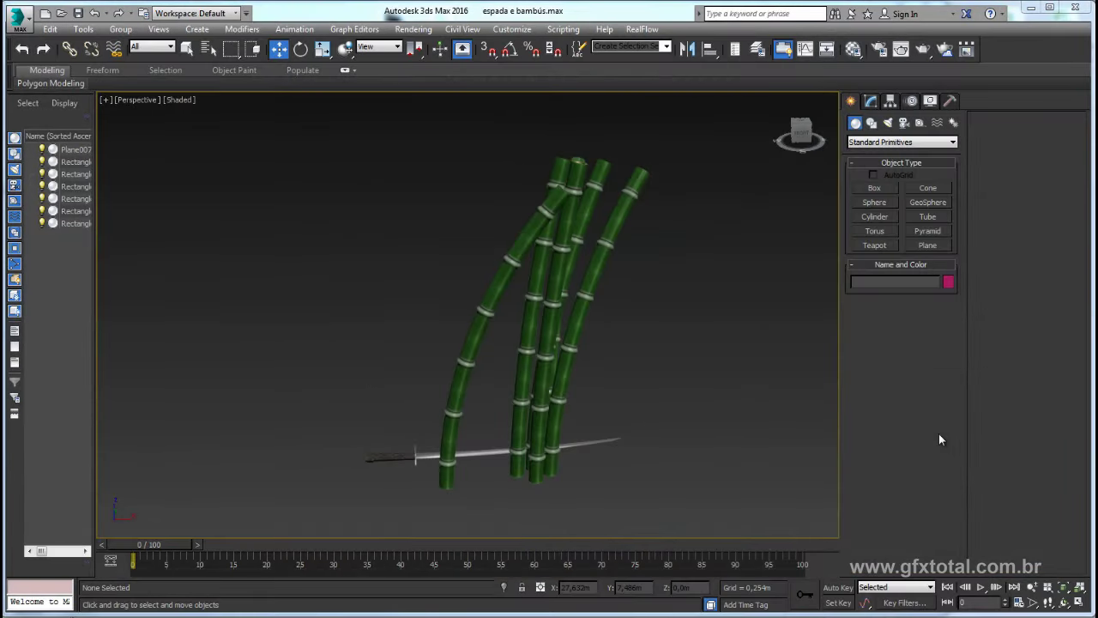
- Replace the sword-and-bamboo file with a new, empty Untitled scene from the application menu
{"action": "left_click", "coordinate": [26, 17]}
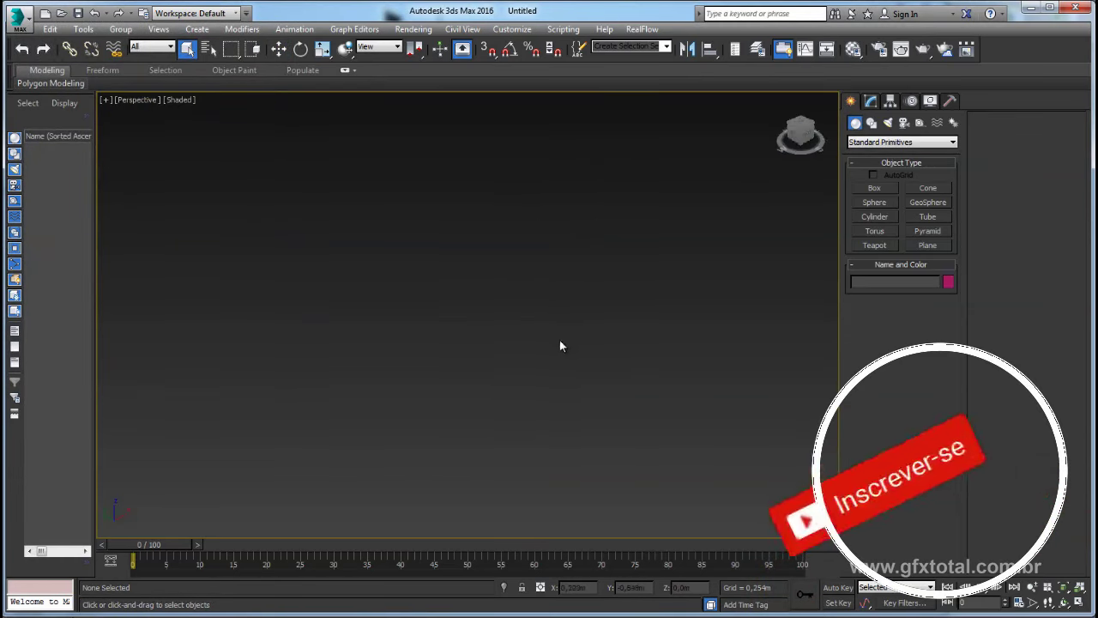
- Show the grid and draw Sphere001 with radius 0.906m at the grid centre
{"action": "key", "text": "g"}
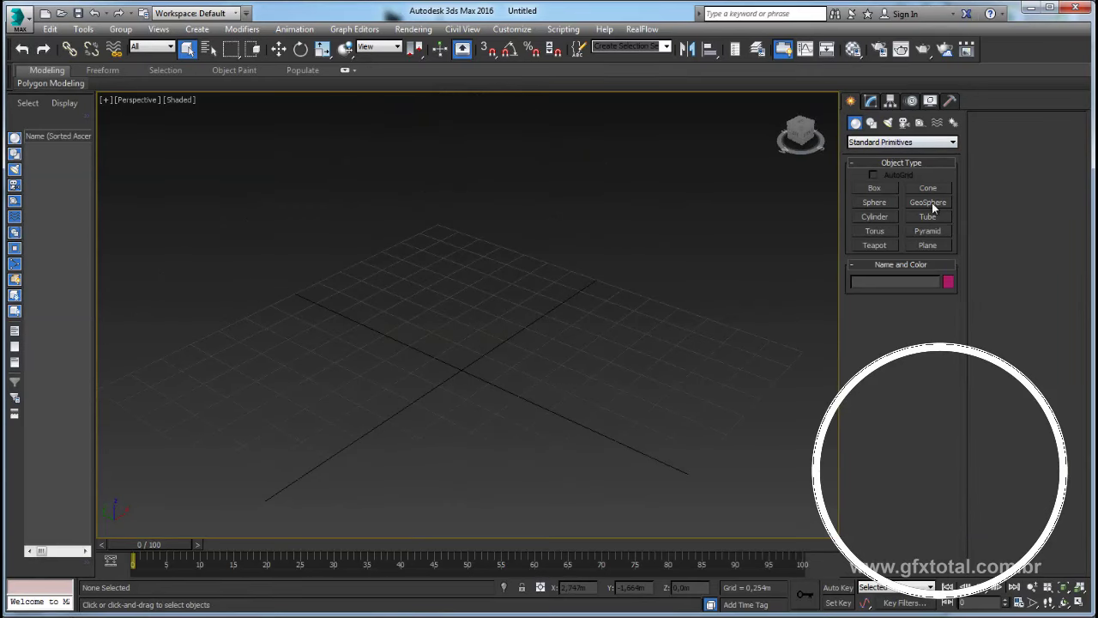
{"action": "left_click", "coordinate": [885, 204]}
{"action": "left_click_drag", "start_coordinate": [424, 380], "coordinate": [558, 396]}
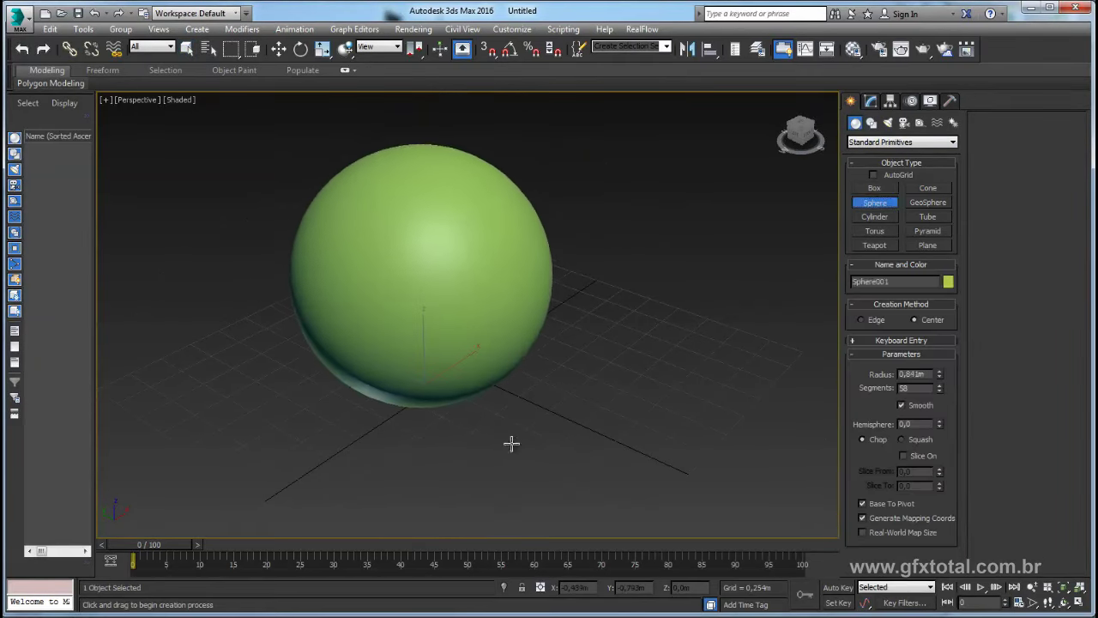
{"action": "middle_click_drag", "start_coordinate": [558, 395], "coordinate": [589, 421], "text": "alt"}
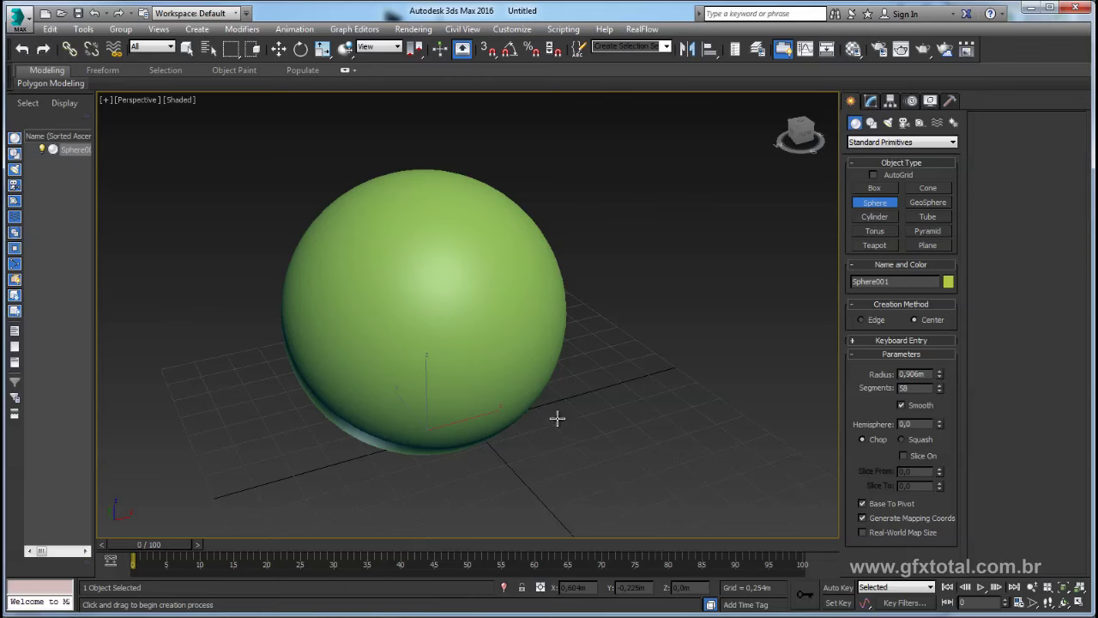
- Turn on edged faces so the sphere's polygon edges show, with Select and Move active
{"action": "key", "text": "F4"}
{"action": "scroll", "coordinate": [406, 240], "scroll_direction": "down", "scroll_amount": 3}
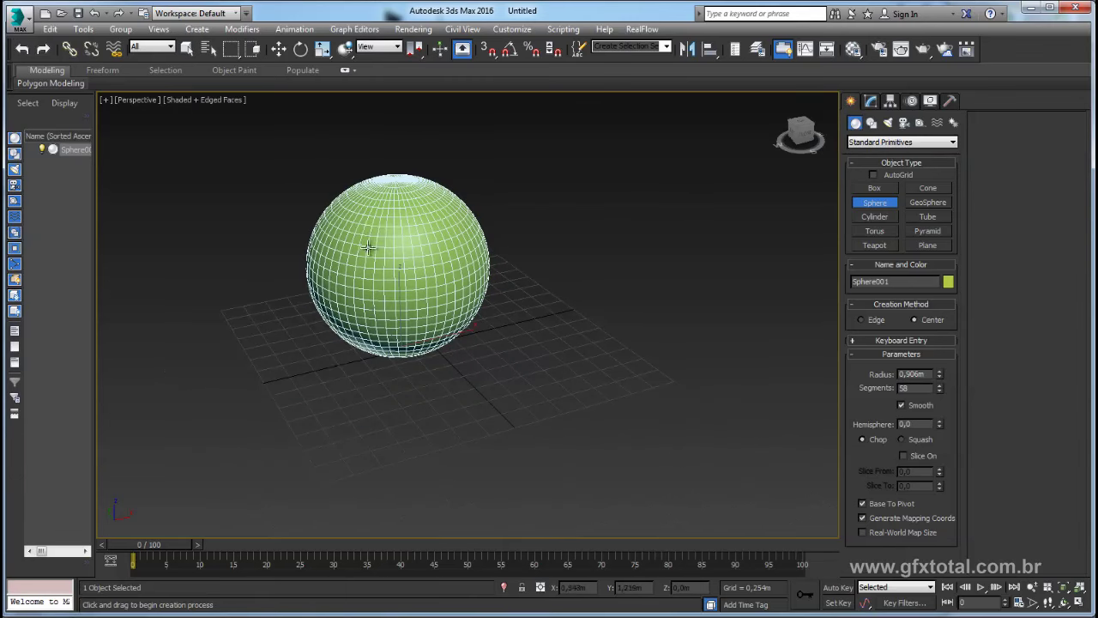
{"action": "scroll", "coordinate": [366, 241], "scroll_direction": "down", "scroll_amount": 1}
{"action": "left_click", "coordinate": [278, 49]}
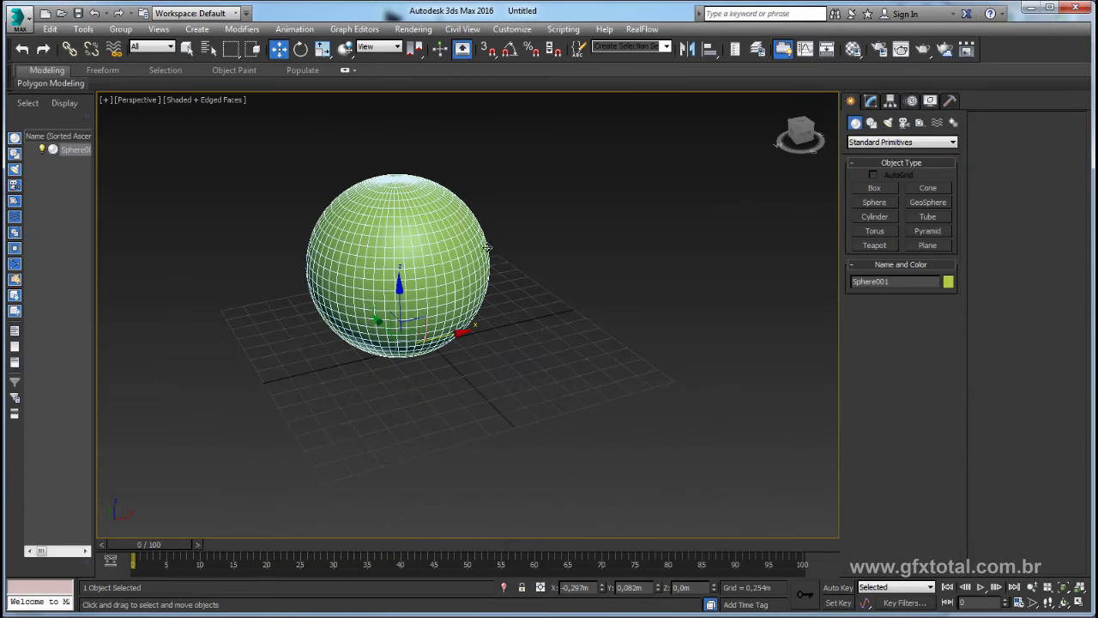
{"action": "mouse_move", "coordinate": [433, 210]}
{"action": "middle_mouse_down", "text": "alt"}
{"action": "mouse_move", "coordinate": [440, 242]}
{"action": "mouse_move", "coordinate": [506, 301]}
{"action": "mouse_move", "coordinate": [800, 253]}
{"action": "middle_mouse_up", "text": "alt"}
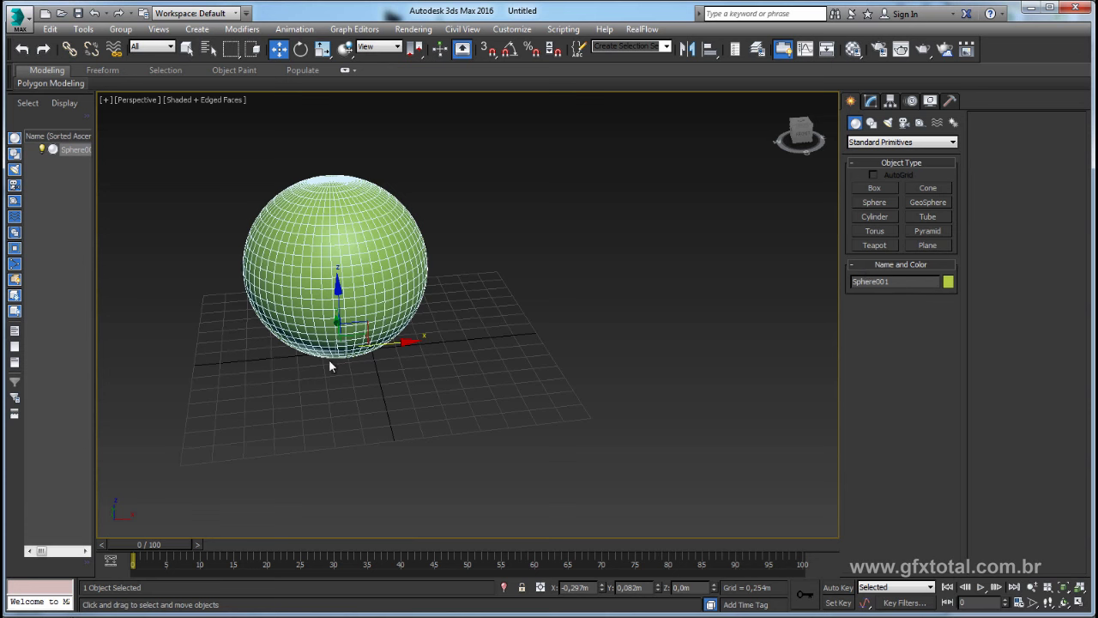
- Draw a 2.622m × 2.393m plane and raise it to about 0.928m through the sphere
{"action": "left_click", "coordinate": [927, 245]}
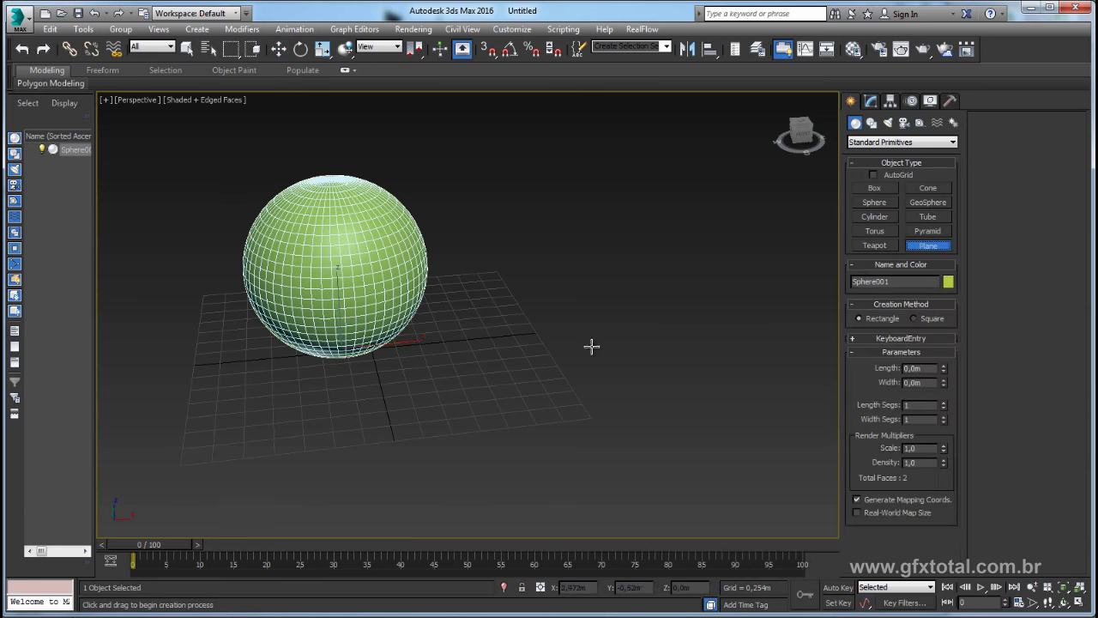
{"action": "mouse_move", "coordinate": [497, 287]}
{"action": "left_mouse_down"}
{"action": "mouse_move", "coordinate": [776, 365]}
{"action": "mouse_move", "coordinate": [796, 384]}
{"action": "left_mouse_up"}
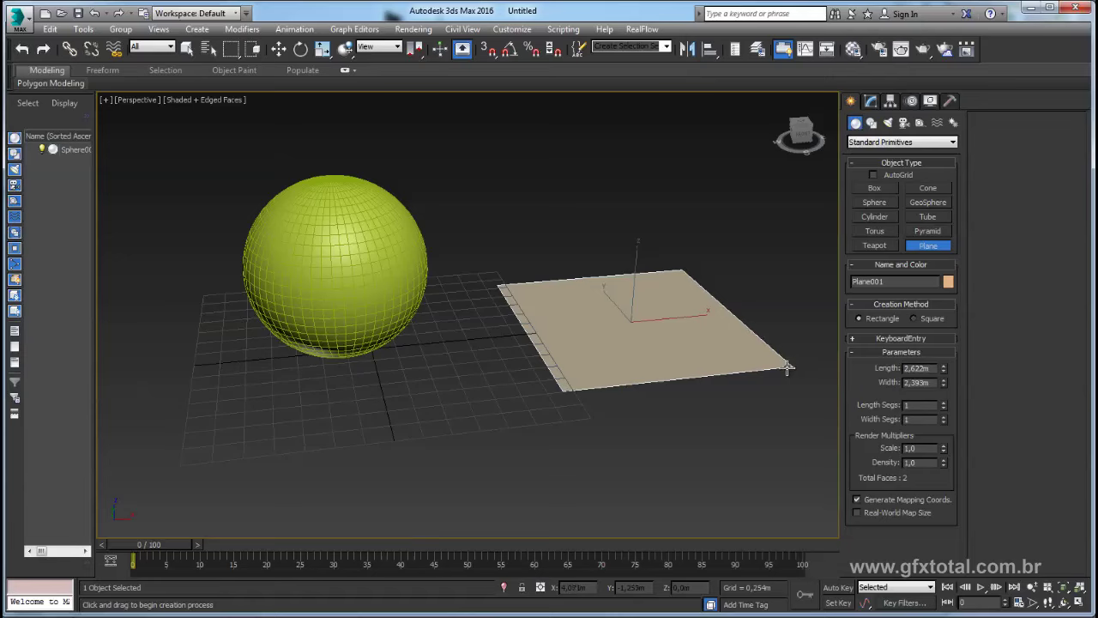
{"action": "scroll", "coordinate": [595, 375], "scroll_direction": "up", "scroll_amount": 5}
{"action": "scroll", "coordinate": [706, 363], "scroll_direction": "down", "scroll_amount": 4}
{"action": "middle_click_drag", "start_coordinate": [592, 223], "coordinate": [591, 249]}
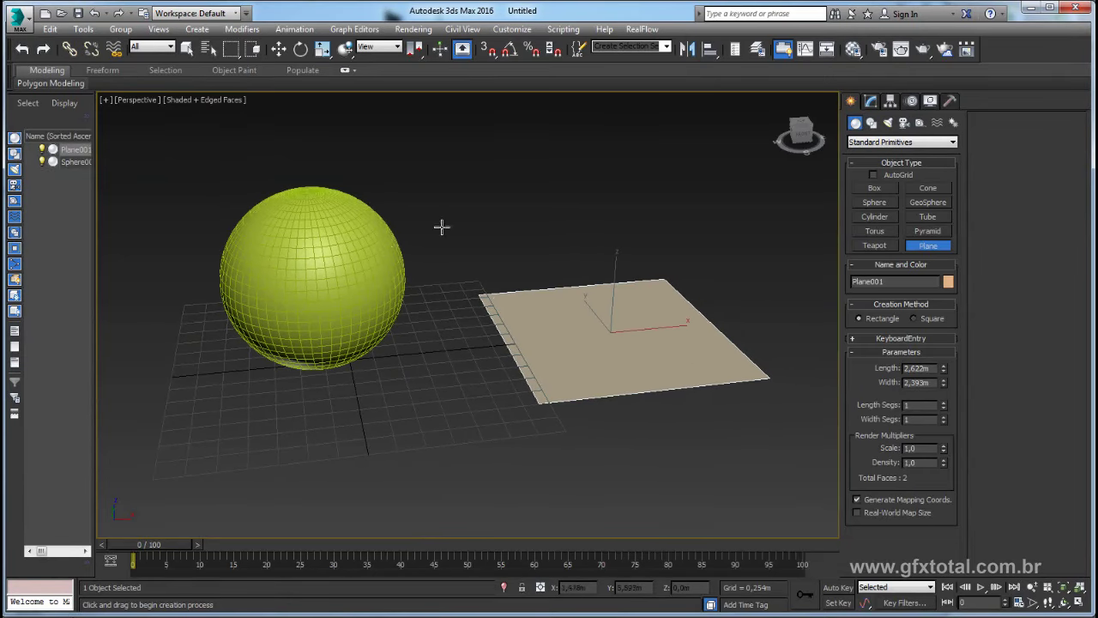
{"action": "key", "text": "w"}
{"action": "middle_click_drag", "start_coordinate": [484, 223], "coordinate": [520, 198]}
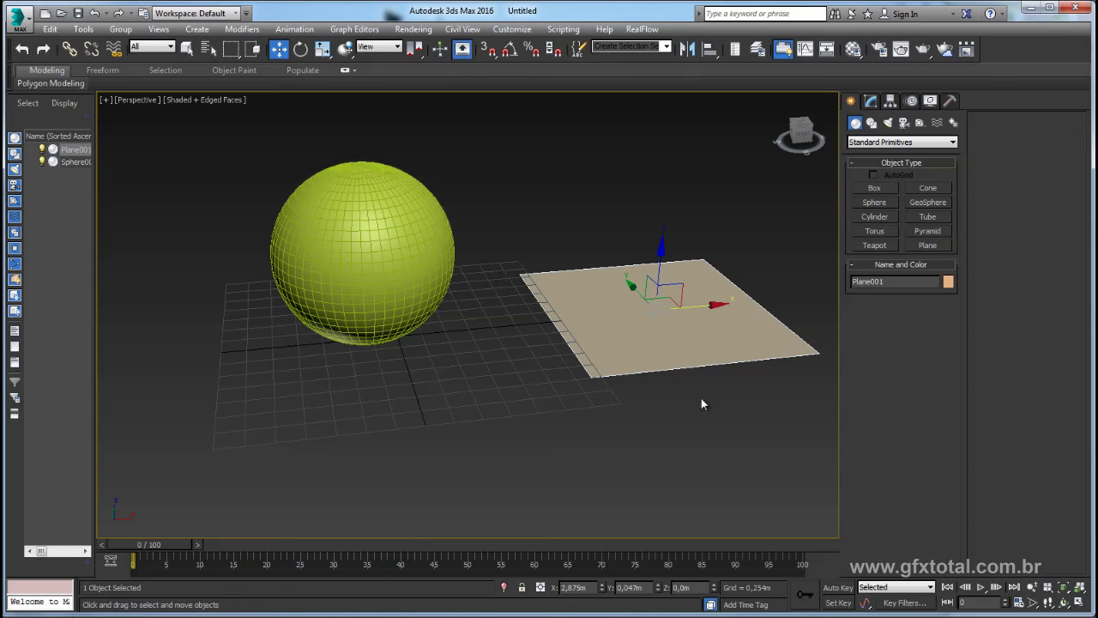
{"action": "mouse_move", "coordinate": [676, 293]}
{"action": "left_mouse_down"}
{"action": "mouse_move", "coordinate": [403, 208]}
{"action": "mouse_move", "coordinate": [391, 233]}
{"action": "left_mouse_up"}
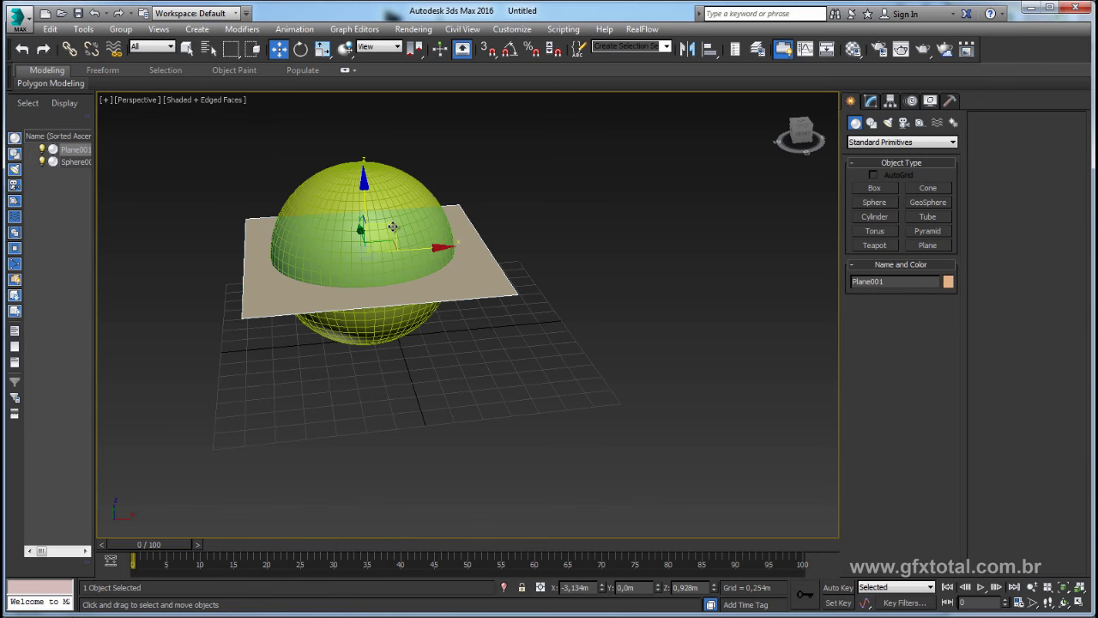
- Rotate Plane001 about 18.5° on its Y axis to slice diagonally through the sphere
{"action": "left_click", "coordinate": [301, 49]}
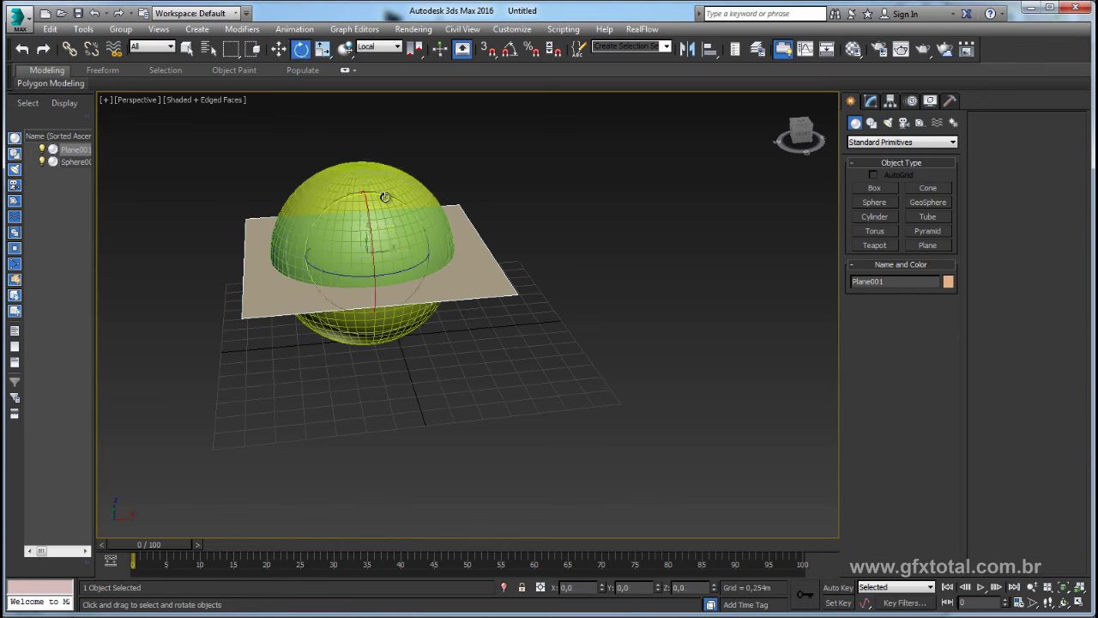
{"action": "left_click_drag", "start_coordinate": [383, 198], "coordinate": [403, 194]}
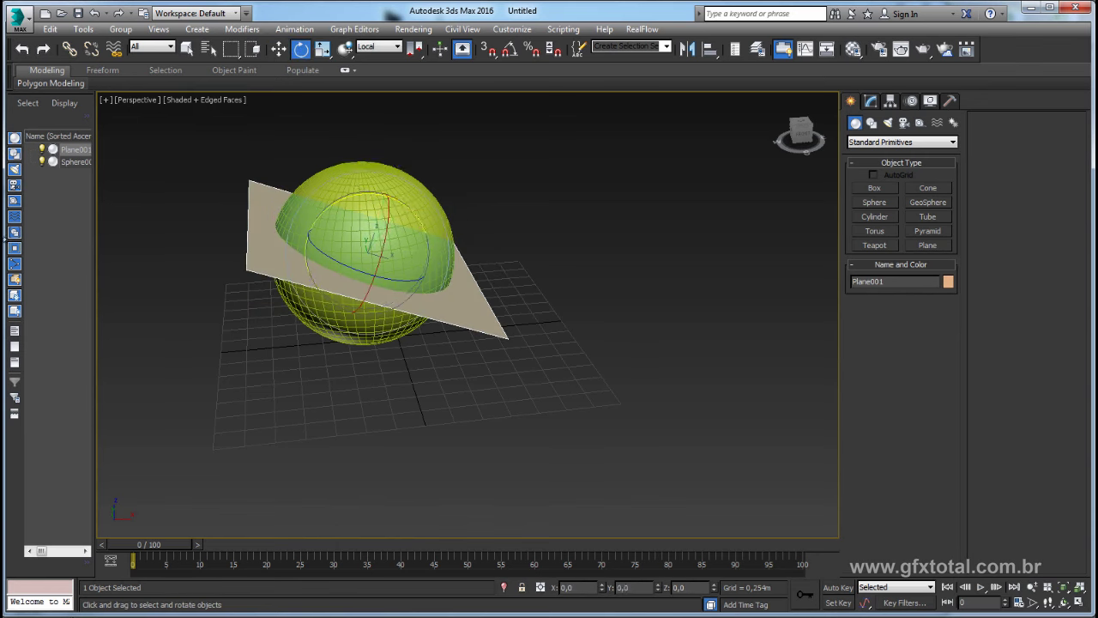
{"action": "middle_click_drag", "start_coordinate": [572, 239], "coordinate": [608, 257]}
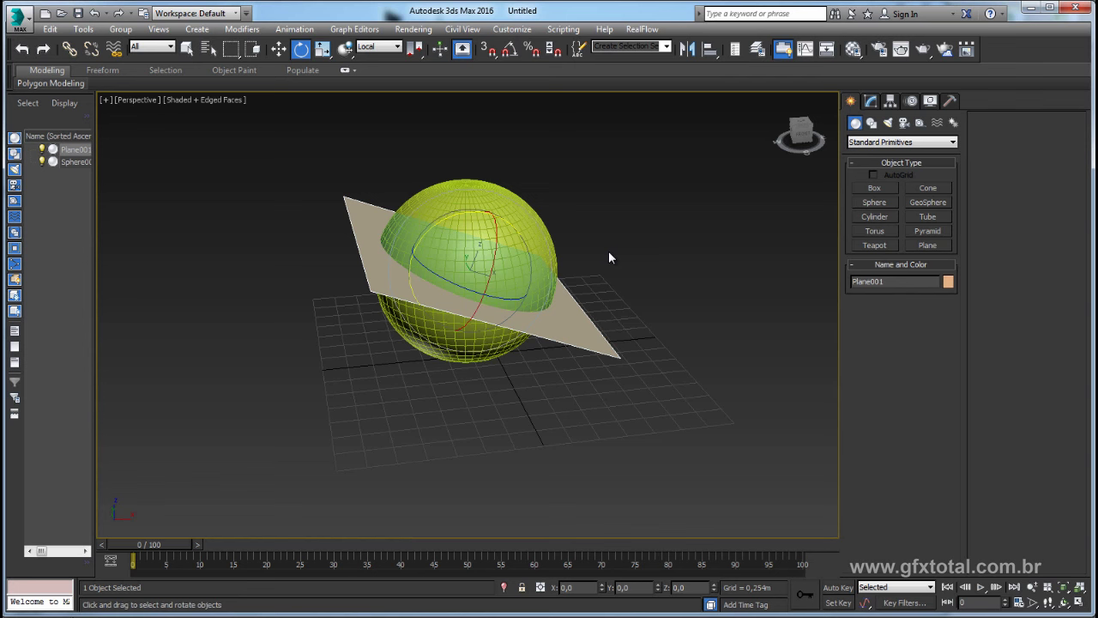
{"action": "mouse_move", "coordinate": [608, 257]}
{"action": "middle_mouse_down"}
{"action": "mouse_move", "coordinate": [632, 262]}
{"action": "mouse_move", "coordinate": [605, 280]}
{"action": "middle_mouse_up"}
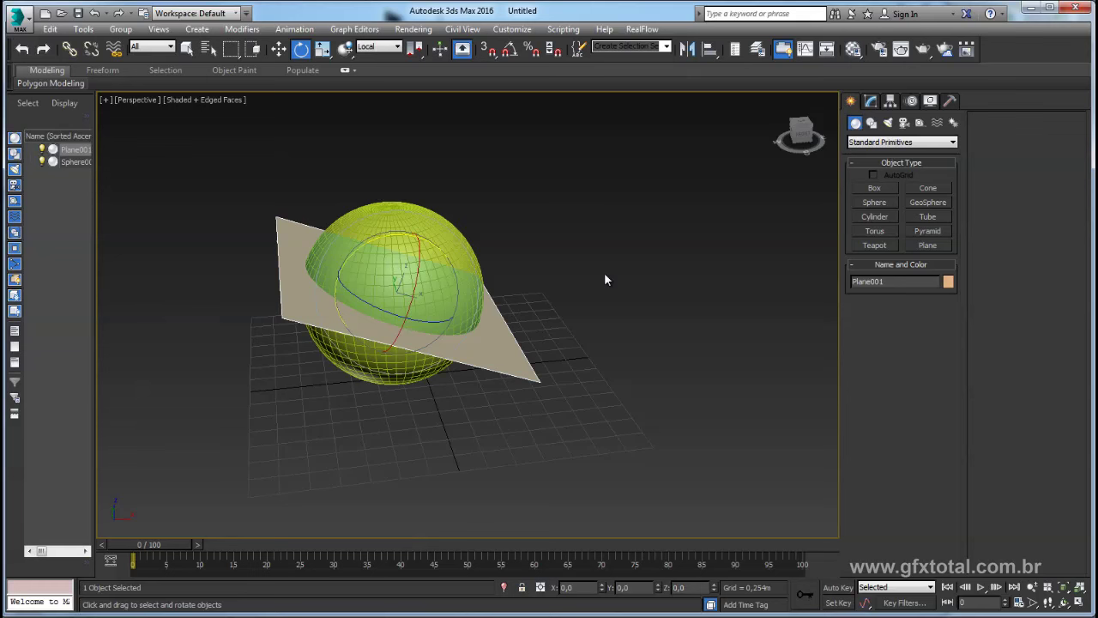
{"action": "middle_click_drag", "start_coordinate": [605, 279], "coordinate": [441, 300]}
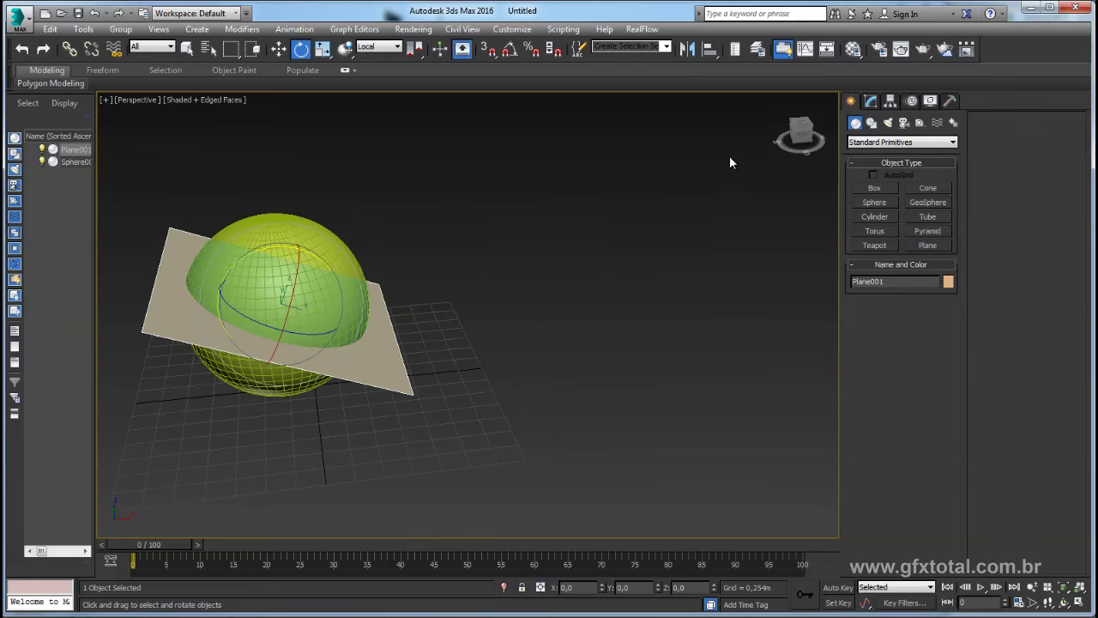
- Switch the Create panel category from Standard Primitives to Compound Objects
{"action": "left_click", "coordinate": [877, 141]}
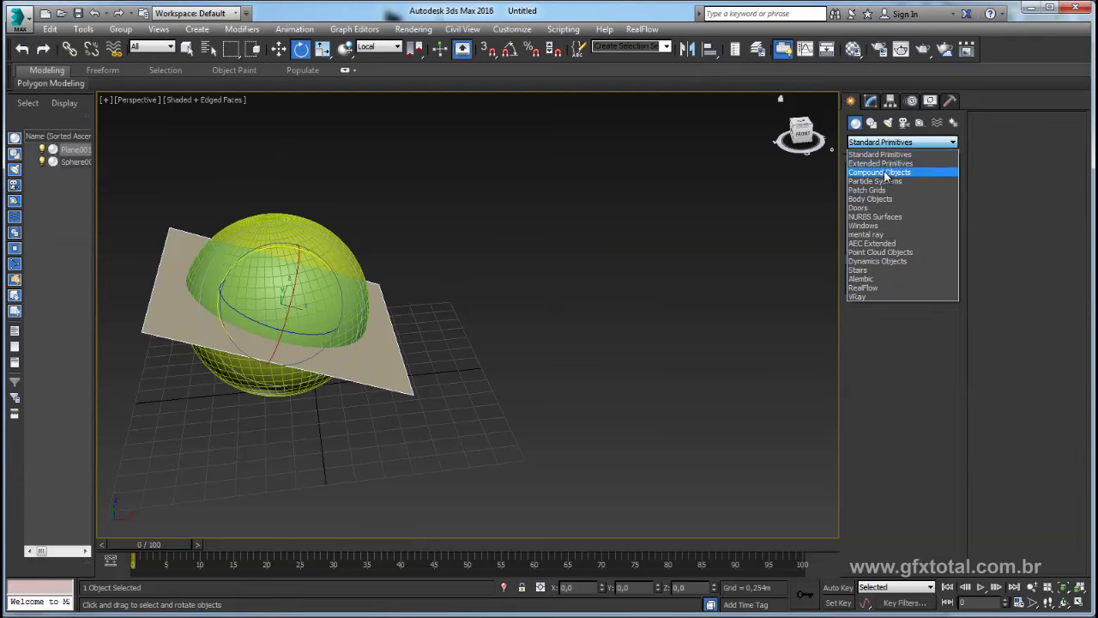
{"action": "left_click", "coordinate": [886, 172]}
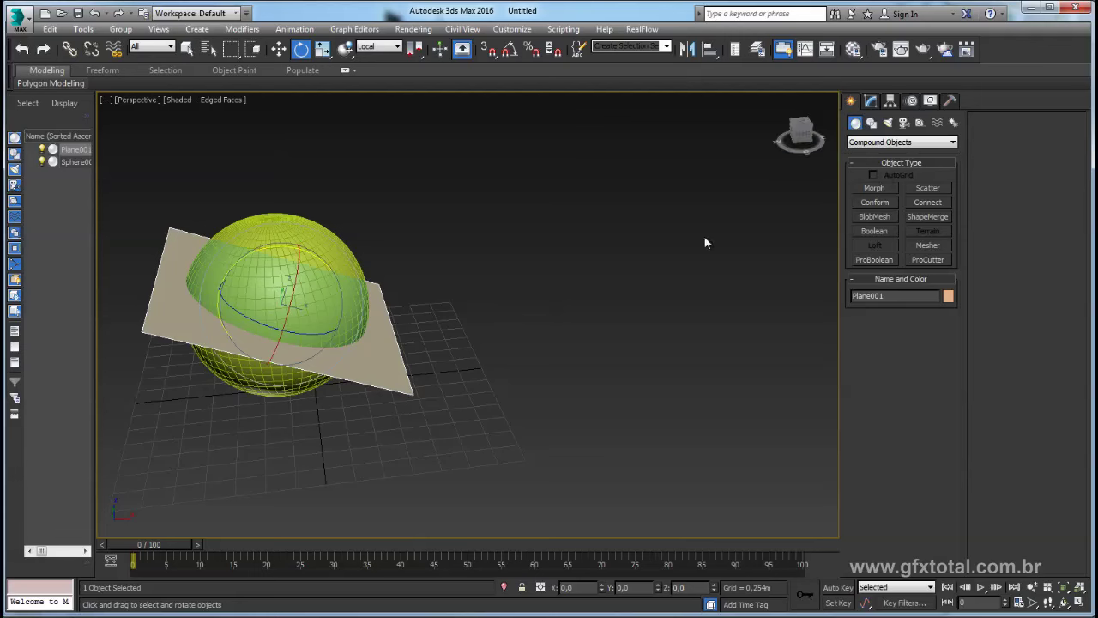
{"action": "middle_click_drag", "start_coordinate": [365, 275], "coordinate": [499, 275]}
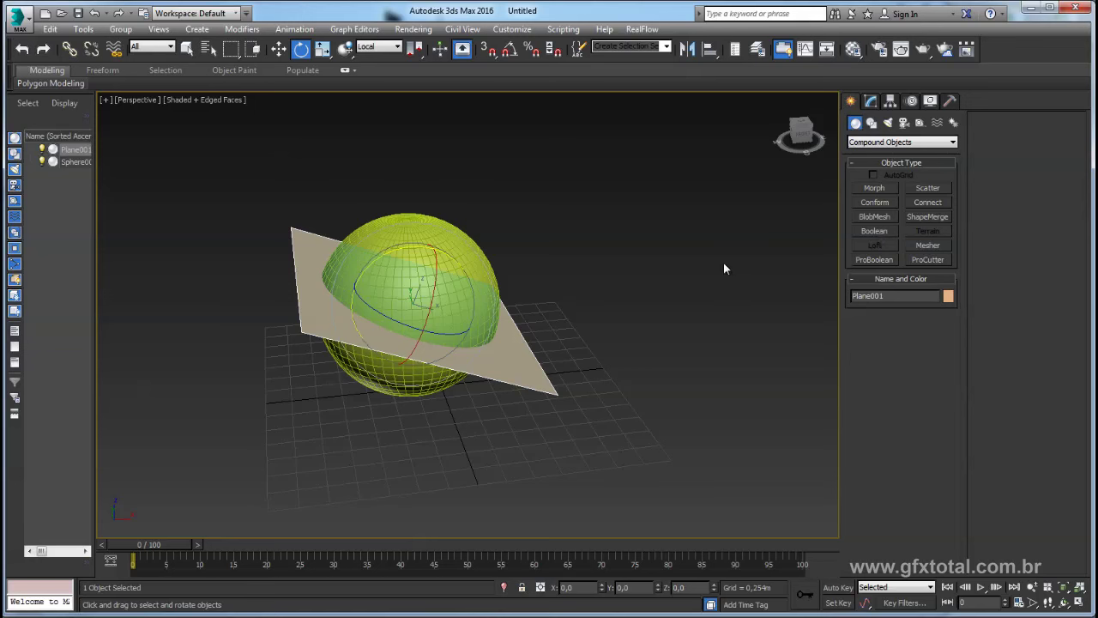
{"action": "middle_click_drag", "start_coordinate": [723, 268], "coordinate": [732, 264]}
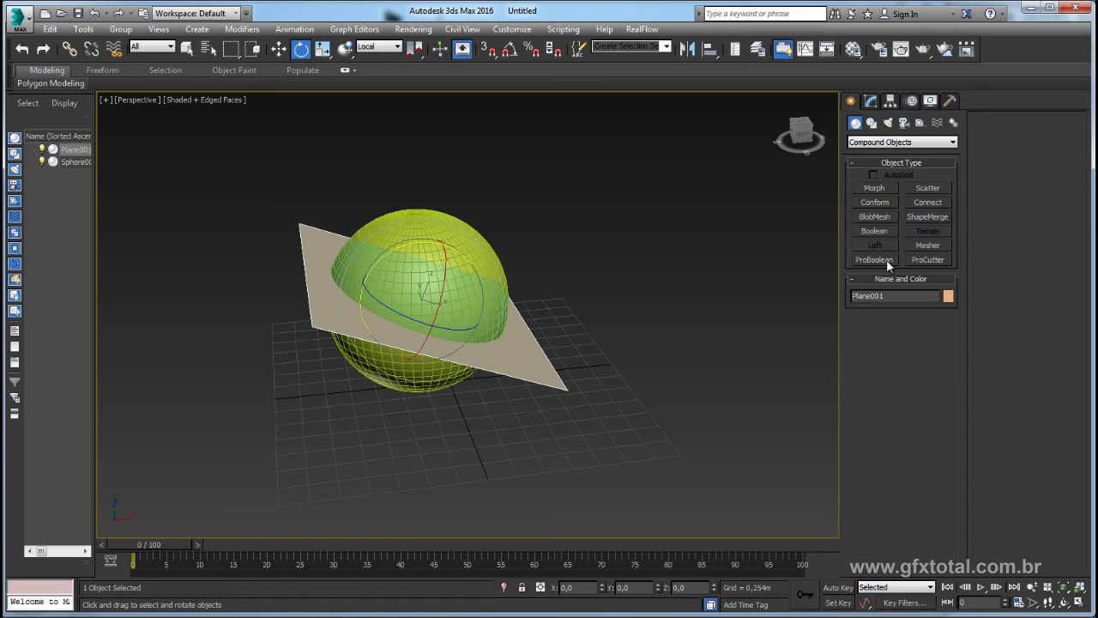
{"action": "middle_click_drag", "start_coordinate": [676, 286], "coordinate": [651, 257]}
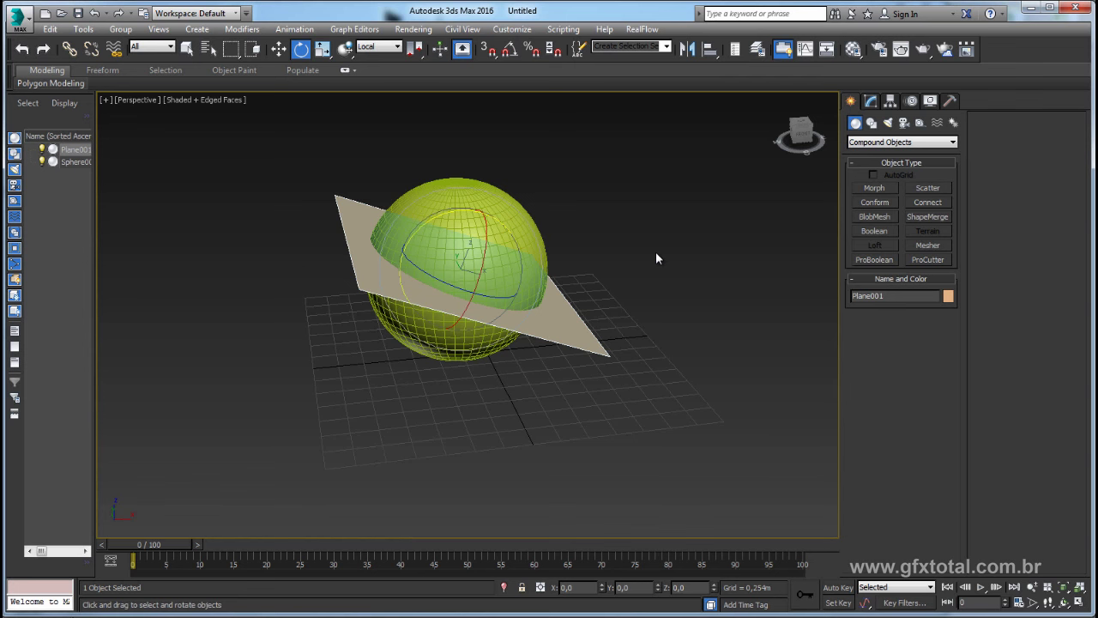
{"action": "left_click", "coordinate": [874, 232]}
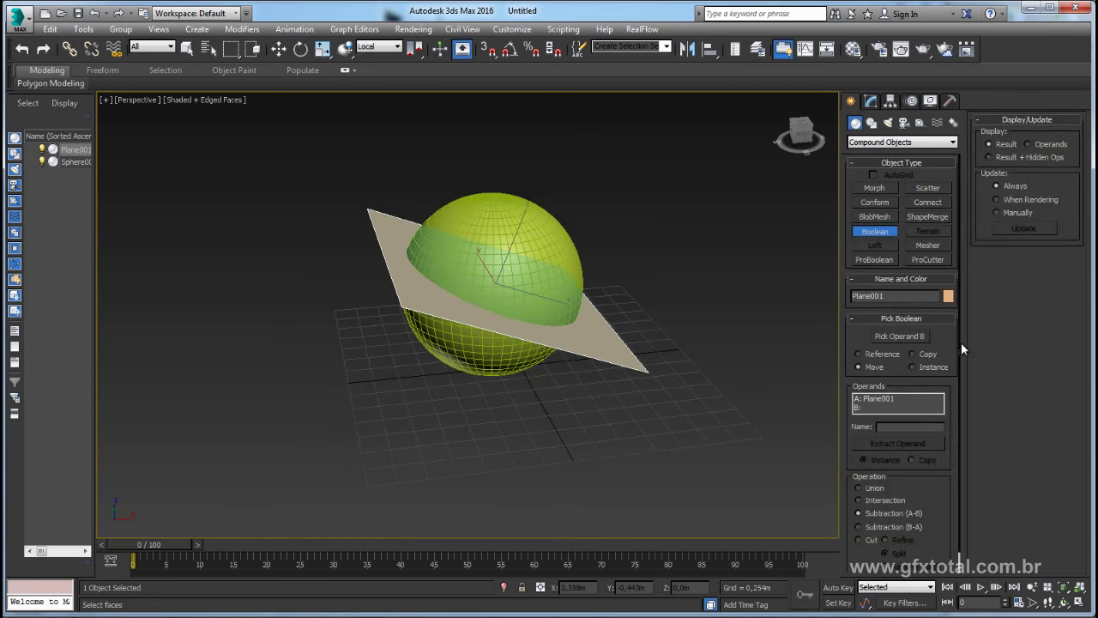
{"action": "left_click_drag", "start_coordinate": [949, 336], "coordinate": [950, 273]}
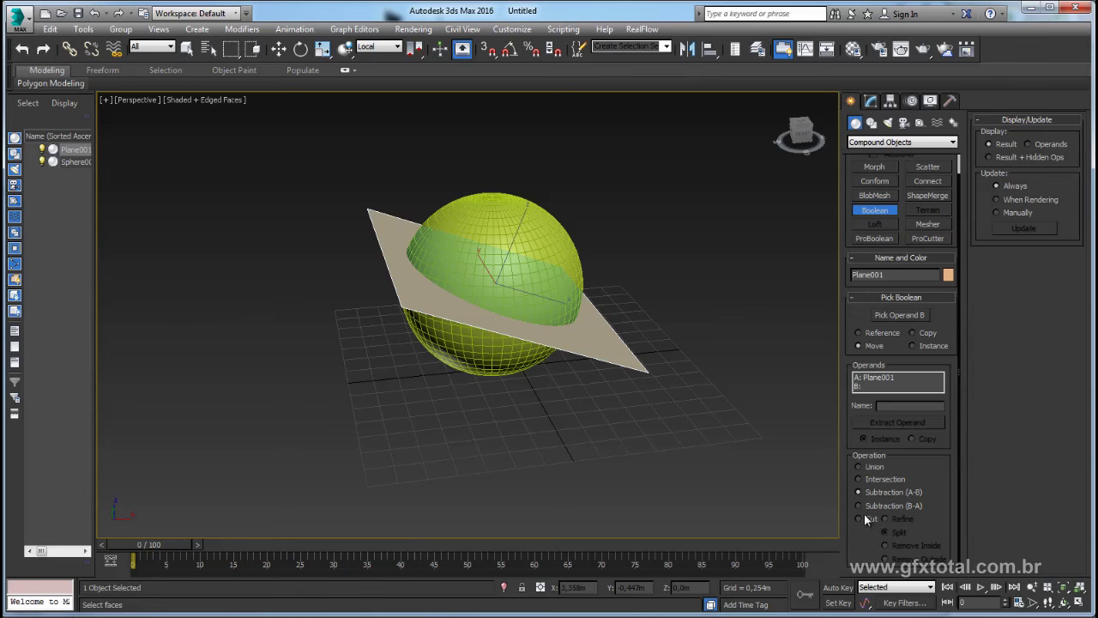
{"action": "left_click", "coordinate": [860, 518]}
{"action": "middle_click_drag", "start_coordinate": [510, 349], "coordinate": [537, 342]}
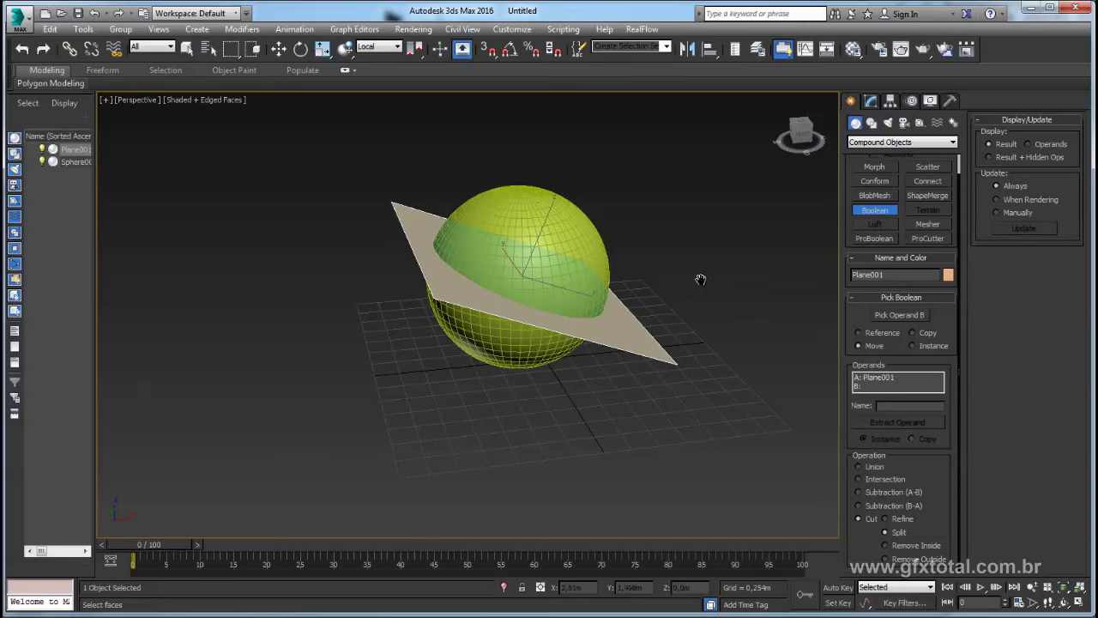
{"action": "middle_click_drag", "start_coordinate": [698, 280], "coordinate": [659, 268]}
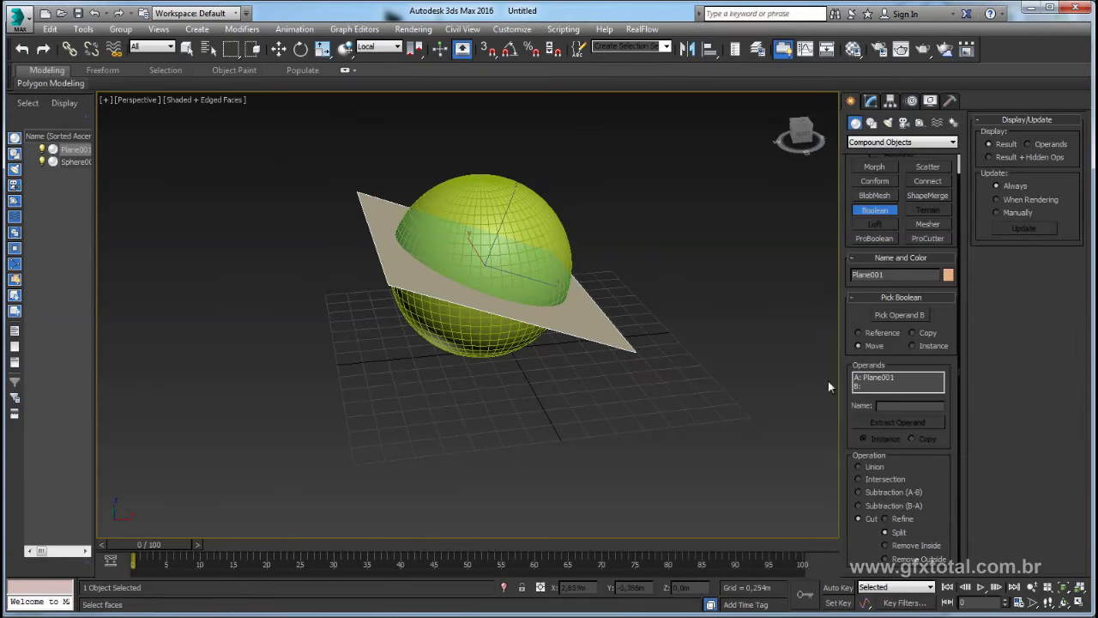
{"action": "left_click", "coordinate": [896, 312]}
{"action": "left_click", "coordinate": [547, 253]}
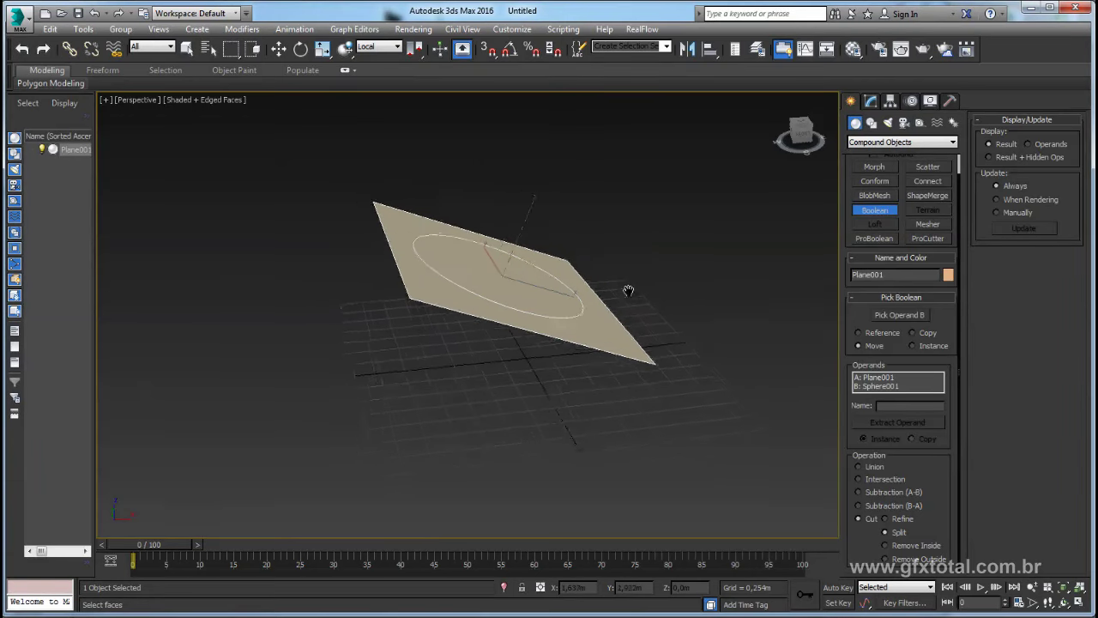
{"action": "middle_click_drag", "start_coordinate": [568, 246], "coordinate": [627, 289]}
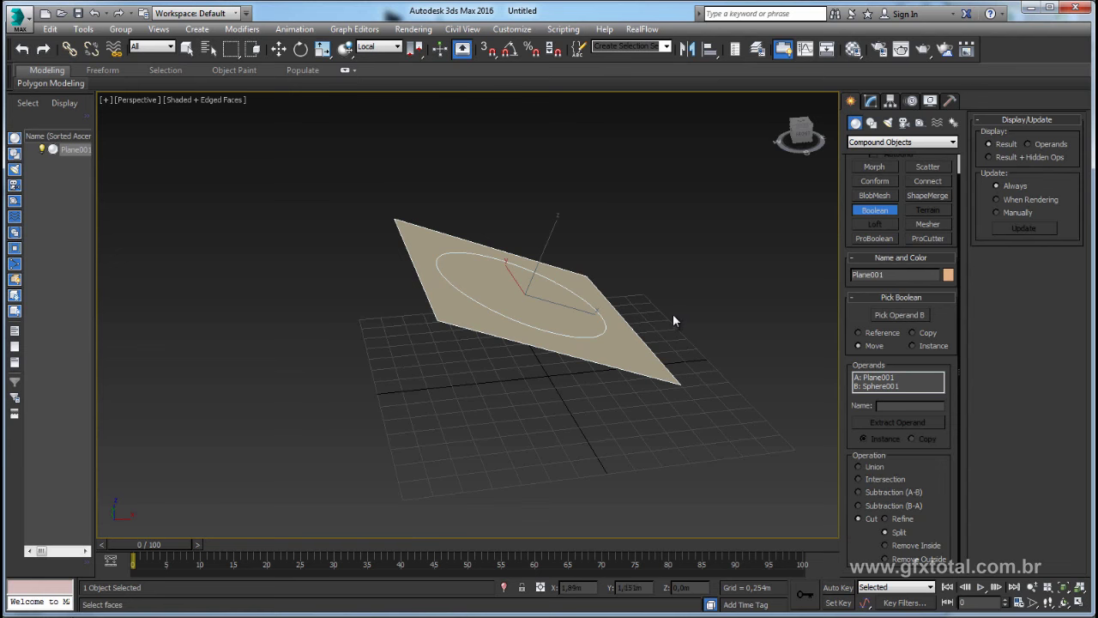
{"action": "key", "text": "ctrl+z"}
{"action": "key", "text": "e"}
- Make Sphere001 a Boolean with Plane001 picked as operand B
{"action": "left_click", "coordinate": [566, 253]}
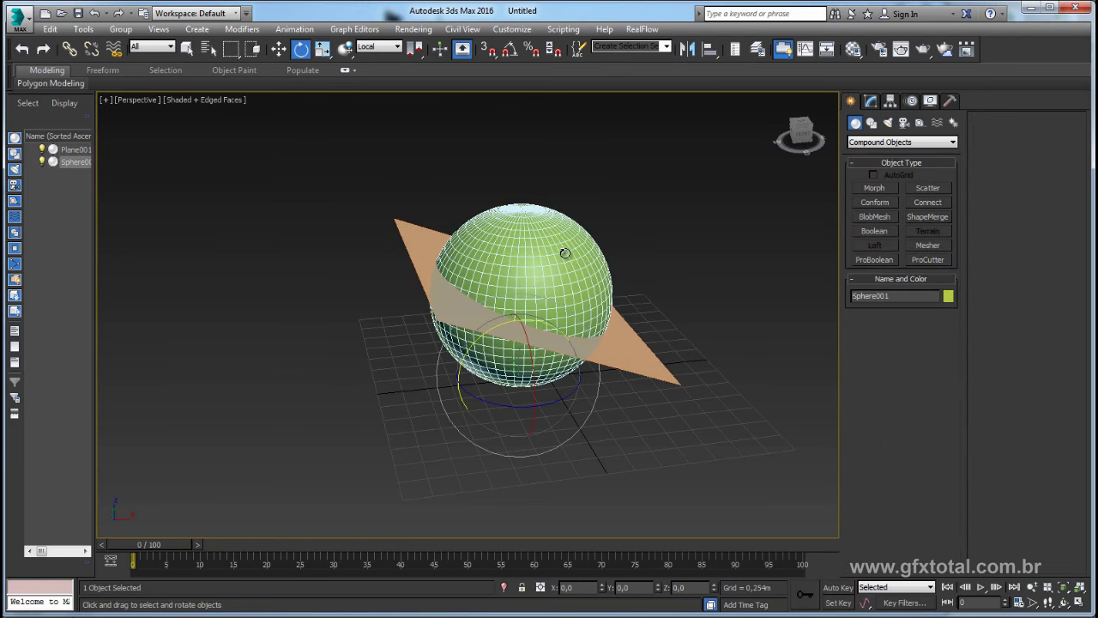
{"action": "left_click", "coordinate": [874, 231]}
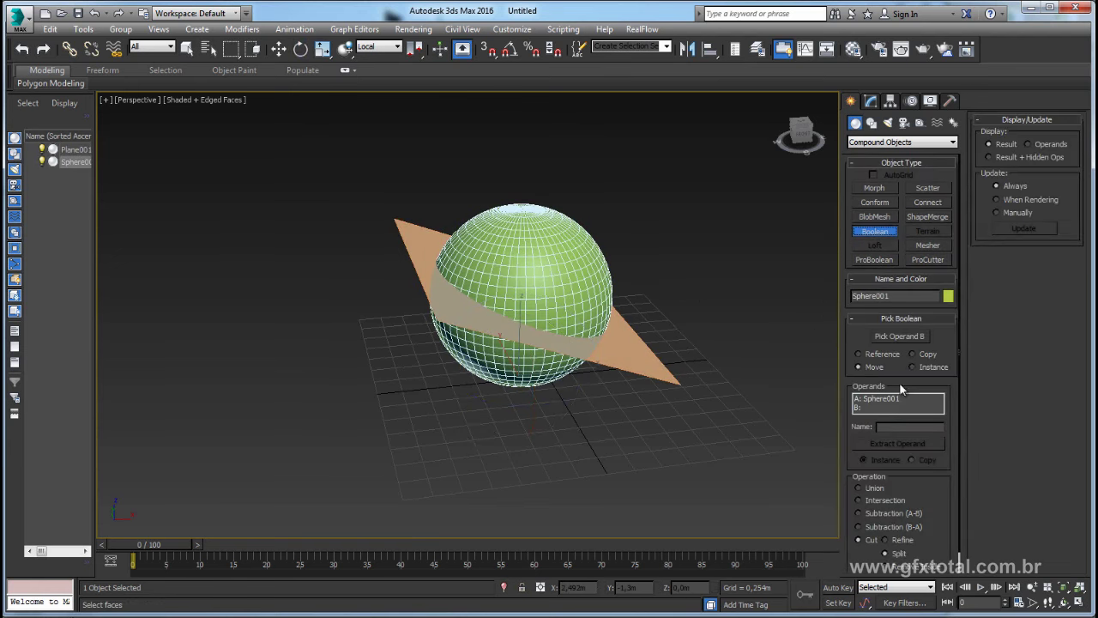
{"action": "scroll", "coordinate": [949, 486], "scroll_direction": "down", "scroll_amount": 1}
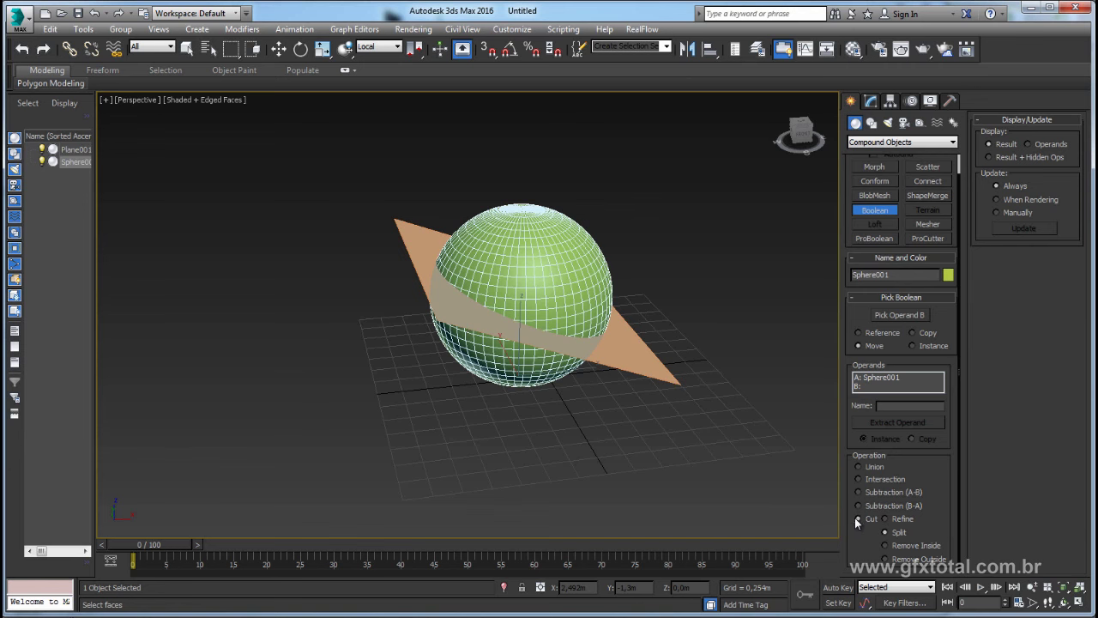
{"action": "left_click", "coordinate": [896, 313]}
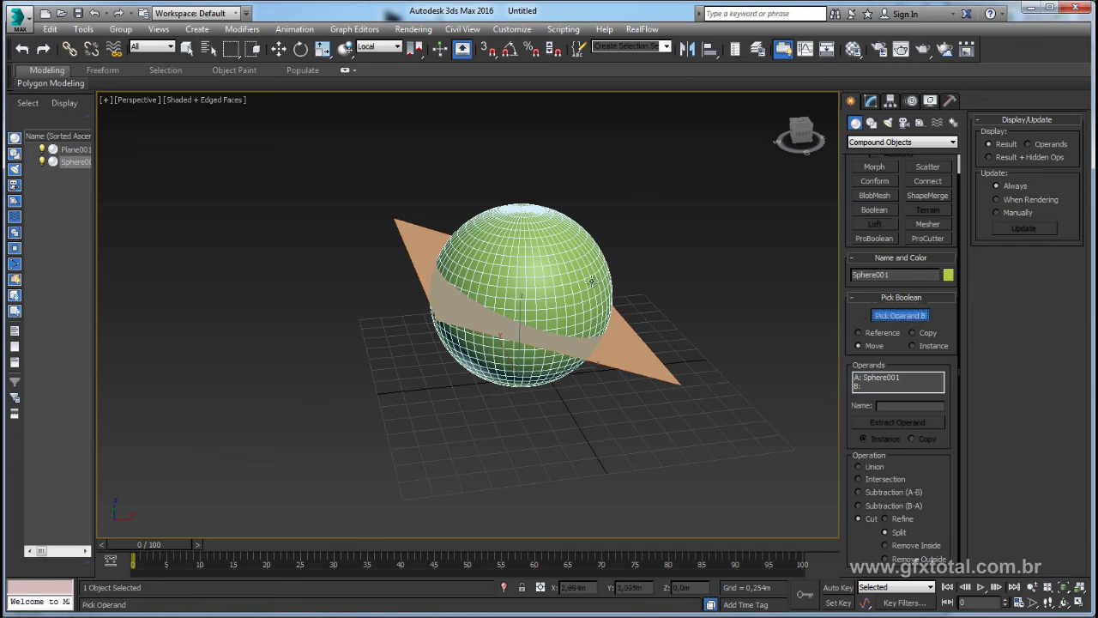
{"action": "left_click", "coordinate": [632, 361]}
{"action": "scroll", "coordinate": [618, 328], "scroll_direction": "up", "scroll_amount": 3}
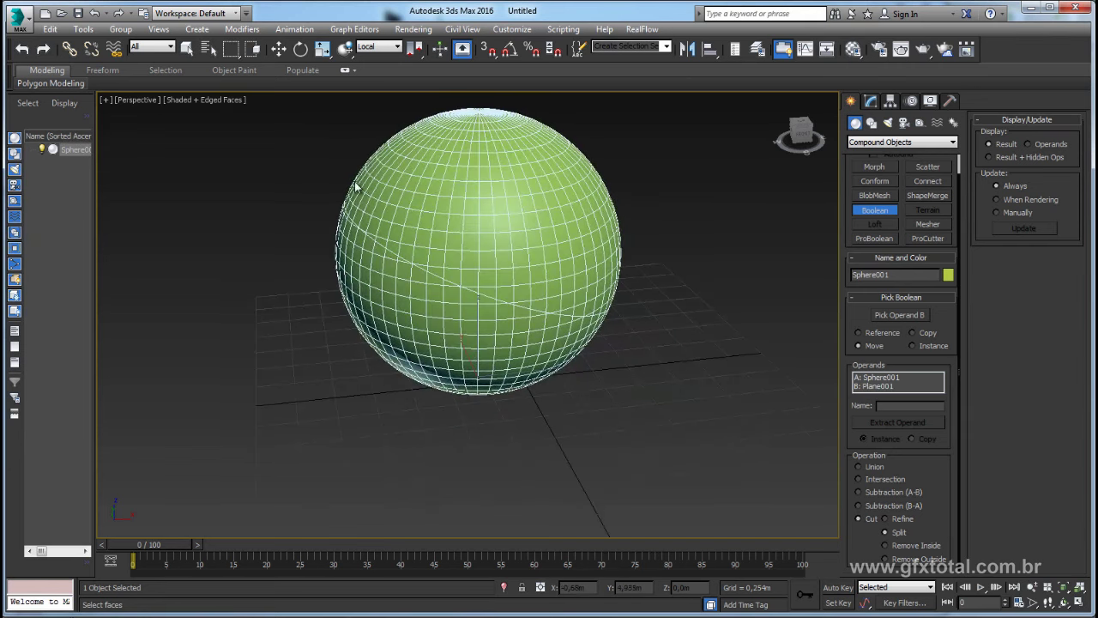
{"action": "middle_click_drag", "start_coordinate": [634, 332], "coordinate": [634, 388]}
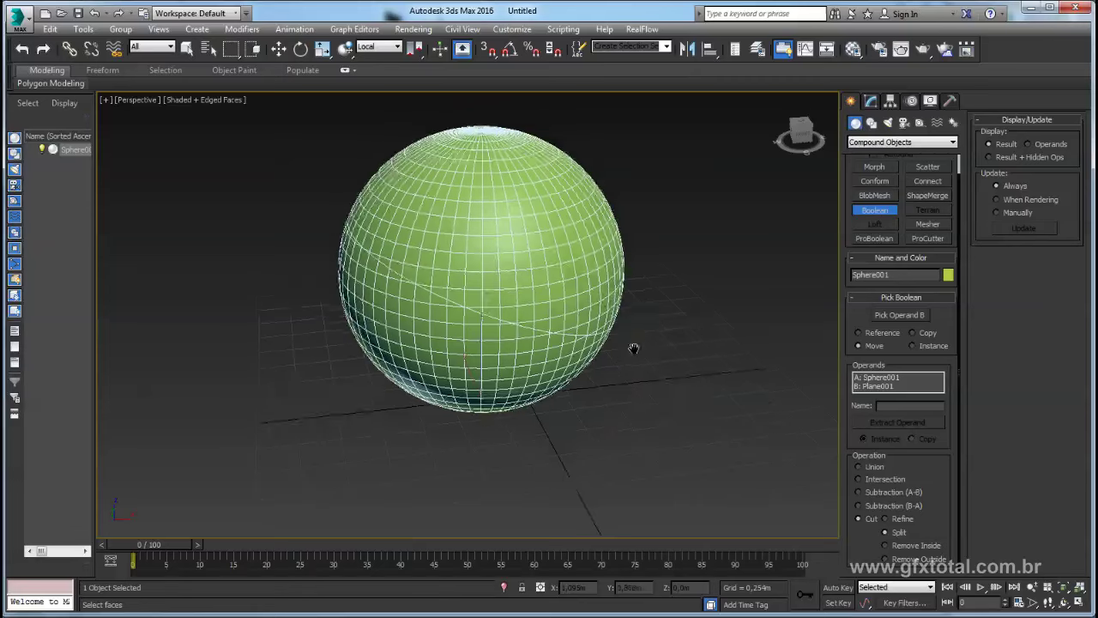
{"action": "key", "text": "e"}
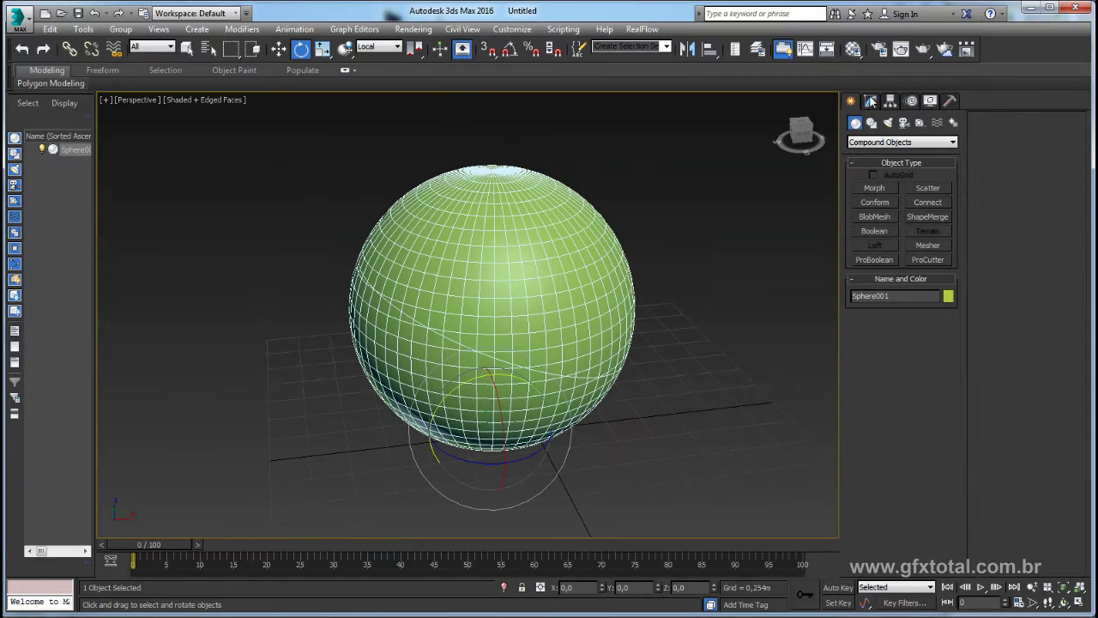
{"action": "left_click", "coordinate": [871, 102]}
- Add Edit Poly above the Boolean, convert the sphere to Editable Poly, and select all polygons
{"action": "left_click", "coordinate": [873, 159]}
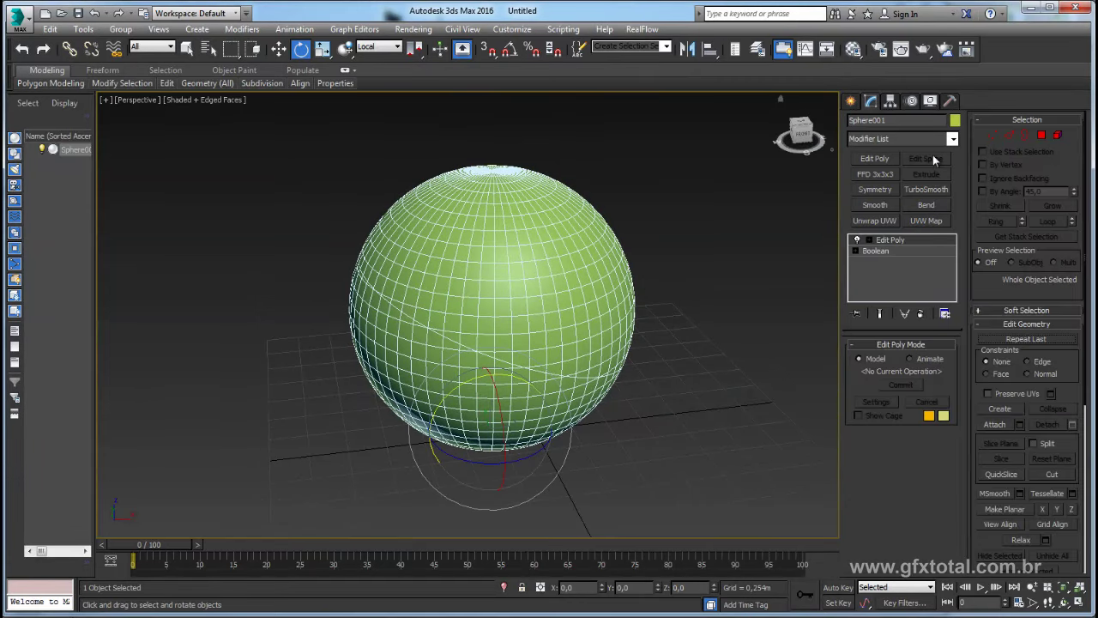
{"action": "right_click", "coordinate": [496, 252]}
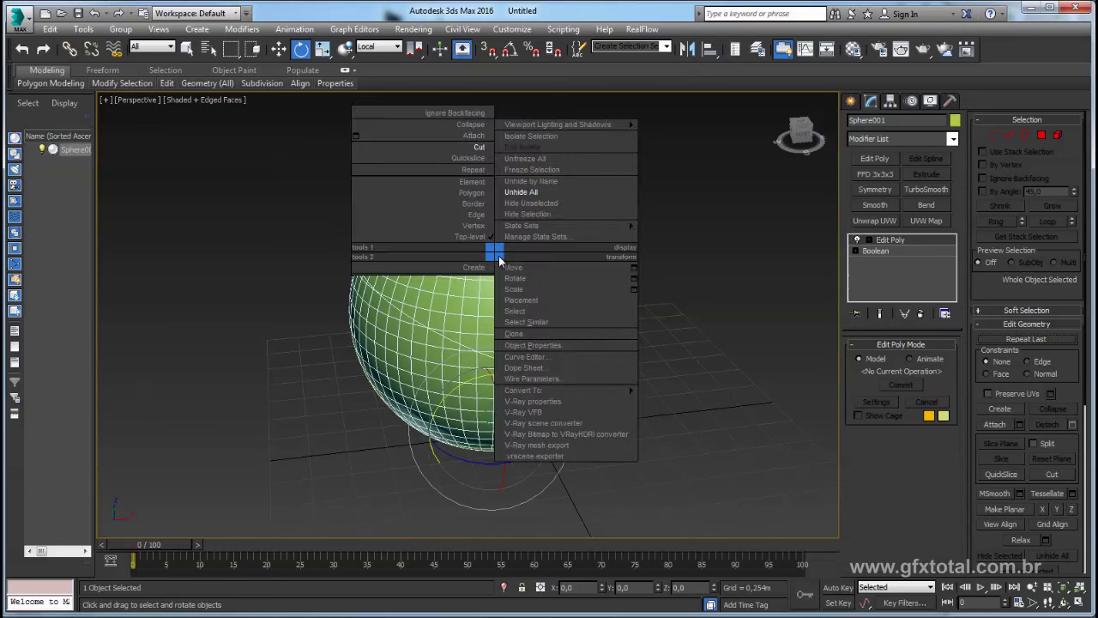
{"action": "mouse_move", "coordinate": [549, 390]}
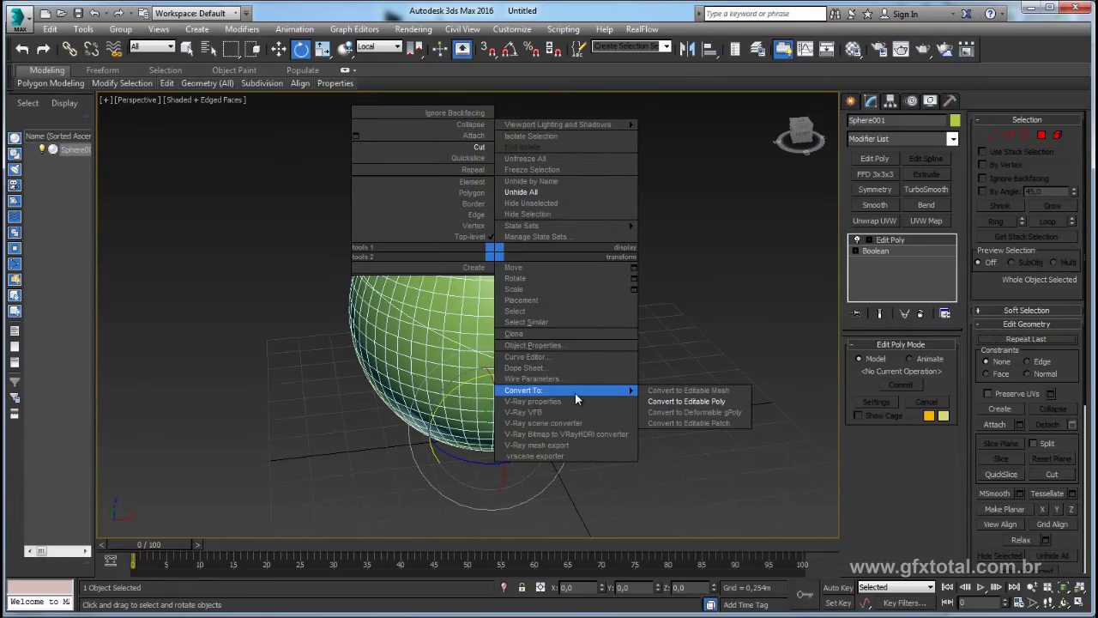
{"action": "left_click", "coordinate": [701, 402]}
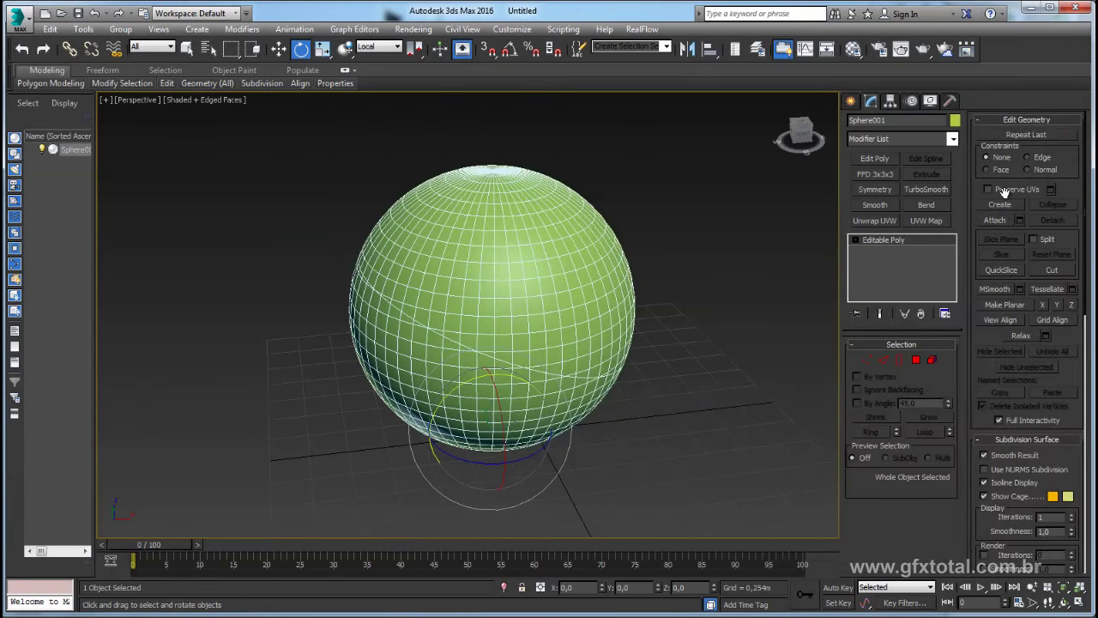
{"action": "left_click", "coordinate": [932, 360]}
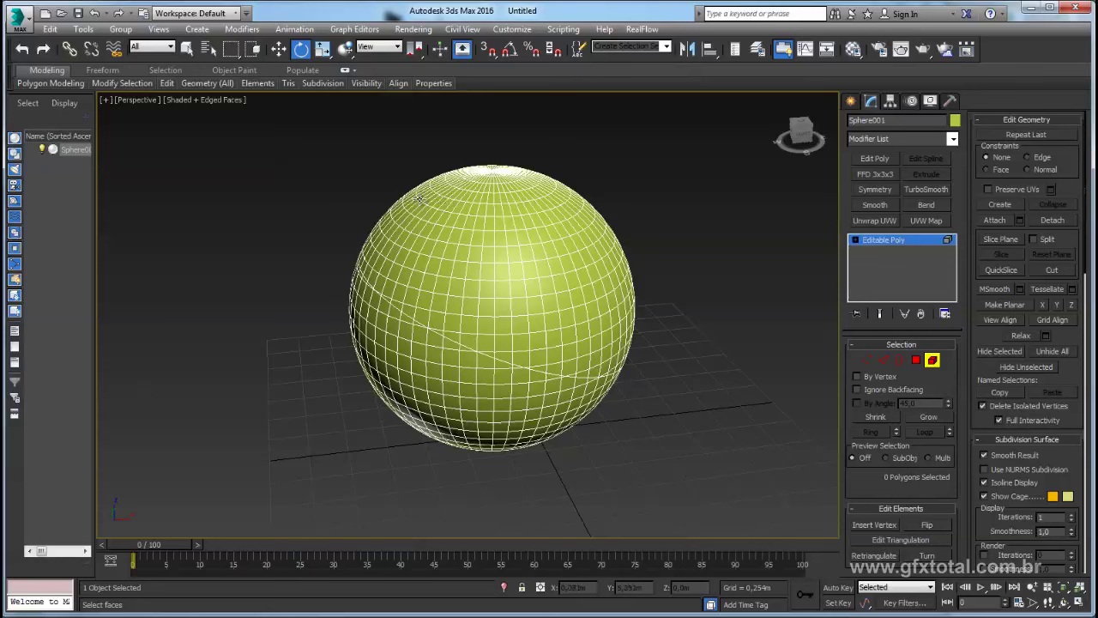
{"action": "key", "text": "ctrl+a"}
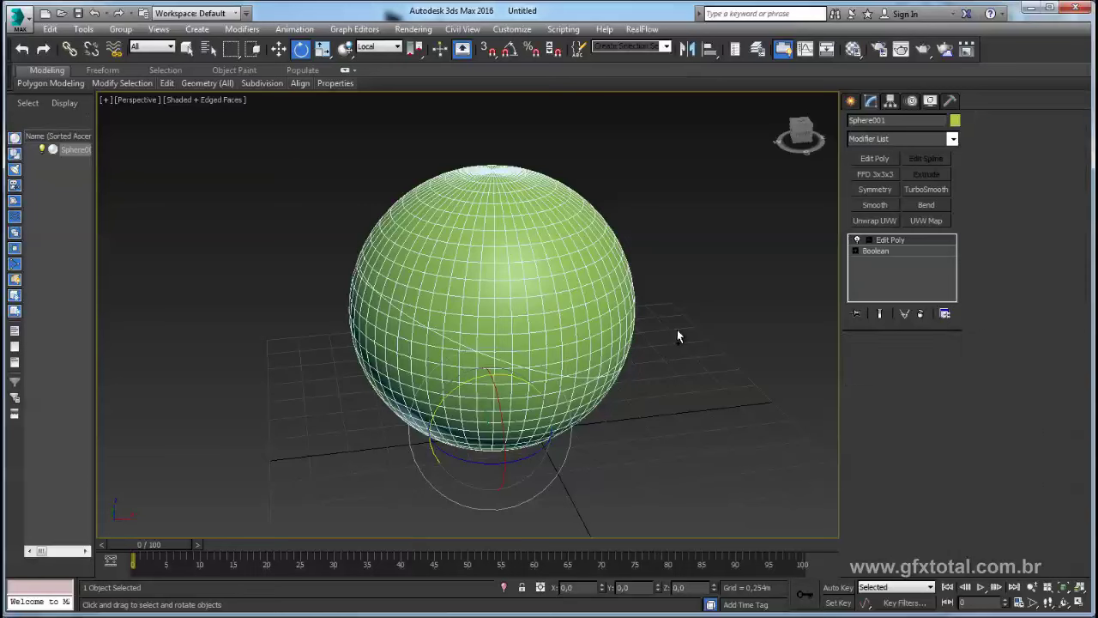
- Undo back to the uncut sphere and tilted plane and select both
{"action": "key", "text": "ctrl+z"}
{"action": "scroll", "coordinate": [669, 315], "scroll_direction": "down", "scroll_amount": 3}
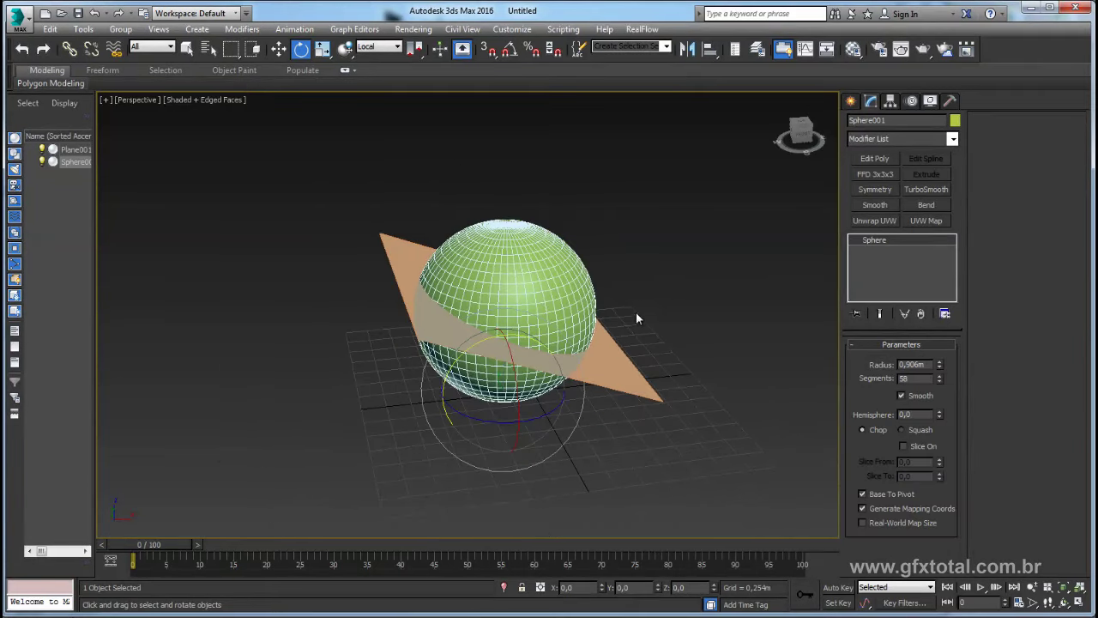
{"action": "left_click", "coordinate": [590, 339], "text": "ctrl"}
{"action": "middle_click_drag", "start_coordinate": [590, 339], "coordinate": [360, 351], "text": "alt"}
- Clone the sphere and plane to the right as Sphere002 and Plane002, then select the left sphere
{"action": "key", "text": "w"}
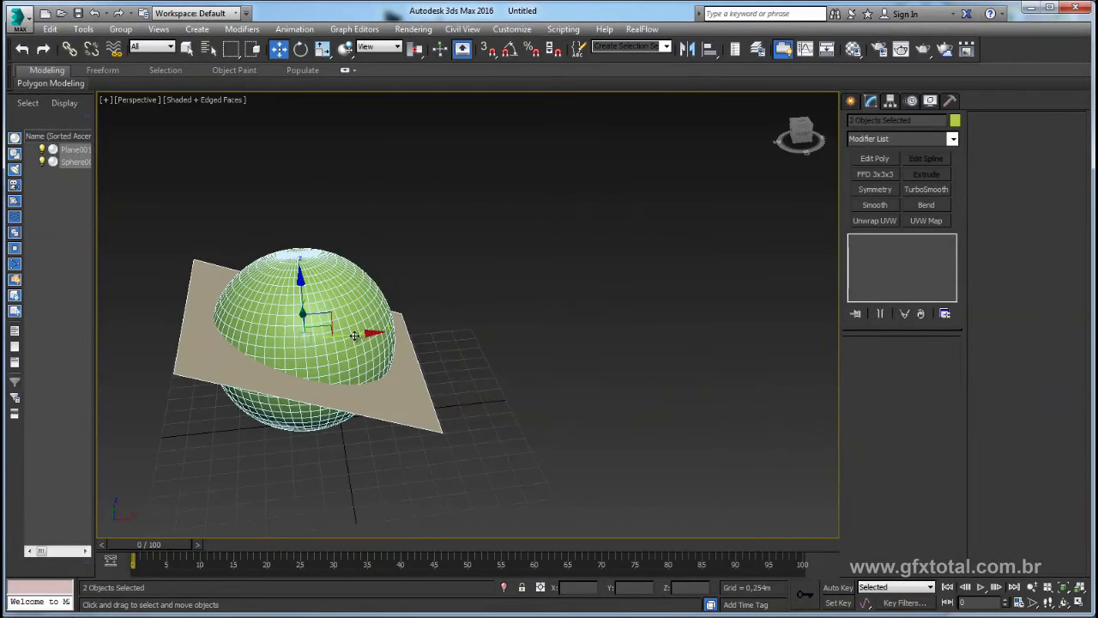
{"action": "left_click_drag", "start_coordinate": [356, 339], "coordinate": [749, 315], "text": "shift"}
{"action": "left_click", "coordinate": [550, 379]}
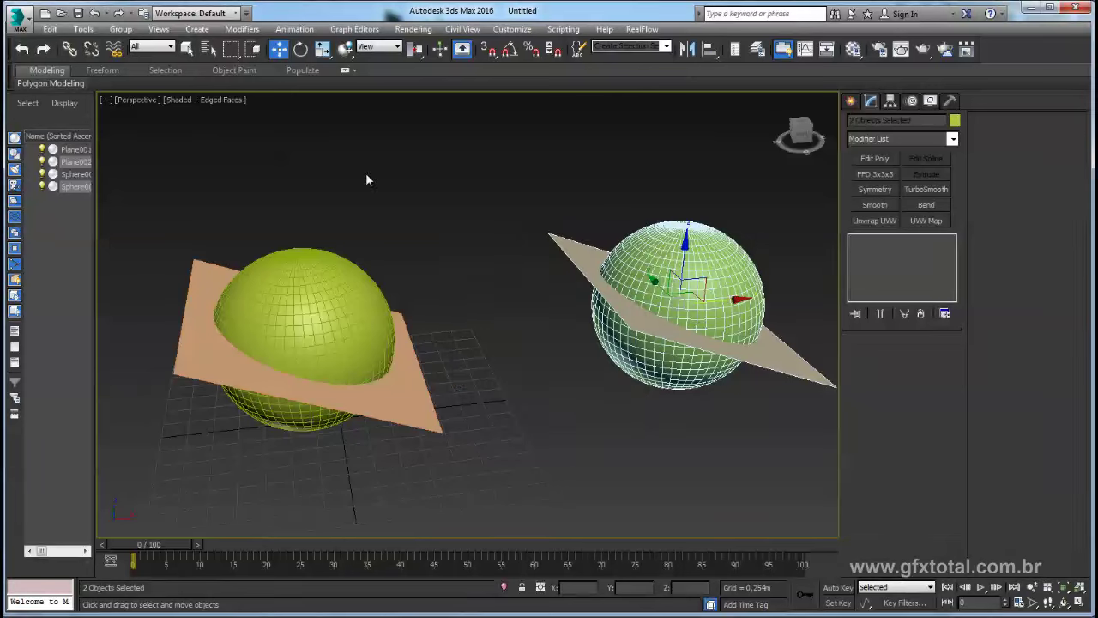
{"action": "mouse_move", "coordinate": [368, 179]}
{"action": "middle_mouse_down", "text": "alt"}
{"action": "mouse_move", "coordinate": [509, 326]}
{"action": "mouse_move", "coordinate": [663, 344]}
{"action": "mouse_move", "coordinate": [515, 335]}
{"action": "mouse_move", "coordinate": [436, 304]}
{"action": "mouse_move", "coordinate": [485, 326]}
{"action": "middle_mouse_up", "text": "alt"}
{"action": "left_click", "coordinate": [383, 295]}
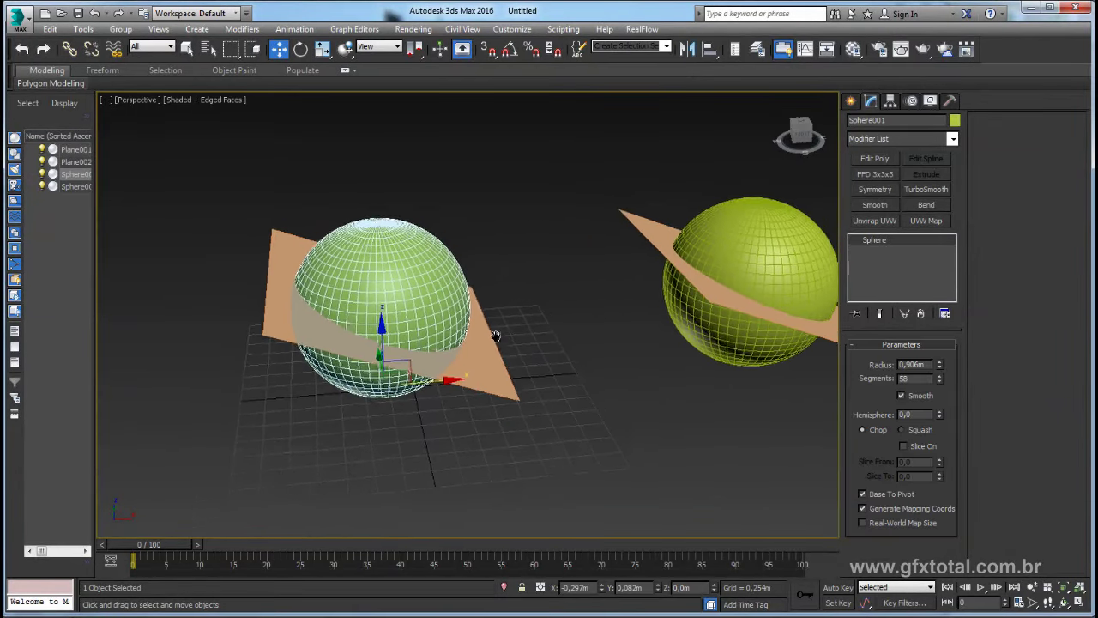
{"action": "left_click", "coordinate": [850, 100]}
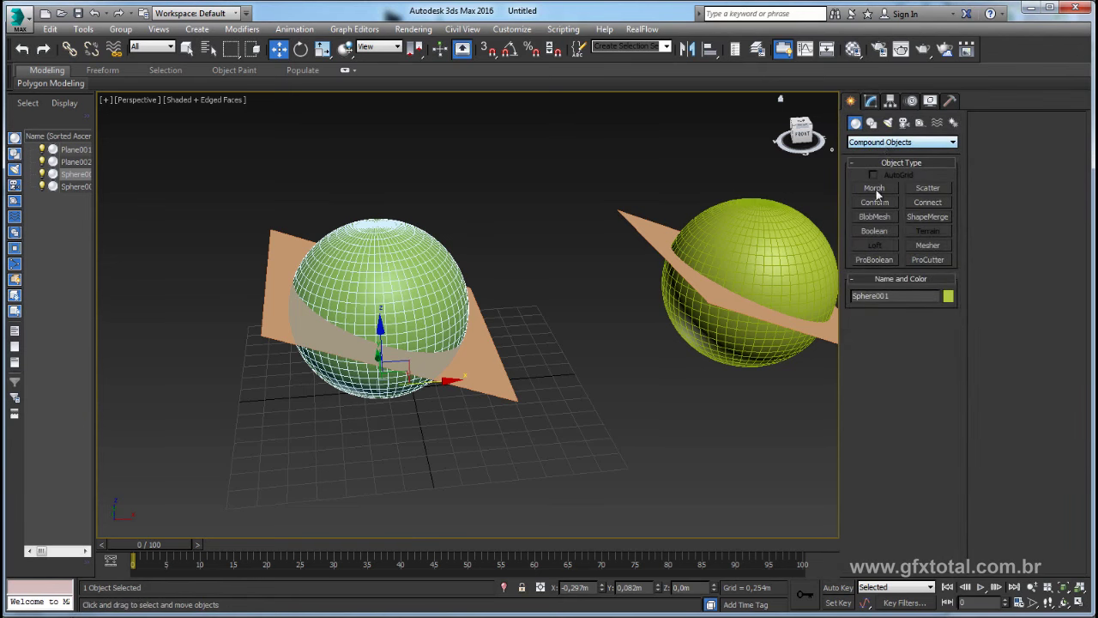
- Make the left sphere a Boolean Subtraction (A-B) with Plane001 as operand B
{"action": "left_click", "coordinate": [874, 230]}
{"action": "middle_click_drag", "start_coordinate": [441, 312], "coordinate": [386, 293]}
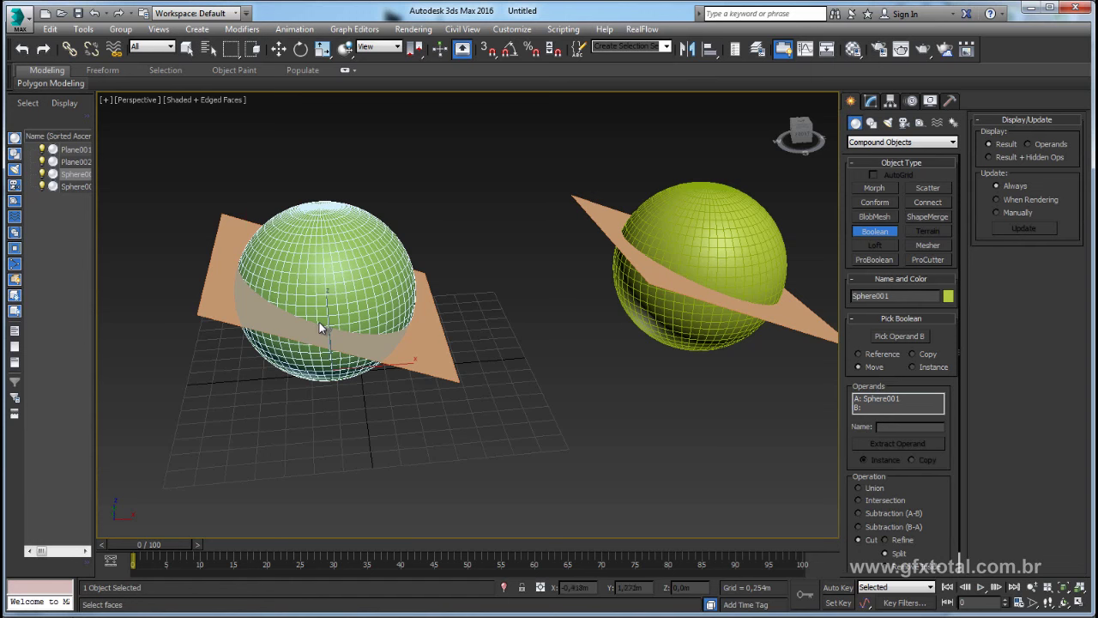
{"action": "scroll", "coordinate": [933, 501], "scroll_direction": "down", "scroll_amount": 1}
{"action": "left_click", "coordinate": [908, 491]}
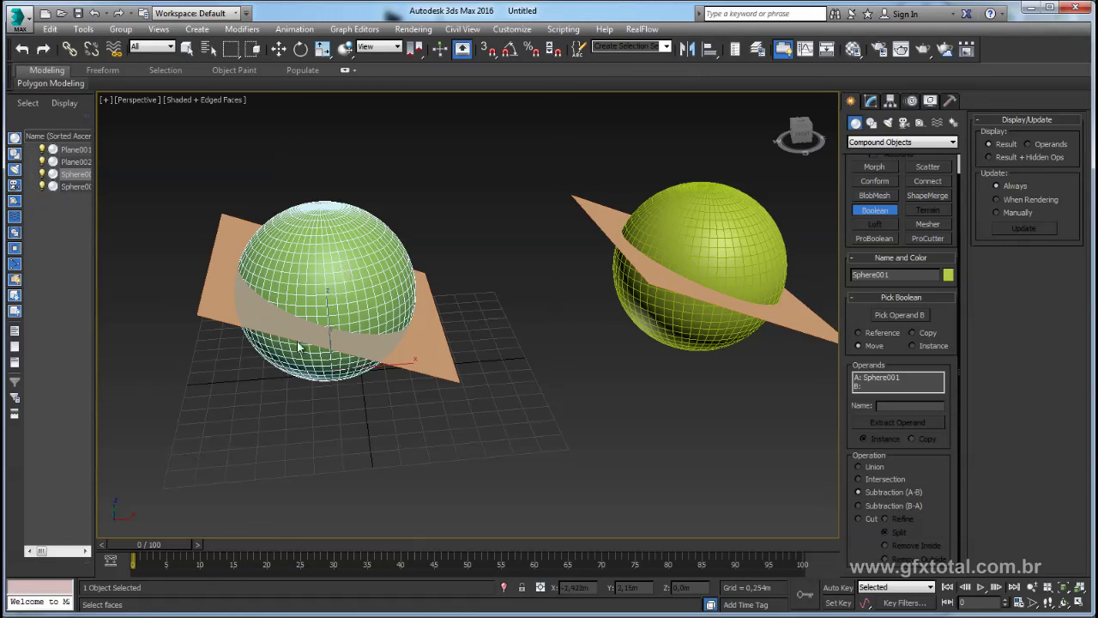
{"action": "left_click", "coordinate": [905, 314]}
{"action": "left_click", "coordinate": [427, 341]}
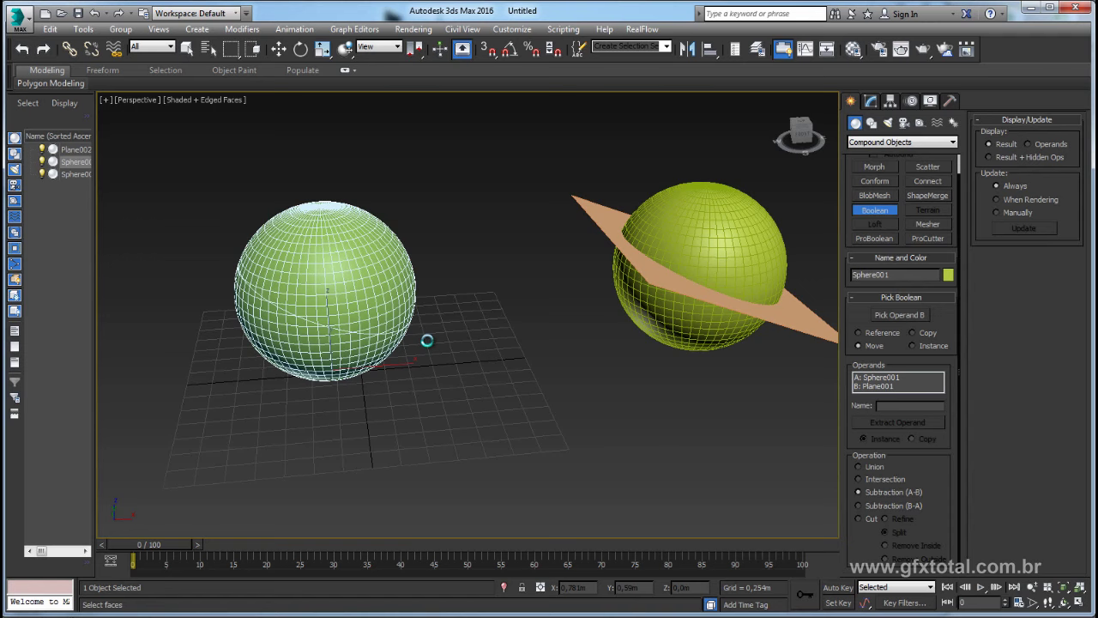
{"action": "mouse_move", "coordinate": [422, 340]}
{"action": "middle_mouse_down", "text": "alt"}
{"action": "mouse_move", "coordinate": [558, 314]}
{"action": "mouse_move", "coordinate": [490, 361]}
{"action": "middle_mouse_up", "text": "alt"}
{"action": "scroll", "coordinate": [367, 197], "scroll_direction": "up", "scroll_amount": 3}
{"action": "scroll", "coordinate": [456, 352], "scroll_direction": "down", "scroll_amount": 4}
- Convert the subtracted sphere to Editable Poly, then select all its polygons and invert the selection
{"action": "key", "text": "w"}
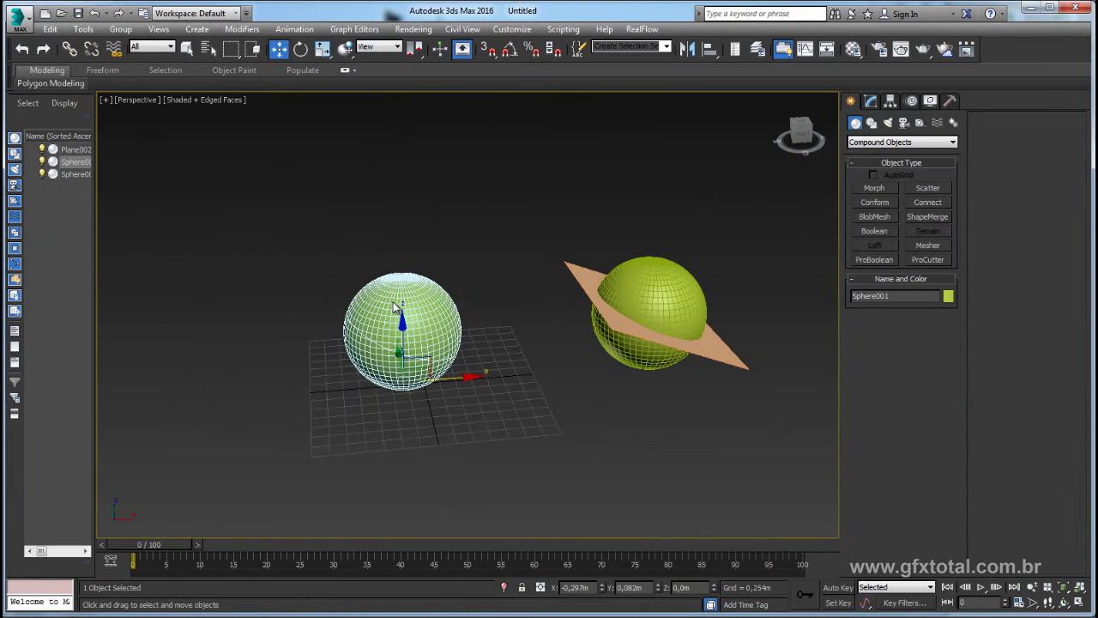
{"action": "right_click", "coordinate": [396, 306]}
{"action": "mouse_move", "coordinate": [460, 435]}
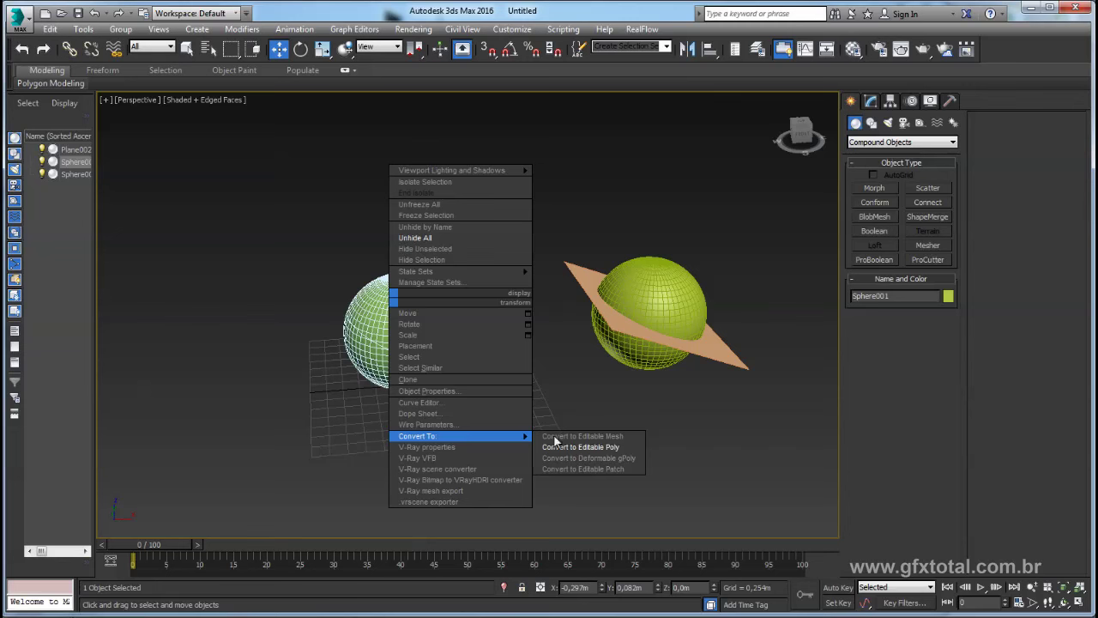
{"action": "left_click", "coordinate": [589, 450]}
{"action": "left_click", "coordinate": [931, 360]}
{"action": "key", "text": "ctrl+a"}
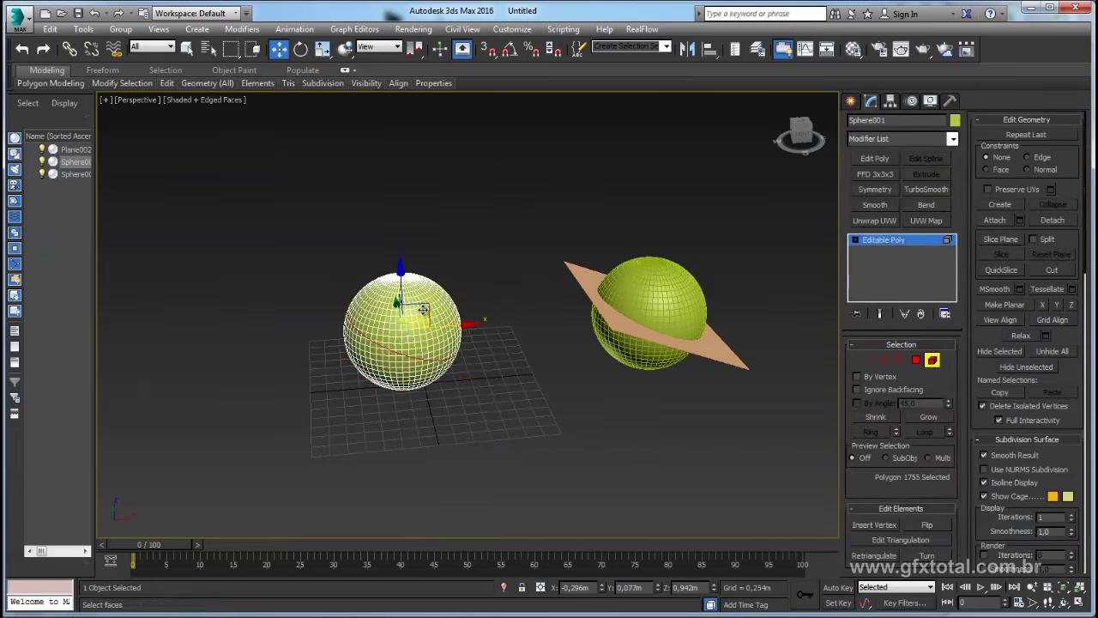
{"action": "key", "text": "ctrl+i"}
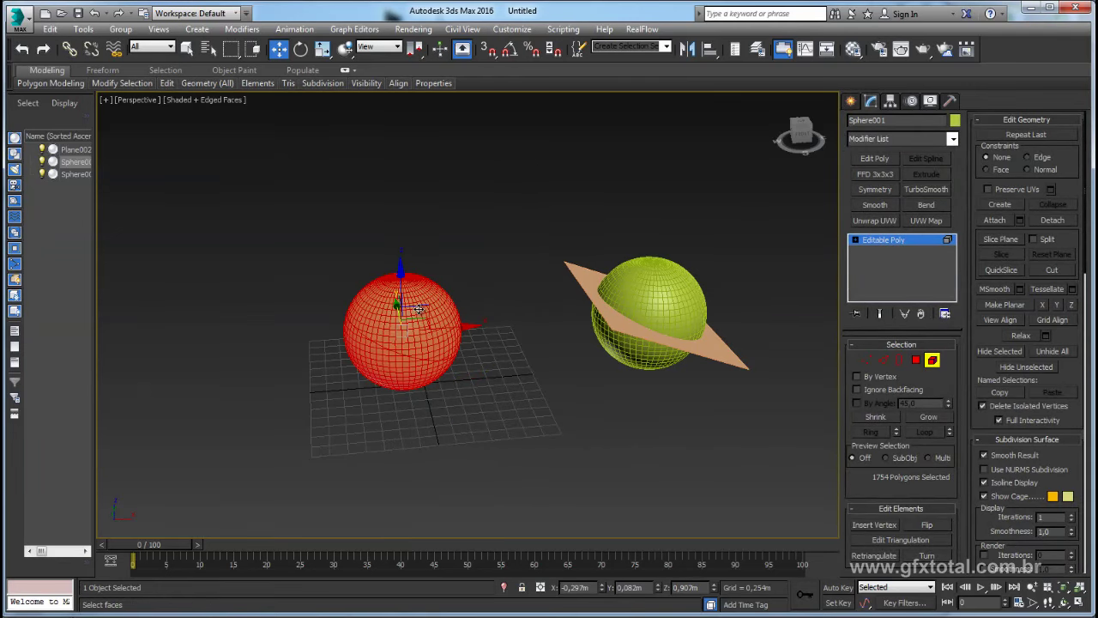
{"action": "key", "text": "z"}
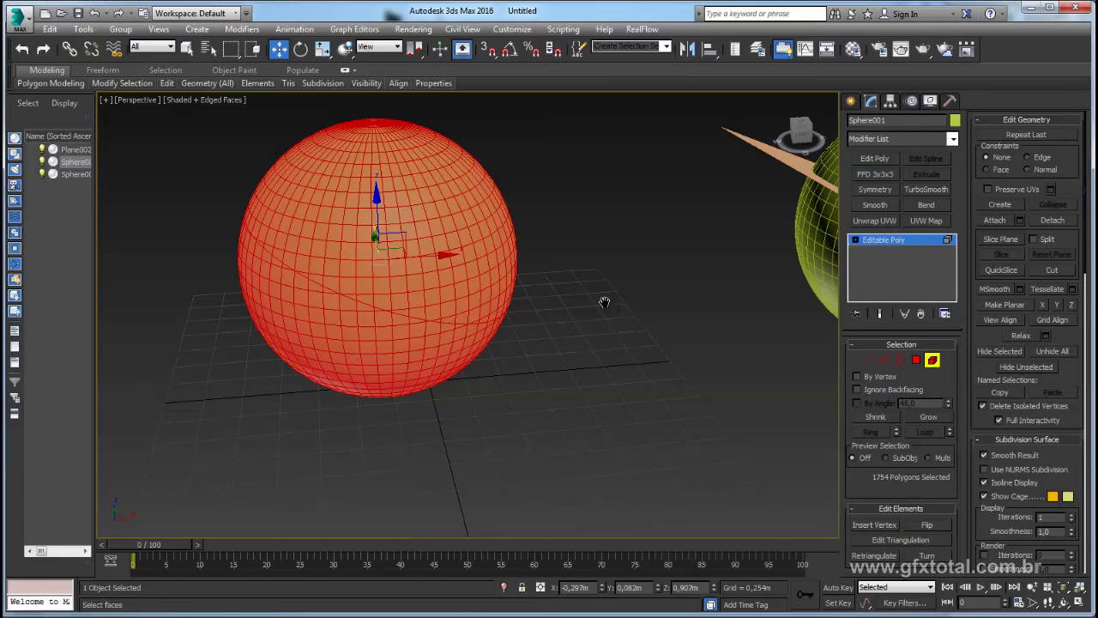
{"action": "left_click", "coordinate": [883, 237]}
{"action": "scroll", "coordinate": [540, 320], "scroll_direction": "down", "scroll_amount": 5}
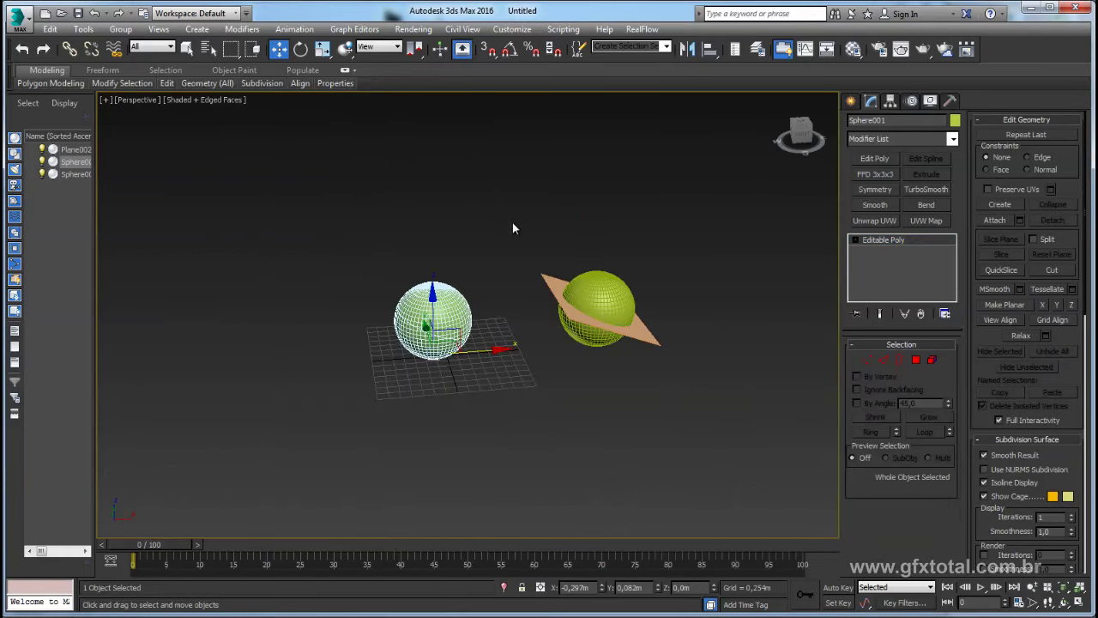
- Clone the ringed sphere and its plane to make a third pair on the right
{"action": "left_click_drag", "start_coordinate": [512, 222], "coordinate": [675, 339]}
{"action": "middle_click_drag", "start_coordinate": [675, 339], "coordinate": [584, 368]}
{"action": "mouse_move", "coordinate": [551, 326]}
{"action": "left_mouse_down"}
{"action": "mouse_move", "coordinate": [507, 331]}
{"action": "mouse_move", "coordinate": [635, 330]}
{"action": "left_mouse_up"}
- Confirm the copy, then make middle Sphere002 a ProBoolean object set to Subtraction
{"action": "left_click", "coordinate": [506, 370]}
{"action": "scroll", "coordinate": [557, 334], "scroll_direction": "up", "scroll_amount": 3}
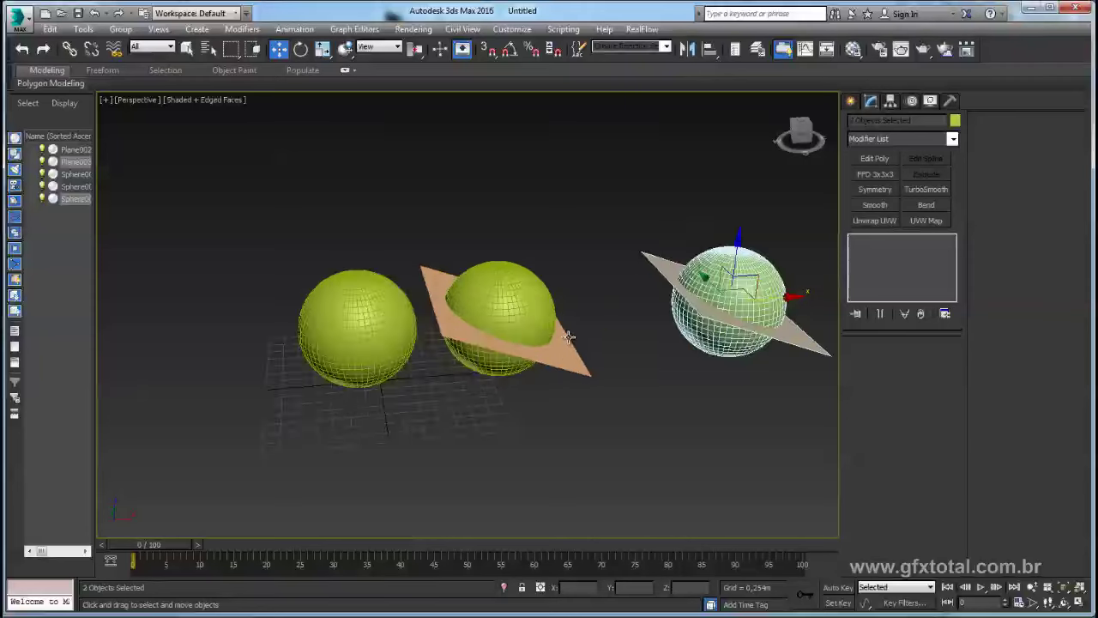
{"action": "scroll", "coordinate": [514, 317], "scroll_direction": "up", "scroll_amount": 3}
{"action": "left_click", "coordinate": [500, 300]}
{"action": "middle_click_drag", "start_coordinate": [522, 314], "coordinate": [481, 312]}
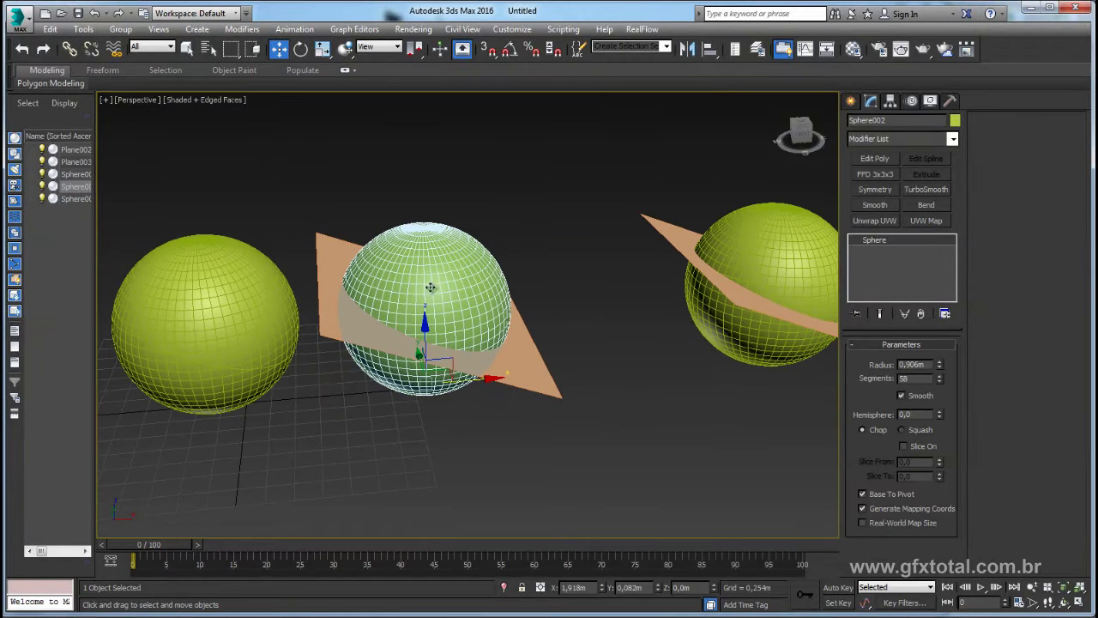
{"action": "left_click", "coordinate": [852, 103]}
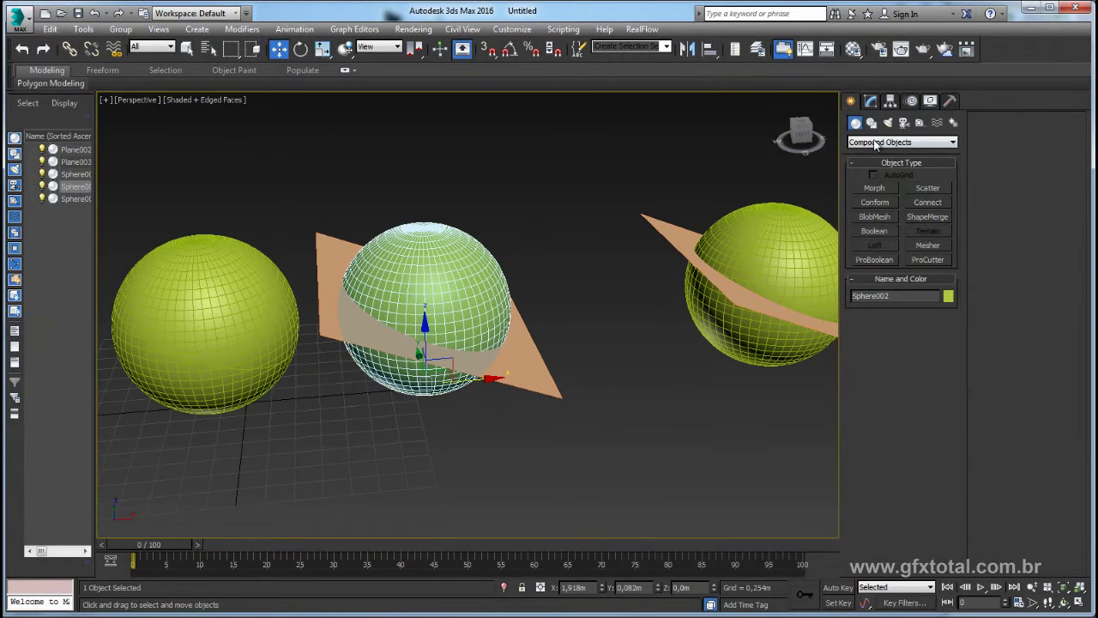
{"action": "left_click", "coordinate": [872, 260]}
{"action": "middle_click_drag", "start_coordinate": [641, 363], "coordinate": [588, 340]}
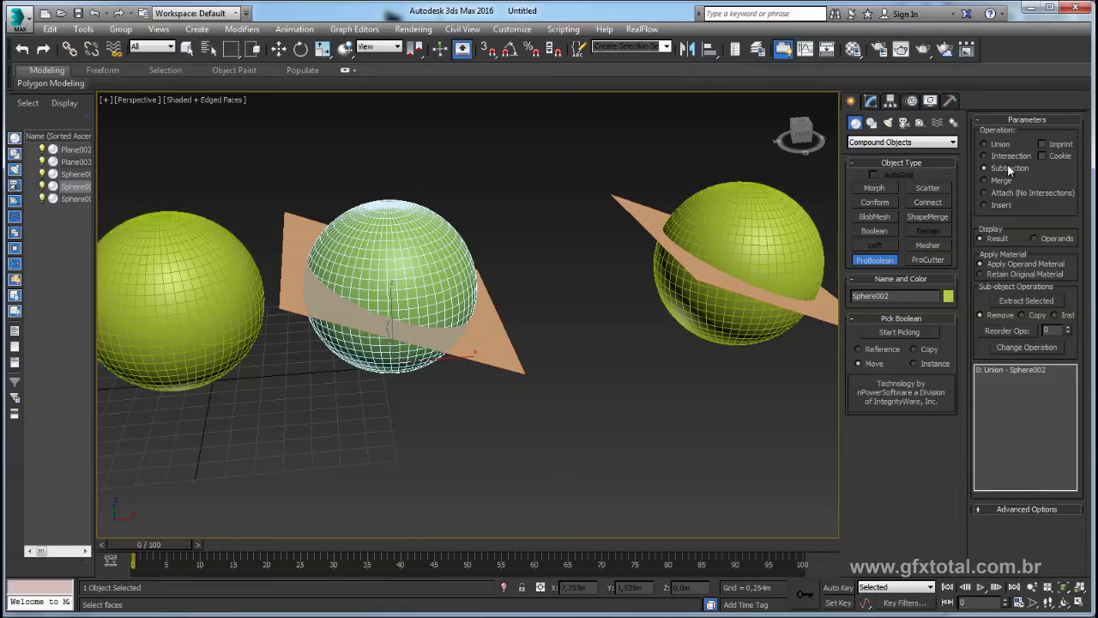
- Subtract Plane002 from the Sphere002 ProBoolean and orbit to inspect the remaining dome
{"action": "left_click", "coordinate": [899, 332]}
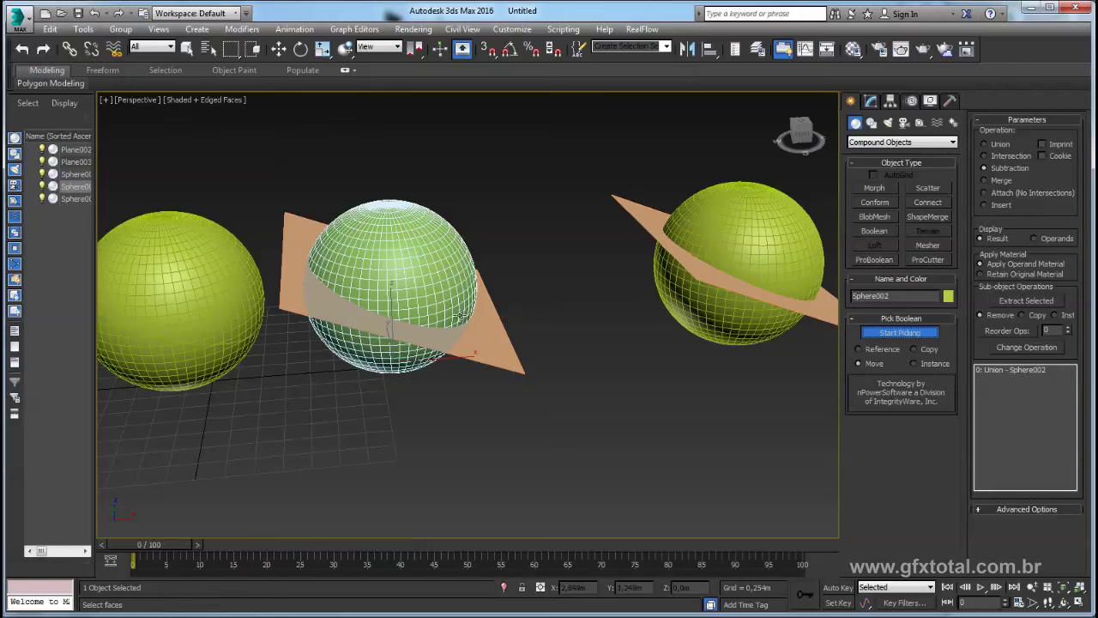
{"action": "left_click", "coordinate": [482, 331]}
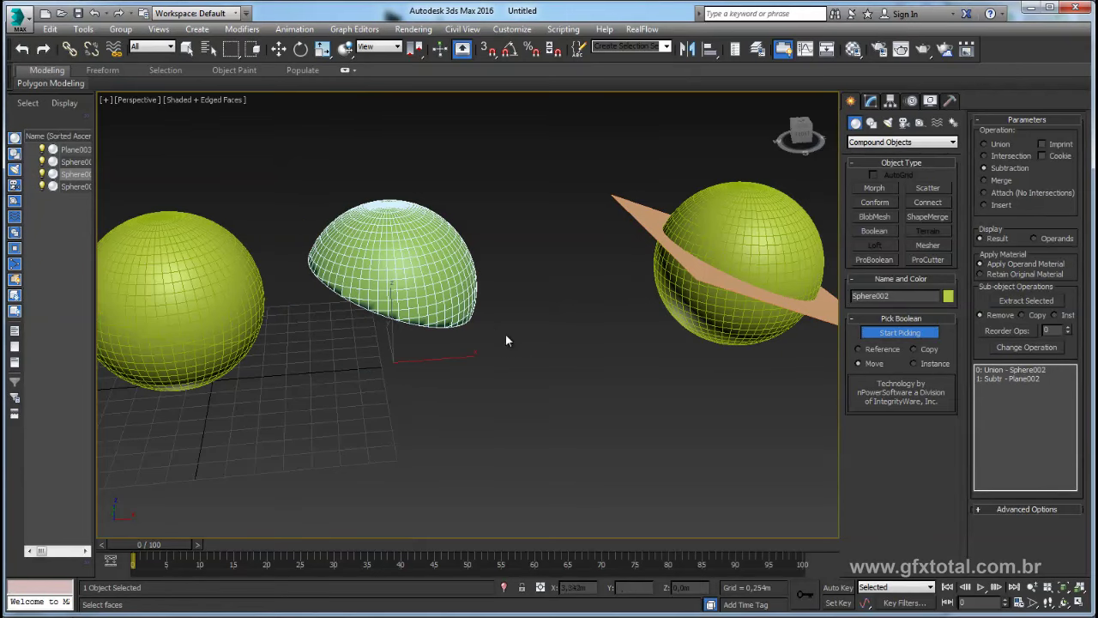
{"action": "mouse_move", "coordinate": [472, 323]}
{"action": "middle_mouse_down"}
{"action": "mouse_move", "coordinate": [553, 326]}
{"action": "mouse_move", "coordinate": [589, 269]}
{"action": "mouse_move", "coordinate": [619, 249]}
{"action": "mouse_move", "coordinate": [643, 294]}
{"action": "mouse_move", "coordinate": [602, 342]}
{"action": "mouse_move", "coordinate": [596, 273]}
{"action": "mouse_move", "coordinate": [582, 313]}
{"action": "mouse_move", "coordinate": [412, 272]}
{"action": "middle_mouse_up"}
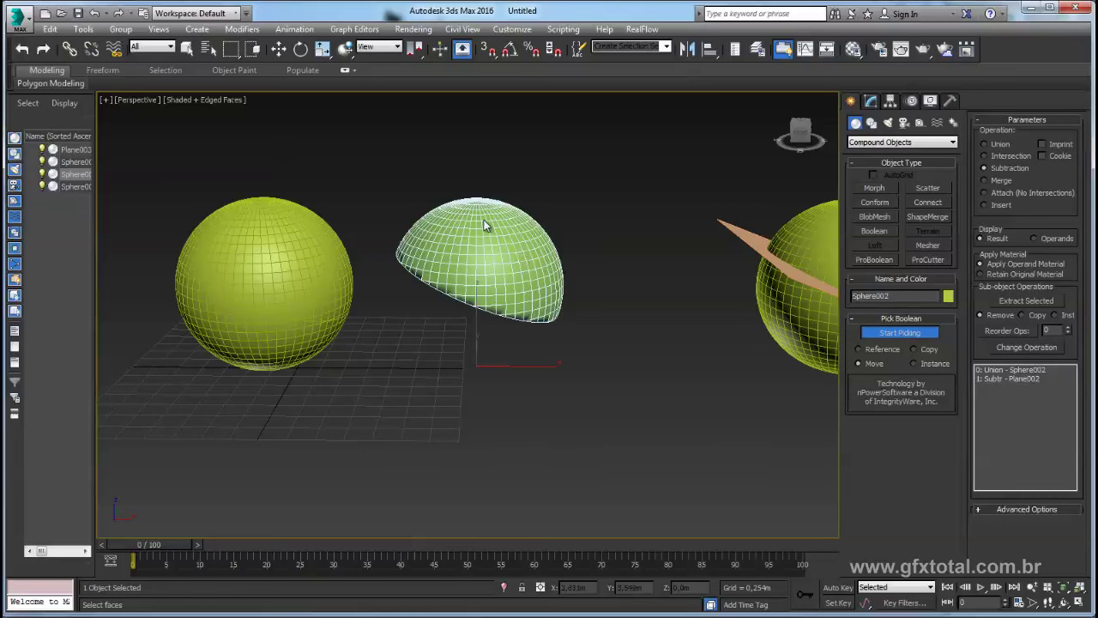
{"action": "scroll", "coordinate": [484, 220], "scroll_direction": "up", "scroll_amount": 3}
{"action": "scroll", "coordinate": [502, 221], "scroll_direction": "up", "scroll_amount": 1}
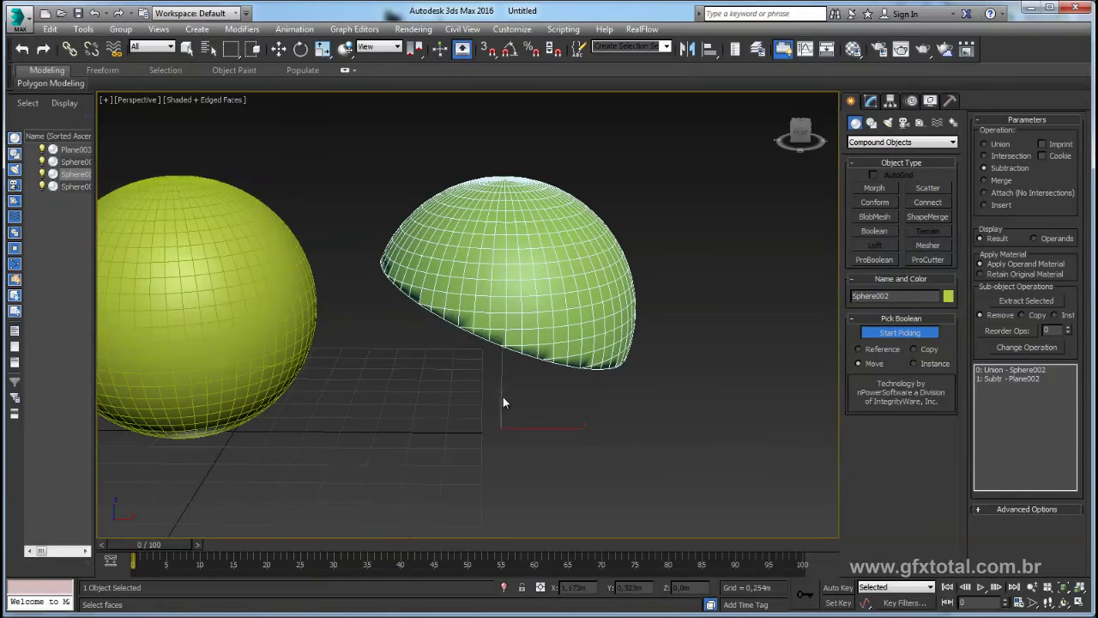
{"action": "scroll", "coordinate": [515, 377], "scroll_direction": "down", "scroll_amount": 3}
{"action": "key", "text": "w"}
{"action": "mouse_move", "coordinate": [596, 347]}
{"action": "middle_mouse_down", "text": "alt"}
{"action": "mouse_move", "coordinate": [368, 276]}
{"action": "mouse_move", "coordinate": [375, 316]}
{"action": "middle_mouse_up", "text": "alt"}
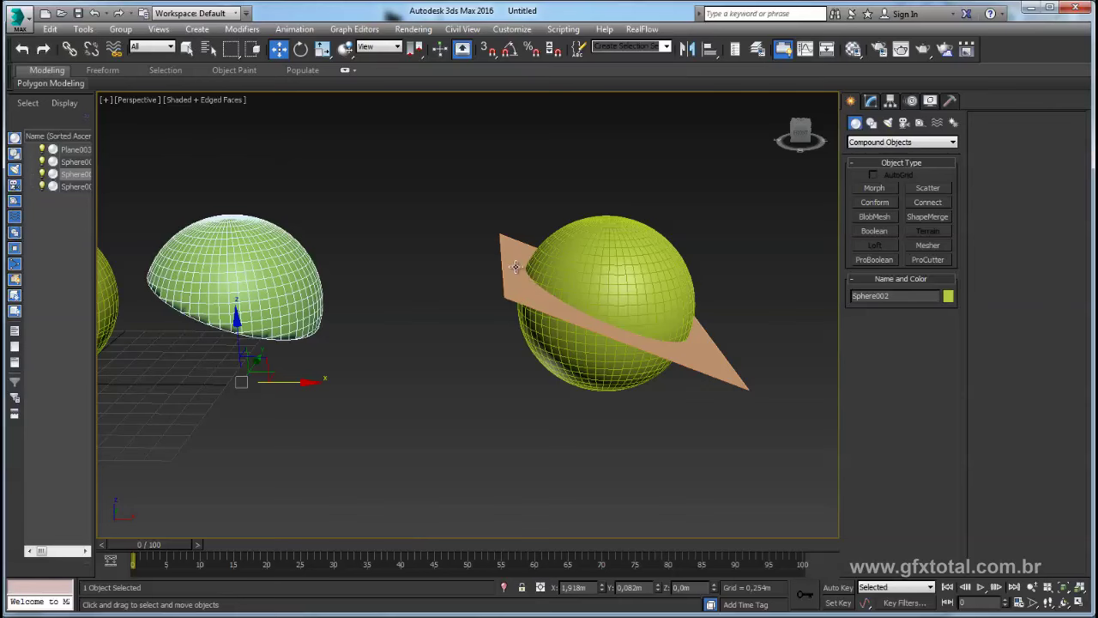
- Undo the cut to restore the whole sphere and convert Plane002 to Editable Poly
{"action": "middle_click_drag", "start_coordinate": [456, 331], "coordinate": [663, 316]}
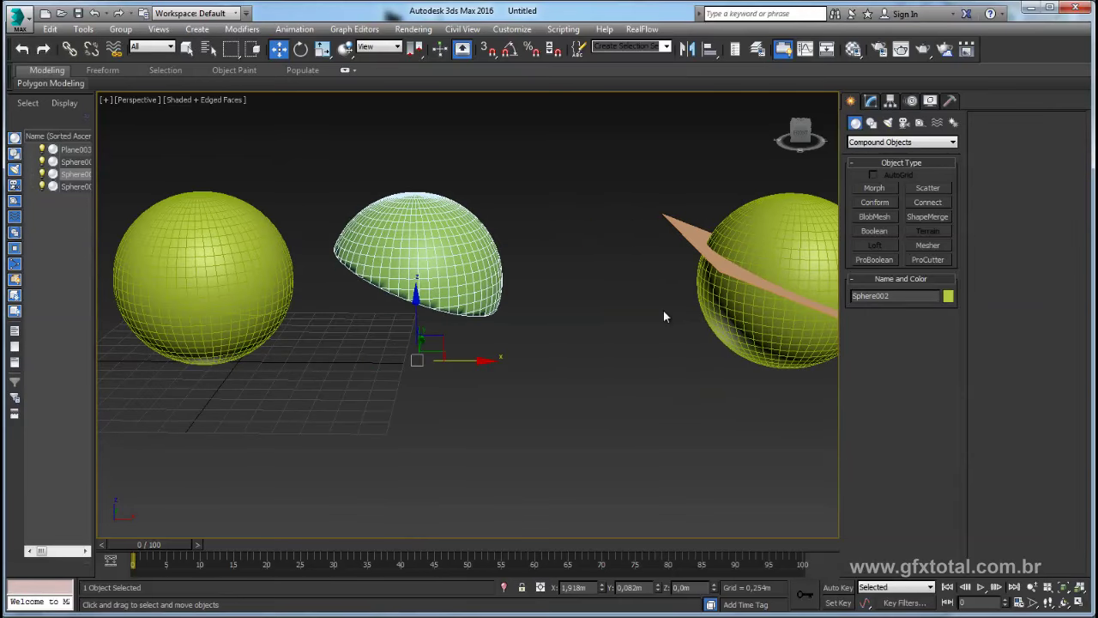
{"action": "key", "text": "ctrl+z"}
{"action": "mouse_move", "coordinate": [546, 318]}
{"action": "middle_mouse_down"}
{"action": "mouse_move", "coordinate": [604, 327]}
{"action": "mouse_move", "coordinate": [578, 351]}
{"action": "mouse_move", "coordinate": [630, 286]}
{"action": "mouse_move", "coordinate": [579, 355]}
{"action": "middle_mouse_up"}
{"action": "left_click", "coordinate": [604, 327]}
{"action": "scroll", "coordinate": [630, 289], "scroll_direction": "down", "scroll_amount": 2}
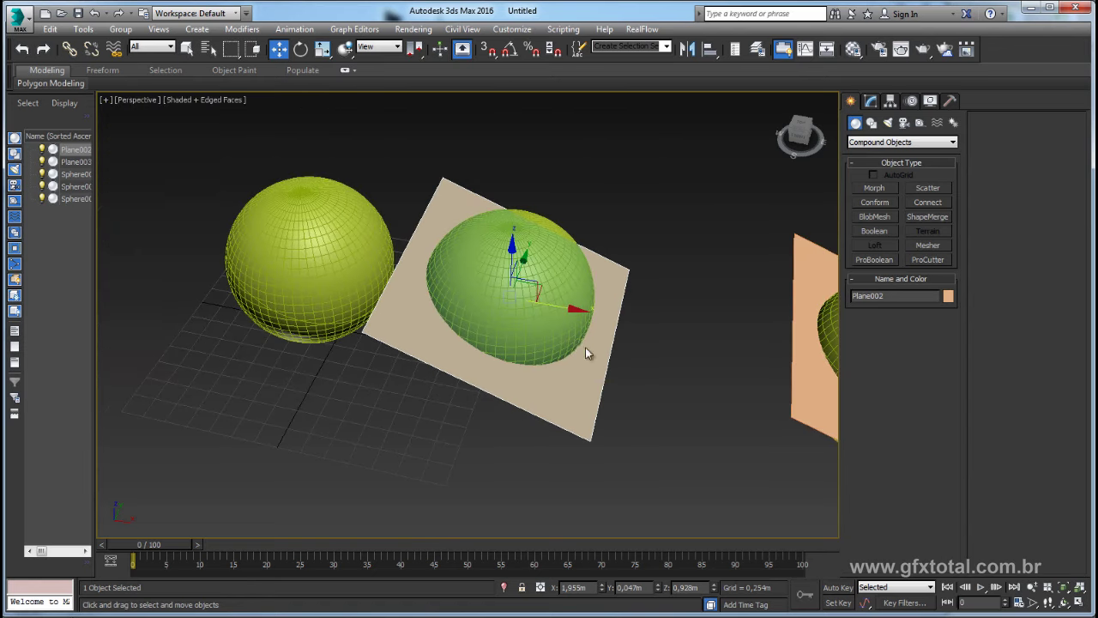
{"action": "right_click", "coordinate": [587, 352]}
{"action": "left_click", "coordinate": [802, 491]}
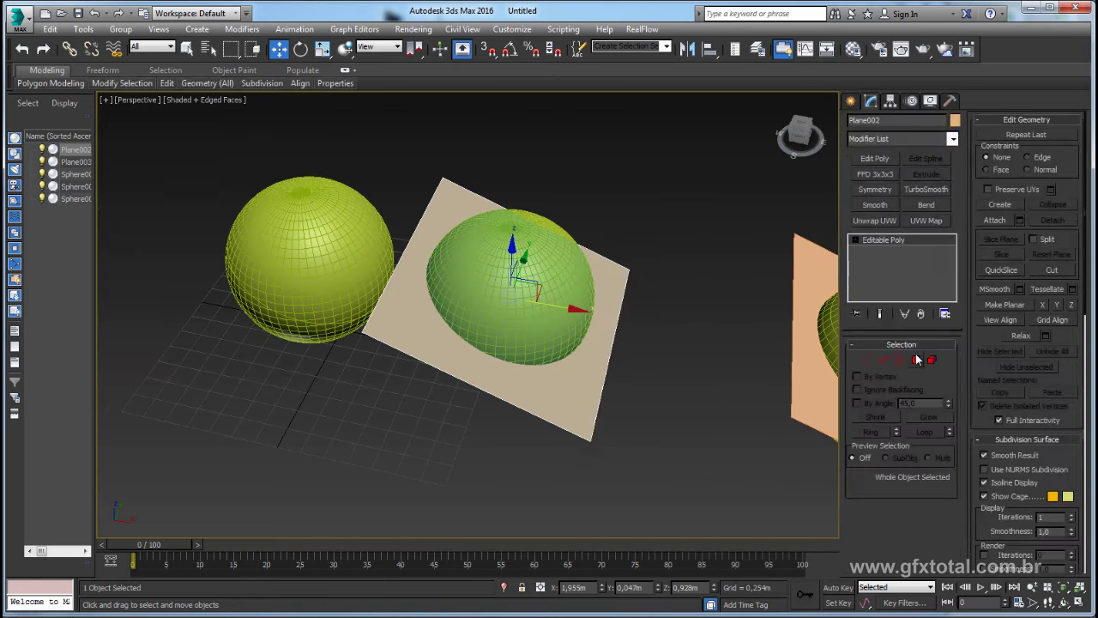
- Flip the normals of Plane002's polygon, then return to object level
{"action": "left_click", "coordinate": [916, 360]}
{"action": "left_click", "coordinate": [534, 373]}
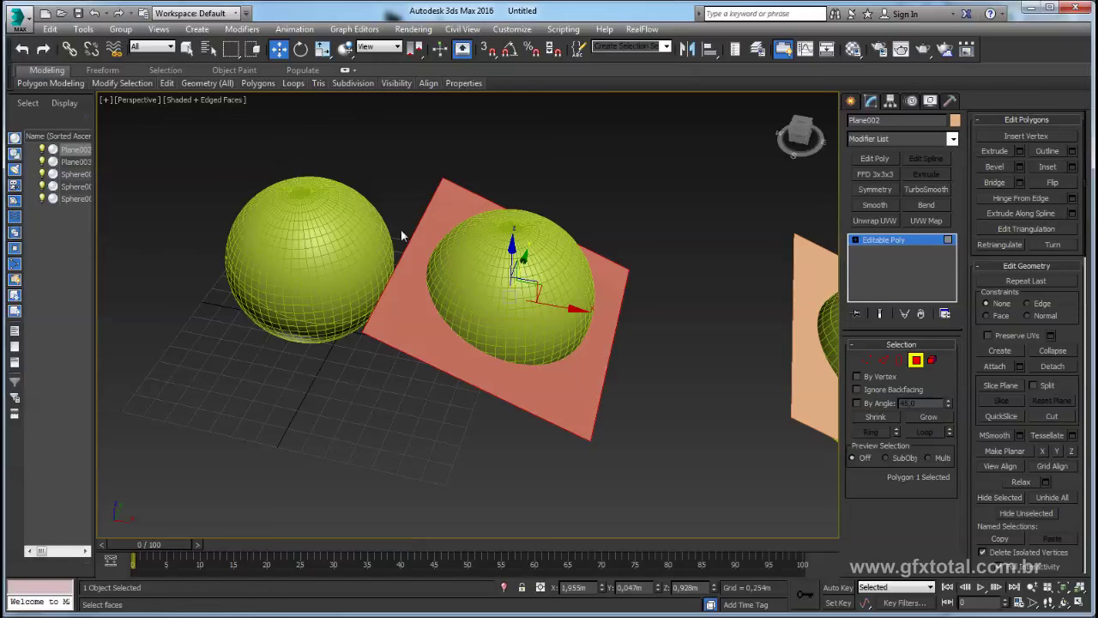
{"action": "middle_click_drag", "start_coordinate": [640, 412], "coordinate": [721, 344], "text": "alt"}
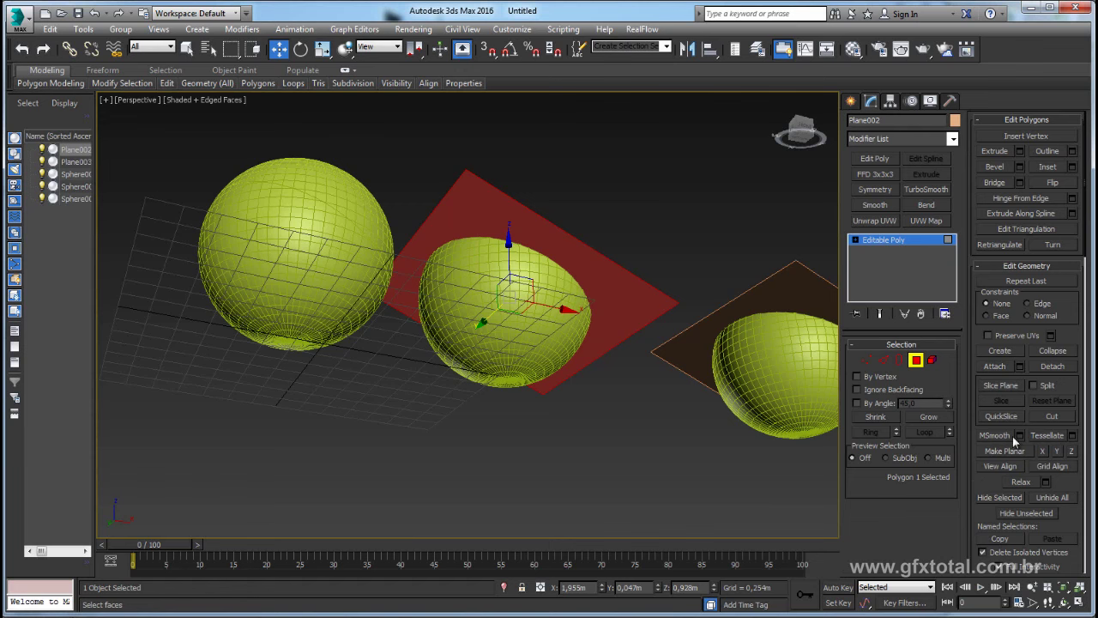
{"action": "left_click", "coordinate": [1051, 182]}
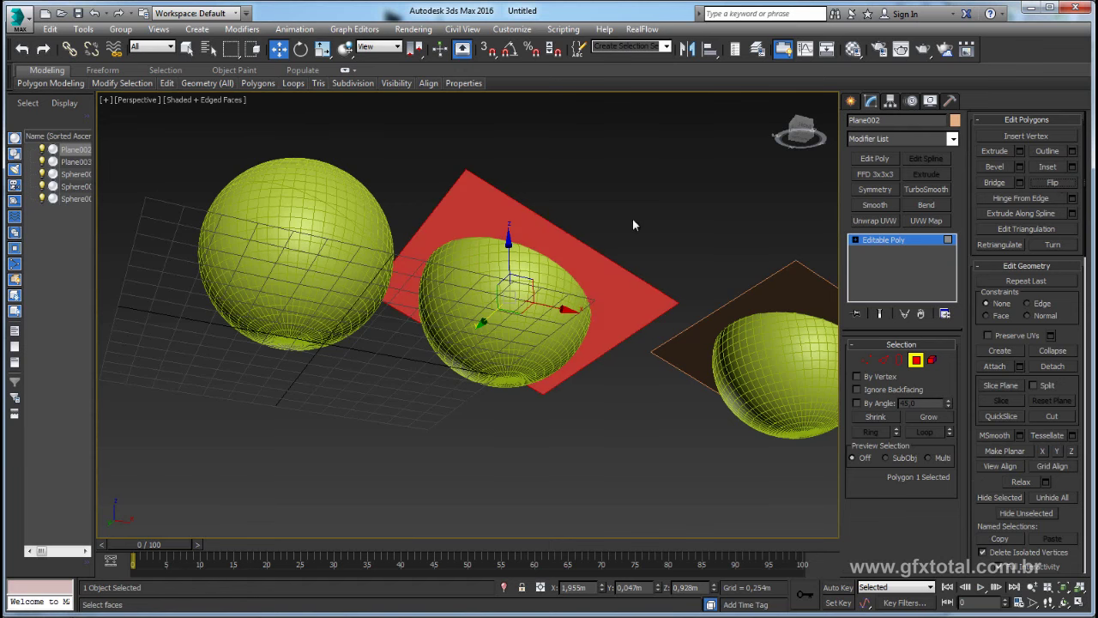
{"action": "middle_click_drag", "start_coordinate": [621, 212], "coordinate": [412, 332], "text": "alt"}
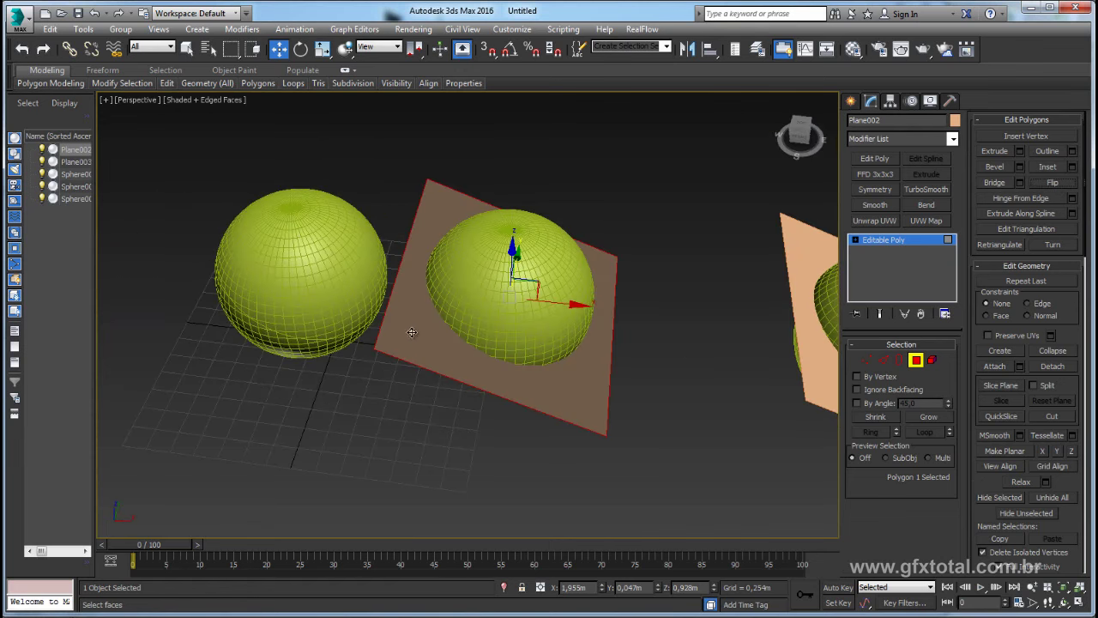
{"action": "mouse_move", "coordinate": [594, 326]}
{"action": "middle_mouse_down"}
{"action": "mouse_move", "coordinate": [617, 332]}
{"action": "mouse_move", "coordinate": [623, 312]}
{"action": "middle_mouse_up"}
{"action": "middle_click_drag", "start_coordinate": [594, 419], "coordinate": [645, 299], "text": "alt"}
{"action": "middle_click_drag", "start_coordinate": [508, 223], "coordinate": [603, 267], "text": "alt"}
{"action": "key", "text": "shift+z"}
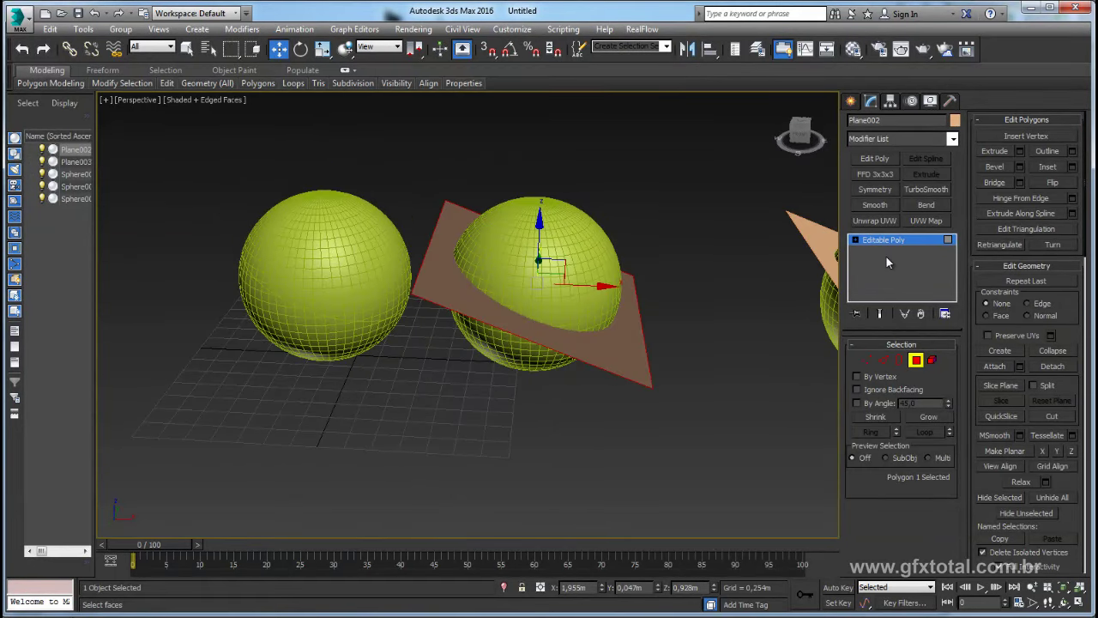
{"action": "key", "text": "4"}
{"action": "scroll", "coordinate": [591, 285], "scroll_direction": "up", "scroll_amount": 3}
- Turn the middle Sphere002 into a ProBoolean compound object
{"action": "left_click", "coordinate": [550, 267]}
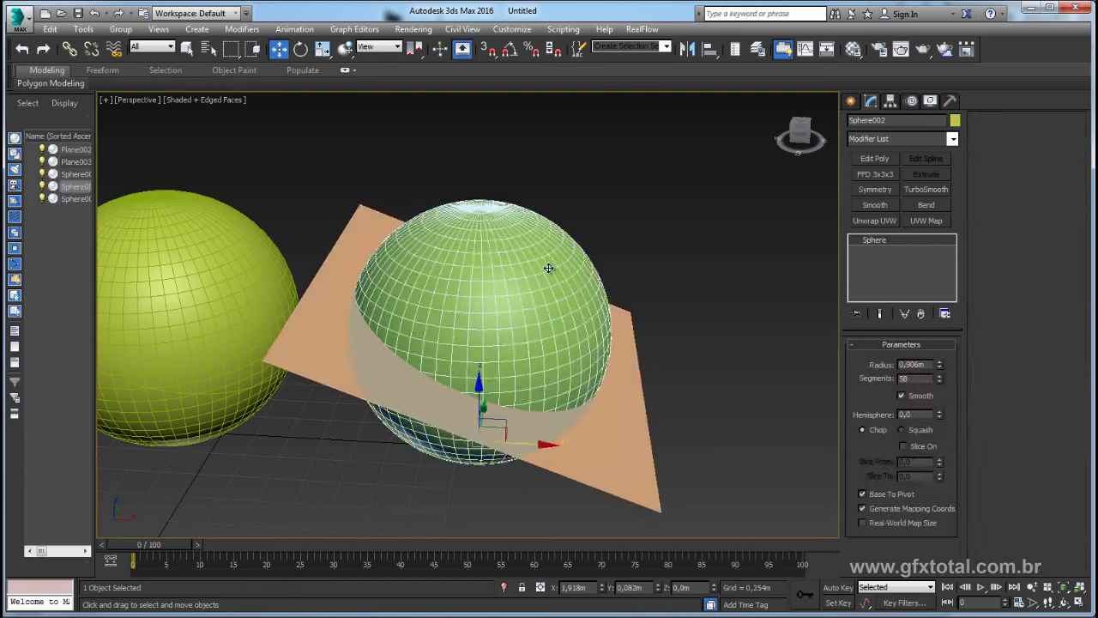
{"action": "middle_click_drag", "start_coordinate": [626, 309], "coordinate": [647, 273]}
{"action": "left_click", "coordinate": [850, 102]}
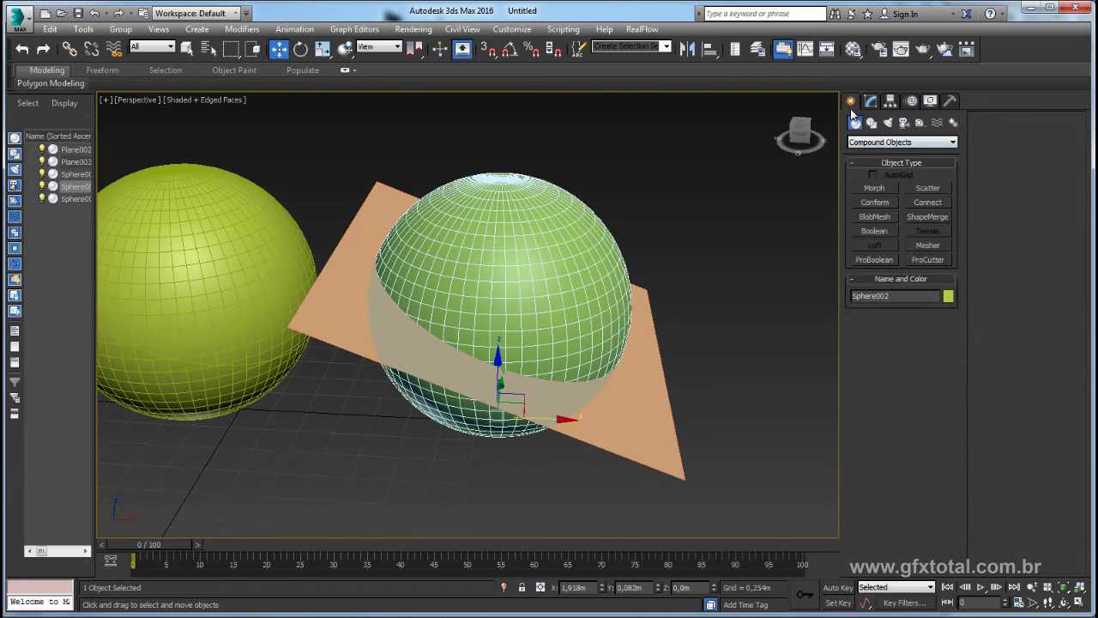
{"action": "left_click", "coordinate": [882, 256]}
{"action": "scroll", "coordinate": [714, 314], "scroll_direction": "down", "scroll_amount": 3}
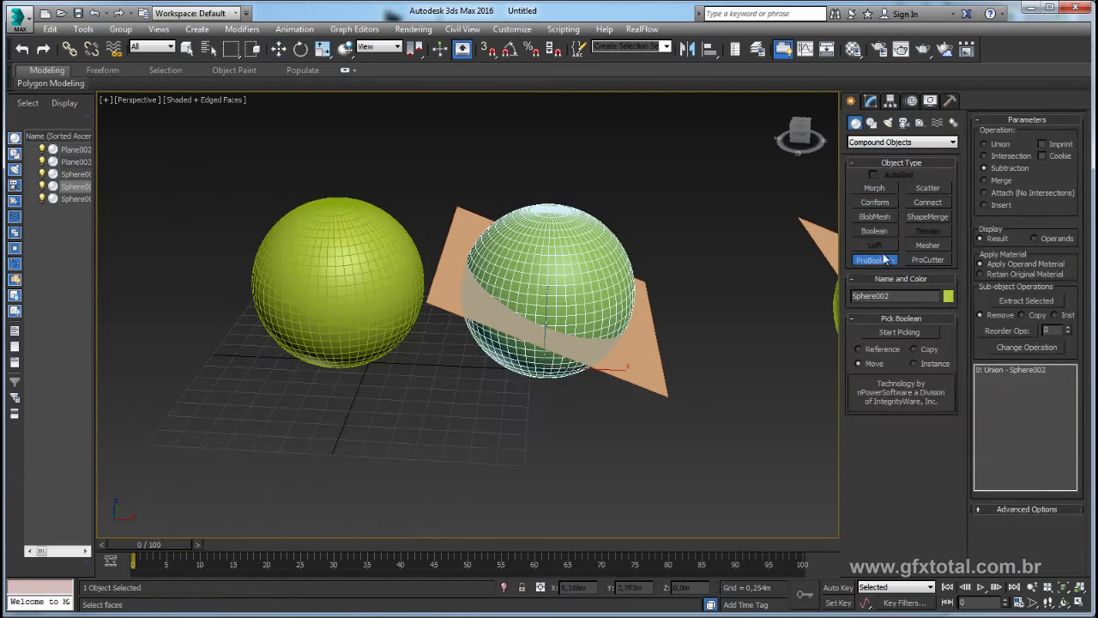
- Trial-subtract Plane002 from the sphere, then undo back to the whole sphere
{"action": "left_click", "coordinate": [902, 331]}
{"action": "left_click", "coordinate": [657, 355]}
{"action": "scroll", "coordinate": [675, 372], "scroll_direction": "up", "scroll_amount": 2}
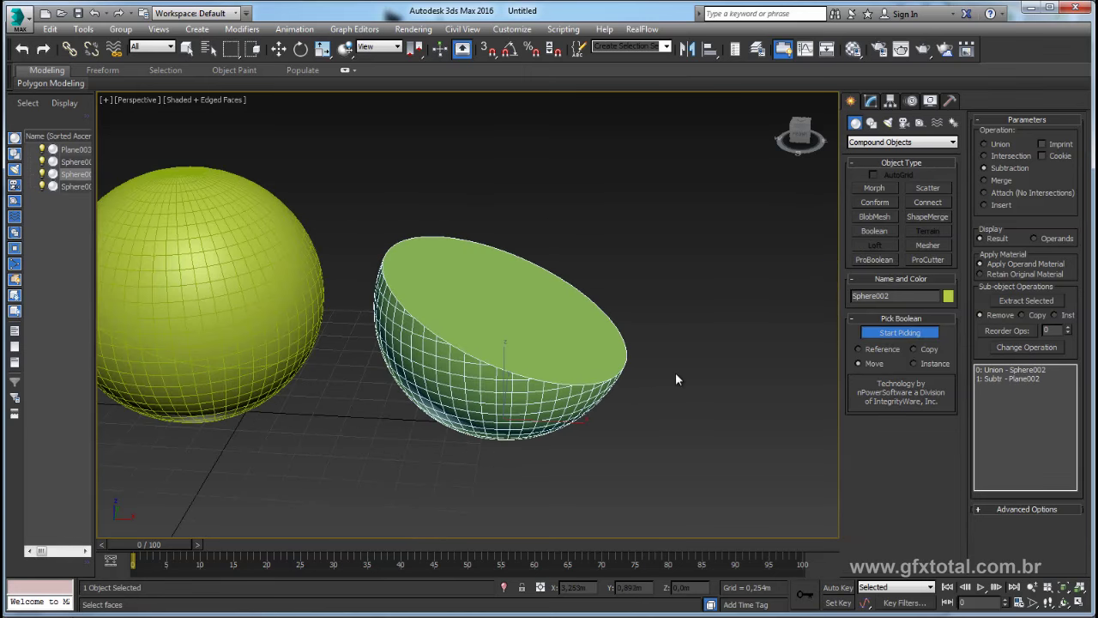
{"action": "scroll", "coordinate": [675, 373], "scroll_direction": "down", "scroll_amount": 2}
{"action": "middle_click_drag", "start_coordinate": [629, 323], "coordinate": [420, 172]}
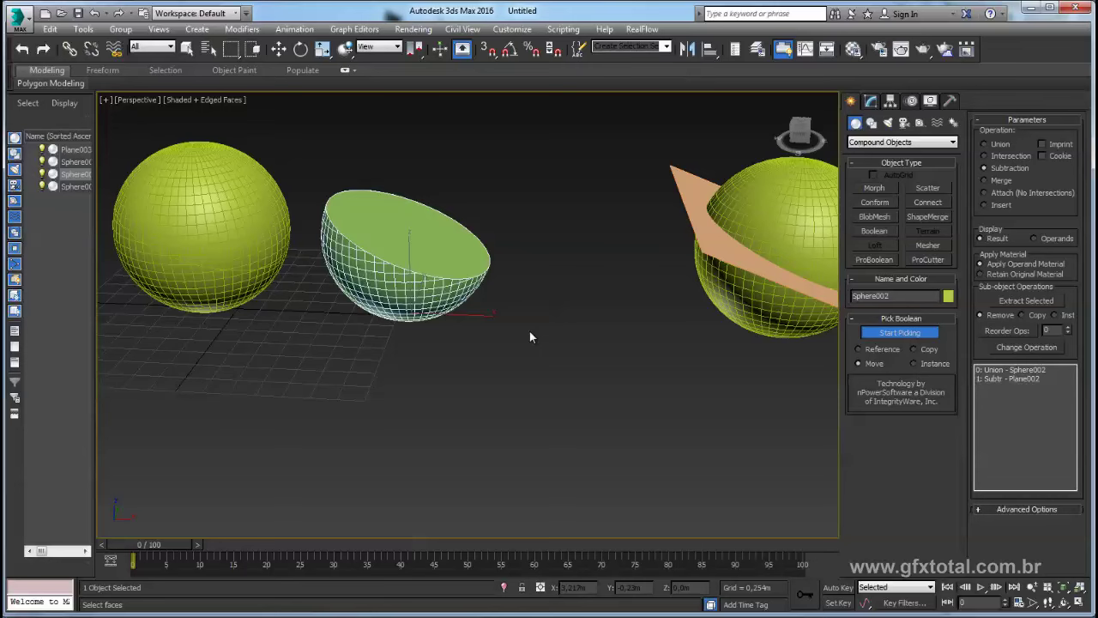
{"action": "mouse_move", "coordinate": [541, 292]}
{"action": "middle_mouse_down"}
{"action": "mouse_move", "coordinate": [526, 325]}
{"action": "mouse_move", "coordinate": [557, 283]}
{"action": "mouse_move", "coordinate": [444, 284]}
{"action": "middle_mouse_up"}
{"action": "key", "text": "w"}
{"action": "key", "text": "ctrl+z"}
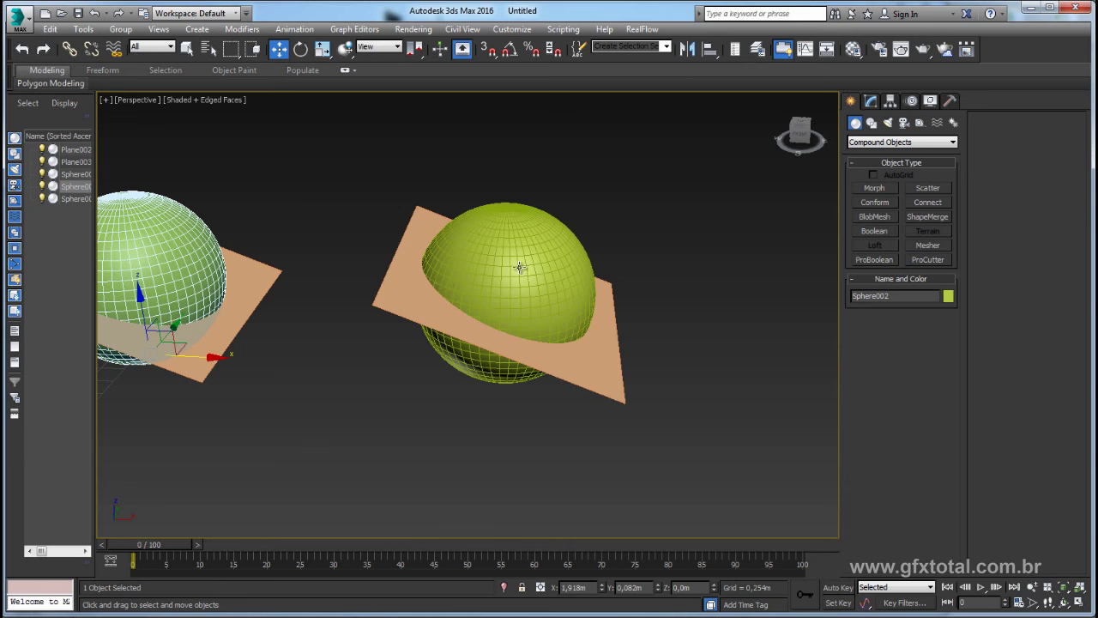
- Make the right-hand Sphere003 a ProCutter compound acting as its own cutter
{"action": "left_click", "coordinate": [520, 268]}
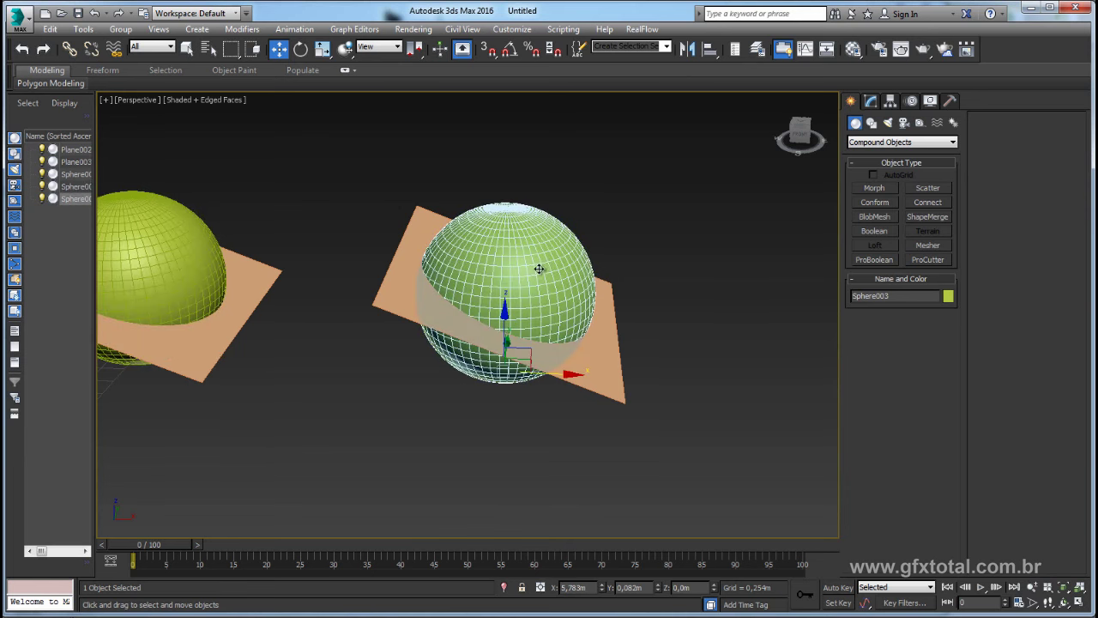
{"action": "left_click", "coordinate": [870, 100]}
{"action": "left_click", "coordinate": [851, 101]}
{"action": "left_click", "coordinate": [930, 259]}
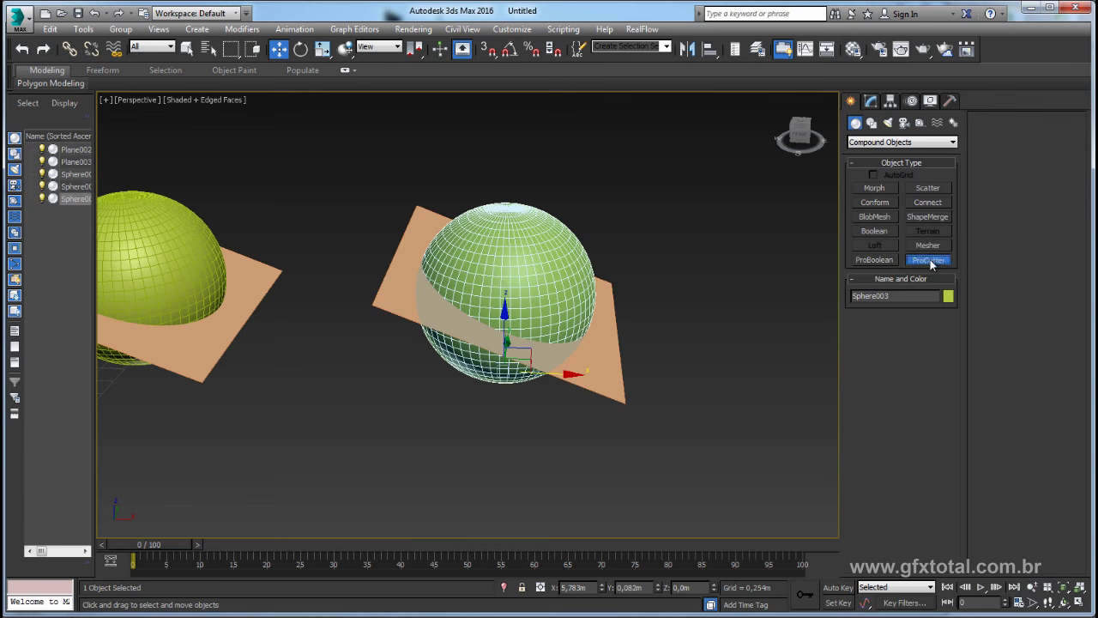
{"action": "mouse_move", "coordinate": [592, 309]}
{"action": "middle_mouse_down"}
{"action": "mouse_move", "coordinate": [552, 294]}
{"action": "mouse_move", "coordinate": [617, 274]}
{"action": "middle_mouse_up"}
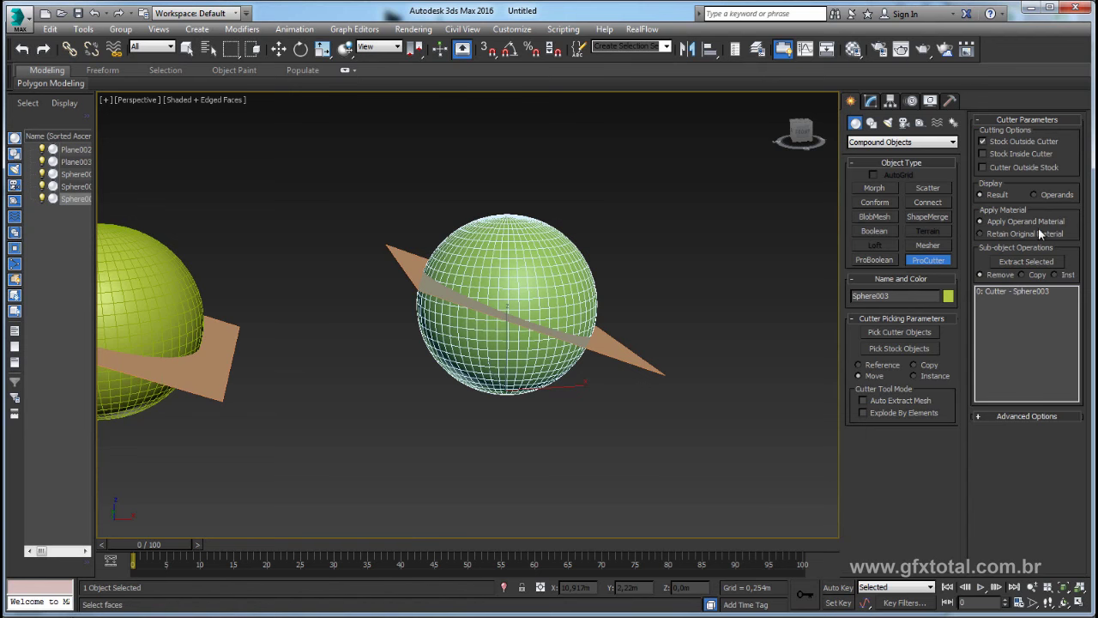
{"action": "mouse_move", "coordinate": [689, 309]}
{"action": "middle_mouse_down"}
{"action": "mouse_move", "coordinate": [612, 274]}
{"action": "mouse_move", "coordinate": [645, 282]}
{"action": "middle_mouse_up"}
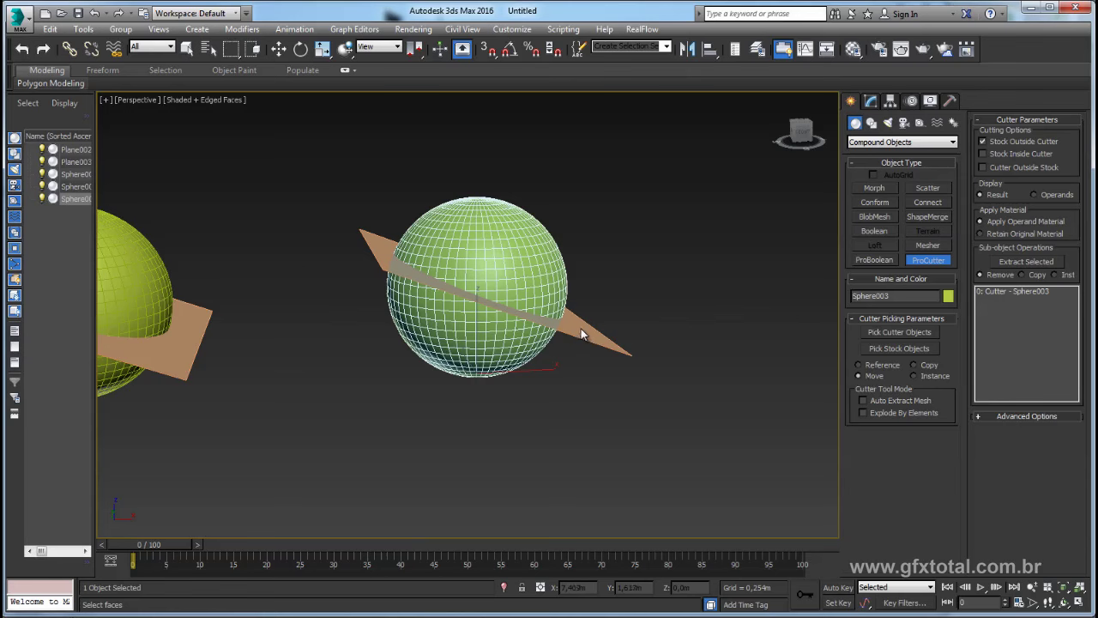
{"action": "mouse_move", "coordinate": [654, 258]}
{"action": "middle_mouse_down"}
{"action": "mouse_move", "coordinate": [737, 274]}
{"action": "mouse_move", "coordinate": [711, 297]}
{"action": "mouse_move", "coordinate": [724, 322]}
{"action": "mouse_move", "coordinate": [666, 309]}
{"action": "mouse_move", "coordinate": [727, 311]}
{"action": "mouse_move", "coordinate": [703, 302]}
{"action": "mouse_move", "coordinate": [723, 289]}
{"action": "middle_mouse_up"}
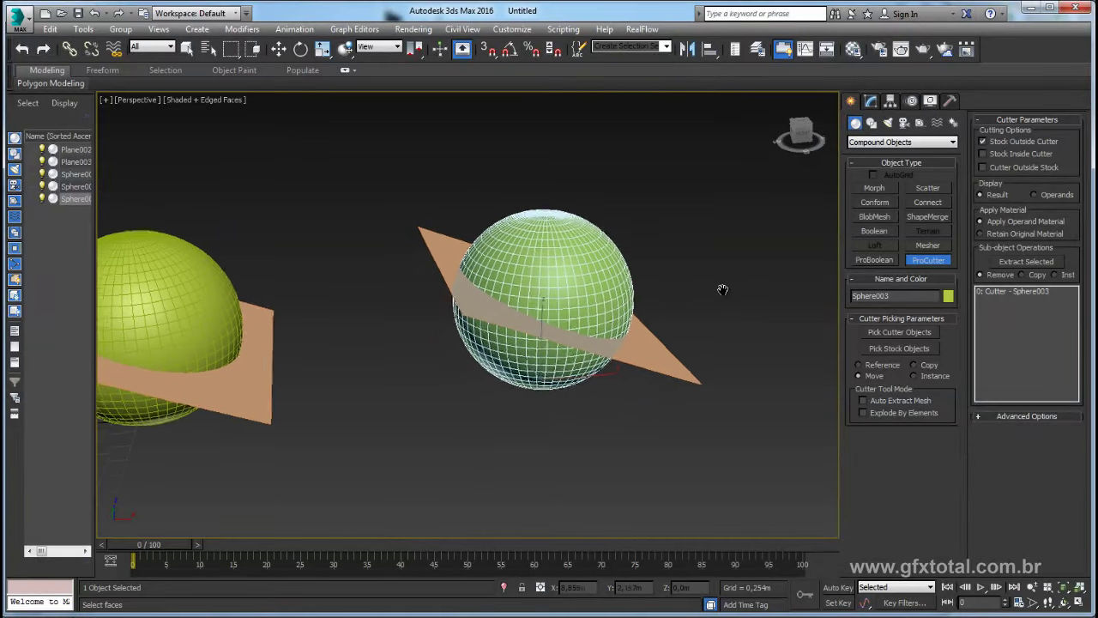
- Trial-pick the orange Plane003 as ProCutter stock, then revert the cut and exit picking
{"action": "left_click", "coordinate": [893, 349]}
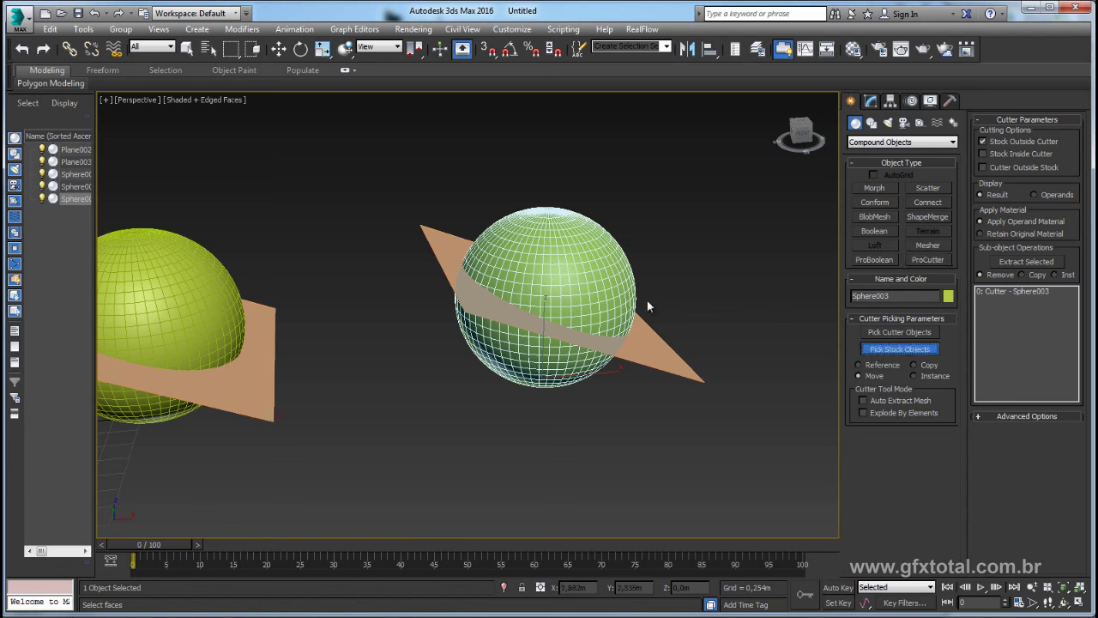
{"action": "left_click", "coordinate": [659, 347]}
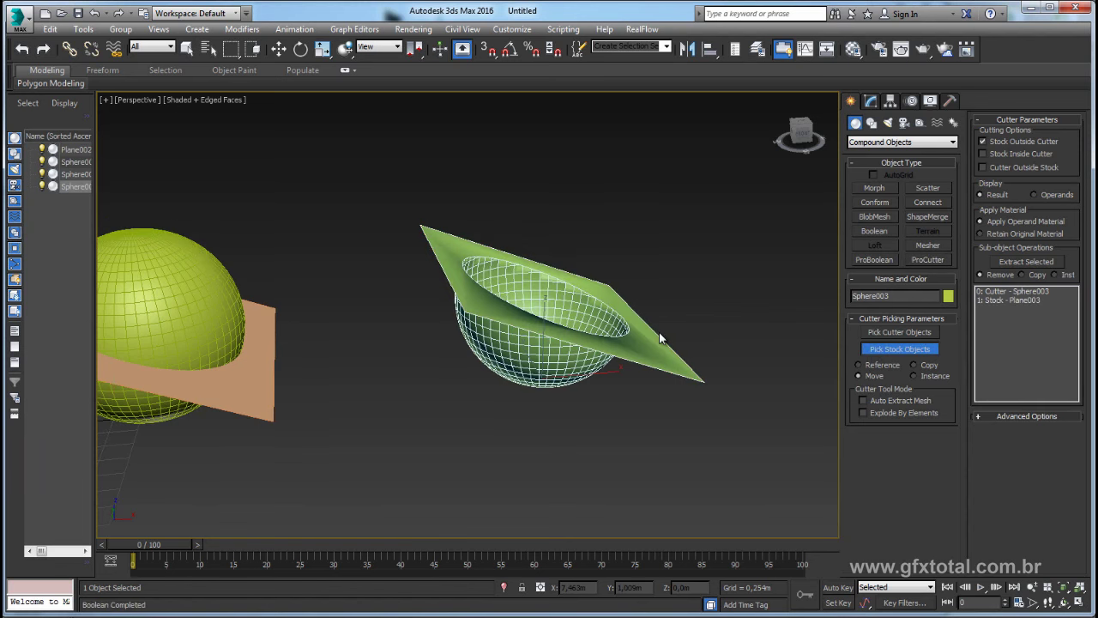
{"action": "middle_click_drag", "start_coordinate": [663, 340], "coordinate": [598, 373], "text": "alt"}
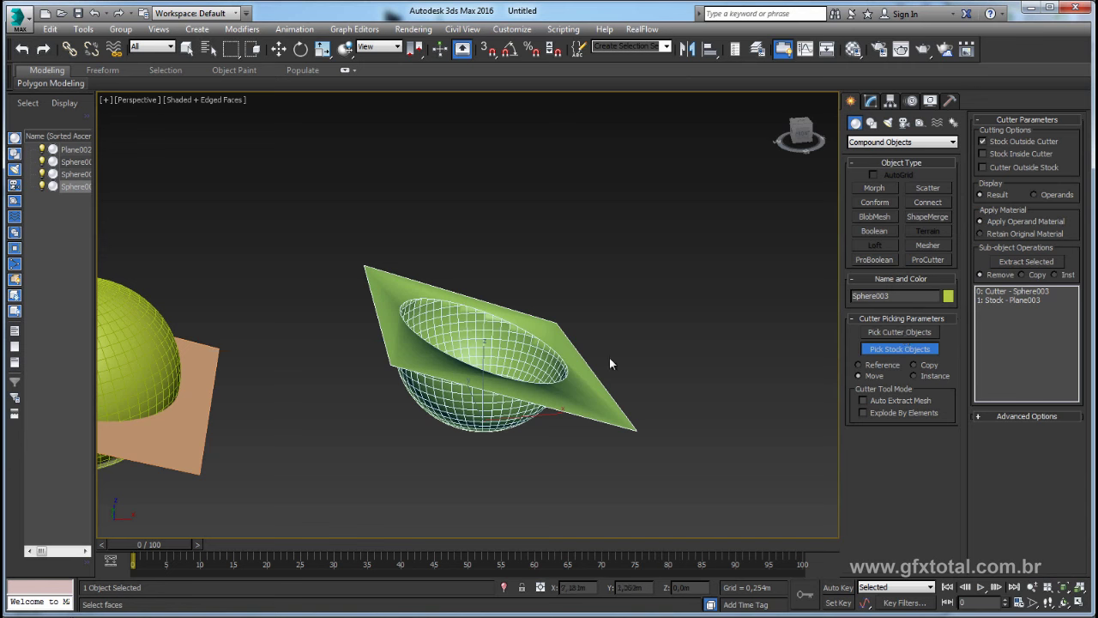
{"action": "middle_click_drag", "start_coordinate": [609, 363], "coordinate": [645, 345]}
{"action": "left_click", "coordinate": [645, 345]}
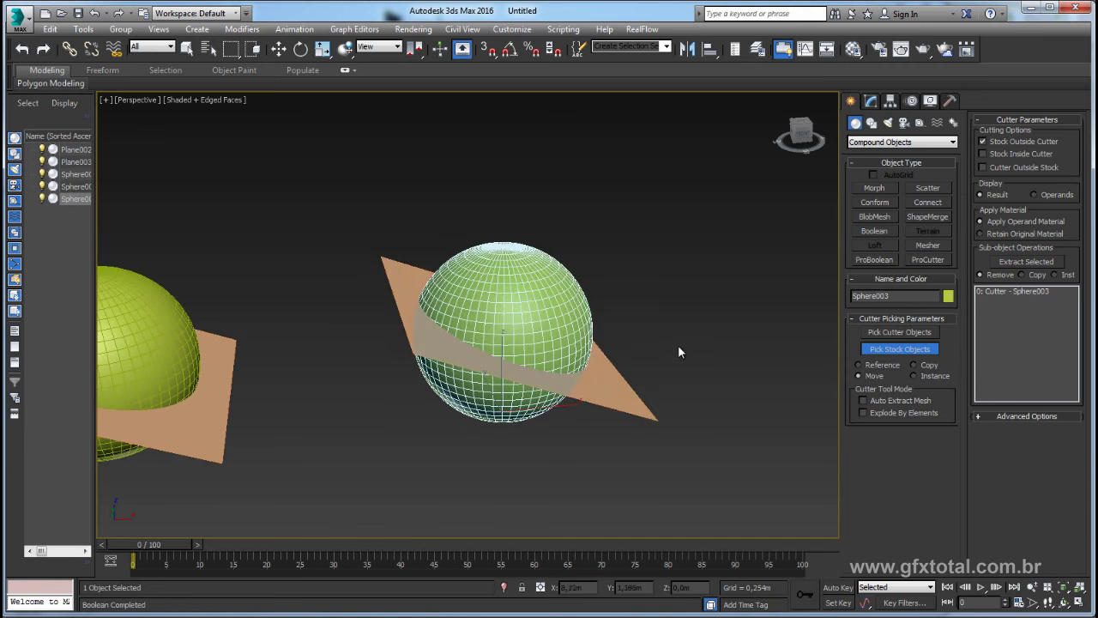
{"action": "right_click", "coordinate": [688, 329]}
{"action": "left_click", "coordinate": [680, 335]}
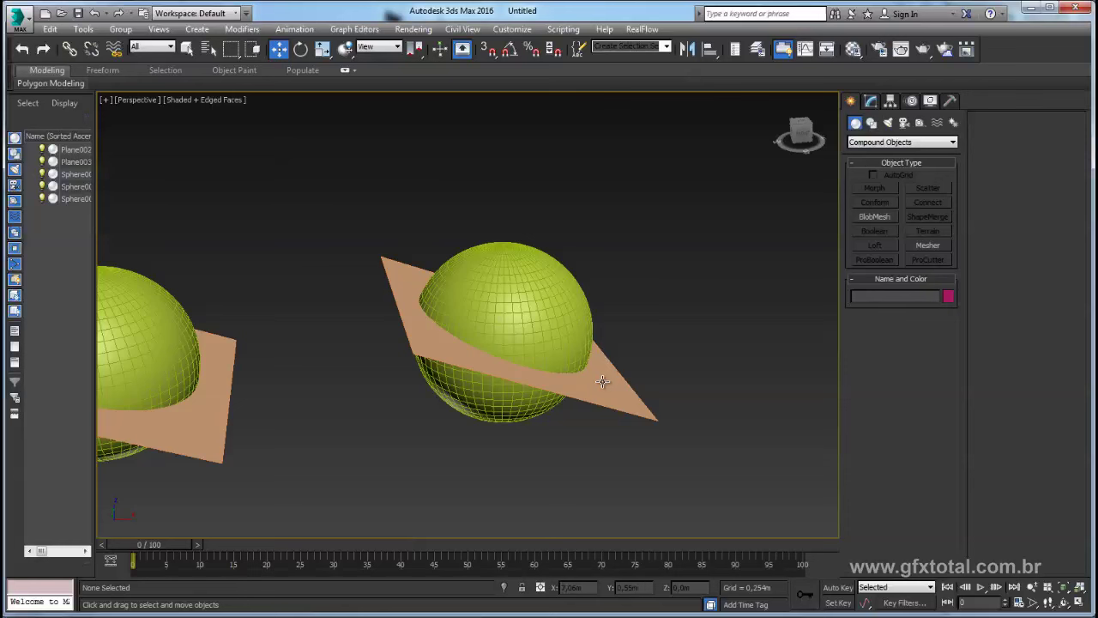
- Make Plane003 a ProCutter, pick Sphere003 as stock, and frame the resulting hemisphere
{"action": "left_click", "coordinate": [605, 384]}
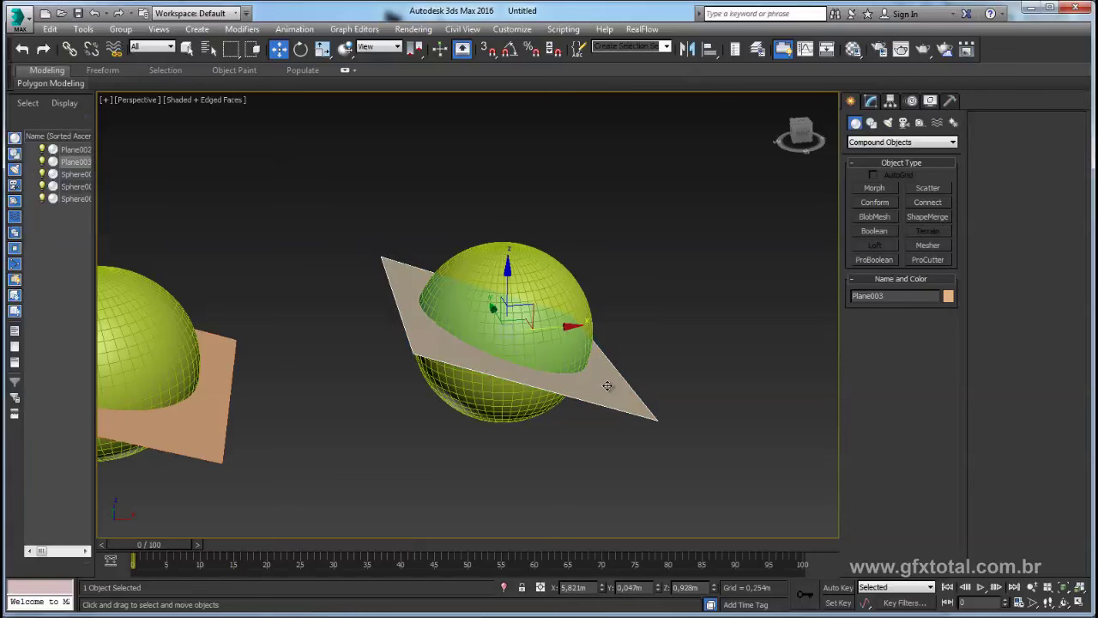
{"action": "left_click", "coordinate": [930, 258]}
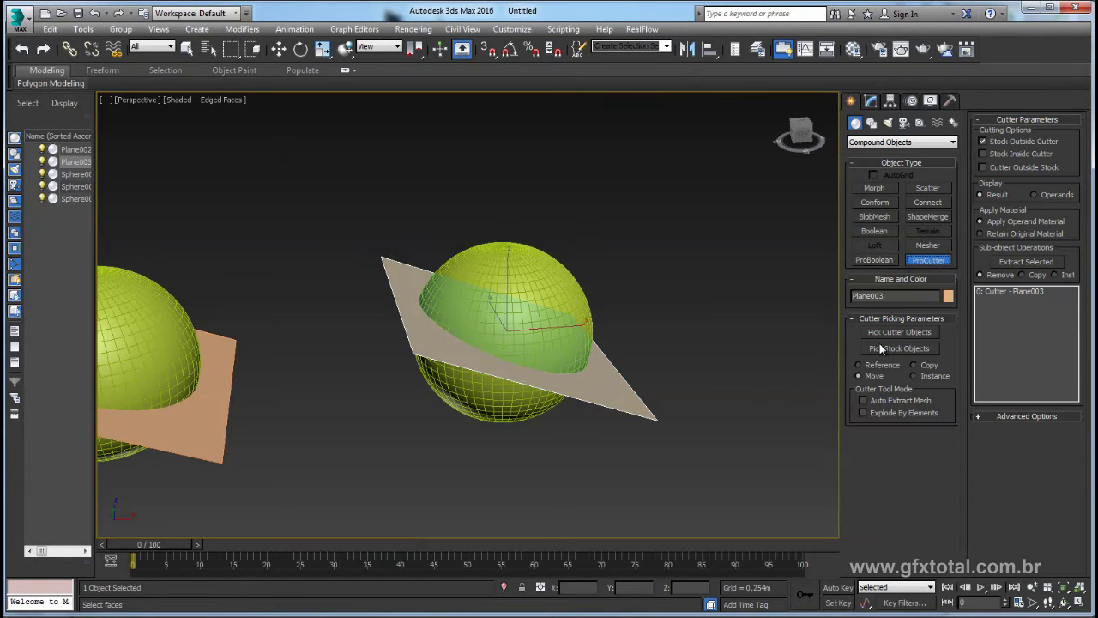
{"action": "left_click", "coordinate": [900, 349]}
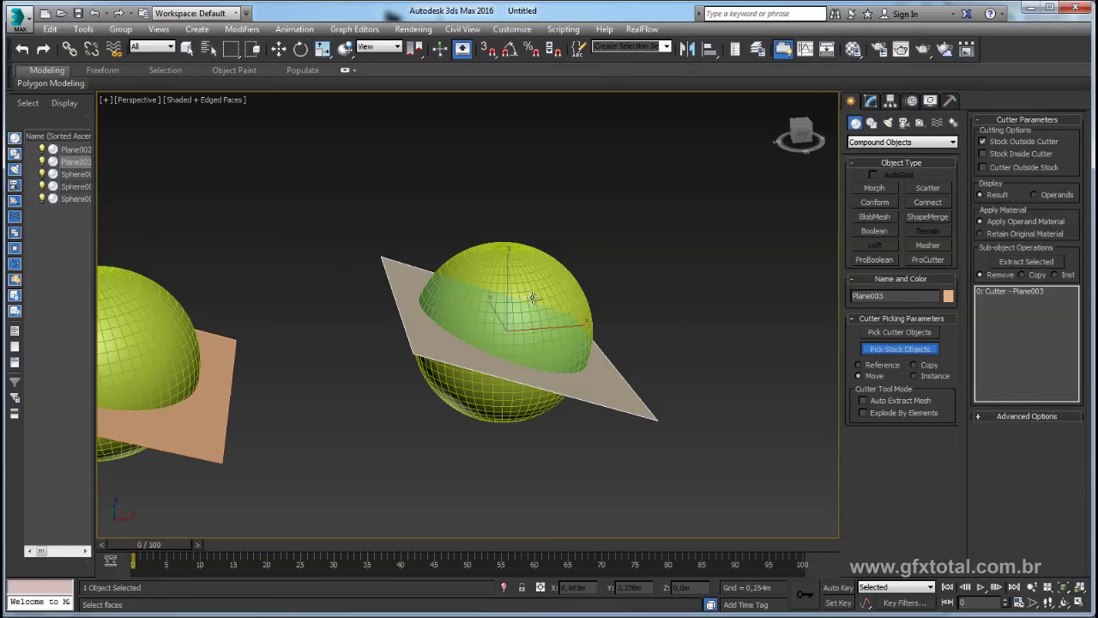
{"action": "left_click", "coordinate": [590, 335]}
{"action": "key", "text": "z"}
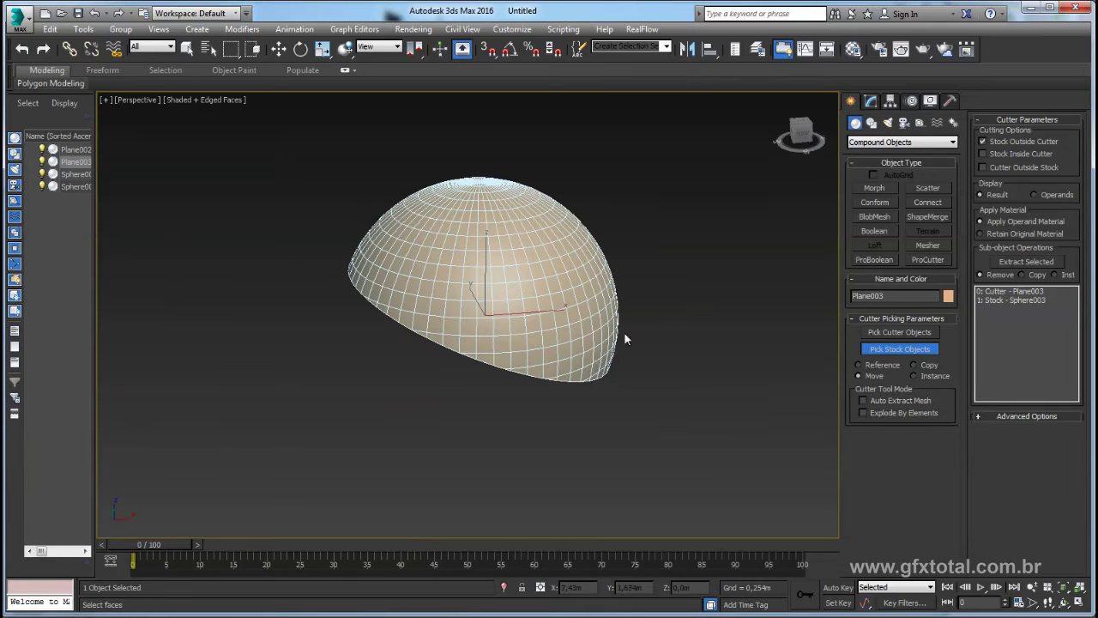
{"action": "middle_click_drag", "start_coordinate": [624, 332], "coordinate": [619, 311], "text": "alt"}
{"action": "key", "text": "shift+z"}
{"action": "key", "text": "shift+z"}
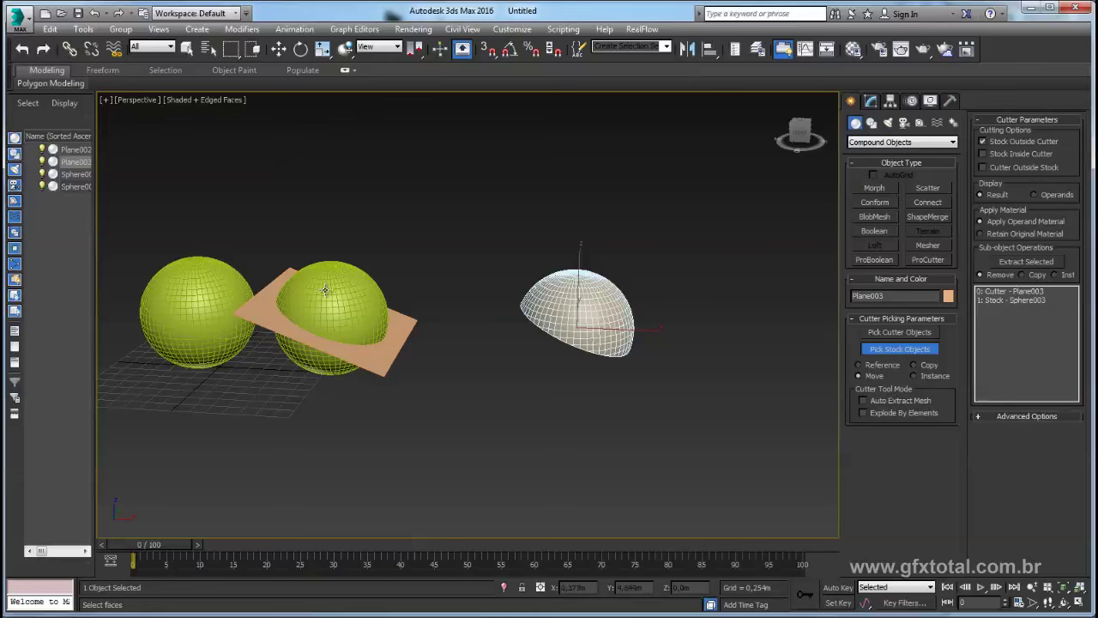
{"action": "key", "text": "z"}
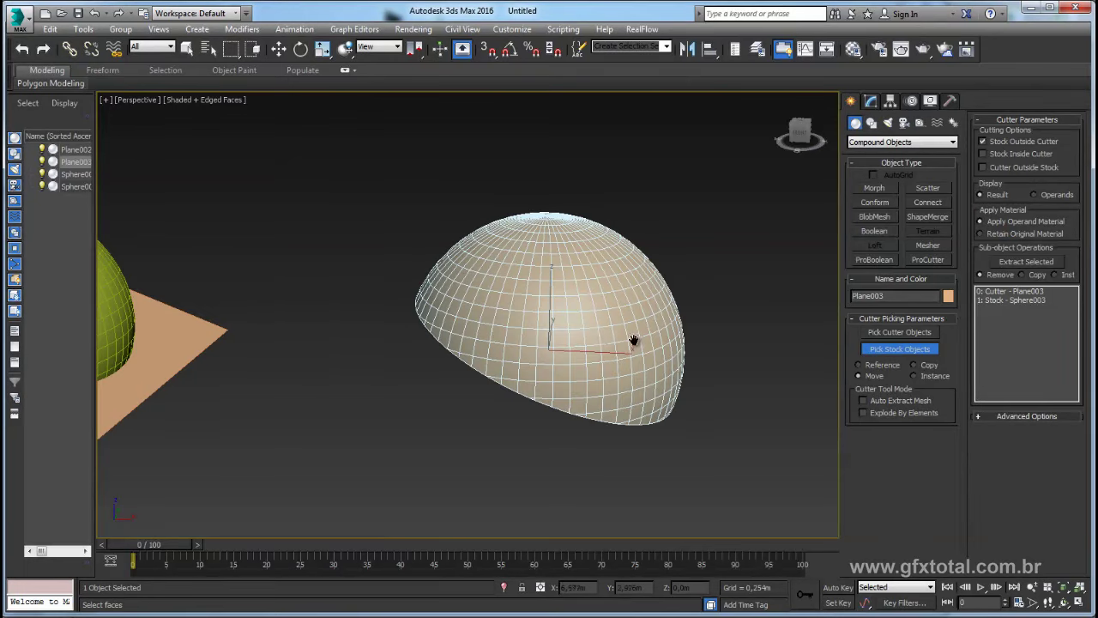
{"action": "mouse_move", "coordinate": [632, 340]}
{"action": "middle_mouse_down", "text": "alt"}
{"action": "mouse_move", "coordinate": [601, 341]}
{"action": "mouse_move", "coordinate": [627, 331]}
{"action": "middle_mouse_up", "text": "alt"}
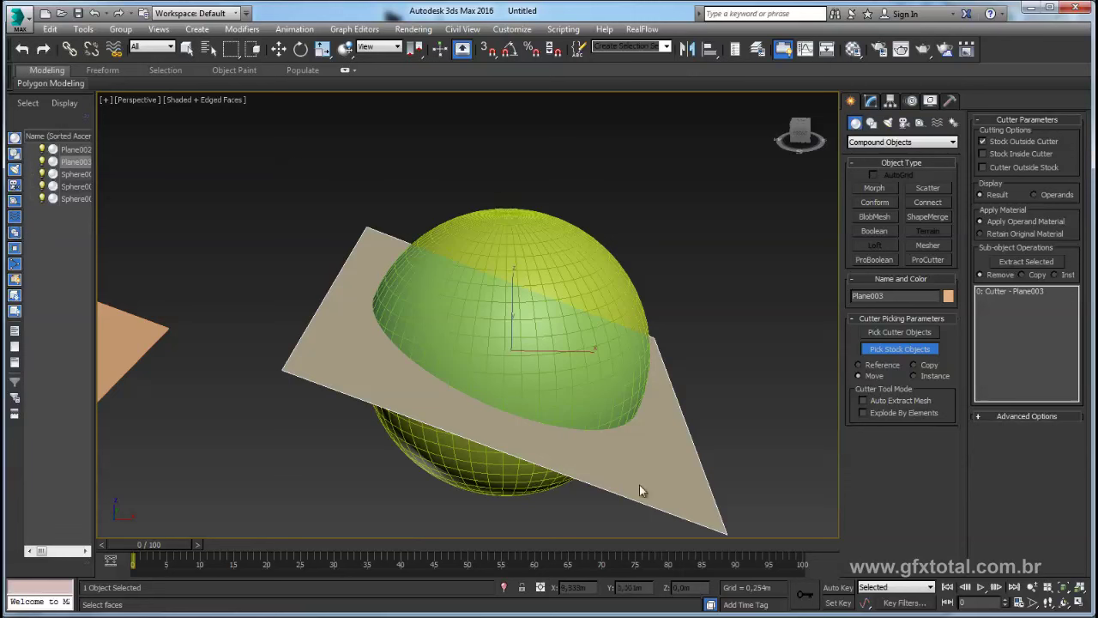
- Enable Stock Inside Cutter on Plane003's ProCutter and pick Sphere003 as its stock
{"action": "left_click", "coordinate": [983, 153]}
{"action": "middle_click_drag", "start_coordinate": [595, 300], "coordinate": [564, 226]}
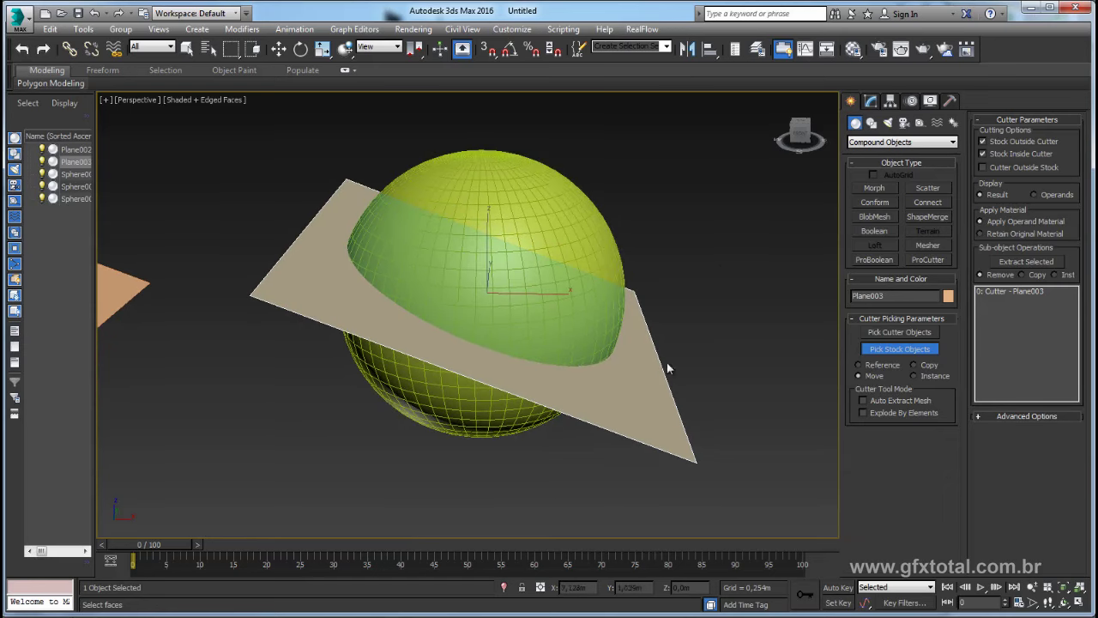
{"action": "middle_click_drag", "start_coordinate": [666, 362], "coordinate": [653, 368], "text": "alt"}
{"action": "key", "text": "w"}
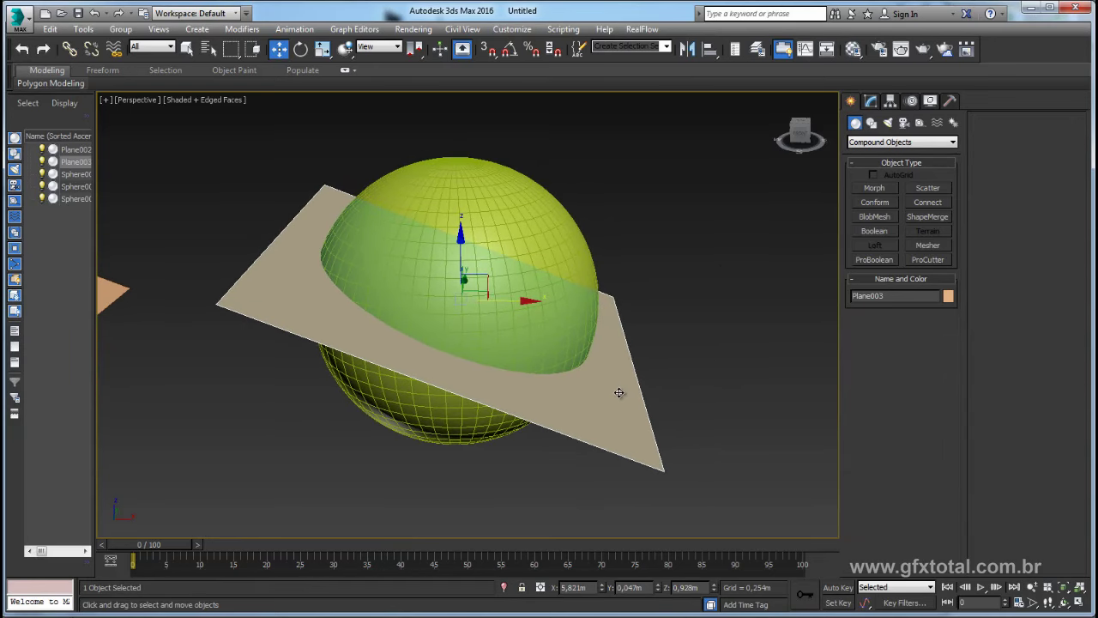
{"action": "left_click", "coordinate": [928, 259]}
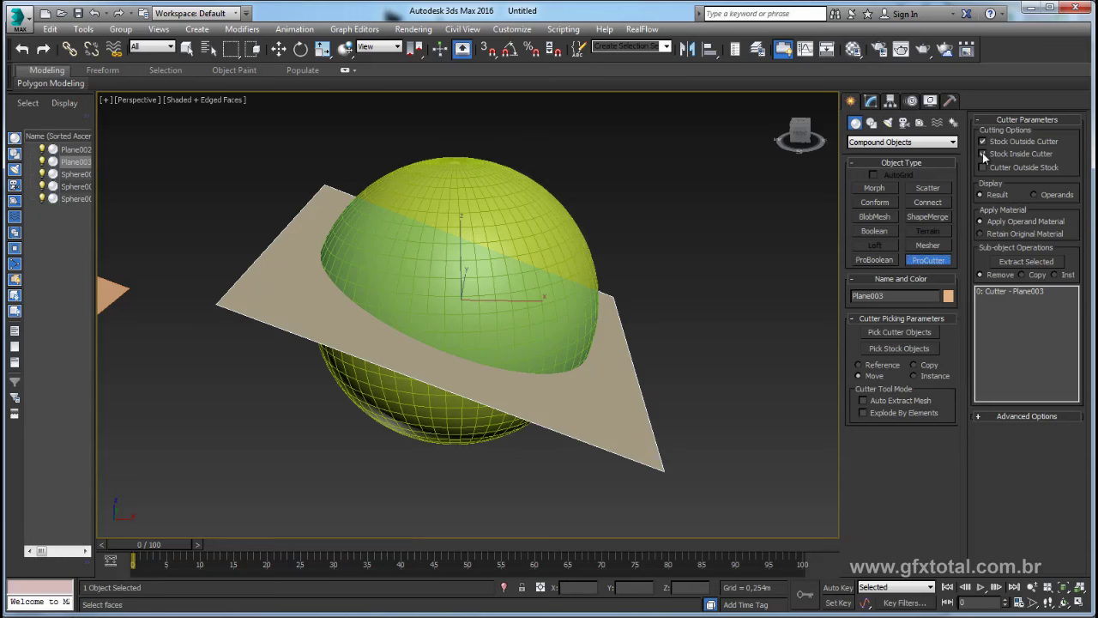
{"action": "left_click", "coordinate": [893, 348]}
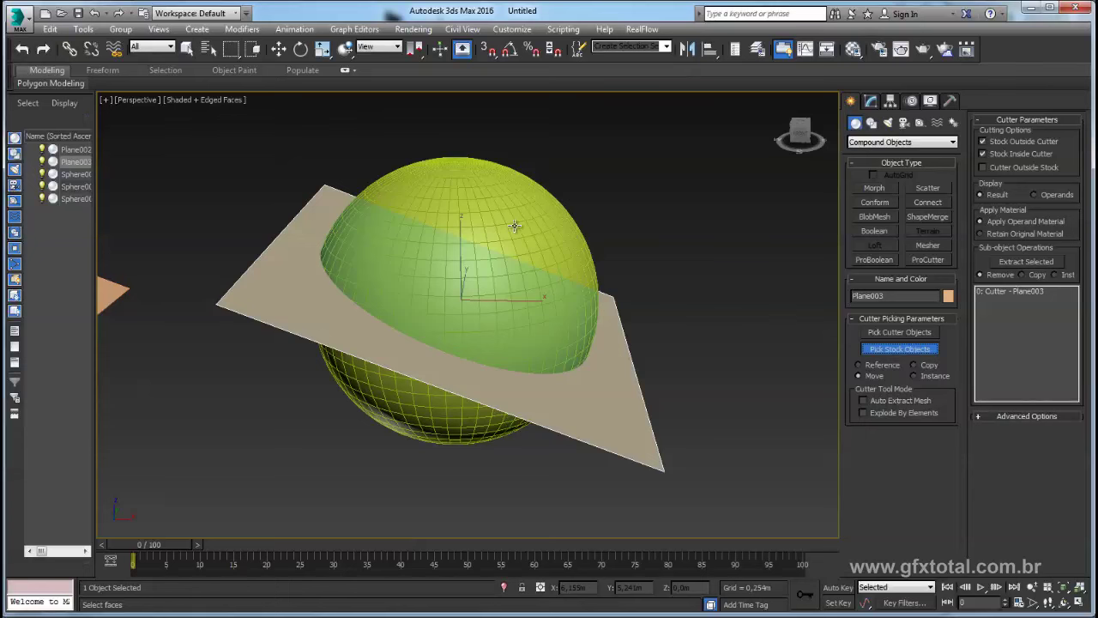
{"action": "left_click", "coordinate": [533, 208]}
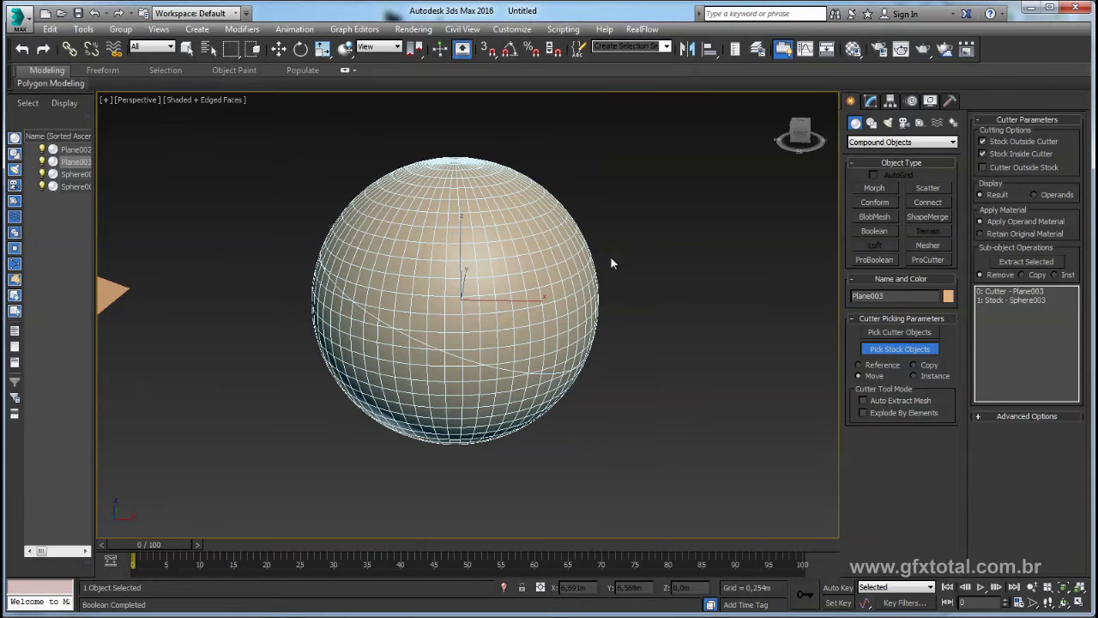
{"action": "middle_click_drag", "start_coordinate": [499, 342], "coordinate": [449, 284]}
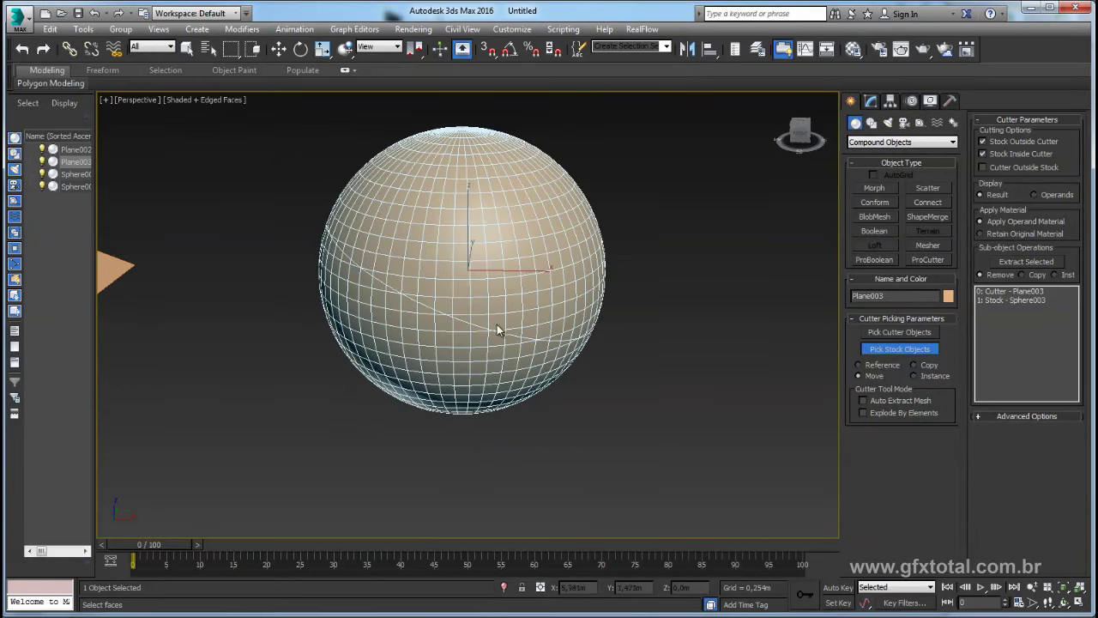
- Convert the cut sphere to Editable Poly and drag its top-half element away
{"action": "scroll", "coordinate": [497, 319], "scroll_direction": "down", "scroll_amount": 3}
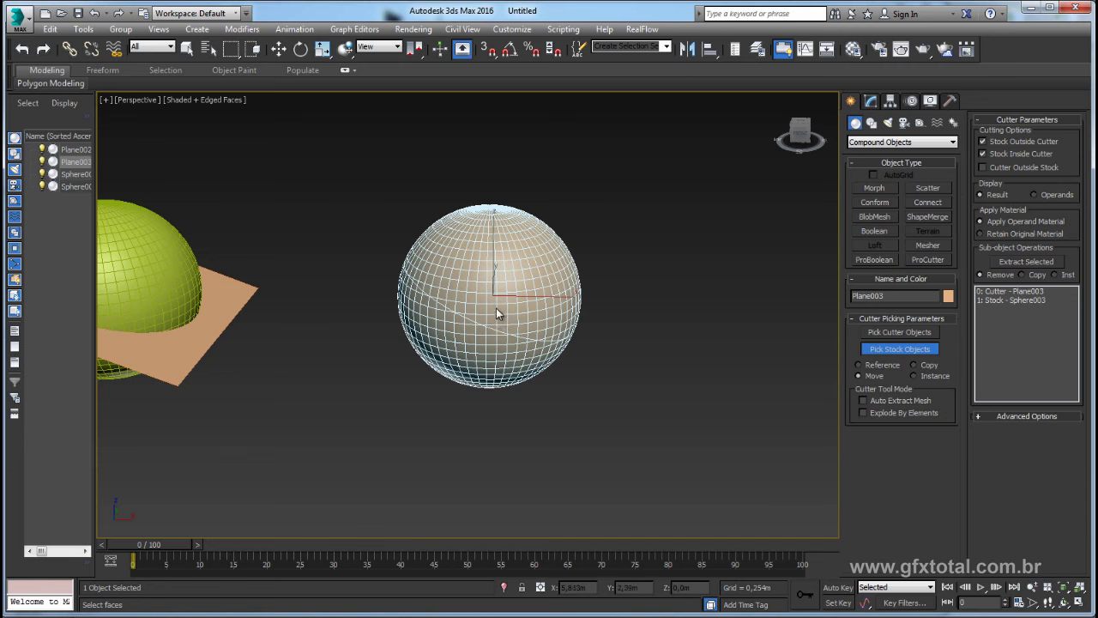
{"action": "right_click", "coordinate": [496, 308]}
{"action": "right_click", "coordinate": [498, 303]}
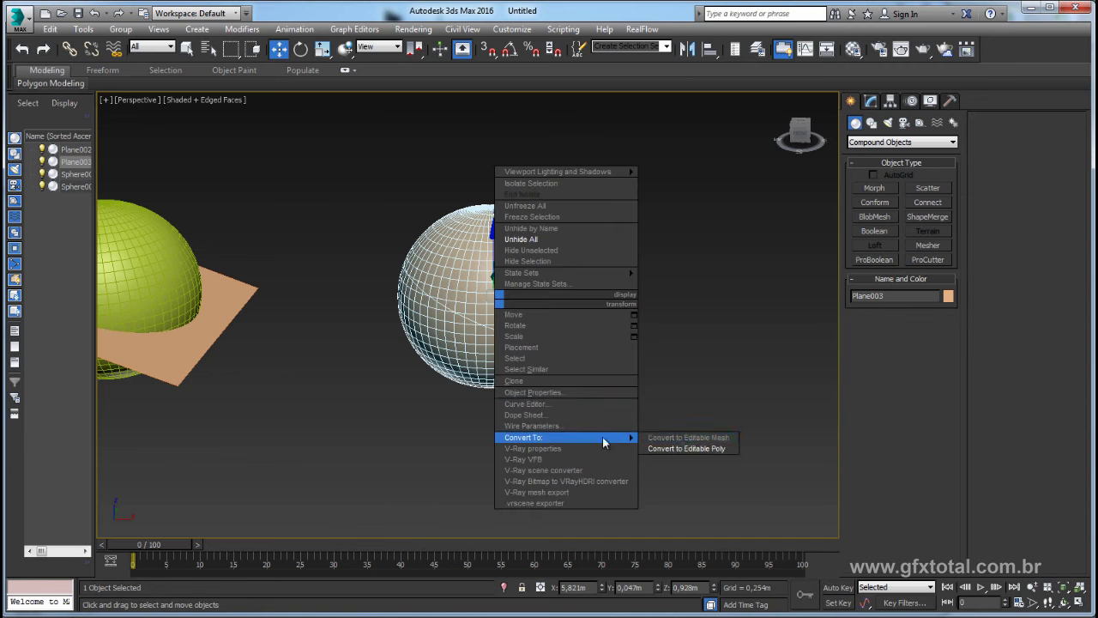
{"action": "left_click", "coordinate": [686, 448]}
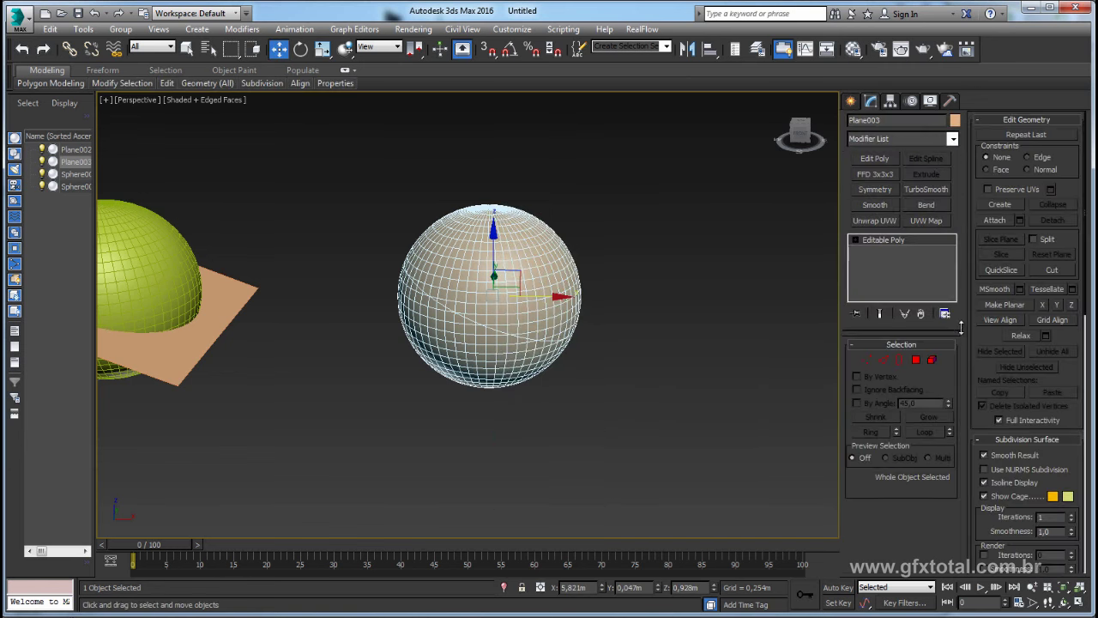
{"action": "left_click", "coordinate": [933, 360]}
{"action": "left_click", "coordinate": [557, 230]}
{"action": "mouse_move", "coordinate": [525, 220]}
{"action": "left_mouse_down"}
{"action": "mouse_move", "coordinate": [558, 173]}
{"action": "mouse_move", "coordinate": [771, 338]}
{"action": "mouse_move", "coordinate": [602, 271]}
{"action": "mouse_move", "coordinate": [728, 323]}
{"action": "left_mouse_up"}
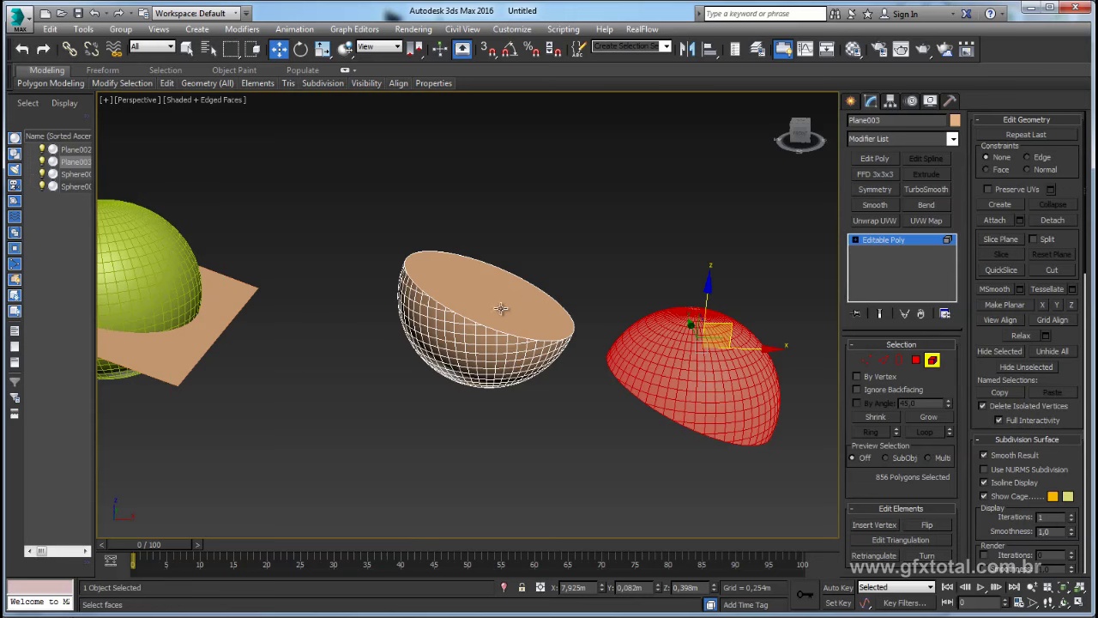
{"action": "middle_click_drag", "start_coordinate": [549, 282], "coordinate": [540, 335], "text": "alt"}
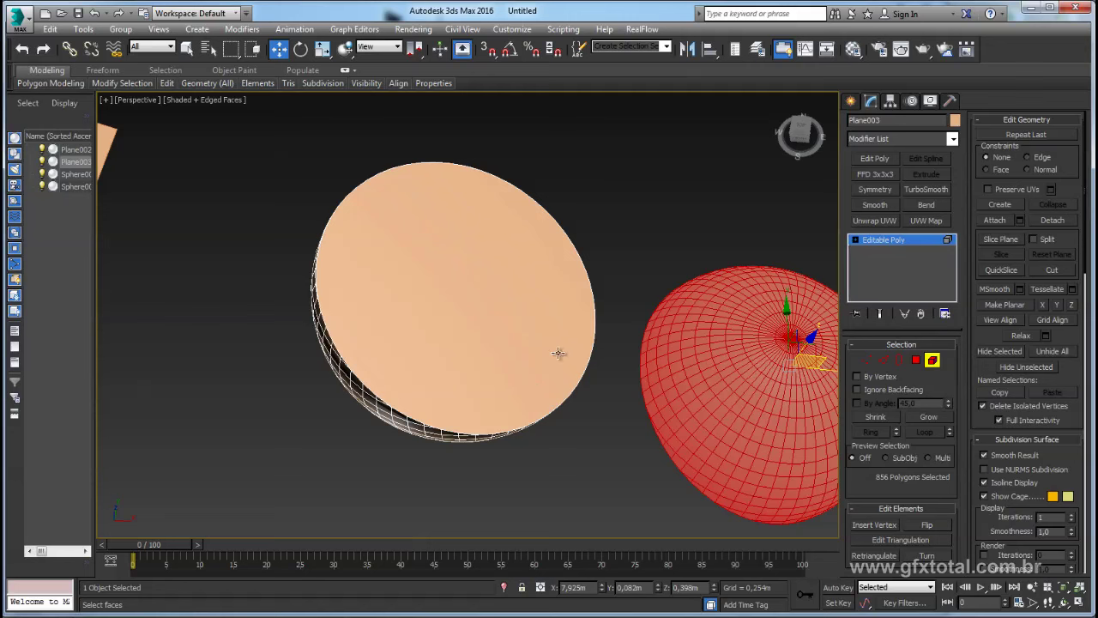
{"action": "left_click", "coordinate": [898, 243]}
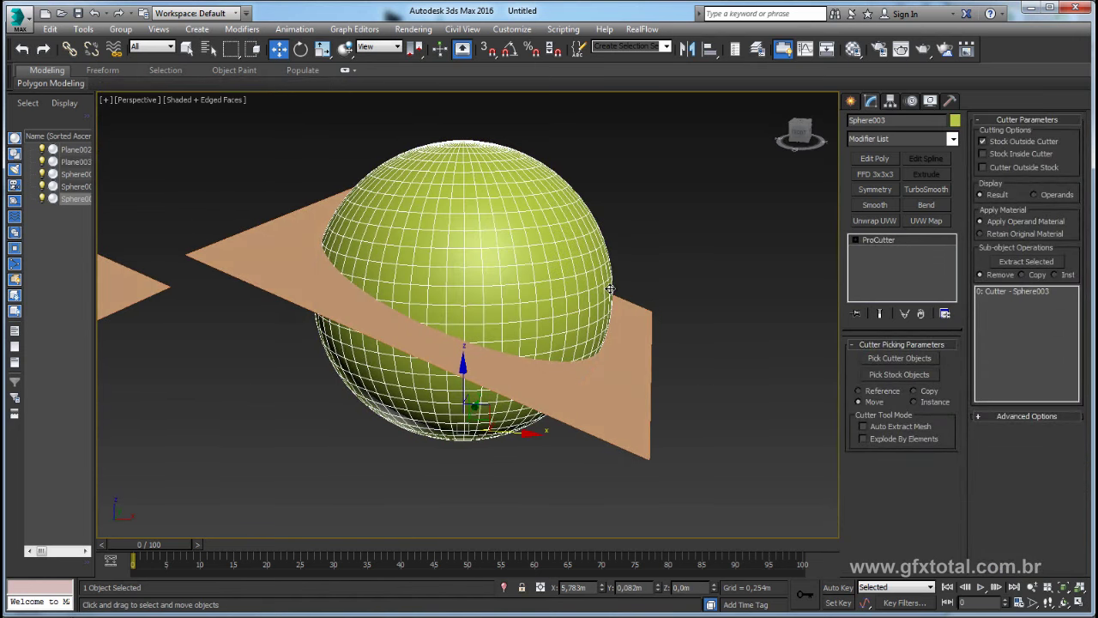
- Add a Shell modifier to Sphere003 and reduce its outer amount to 0.083m
{"action": "key", "text": "F3"}
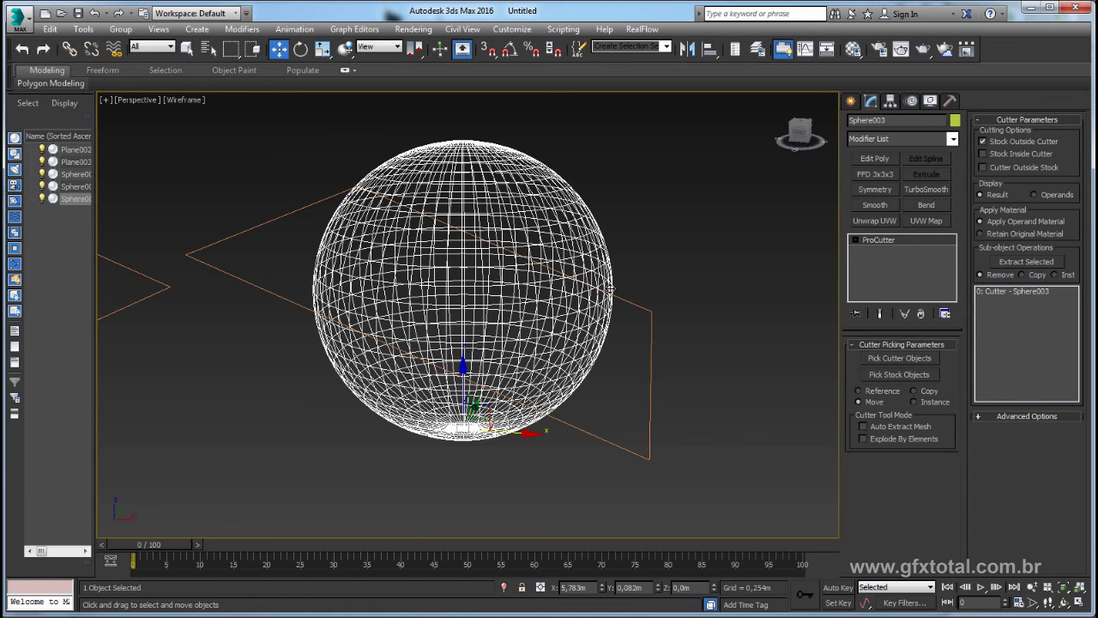
{"action": "type", "text": "x"}
{"action": "type", "text": "shell"}
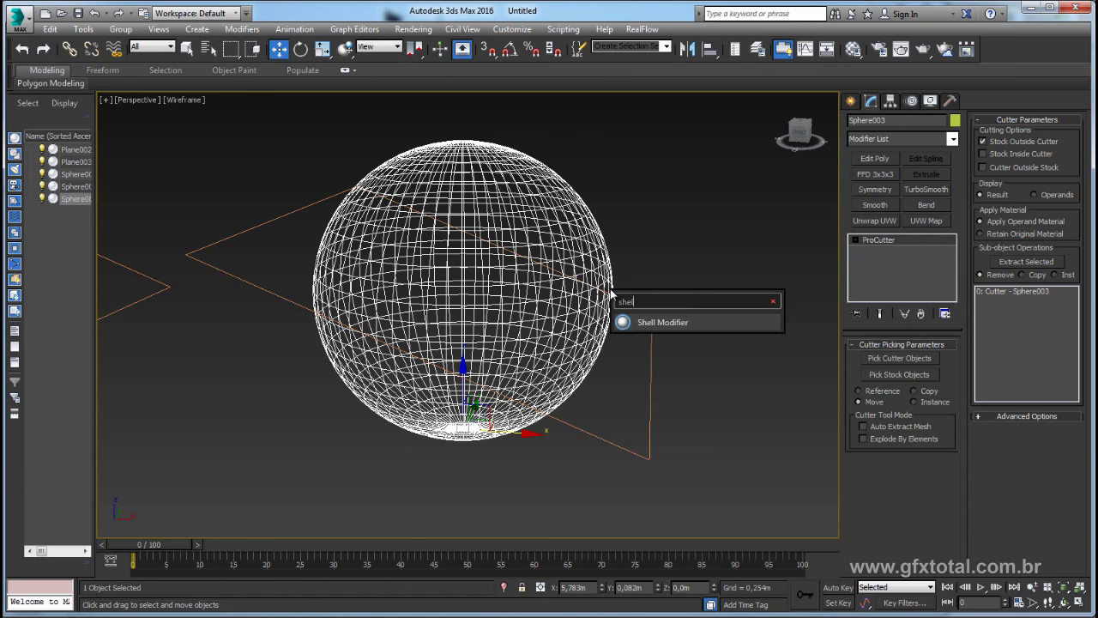
{"action": "left_click", "coordinate": [673, 323]}
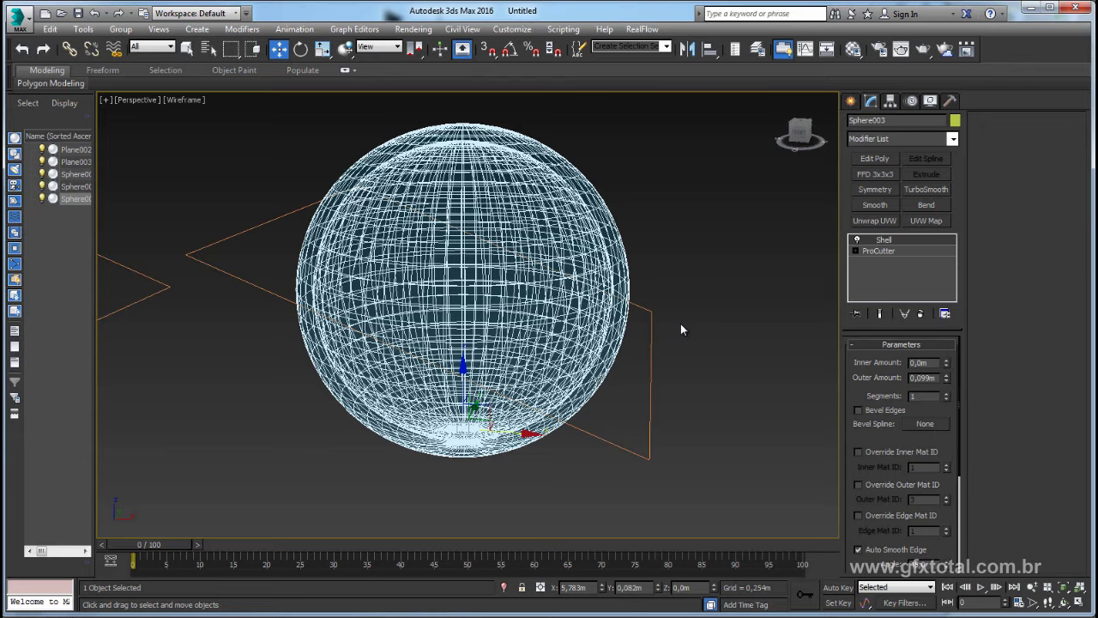
{"action": "mouse_move", "coordinate": [945, 381]}
{"action": "left_mouse_down"}
{"action": "mouse_move", "coordinate": [938, 464]}
{"action": "mouse_move", "coordinate": [614, 328]}
{"action": "left_mouse_up"}
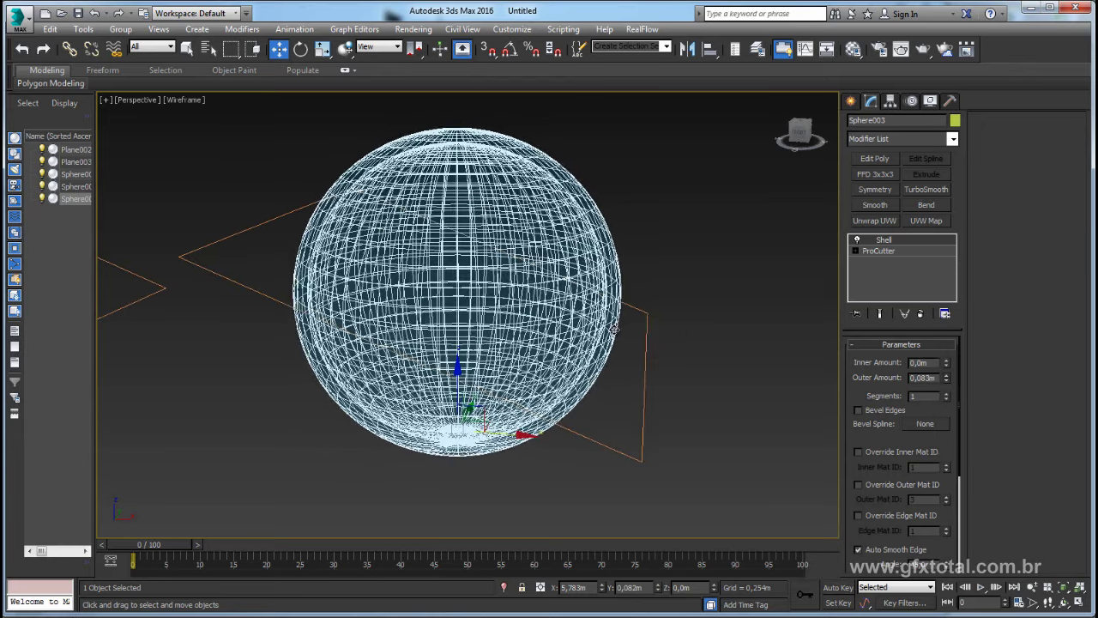
{"action": "key", "text": "F3"}
{"action": "middle_click_drag", "start_coordinate": [674, 294], "coordinate": [642, 269], "text": "alt"}
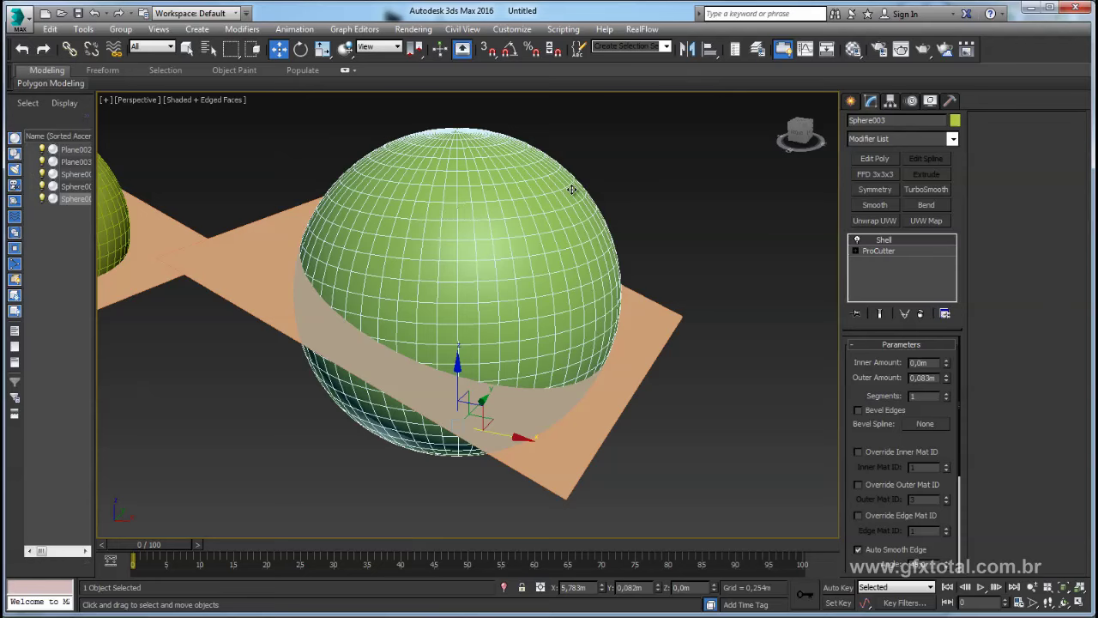
{"action": "middle_click_drag", "start_coordinate": [571, 189], "coordinate": [514, 259], "text": "alt"}
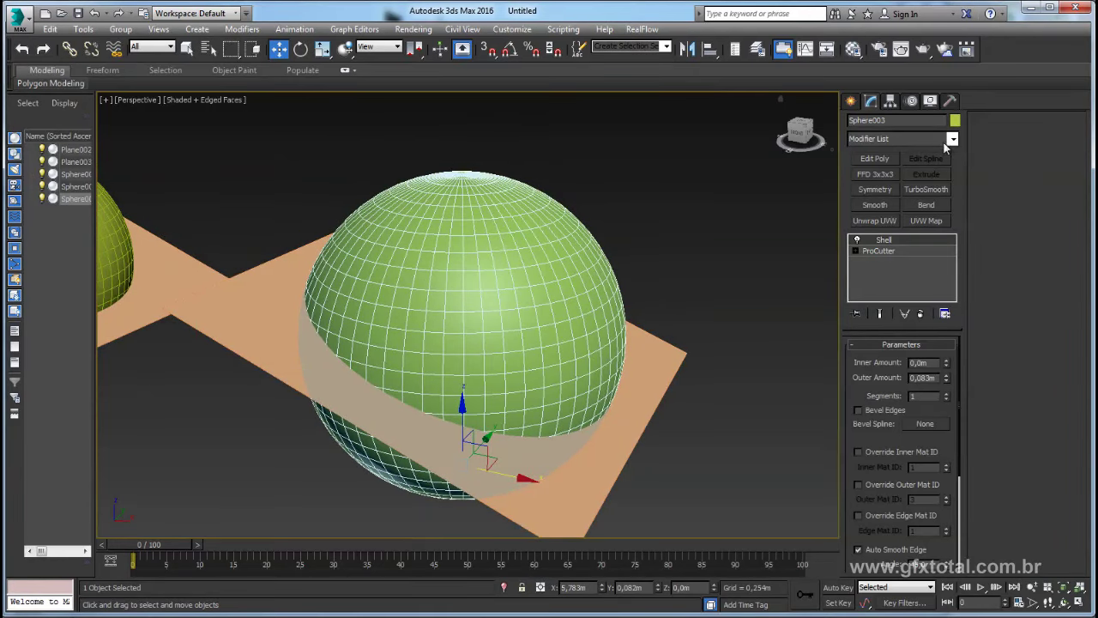
- Add a Slice modifier set to Remove Top, moving and tilting its slice plane
{"action": "type", "text": "x"}
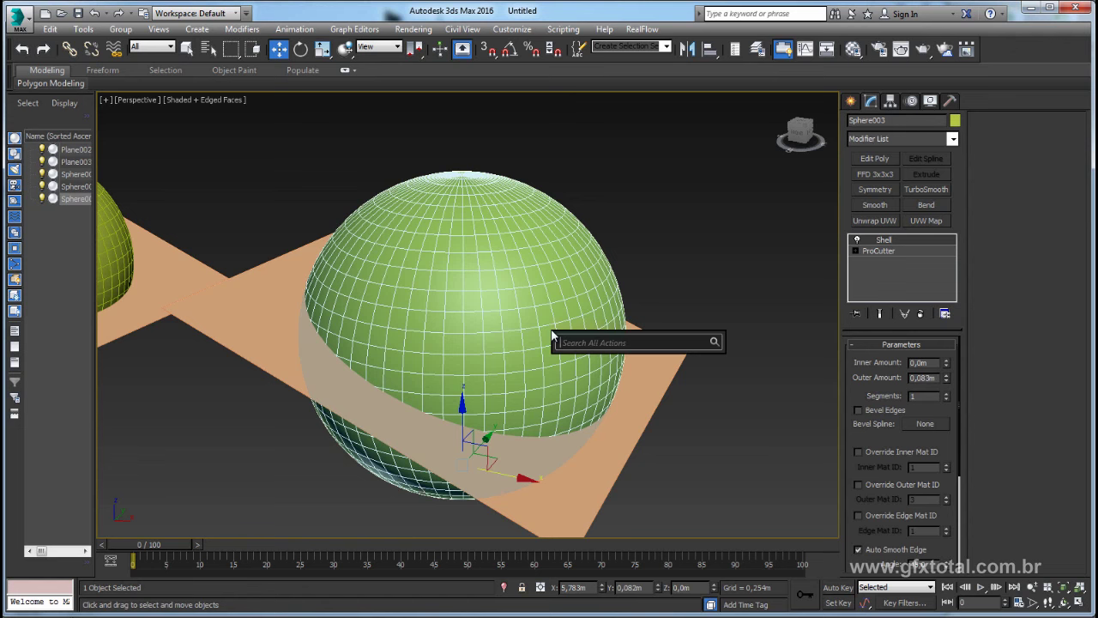
{"action": "type", "text": "slice"}
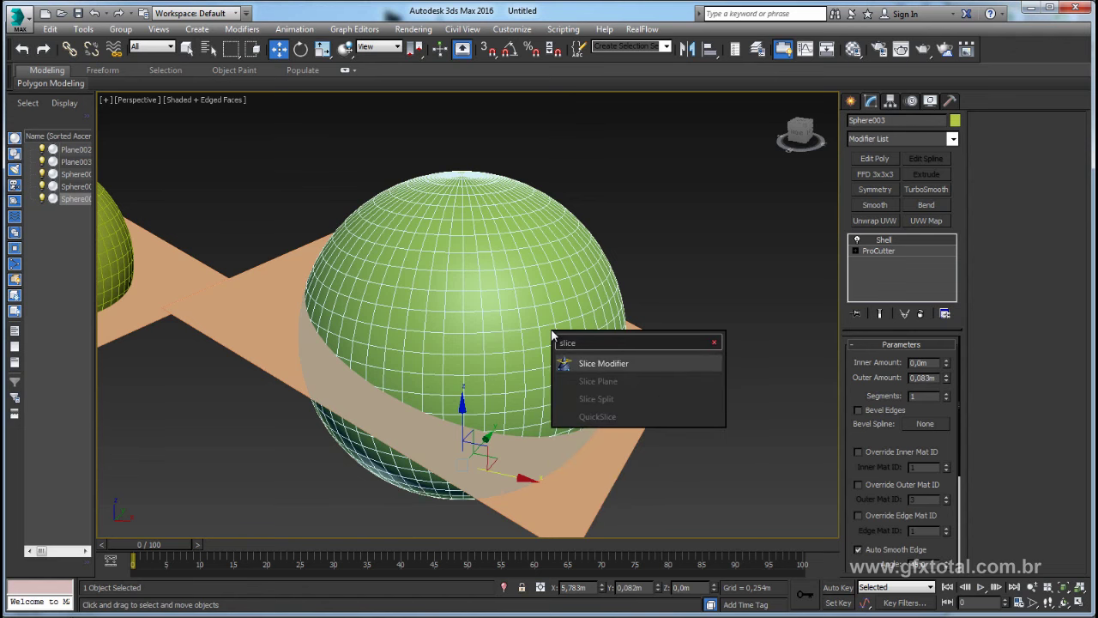
{"action": "key", "text": "Return"}
{"action": "middle_click_drag", "start_coordinate": [775, 322], "coordinate": [797, 265], "text": "alt"}
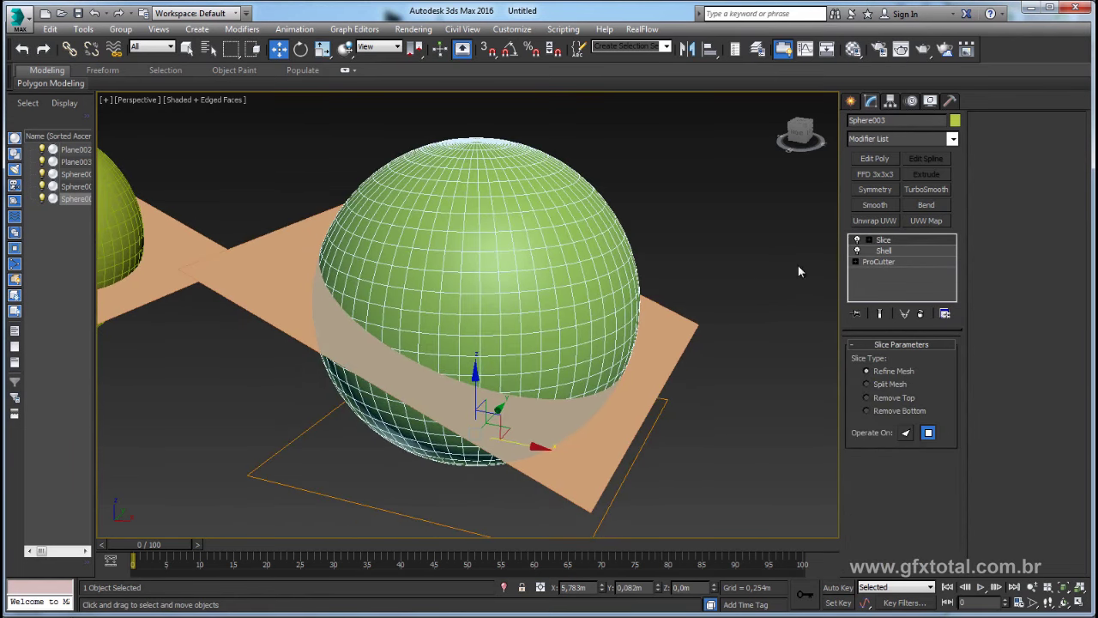
{"action": "left_click", "coordinate": [869, 240]}
{"action": "left_click", "coordinate": [896, 250]}
{"action": "left_click_drag", "start_coordinate": [477, 387], "coordinate": [683, 256]}
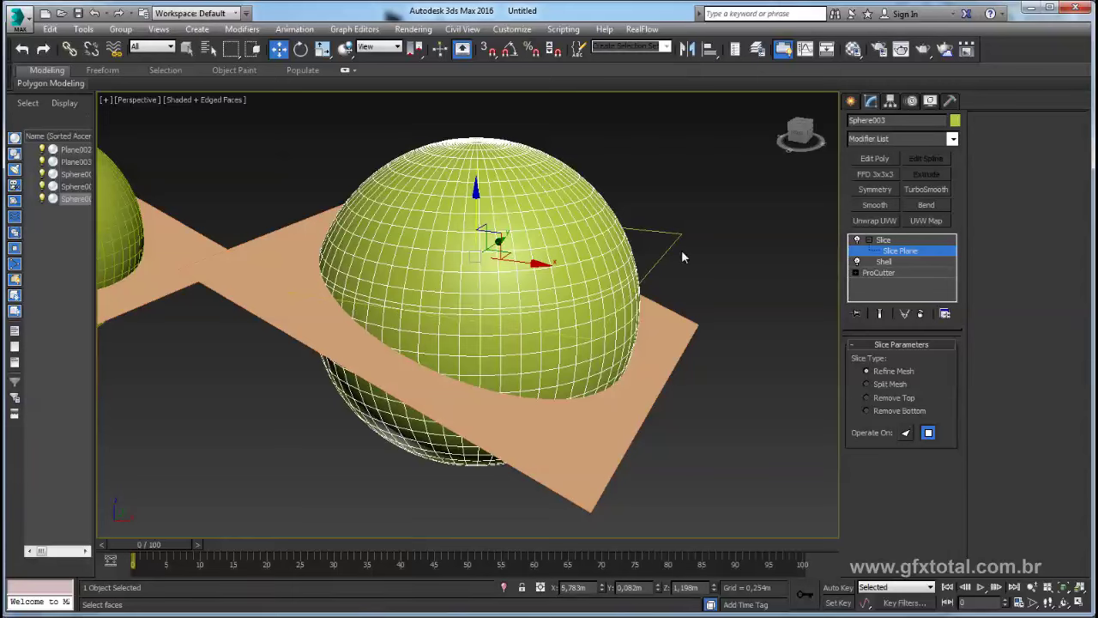
{"action": "left_click", "coordinate": [883, 398]}
{"action": "mouse_move", "coordinate": [606, 284]}
{"action": "middle_mouse_down", "text": "alt"}
{"action": "mouse_move", "coordinate": [625, 336]}
{"action": "mouse_move", "coordinate": [601, 326]}
{"action": "middle_mouse_up", "text": "alt"}
{"action": "key", "text": "e"}
{"action": "left_click_drag", "start_coordinate": [549, 313], "coordinate": [558, 330]}
{"action": "mouse_move", "coordinate": [557, 330]}
{"action": "middle_mouse_down", "text": "alt"}
{"action": "mouse_move", "coordinate": [559, 319]}
{"action": "mouse_move", "coordinate": [566, 326]}
{"action": "middle_mouse_up", "text": "alt"}
- Isolate the sliced sphere to inspect it, then delete the Slice and end isolation
{"action": "left_click", "coordinate": [504, 587]}
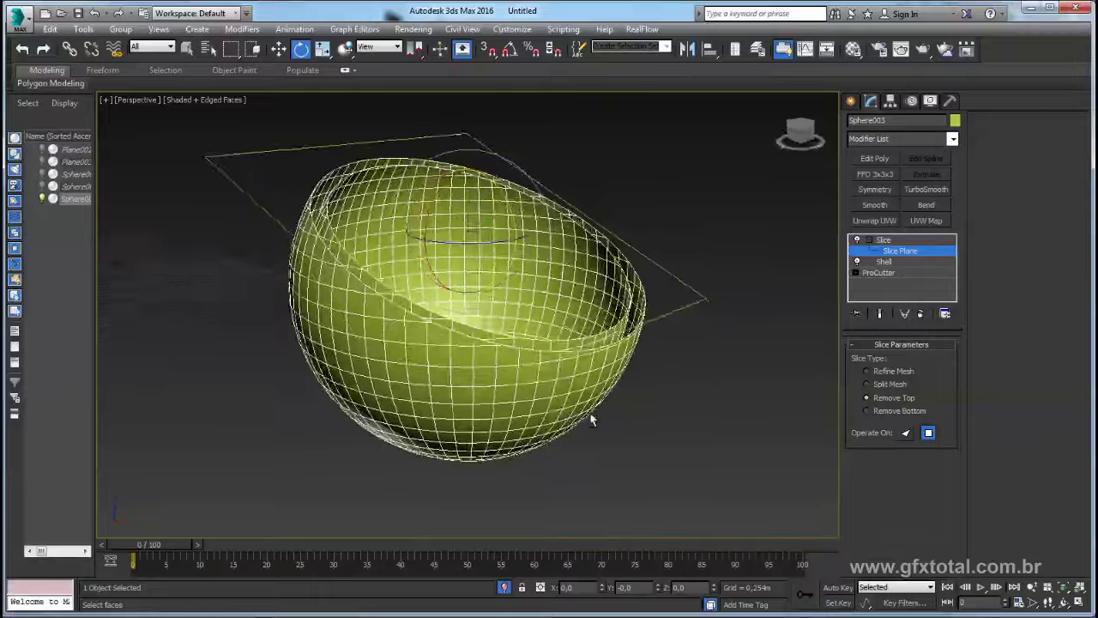
{"action": "mouse_move", "coordinate": [591, 420]}
{"action": "middle_mouse_down", "text": "alt"}
{"action": "mouse_move", "coordinate": [564, 343]}
{"action": "mouse_move", "coordinate": [634, 343]}
{"action": "middle_mouse_up", "text": "alt"}
{"action": "left_click", "coordinate": [890, 240]}
{"action": "left_click", "coordinate": [920, 314]}
{"action": "scroll", "coordinate": [634, 343], "scroll_direction": "down", "scroll_amount": 5}
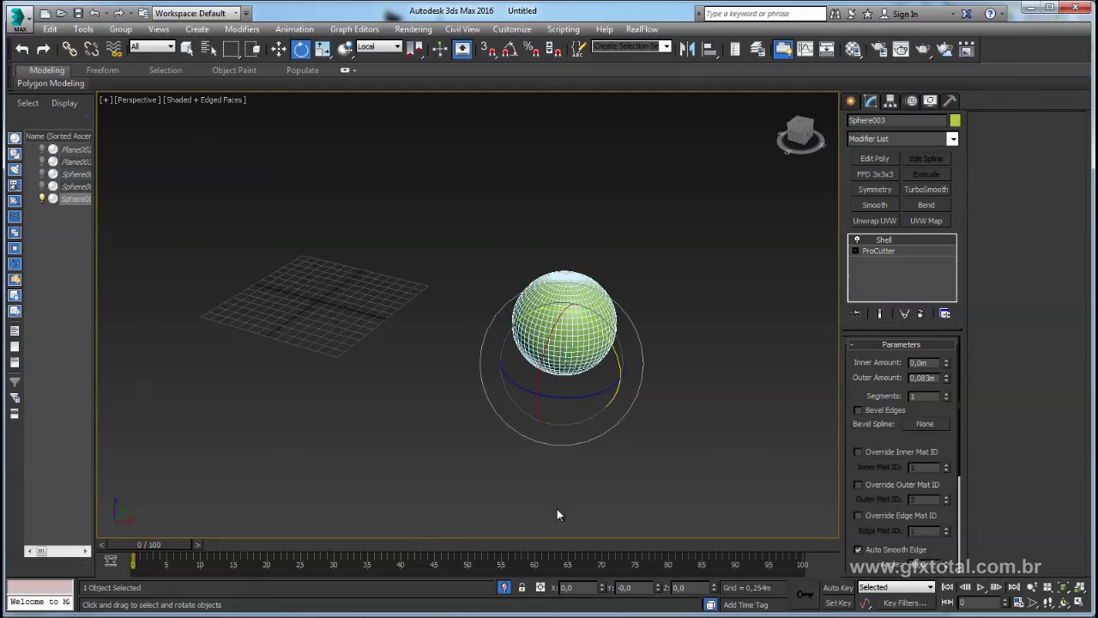
{"action": "left_click", "coordinate": [504, 587]}
- Select Plane003, toggle the keep-outside cutter option, and pick Sphere003 as stock
{"action": "middle_click_drag", "start_coordinate": [545, 327], "coordinate": [638, 323], "text": "alt"}
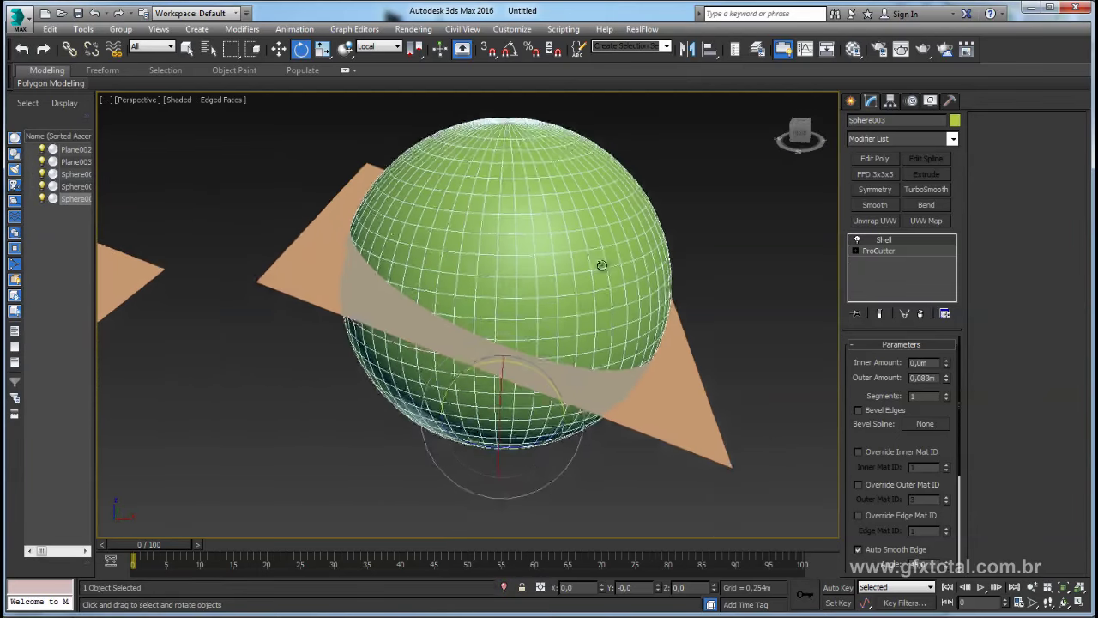
{"action": "left_click", "coordinate": [680, 405]}
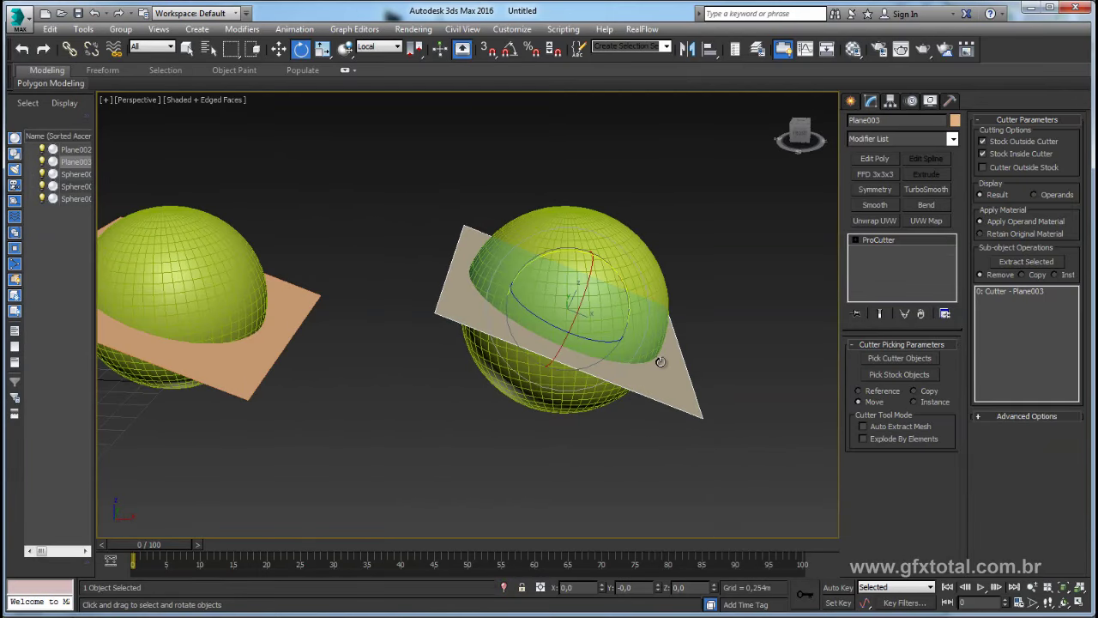
{"action": "middle_click_drag", "start_coordinate": [666, 363], "coordinate": [683, 350], "text": "alt"}
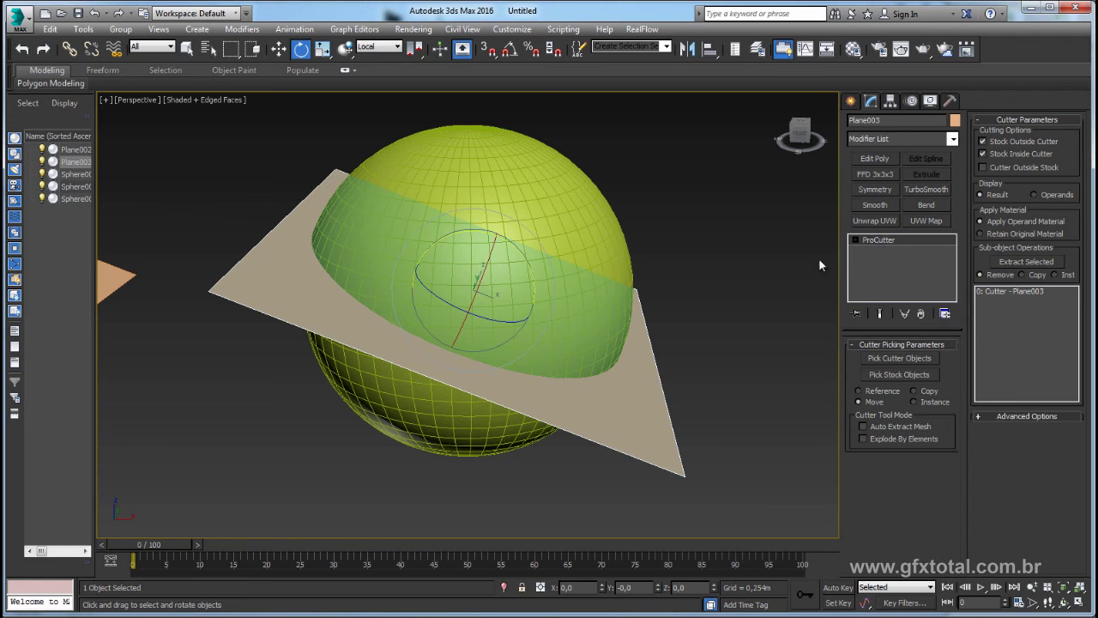
{"action": "mouse_move", "coordinate": [819, 257]}
{"action": "middle_mouse_down"}
{"action": "mouse_move", "coordinate": [710, 292]}
{"action": "mouse_move", "coordinate": [690, 352]}
{"action": "mouse_move", "coordinate": [711, 346]}
{"action": "middle_mouse_up"}
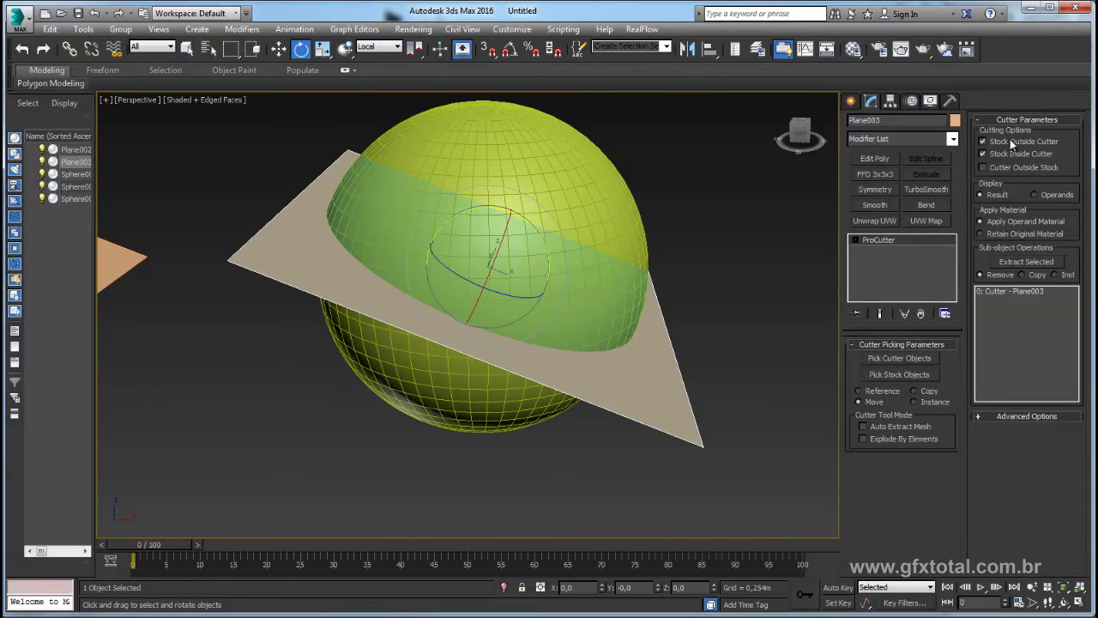
{"action": "left_click", "coordinate": [984, 141]}
{"action": "left_click", "coordinate": [897, 375]}
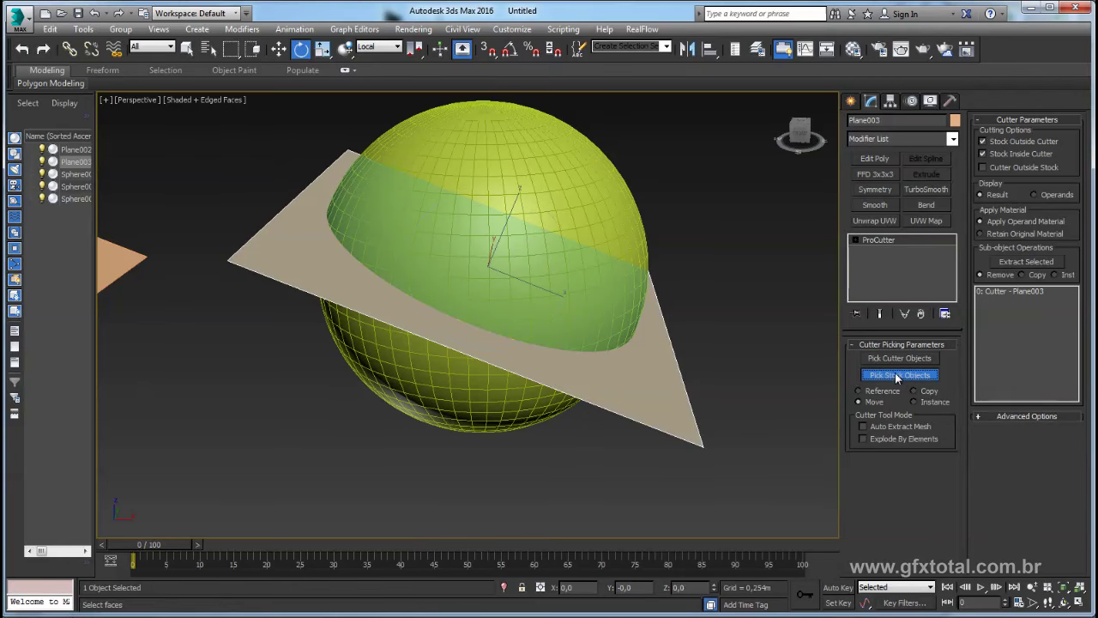
{"action": "left_click", "coordinate": [599, 176]}
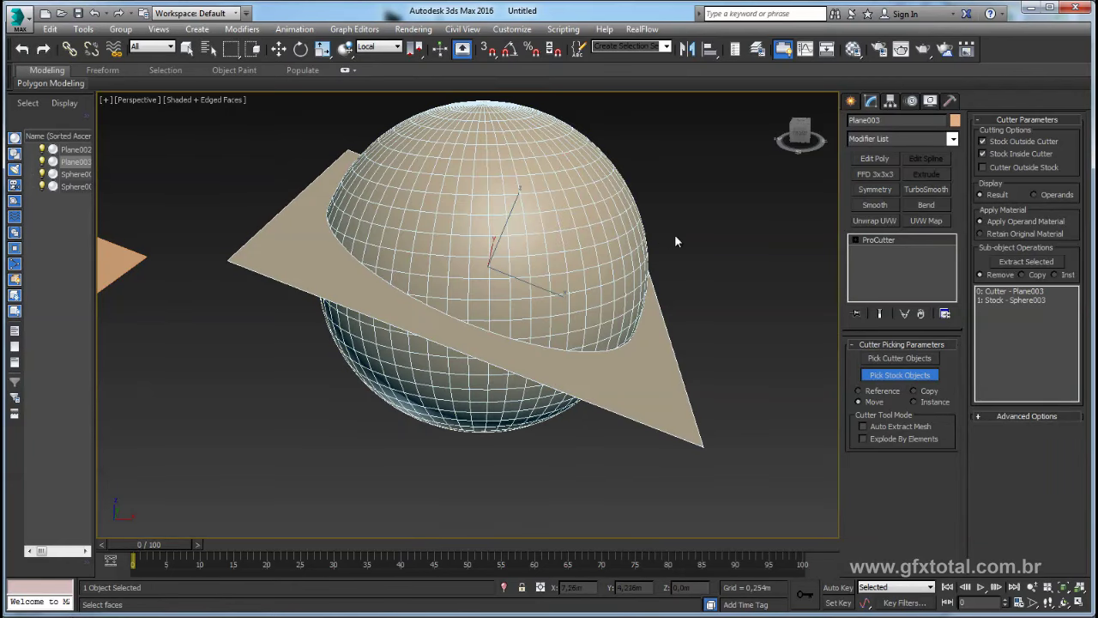
- Exit stock picking and test-move the cut sphere and plane, undoing each move
{"action": "mouse_move", "coordinate": [674, 234]}
{"action": "middle_mouse_down", "text": "alt"}
{"action": "mouse_move", "coordinate": [660, 306]}
{"action": "mouse_move", "coordinate": [670, 304]}
{"action": "mouse_move", "coordinate": [531, 253]}
{"action": "middle_mouse_up", "text": "alt"}
{"action": "scroll", "coordinate": [670, 304], "scroll_direction": "down", "scroll_amount": 3}
{"action": "key", "text": "w"}
{"action": "right_click", "coordinate": [675, 315]}
{"action": "left_click_drag", "start_coordinate": [531, 254], "coordinate": [585, 154]}
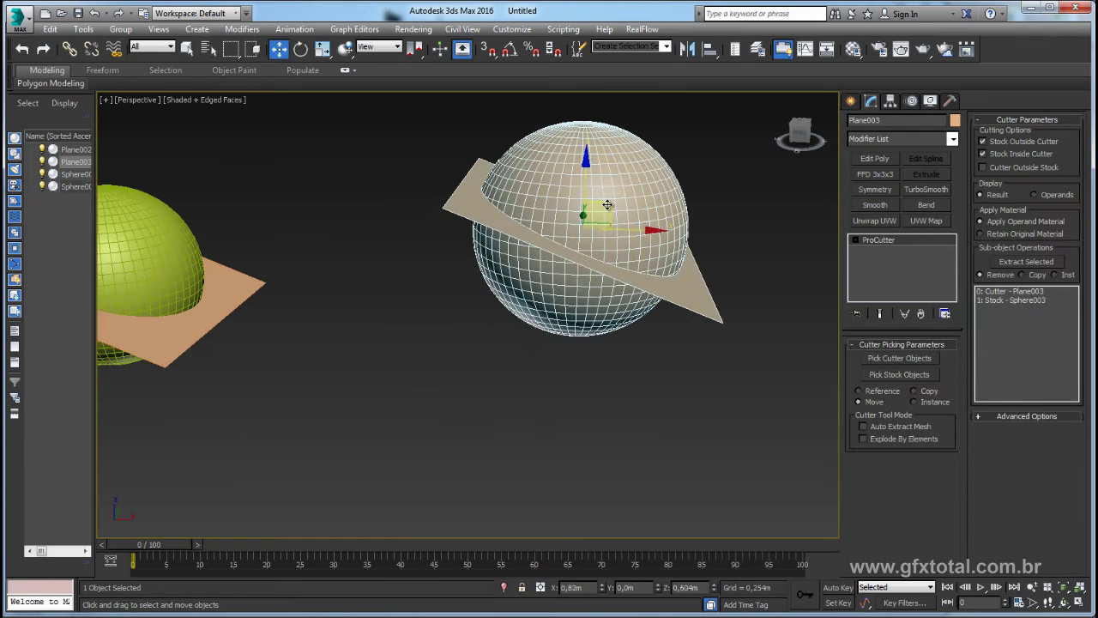
{"action": "key", "text": "ctrl+z"}
{"action": "left_click_drag", "start_coordinate": [519, 279], "coordinate": [438, 410]}
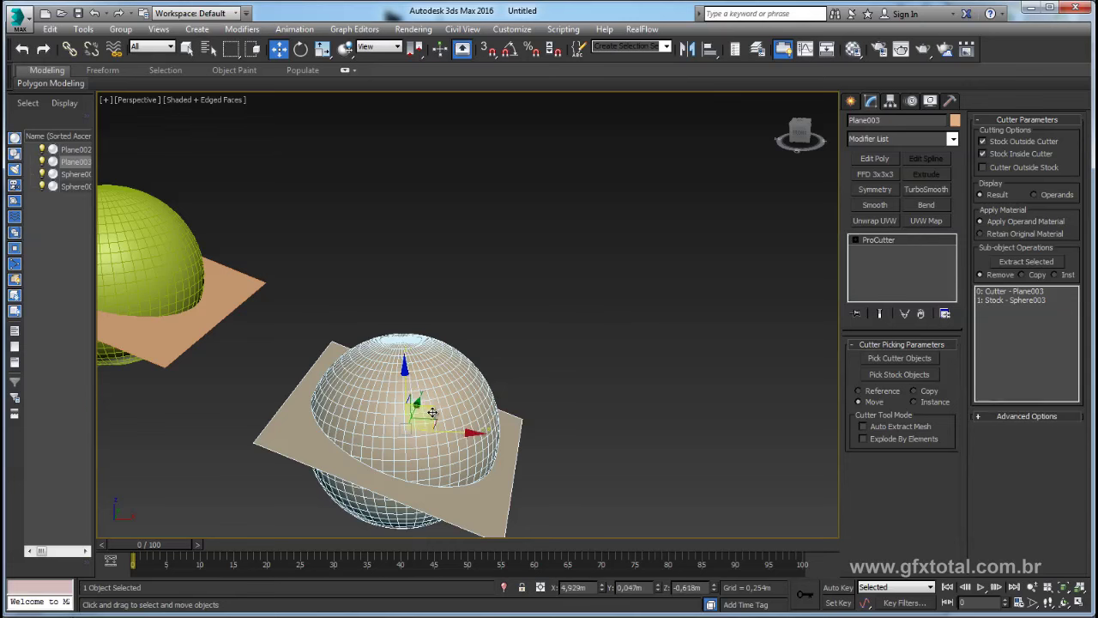
{"action": "key", "text": "ctrl+z"}
{"action": "middle_click_drag", "start_coordinate": [564, 309], "coordinate": [582, 308]}
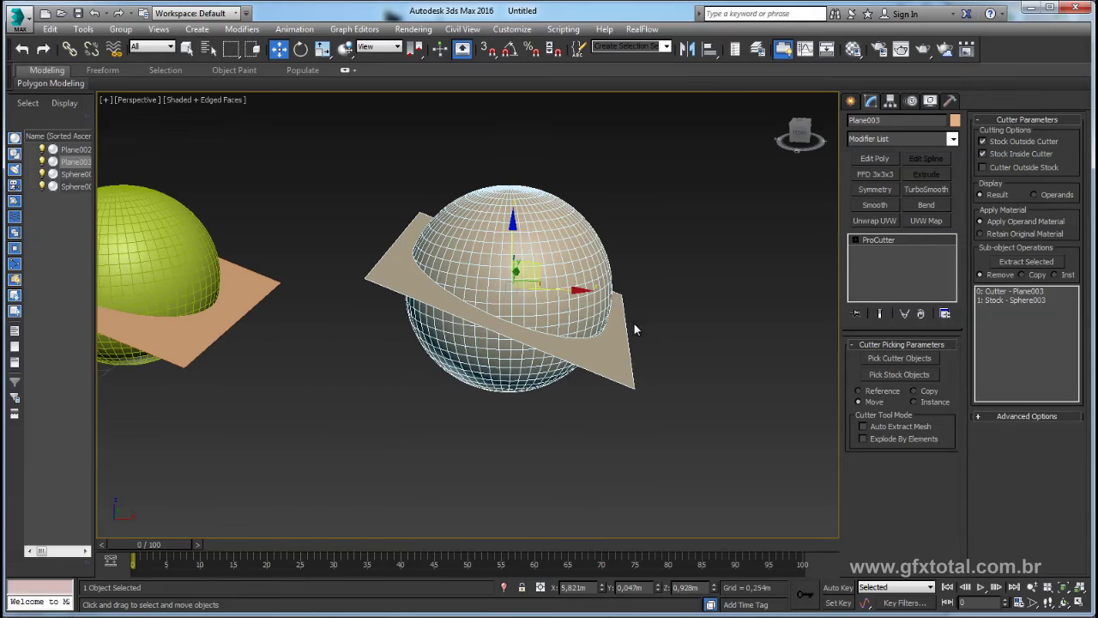
- Convert the cut sphere to Editable Poly and pull its upper half away in Element mode
{"action": "right_click", "coordinate": [547, 257]}
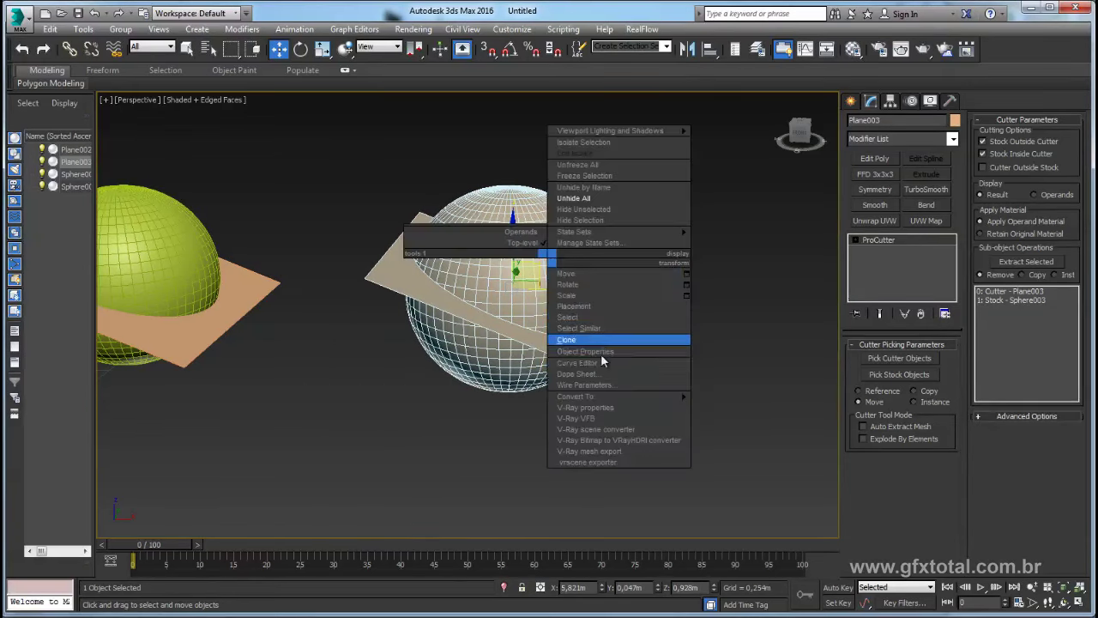
{"action": "left_click", "coordinate": [733, 408]}
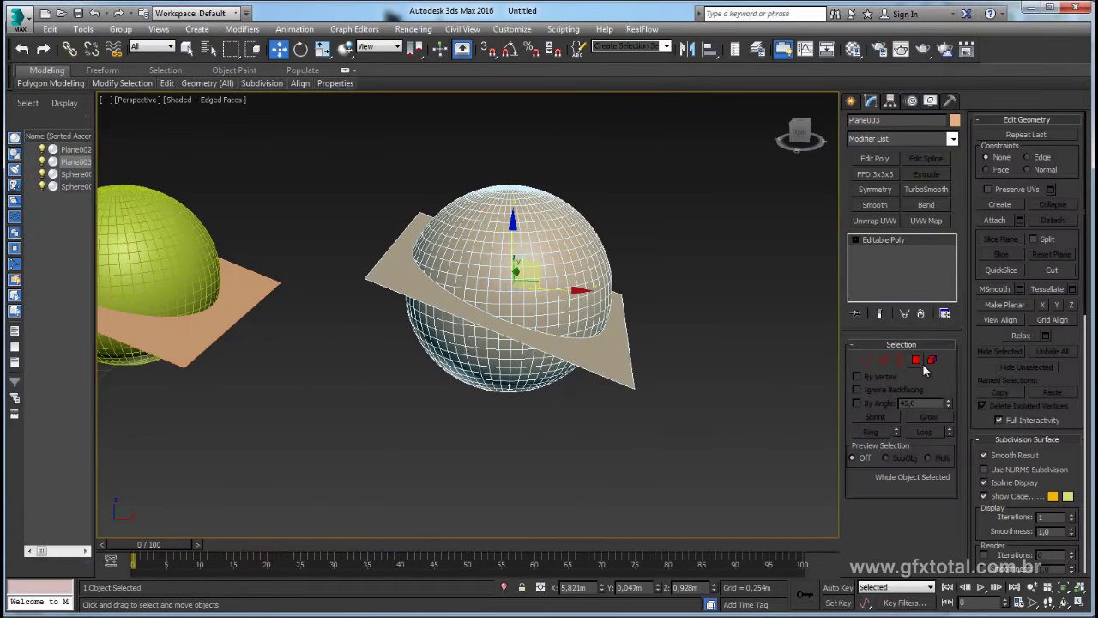
{"action": "key", "text": "5"}
{"action": "left_click", "coordinate": [574, 290]}
{"action": "mouse_move", "coordinate": [535, 215]}
{"action": "left_mouse_down"}
{"action": "mouse_move", "coordinate": [661, 151]}
{"action": "mouse_move", "coordinate": [711, 139]}
{"action": "left_mouse_up"}
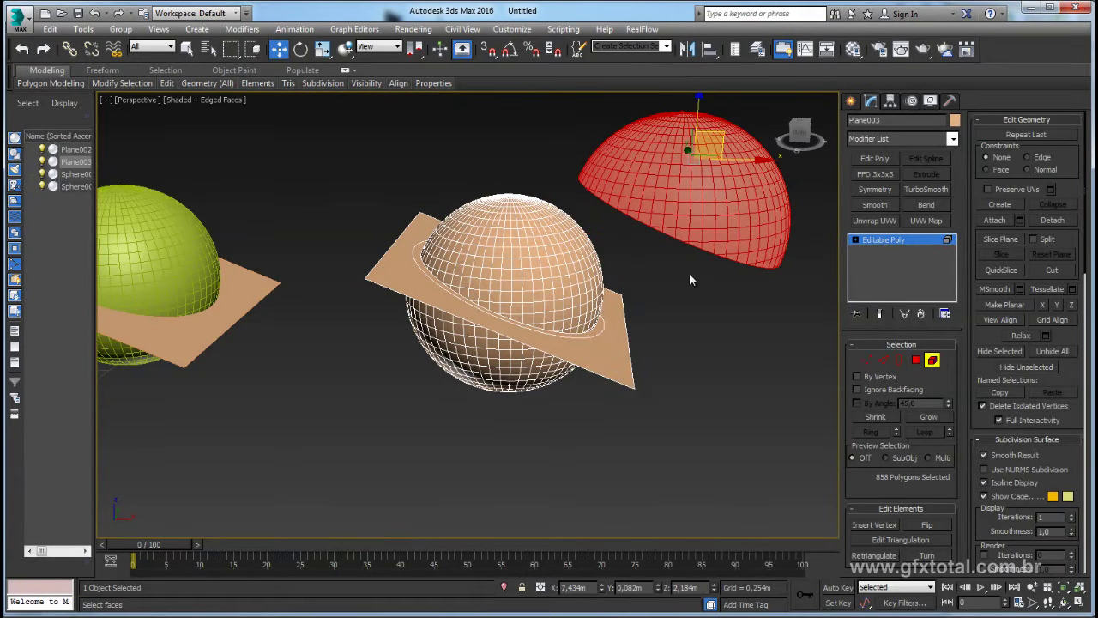
- Move three more half-spheres apart, then undo the last two moves
{"action": "left_click", "coordinate": [531, 262]}
{"action": "left_click_drag", "start_coordinate": [546, 218], "coordinate": [640, 152]}
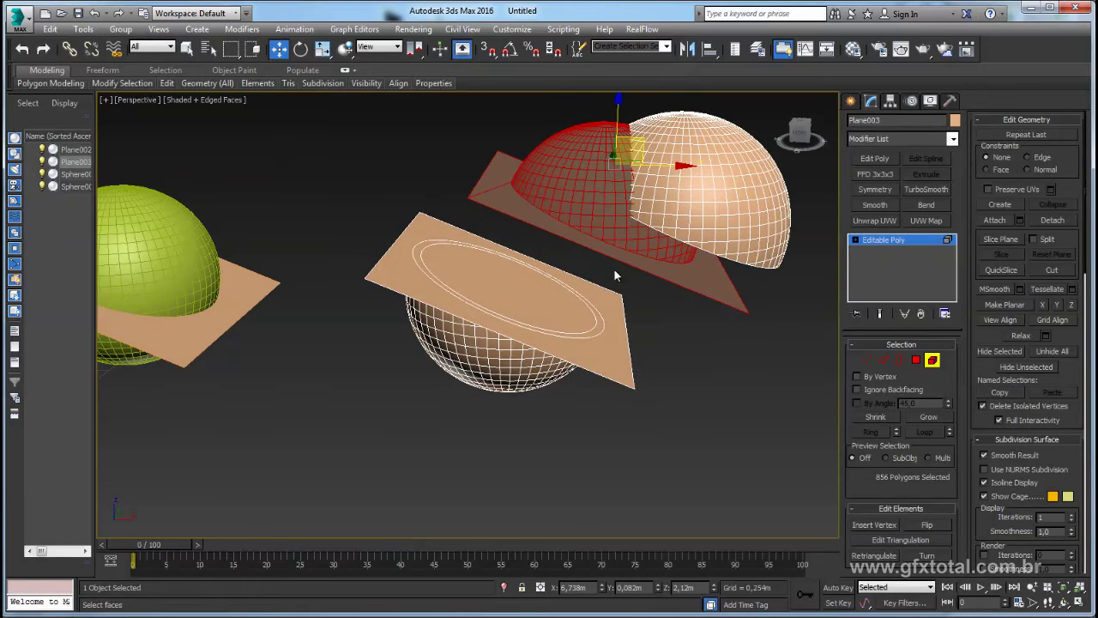
{"action": "left_click", "coordinate": [607, 354]}
{"action": "left_click_drag", "start_coordinate": [547, 292], "coordinate": [648, 252]}
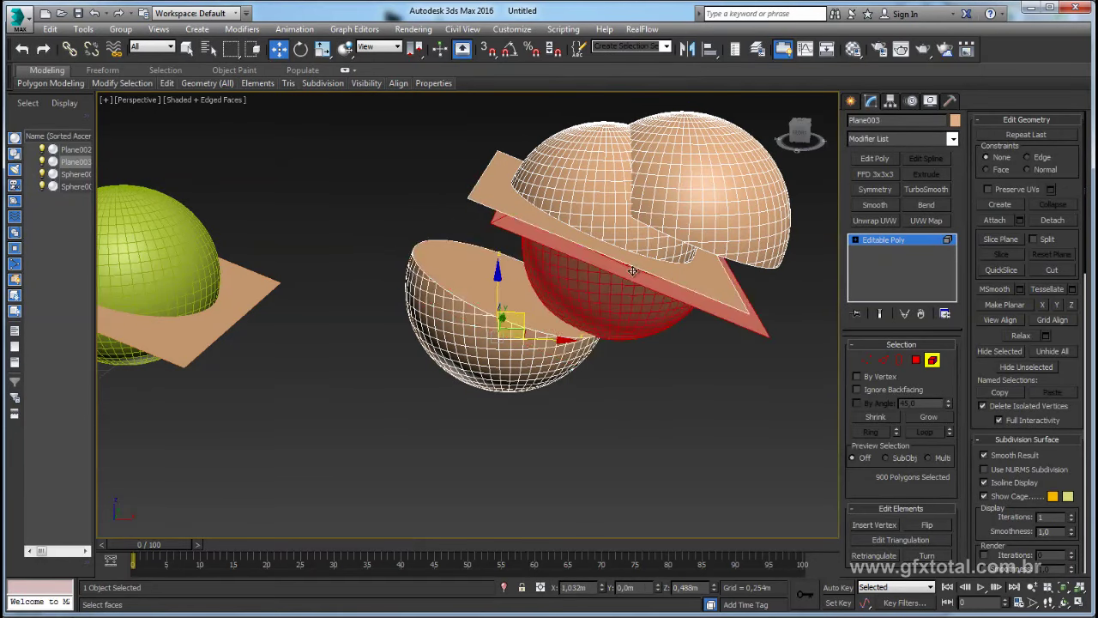
{"action": "left_click", "coordinate": [501, 343]}
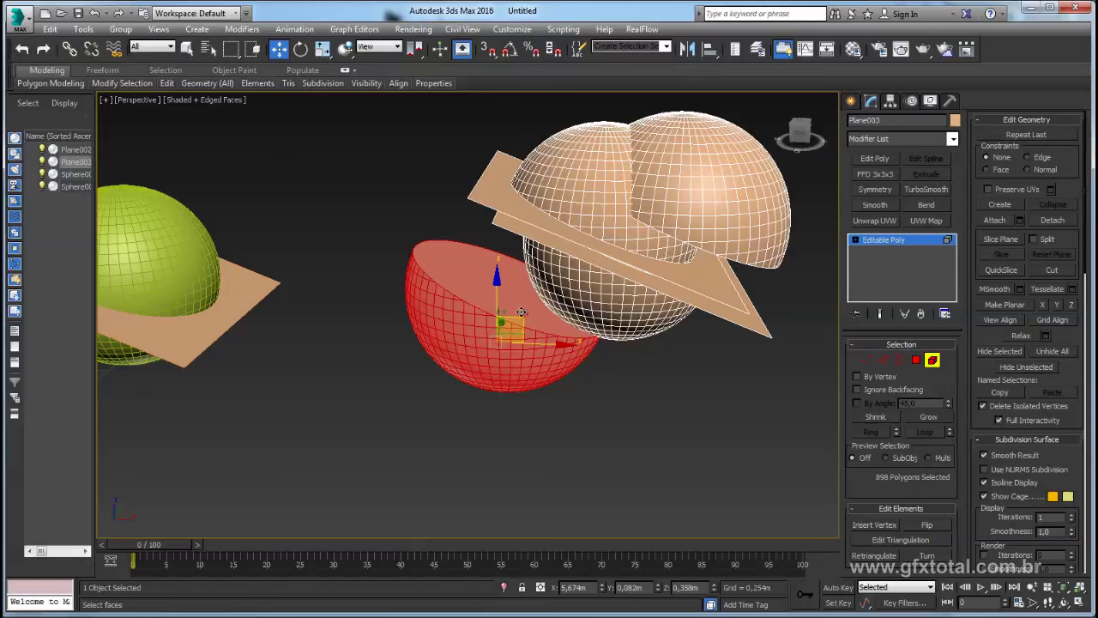
{"action": "left_click_drag", "start_coordinate": [522, 319], "coordinate": [471, 398]}
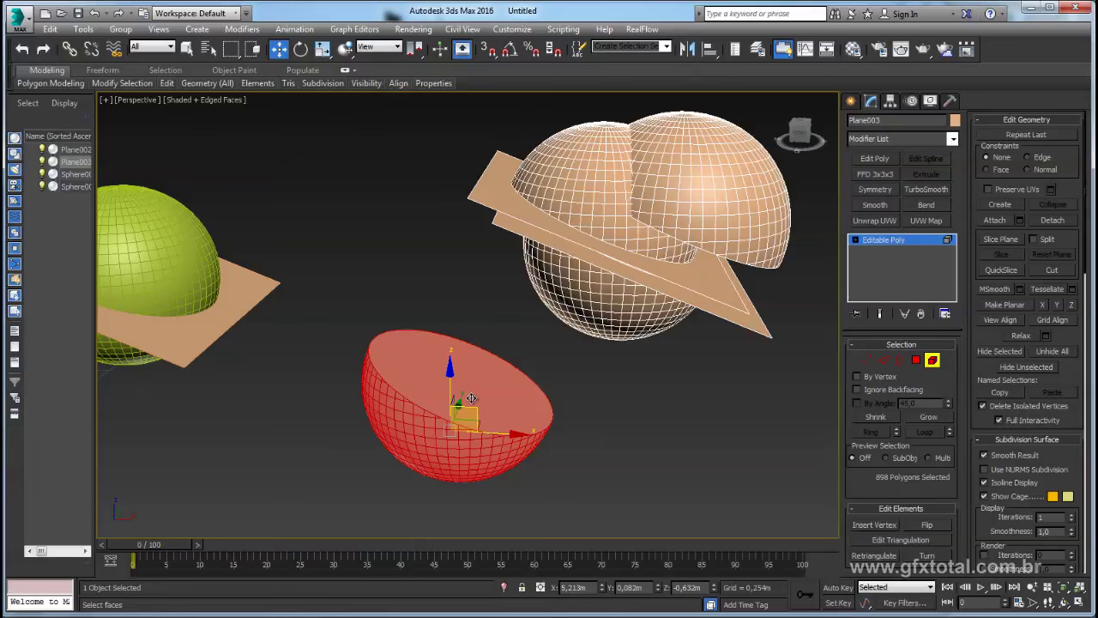
{"action": "key", "text": "ctrl+z"}
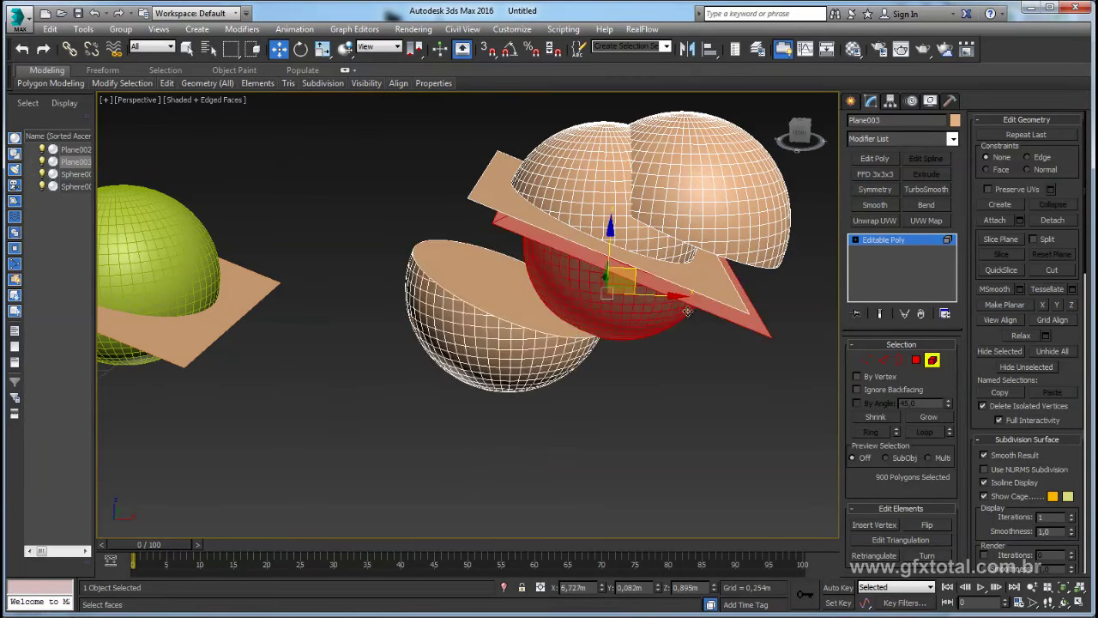
{"action": "key", "text": "ctrl+z"}
{"action": "key", "text": "ctrl+z"}
{"action": "key", "text": "ctrl+z"}
{"action": "key", "text": "ctrl+z"}
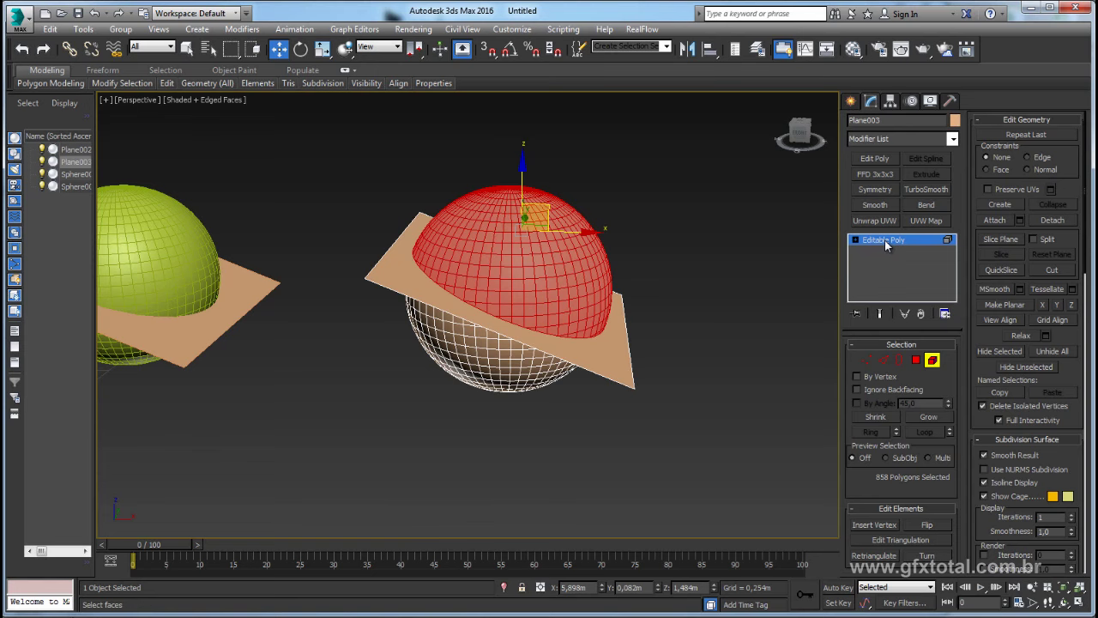
{"action": "middle_click_drag", "start_coordinate": [545, 319], "coordinate": [581, 333]}
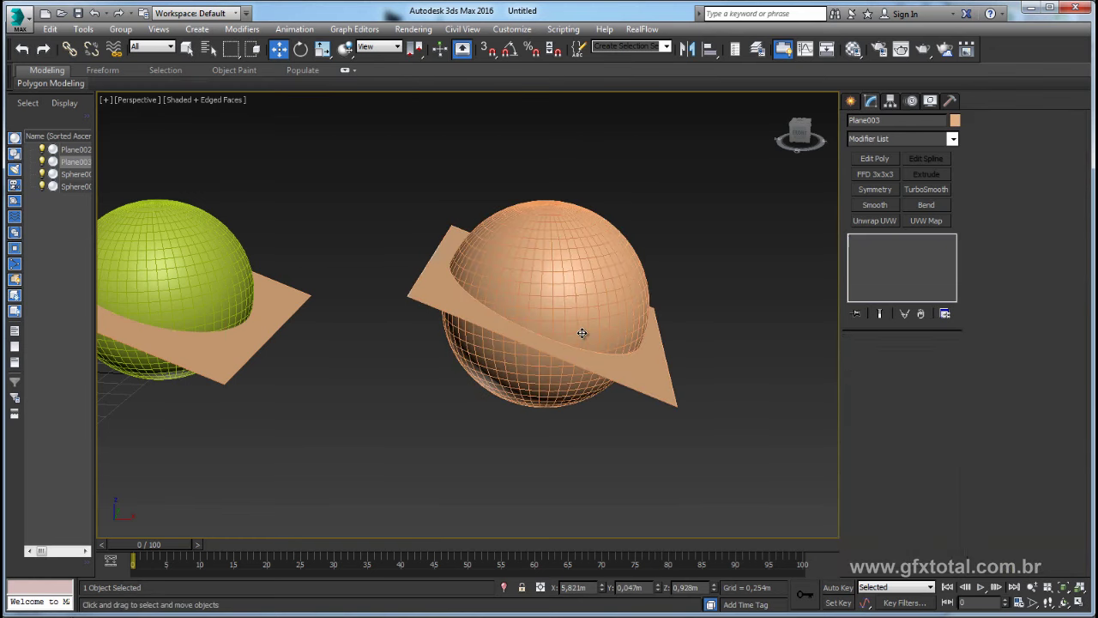
- Restore the live ProCutter cut and inspect the sphere in wireframe
{"action": "left_click", "coordinate": [598, 326]}
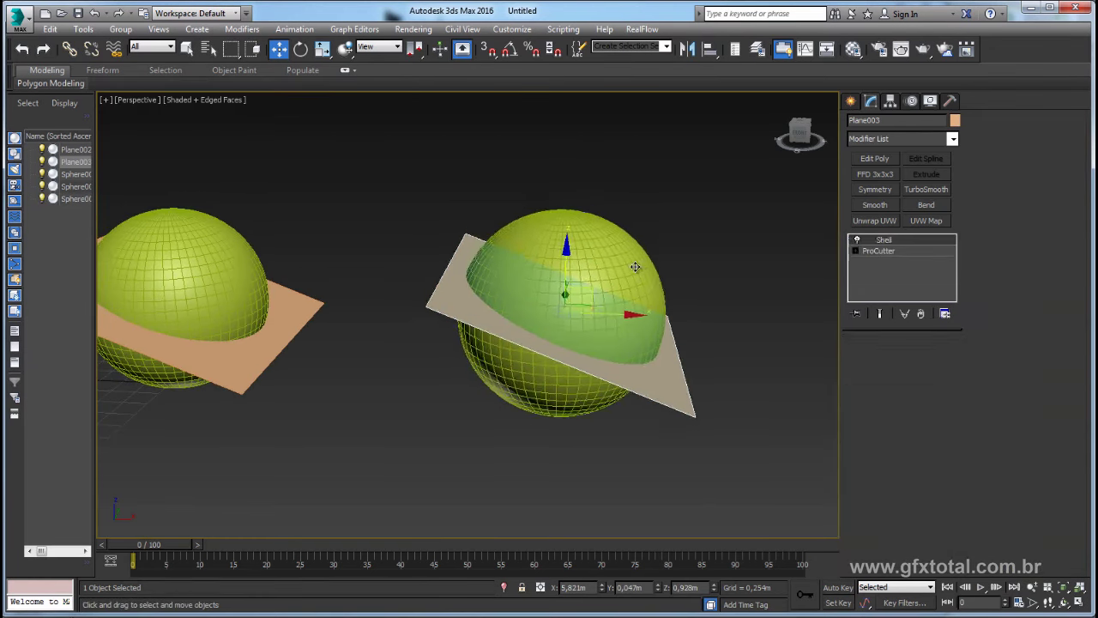
{"action": "key", "text": "F3"}
{"action": "key", "text": "z"}
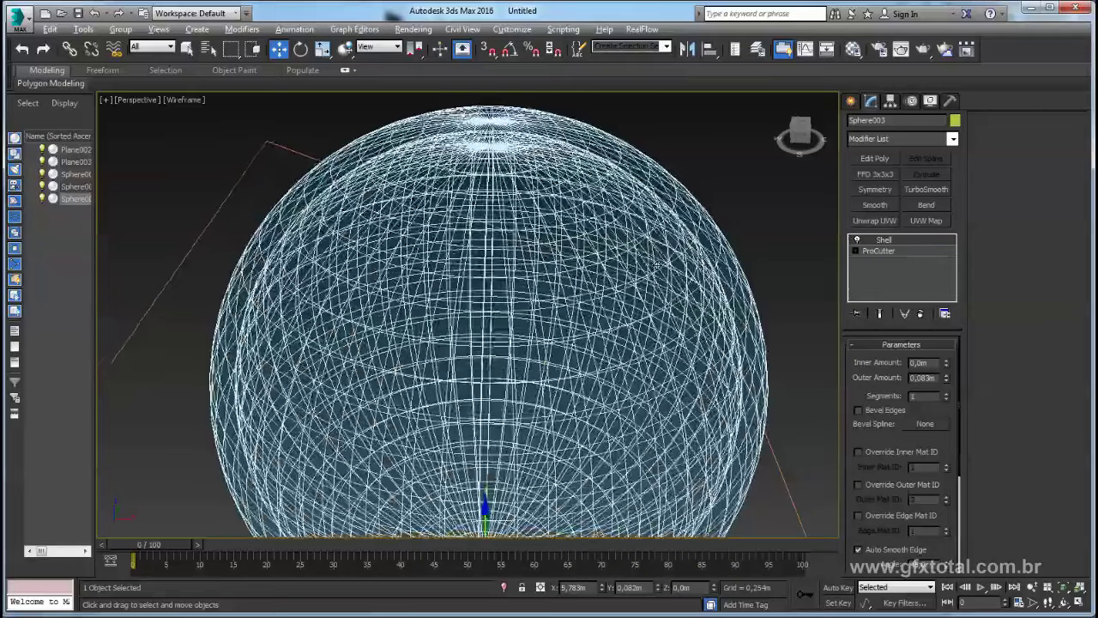
{"action": "key", "text": "shift+z"}
{"action": "key", "text": "shift+z"}
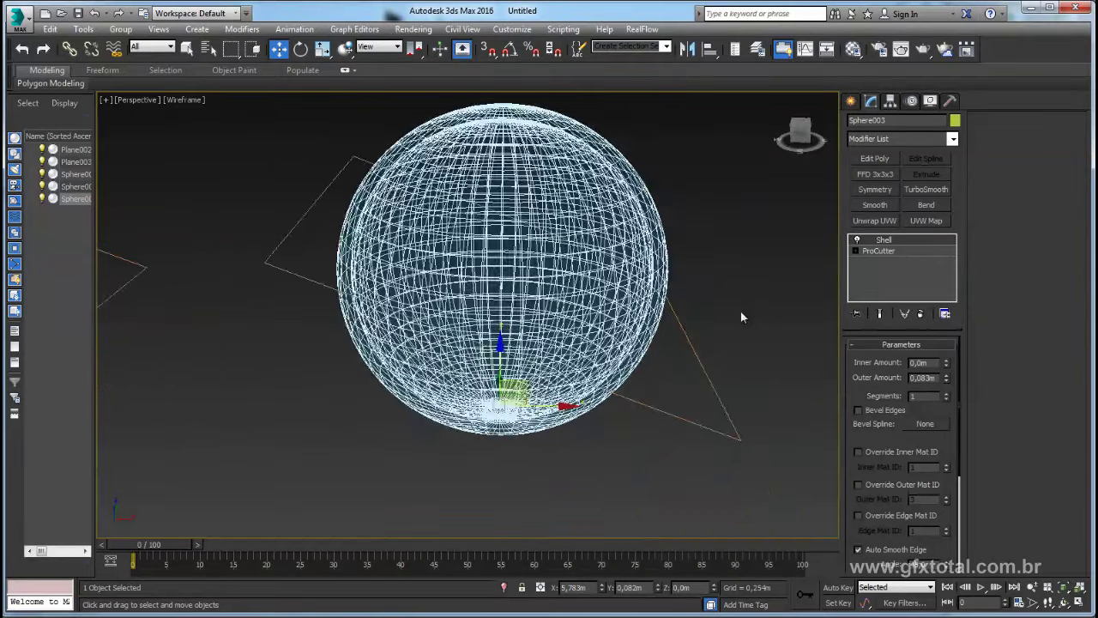
- Select Plane003 and return to shaded view, framing plane and sphere
{"action": "left_click", "coordinate": [706, 371]}
{"action": "key", "text": "F3"}
{"action": "middle_click_drag", "start_coordinate": [717, 346], "coordinate": [709, 366]}
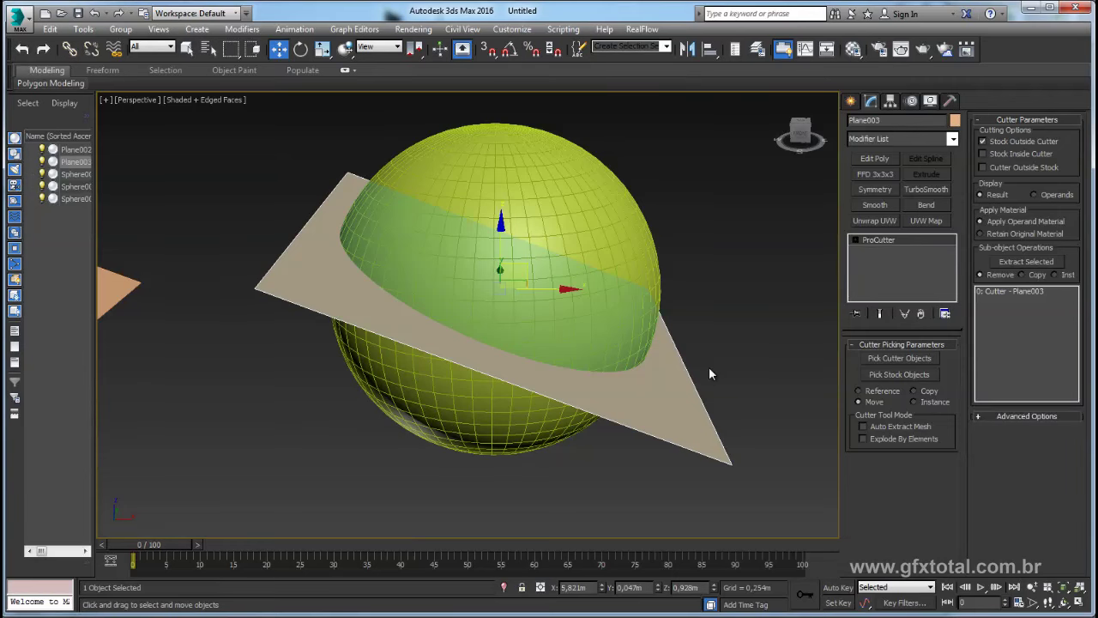
{"action": "scroll", "coordinate": [682, 429], "scroll_direction": "up", "scroll_amount": 1}
{"action": "scroll", "coordinate": [671, 386], "scroll_direction": "up", "scroll_amount": 4}
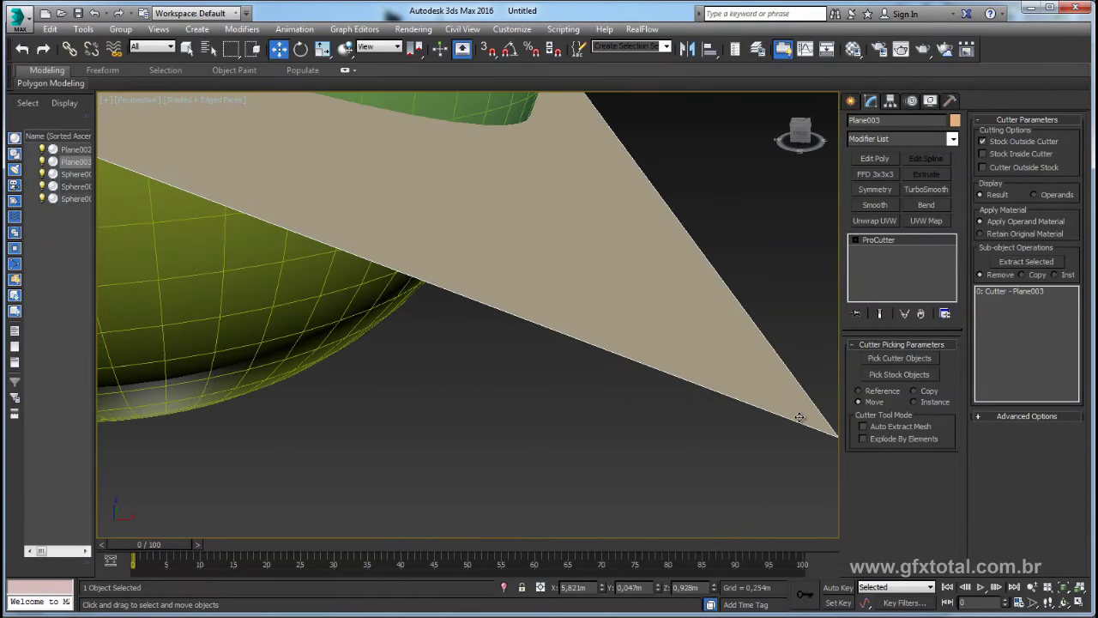
{"action": "scroll", "coordinate": [745, 387], "scroll_direction": "down", "scroll_amount": 1}
{"action": "scroll", "coordinate": [744, 392], "scroll_direction": "down", "scroll_amount": 1}
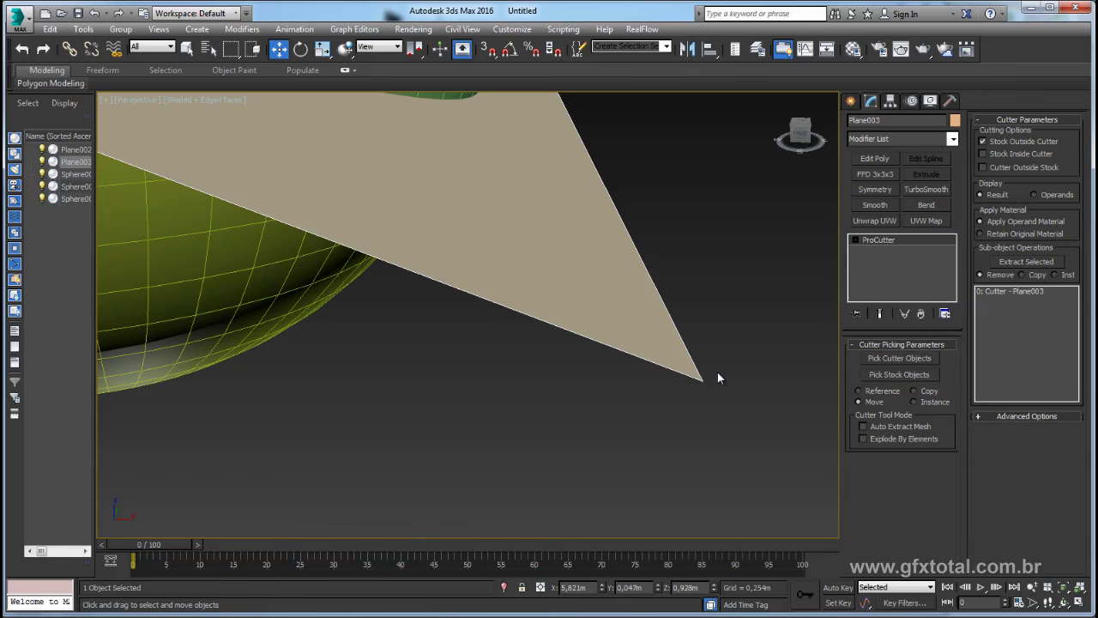
{"action": "key", "text": "z"}
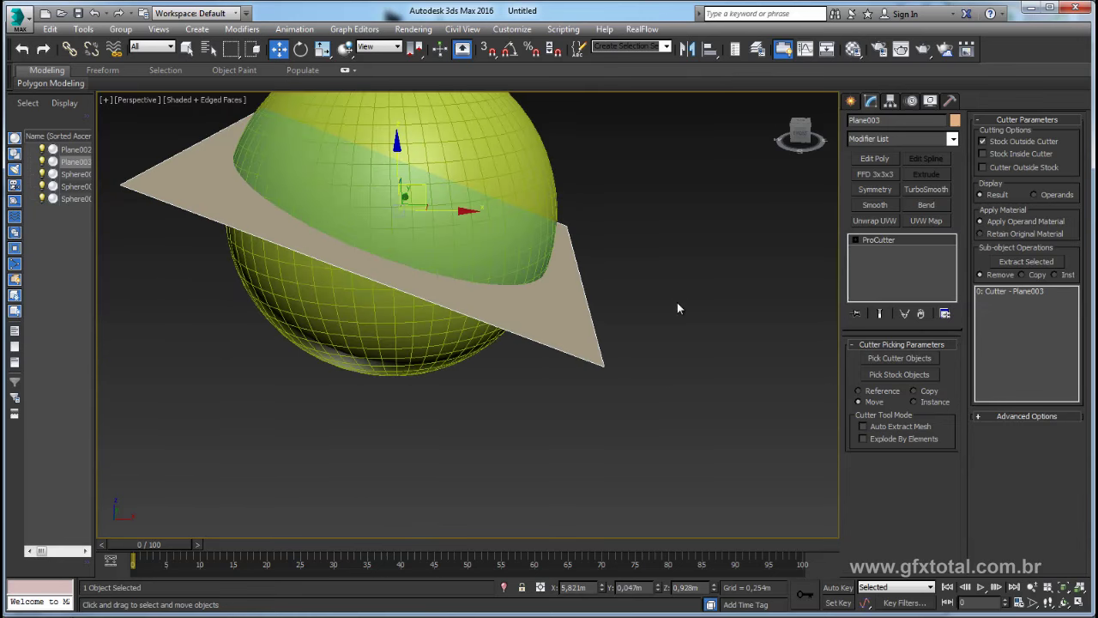
{"action": "left_click", "coordinate": [851, 101]}
{"action": "middle_click_drag", "start_coordinate": [766, 214], "coordinate": [804, 196], "text": "alt"}
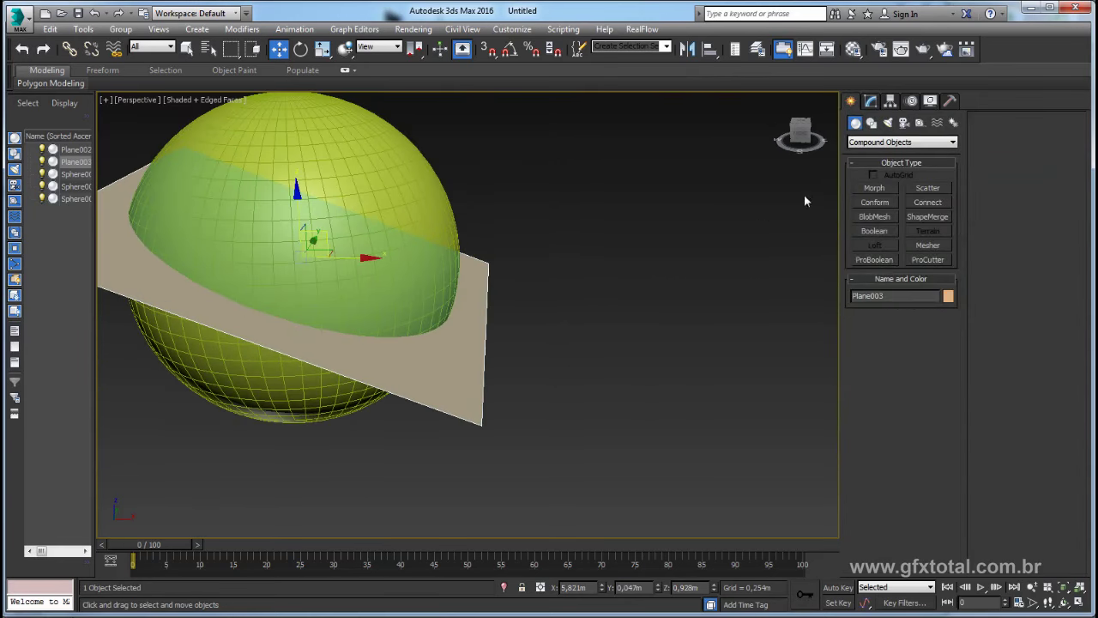
{"action": "left_click", "coordinate": [900, 141]}
{"action": "left_click", "coordinate": [879, 153]}
{"action": "left_click", "coordinate": [874, 187]}
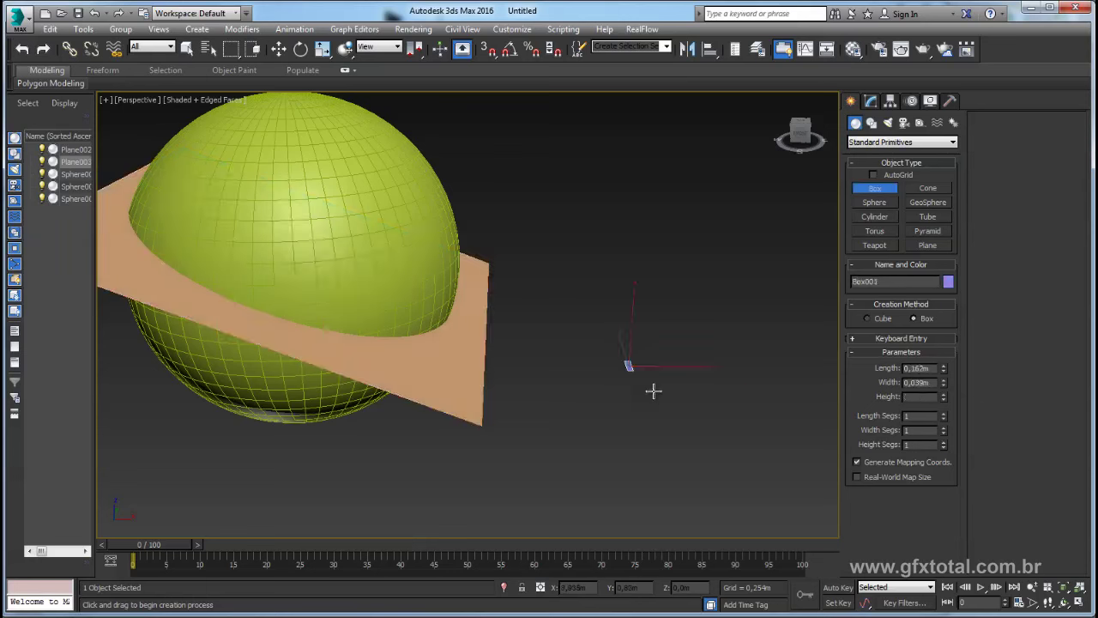
{"action": "left_click_drag", "start_coordinate": [625, 367], "coordinate": [727, 421]}
{"action": "mouse_move", "coordinate": [768, 295]}
{"action": "middle_mouse_down", "text": "alt"}
{"action": "mouse_move", "coordinate": [657, 351]}
{"action": "mouse_move", "coordinate": [630, 336]}
{"action": "middle_mouse_up", "text": "alt"}
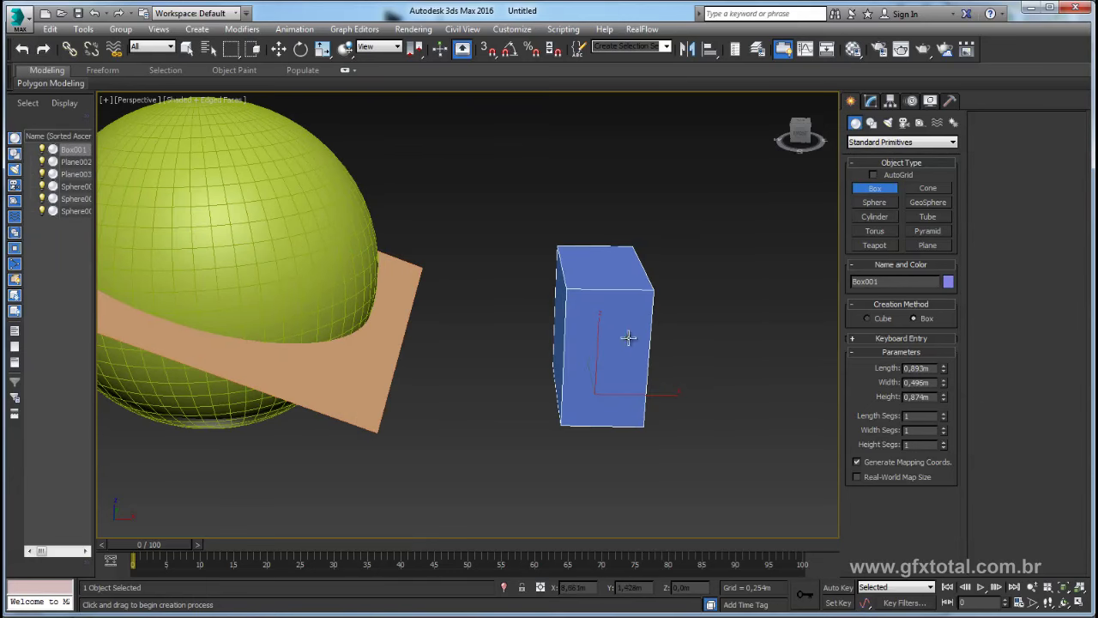
{"action": "key", "text": "w"}
{"action": "right_click", "coordinate": [608, 334]}
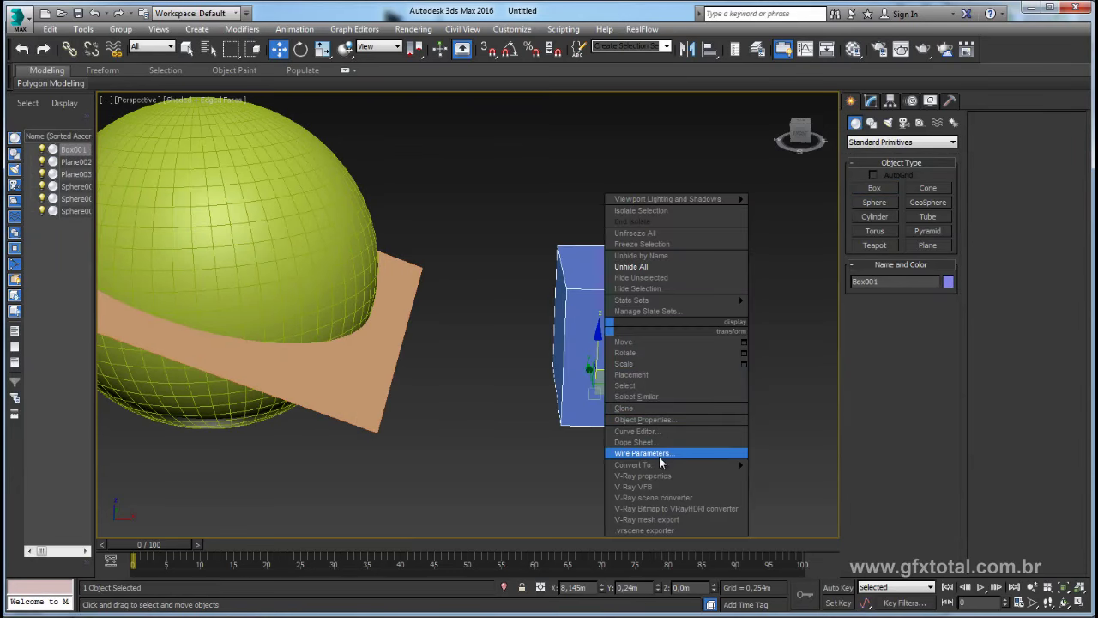
{"action": "left_click", "coordinate": [780, 476]}
{"action": "left_click", "coordinate": [916, 359]}
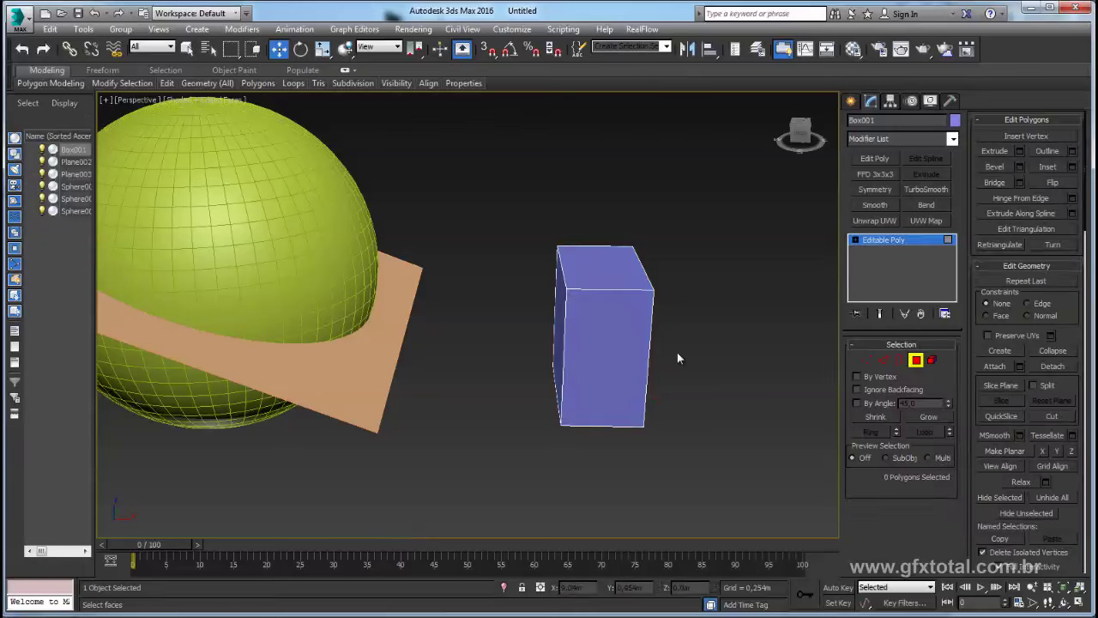
{"action": "mouse_move", "coordinate": [630, 335]}
{"action": "middle_mouse_down", "text": "alt"}
{"action": "mouse_move", "coordinate": [674, 350]}
{"action": "mouse_move", "coordinate": [735, 235]}
{"action": "middle_mouse_up", "text": "alt"}
{"action": "left_click_drag", "start_coordinate": [736, 235], "coordinate": [654, 399]}
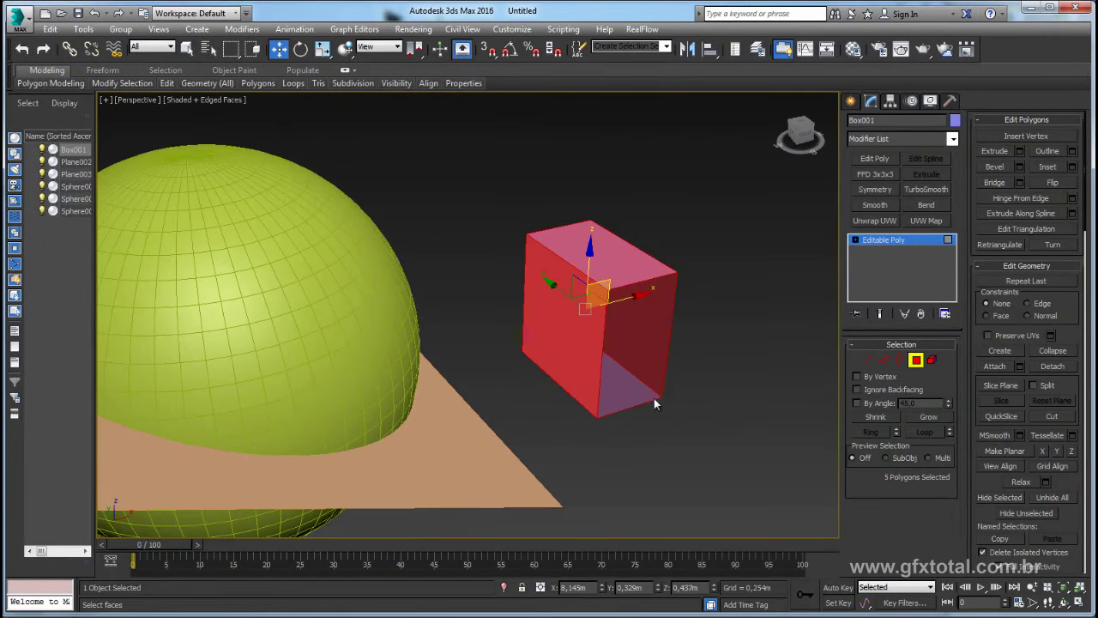
{"action": "mouse_move", "coordinate": [640, 340]}
{"action": "middle_mouse_down", "text": "alt"}
{"action": "mouse_move", "coordinate": [647, 366]}
{"action": "mouse_move", "coordinate": [589, 253]}
{"action": "middle_mouse_up", "text": "alt"}
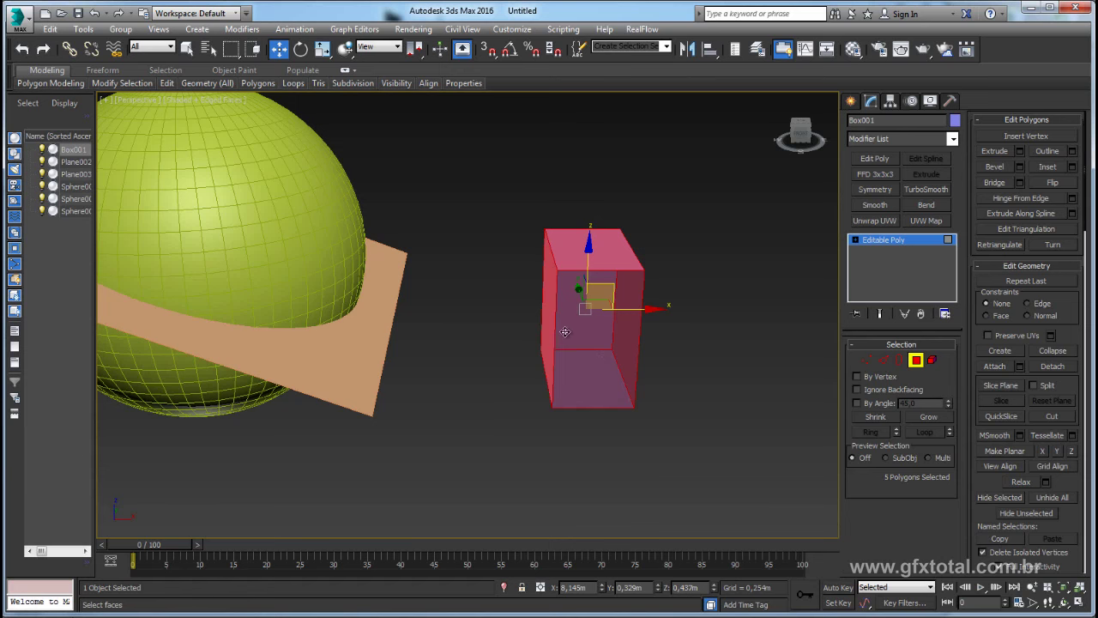
{"action": "left_click", "coordinate": [895, 359]}
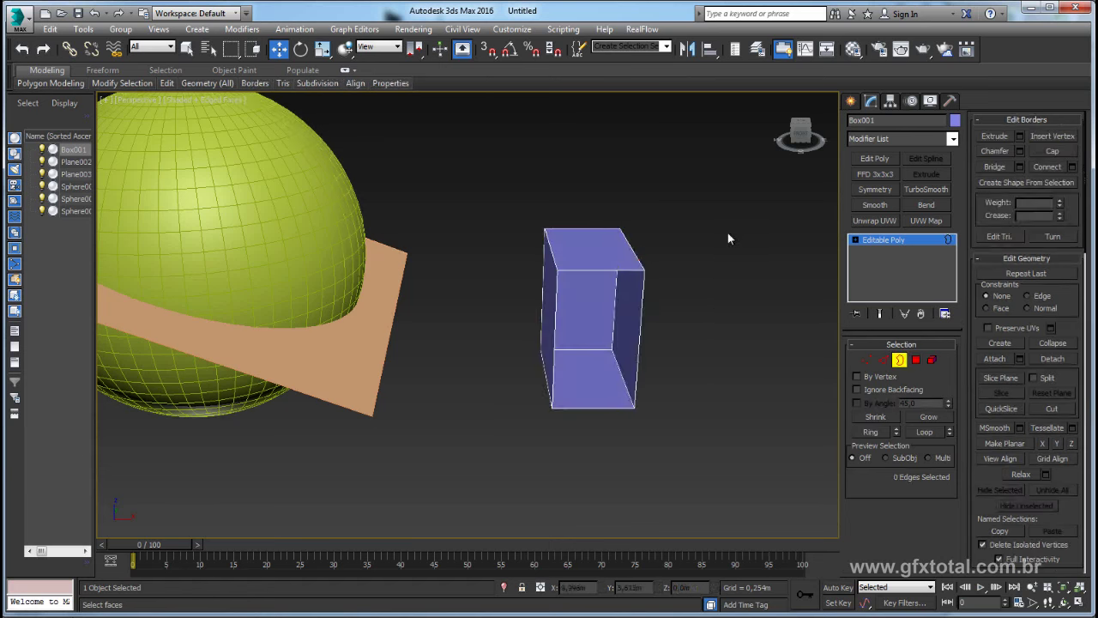
{"action": "left_click_drag", "start_coordinate": [728, 232], "coordinate": [700, 436]}
{"action": "middle_click_drag", "start_coordinate": [701, 435], "coordinate": [904, 414], "text": "alt"}
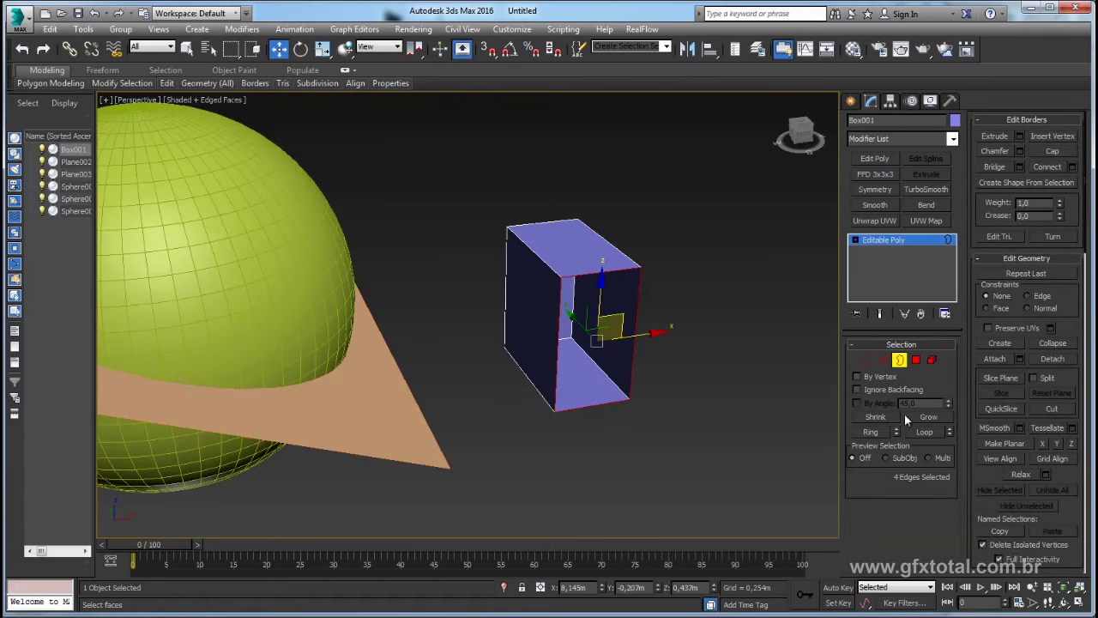
{"action": "left_click", "coordinate": [1052, 151]}
{"action": "left_click", "coordinate": [885, 238]}
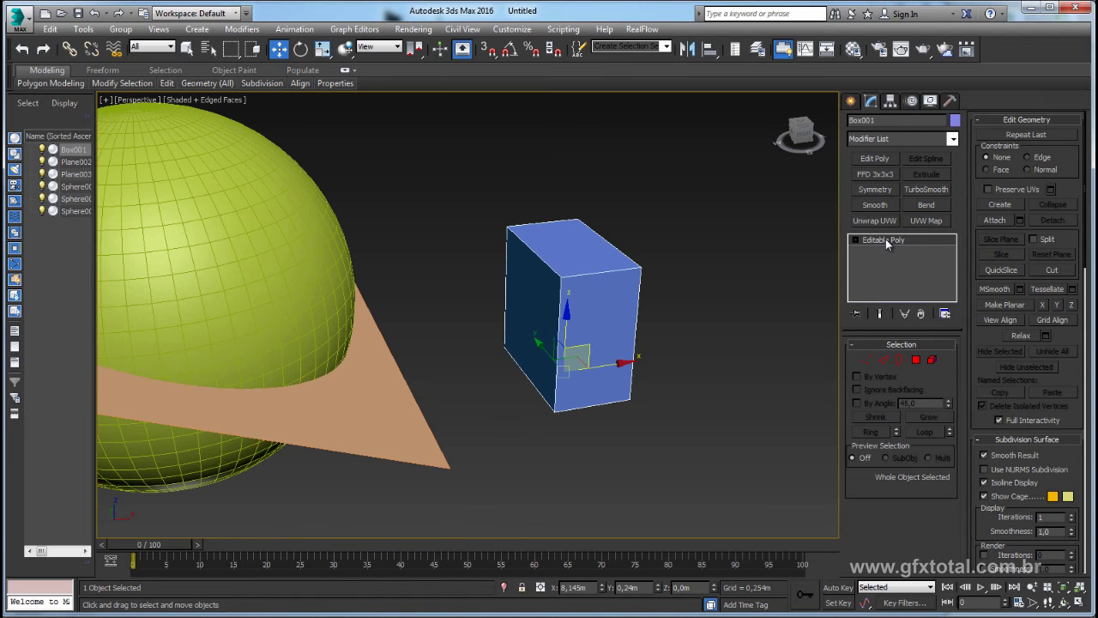
{"action": "middle_click_drag", "start_coordinate": [546, 314], "coordinate": [576, 327], "text": "alt"}
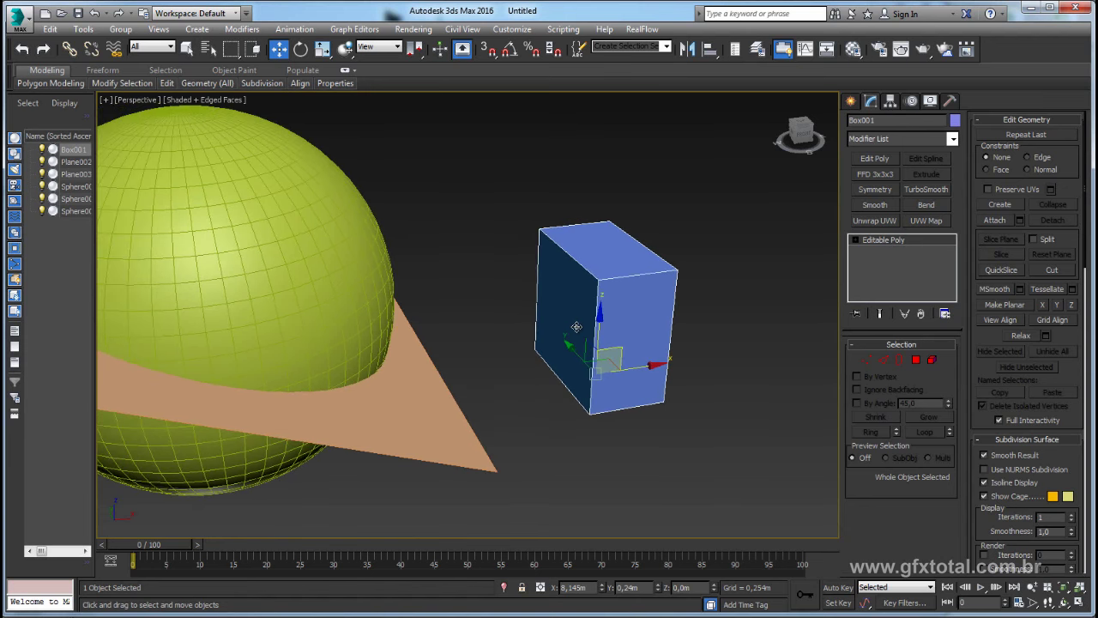
{"action": "key", "text": "Delete"}
{"action": "mouse_move", "coordinate": [439, 294]}
{"action": "middle_mouse_down", "text": "alt"}
{"action": "mouse_move", "coordinate": [601, 270]}
{"action": "mouse_move", "coordinate": [497, 319]}
{"action": "middle_mouse_up", "text": "alt"}
{"action": "left_click", "coordinate": [600, 271]}
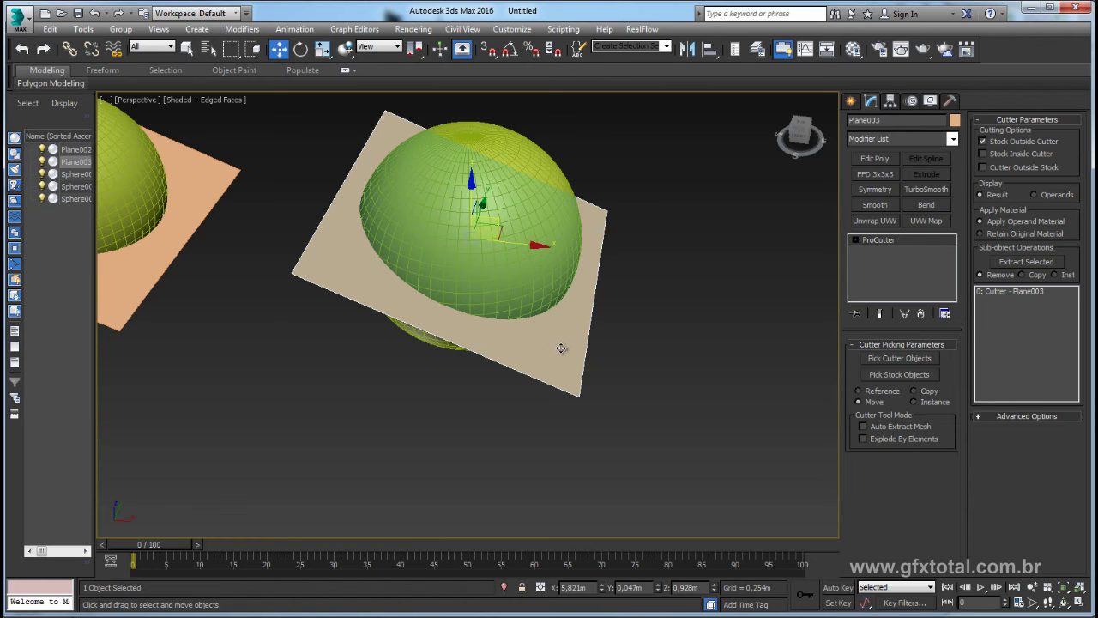
- Convert Plane003 to Editable Poly, select its polygon, then exit Polygon mode
{"action": "scroll", "coordinate": [559, 347], "scroll_direction": "up", "scroll_amount": 4}
{"action": "middle_click_drag", "start_coordinate": [558, 348], "coordinate": [556, 283], "text": "alt"}
{"action": "right_click", "coordinate": [553, 276]}
{"action": "mouse_move", "coordinate": [579, 418]}
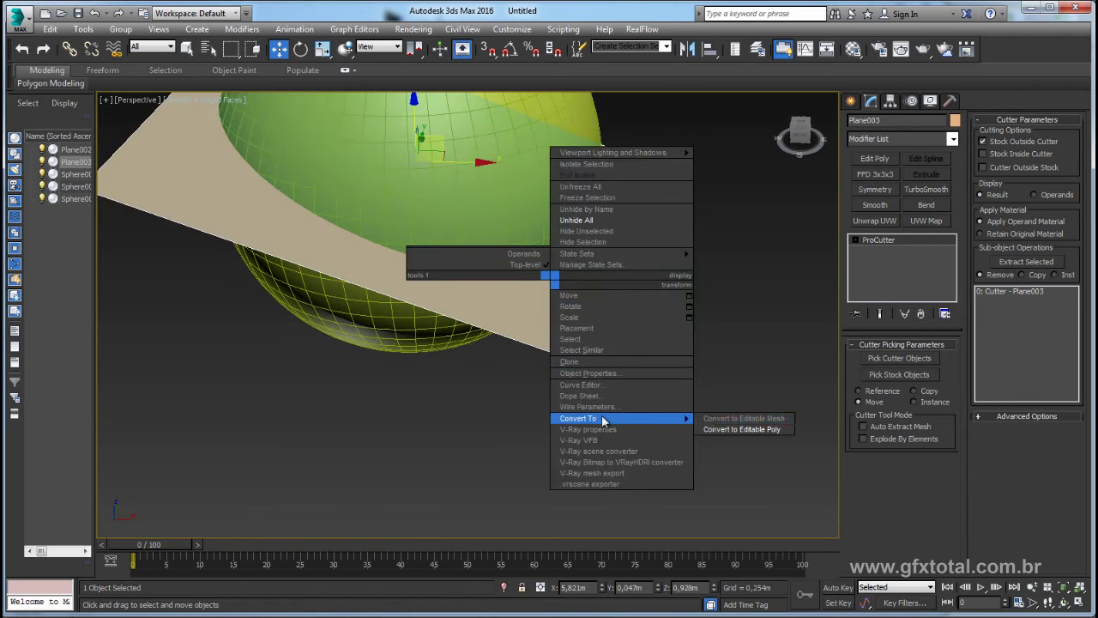
{"action": "left_click", "coordinate": [732, 426]}
{"action": "left_click", "coordinate": [915, 360]}
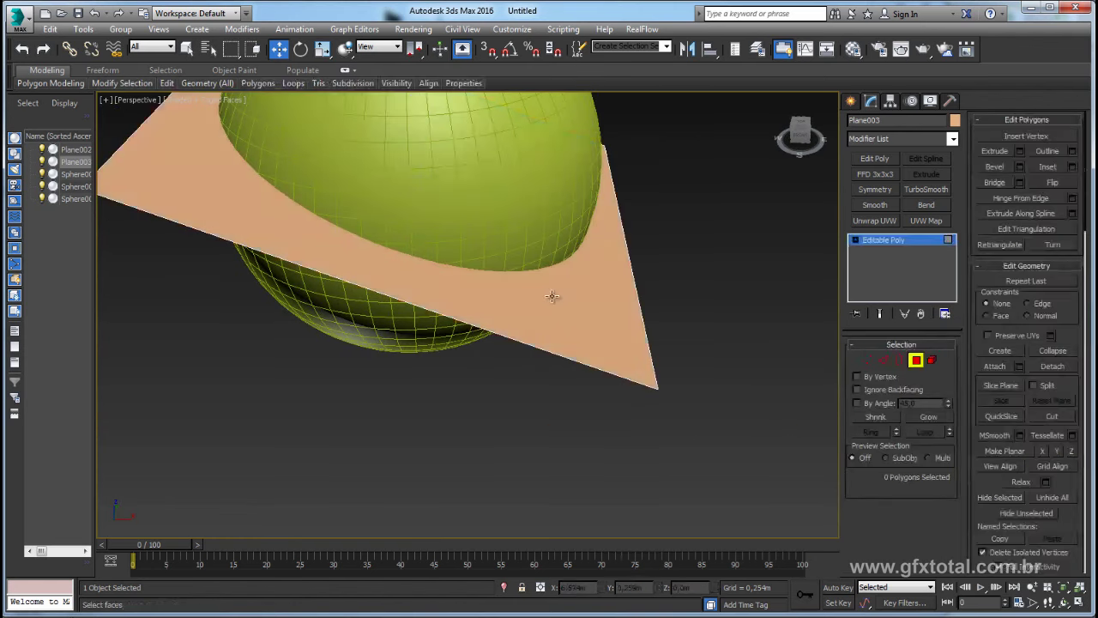
{"action": "left_click", "coordinate": [552, 296]}
{"action": "mouse_move", "coordinate": [589, 341]}
{"action": "middle_mouse_down", "text": "alt"}
{"action": "mouse_move", "coordinate": [632, 245]}
{"action": "mouse_move", "coordinate": [647, 420]}
{"action": "middle_mouse_up", "text": "alt"}
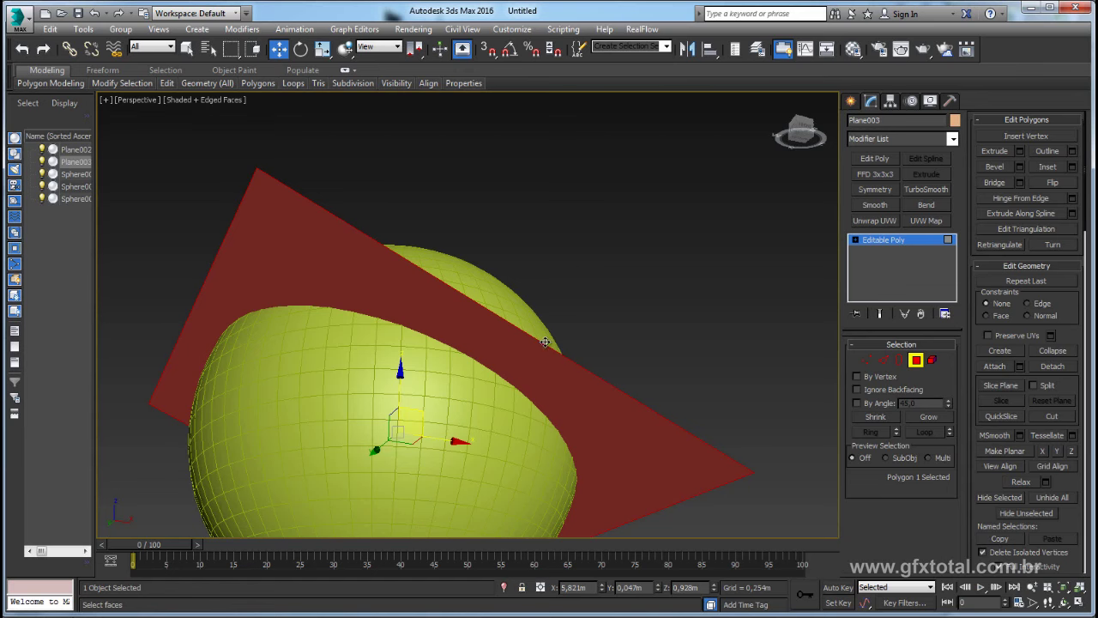
{"action": "left_click", "coordinate": [892, 242]}
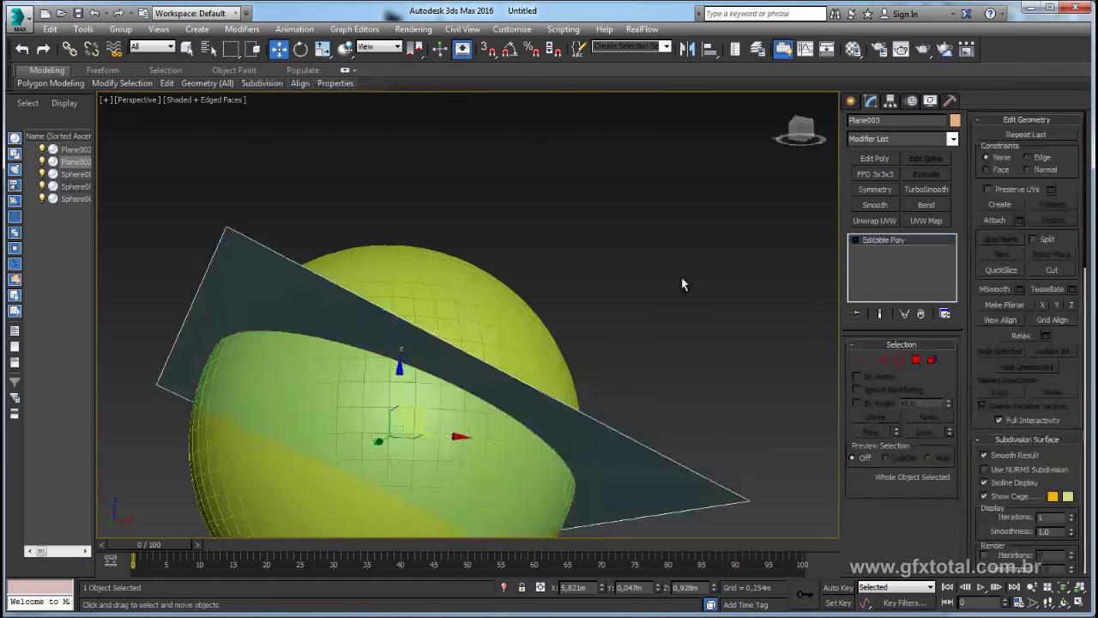
{"action": "mouse_move", "coordinate": [683, 284]}
{"action": "middle_mouse_down", "text": "alt"}
{"action": "mouse_move", "coordinate": [669, 297]}
{"action": "mouse_move", "coordinate": [698, 198]}
{"action": "mouse_move", "coordinate": [706, 252]}
{"action": "mouse_move", "coordinate": [635, 250]}
{"action": "middle_mouse_up", "text": "alt"}
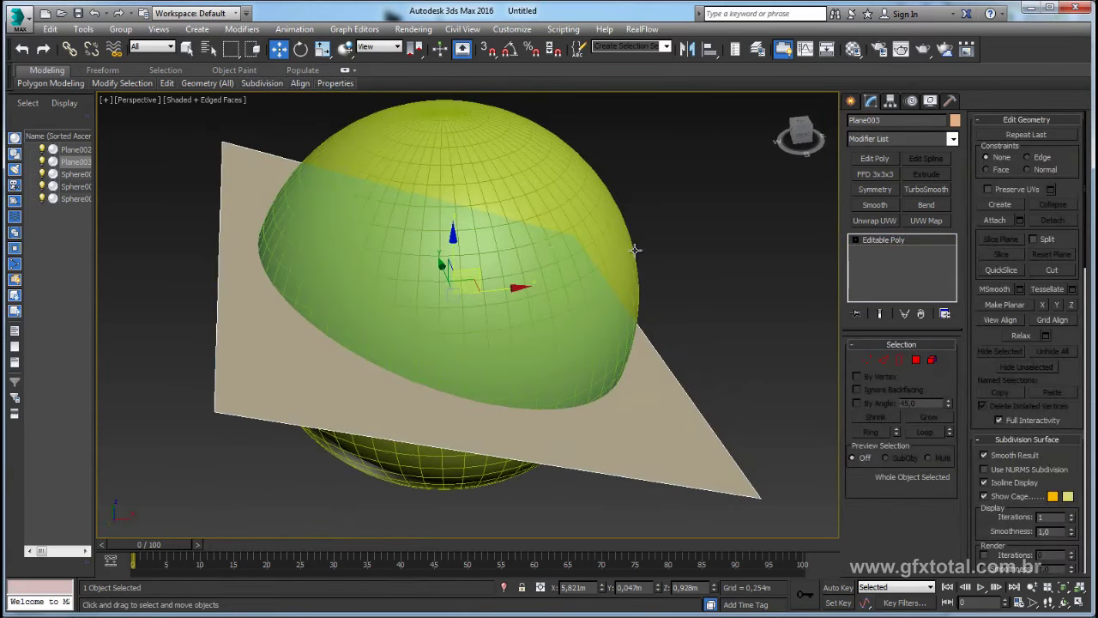
{"action": "middle_click_drag", "start_coordinate": [696, 309], "coordinate": [704, 305], "text": "alt"}
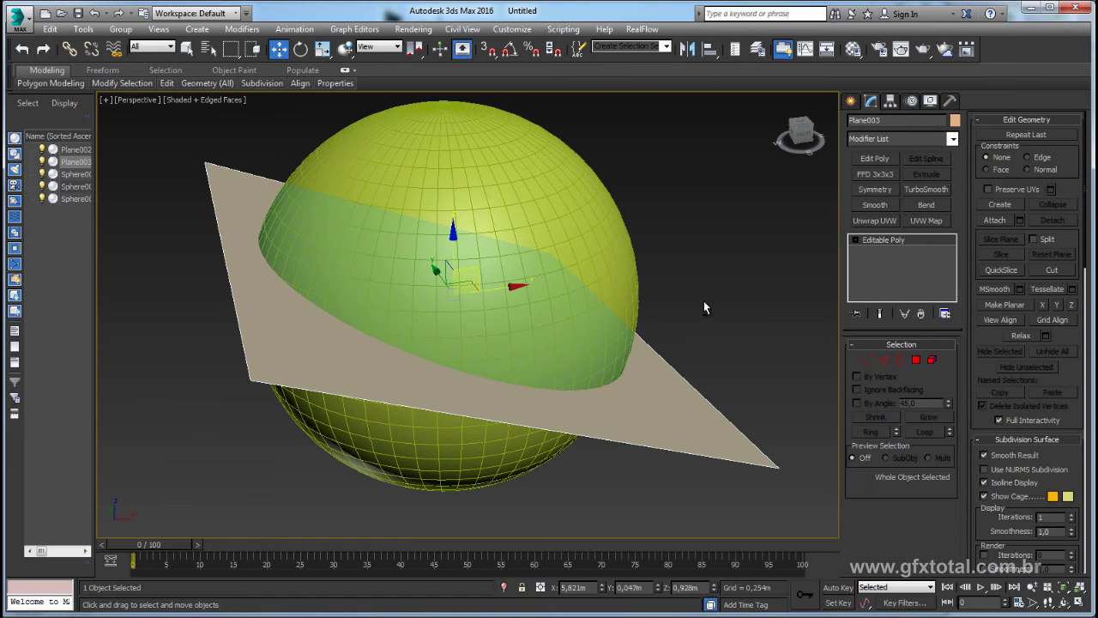
- Add a Shell modifier to Plane003 and reduce its Outer Amount
{"action": "type", "text": "x"}
{"action": "type", "text": "shell"}
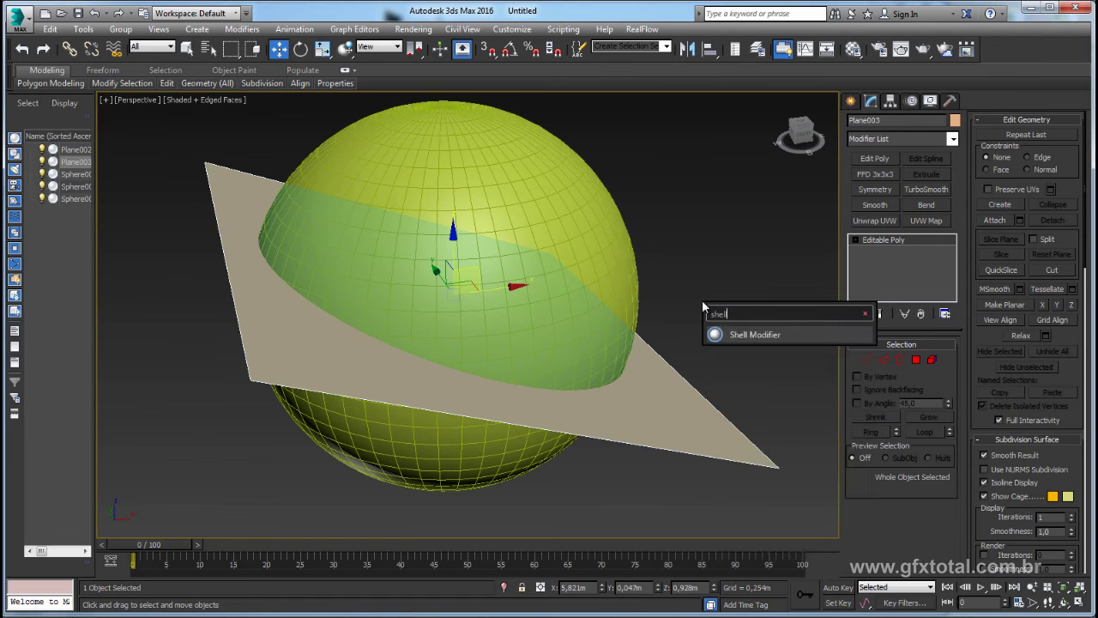
{"action": "key", "text": "Return"}
{"action": "mouse_move", "coordinate": [702, 301]}
{"action": "middle_mouse_down", "text": "alt"}
{"action": "mouse_move", "coordinate": [612, 274]}
{"action": "mouse_move", "coordinate": [698, 238]}
{"action": "mouse_move", "coordinate": [733, 271]}
{"action": "mouse_move", "coordinate": [686, 296]}
{"action": "mouse_move", "coordinate": [318, 294]}
{"action": "middle_mouse_up", "text": "alt"}
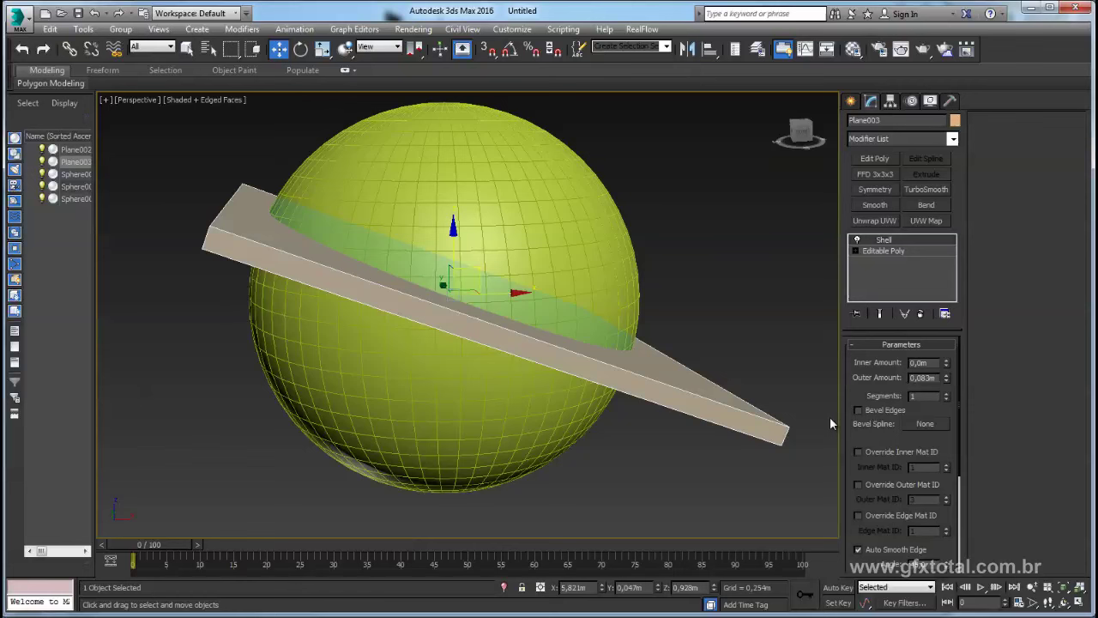
{"action": "left_click_drag", "start_coordinate": [947, 378], "coordinate": [954, 607]}
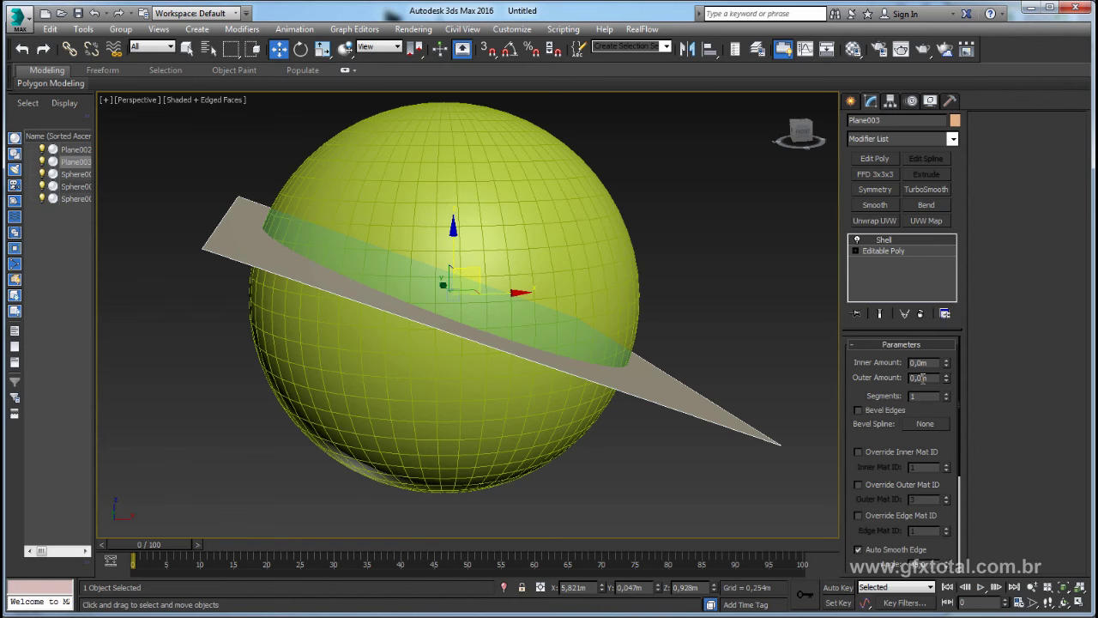
{"action": "type", "text": "01"}
{"action": "mouse_move", "coordinate": [688, 340]}
{"action": "middle_mouse_down"}
{"action": "mouse_move", "coordinate": [723, 344]}
{"action": "mouse_move", "coordinate": [686, 378]}
{"action": "mouse_move", "coordinate": [662, 342]}
{"action": "mouse_move", "coordinate": [654, 361]}
{"action": "middle_mouse_up"}
{"action": "scroll", "coordinate": [686, 377], "scroll_direction": "up", "scroll_amount": 3}
{"action": "scroll", "coordinate": [686, 380], "scroll_direction": "up", "scroll_amount": 4}
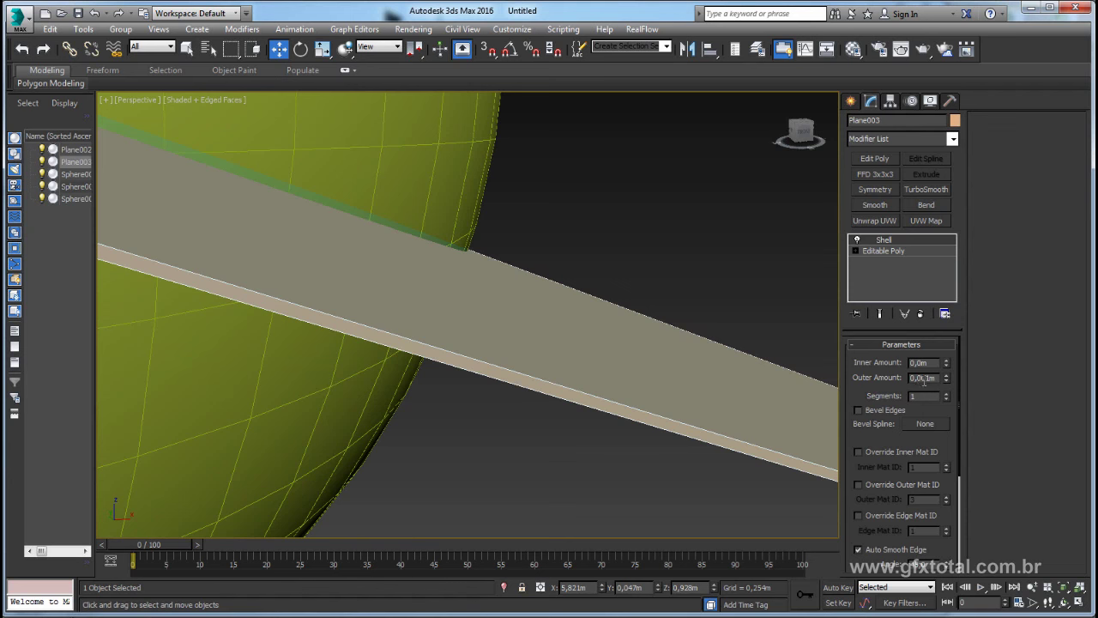
- Reset the Shell's Outer Amount to 0.0m and inspect the paper-thin plane
{"action": "right_click", "coordinate": [946, 378]}
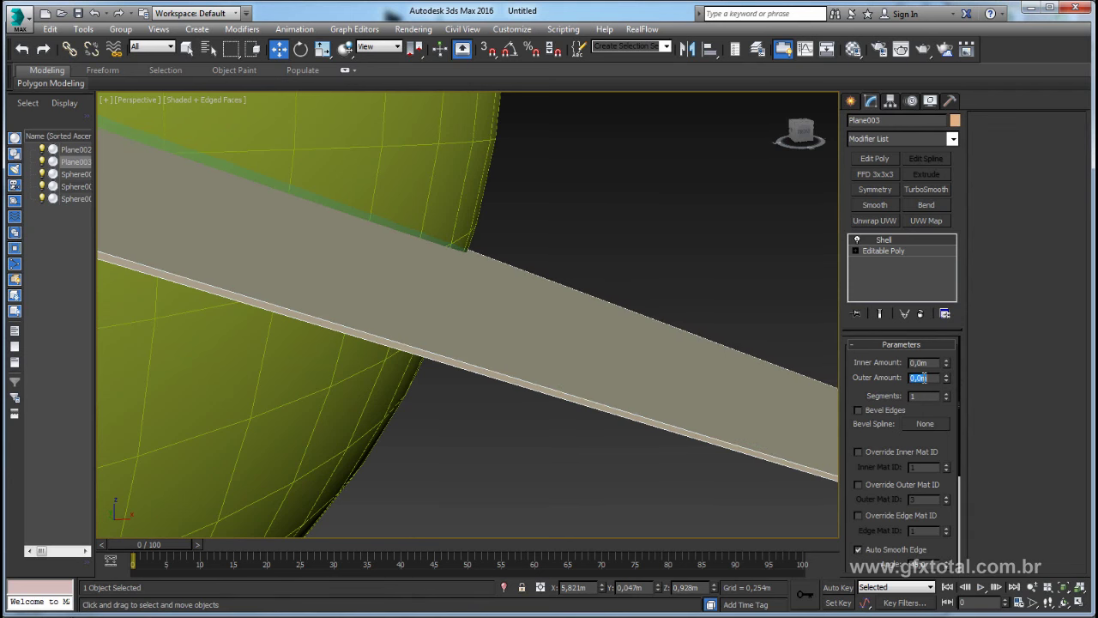
{"action": "scroll", "coordinate": [641, 333], "scroll_direction": "down", "scroll_amount": 3}
{"action": "scroll", "coordinate": [639, 330], "scroll_direction": "down", "scroll_amount": 3}
{"action": "scroll", "coordinate": [618, 324], "scroll_direction": "up", "scroll_amount": 3}
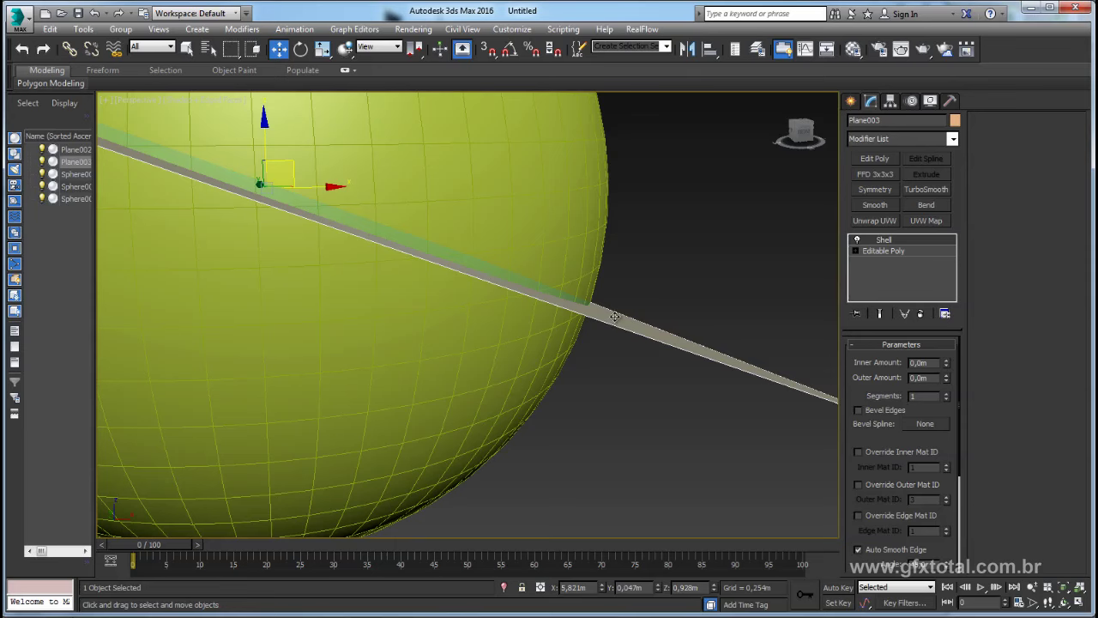
{"action": "scroll", "coordinate": [647, 314], "scroll_direction": "down", "scroll_amount": 3}
{"action": "mouse_move", "coordinate": [647, 314]}
{"action": "middle_mouse_down", "text": "alt"}
{"action": "mouse_move", "coordinate": [627, 372]}
{"action": "mouse_move", "coordinate": [663, 319]}
{"action": "mouse_move", "coordinate": [591, 323]}
{"action": "middle_mouse_up", "text": "alt"}
{"action": "scroll", "coordinate": [639, 330], "scroll_direction": "down", "scroll_amount": 3}
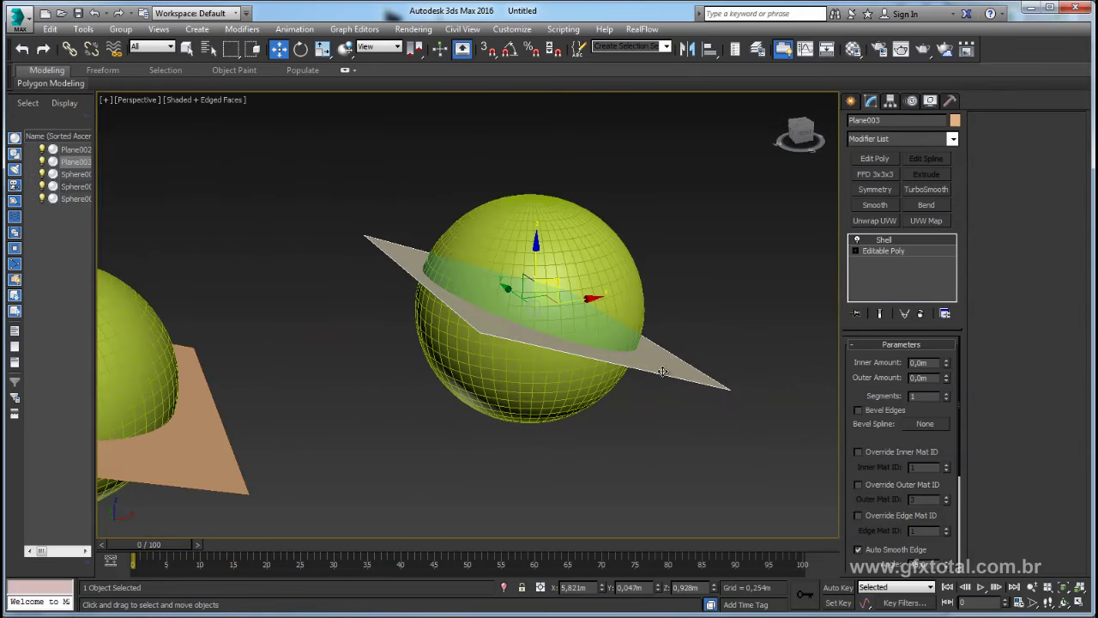
- Collapse the shelled Plane003 into an Editable Poly
{"action": "right_click", "coordinate": [645, 355]}
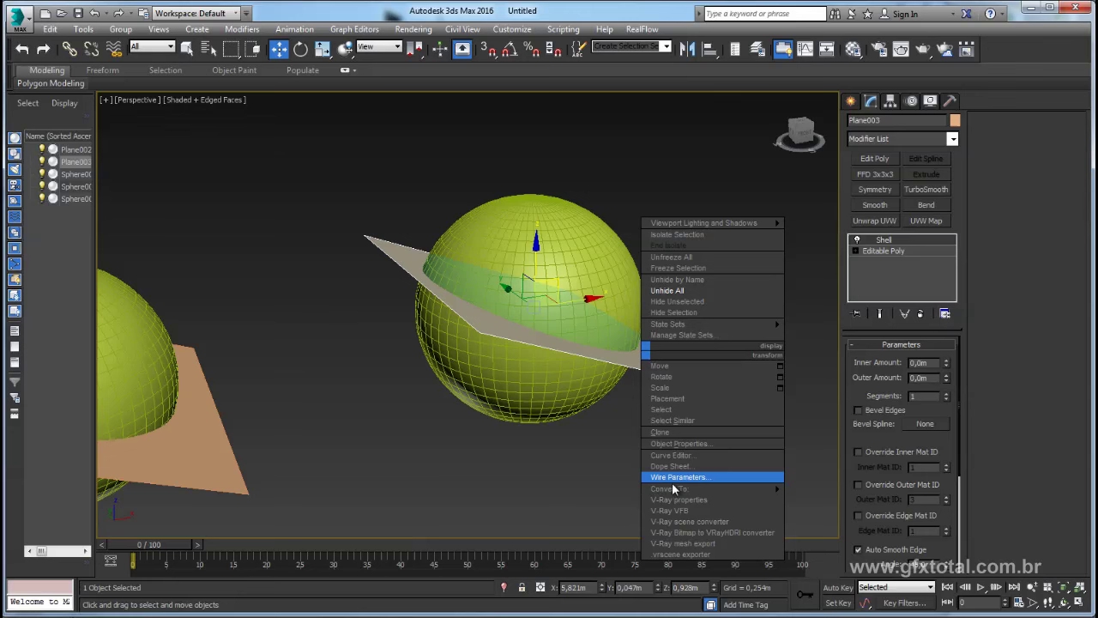
{"action": "left_click", "coordinate": [836, 499]}
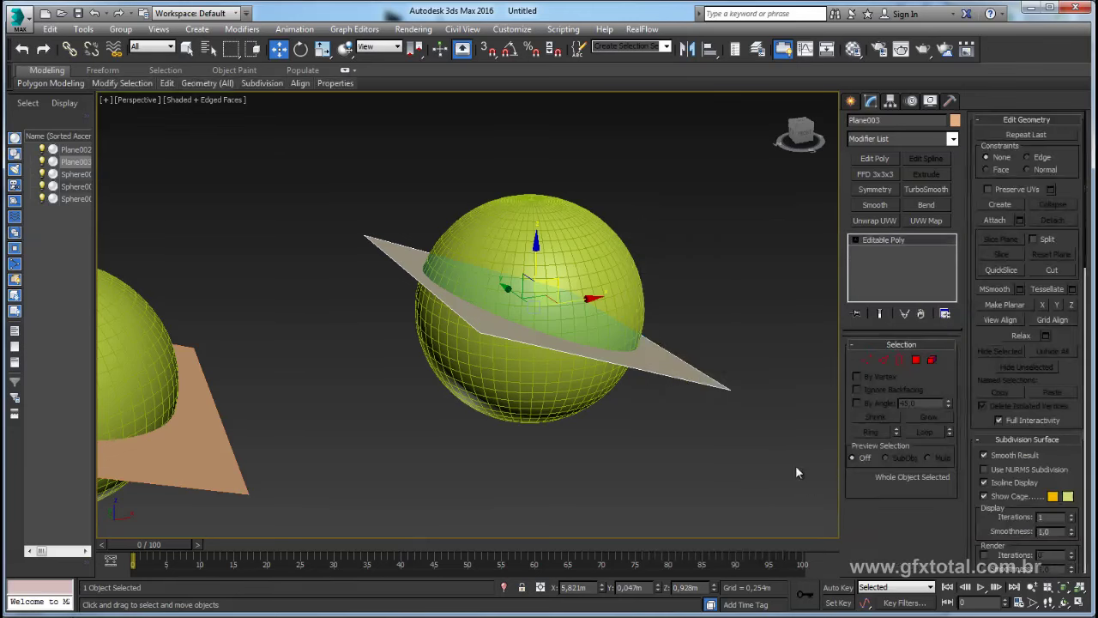
{"action": "scroll", "coordinate": [744, 294], "scroll_direction": "up", "scroll_amount": 3}
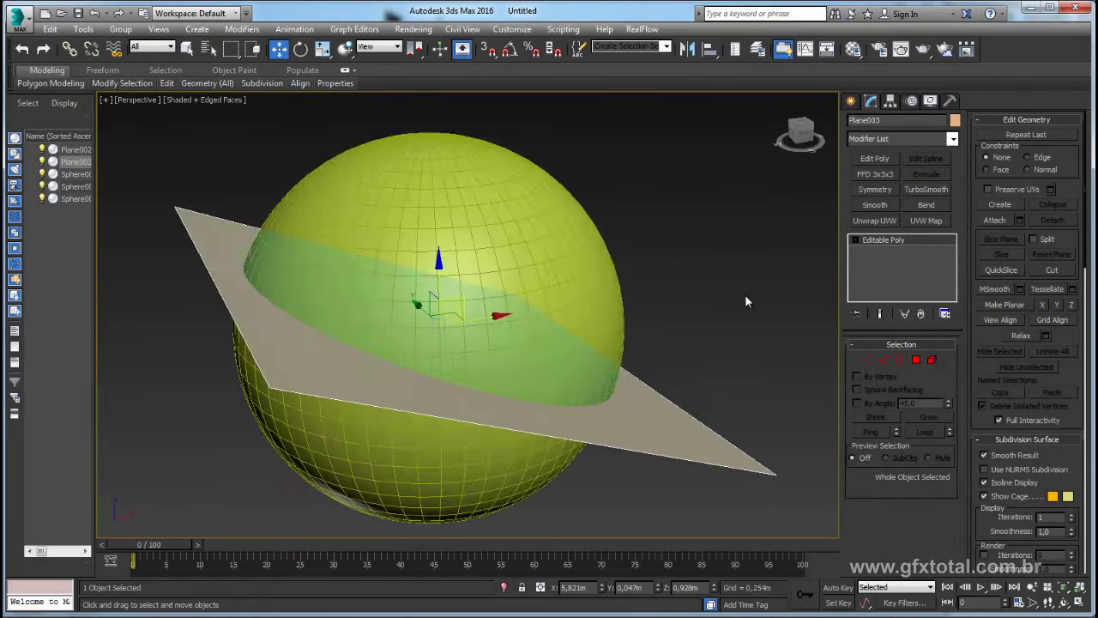
{"action": "scroll", "coordinate": [744, 294], "scroll_direction": "down", "scroll_amount": 3}
- Open Compound Objects and start a Boolean on the plane, then back out of it
{"action": "left_click", "coordinate": [851, 101]}
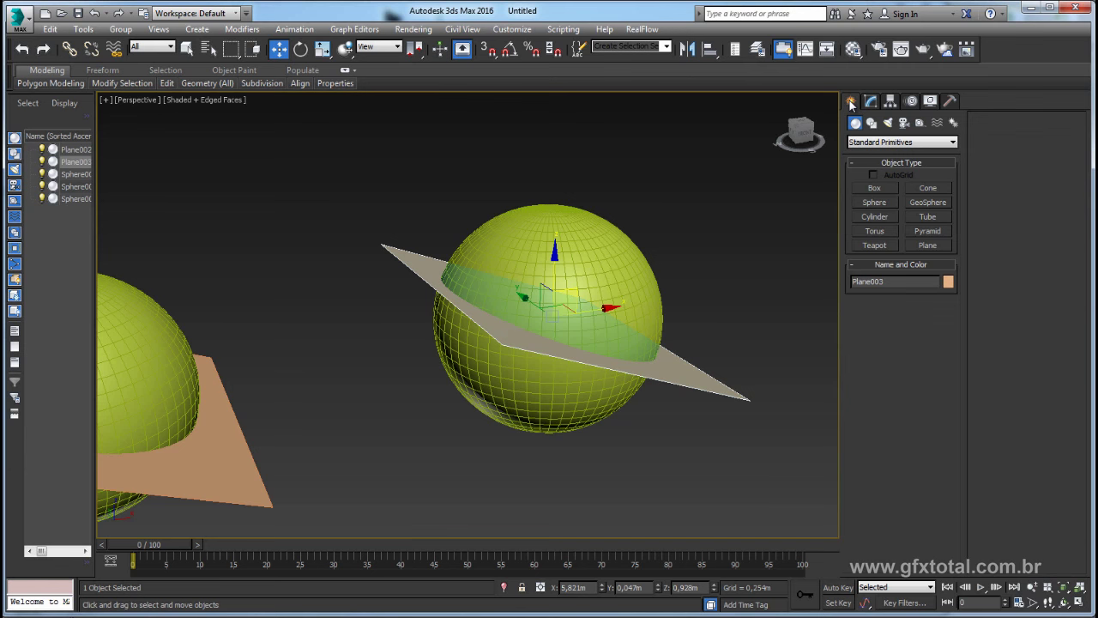
{"action": "left_click", "coordinate": [874, 142]}
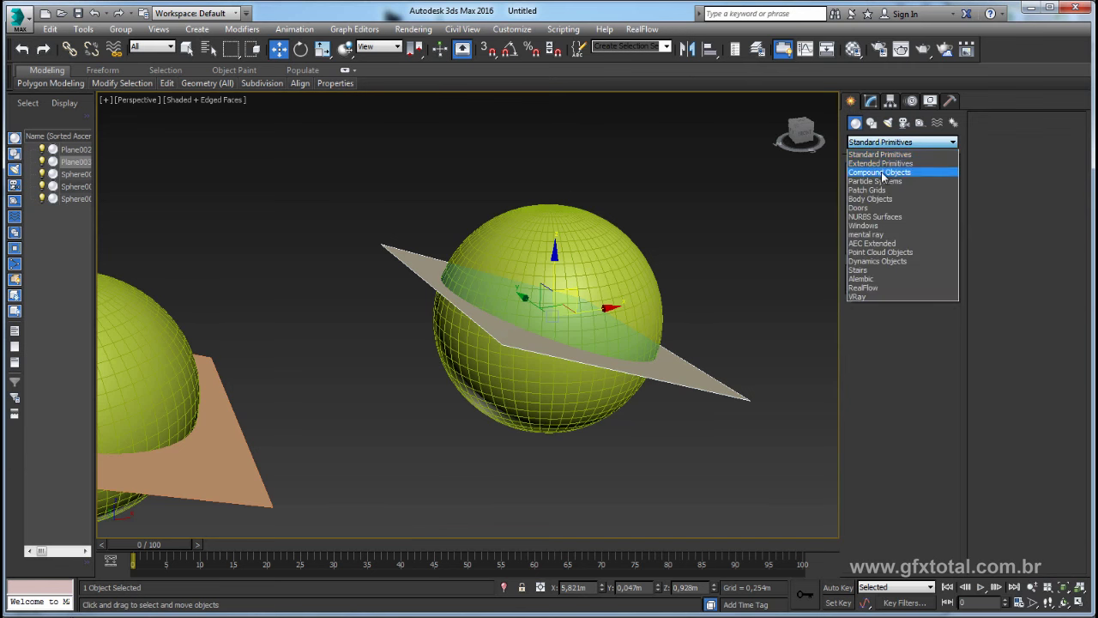
{"action": "left_click", "coordinate": [883, 169]}
{"action": "middle_click_drag", "start_coordinate": [691, 255], "coordinate": [670, 281]}
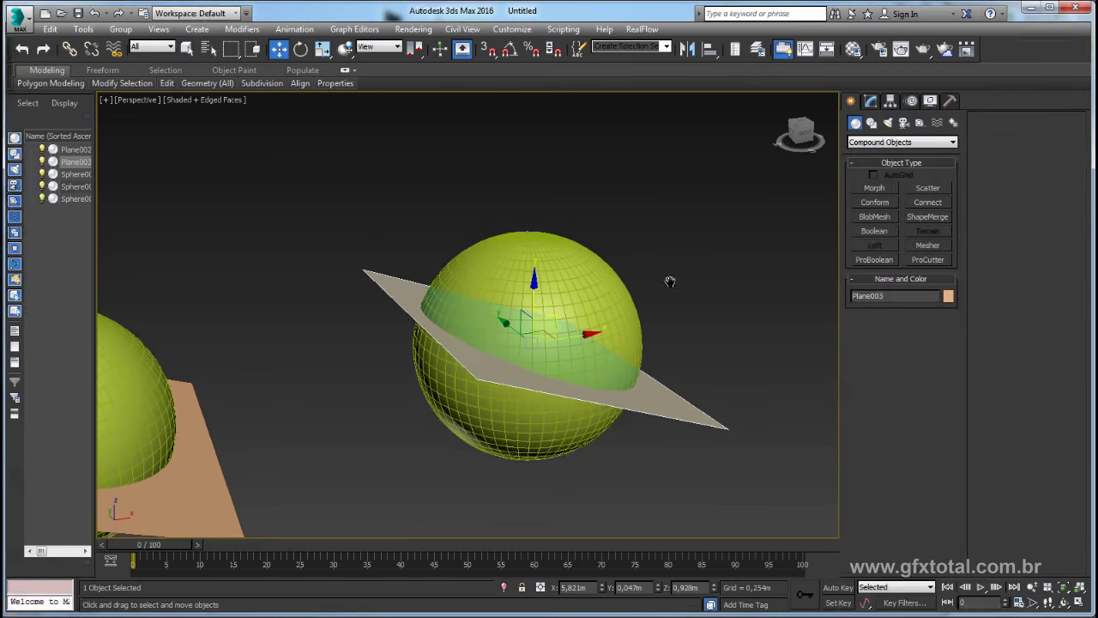
{"action": "left_click", "coordinate": [877, 237]}
{"action": "middle_click_drag", "start_coordinate": [686, 369], "coordinate": [674, 333]}
{"action": "left_click_drag", "start_coordinate": [939, 514], "coordinate": [940, 452]}
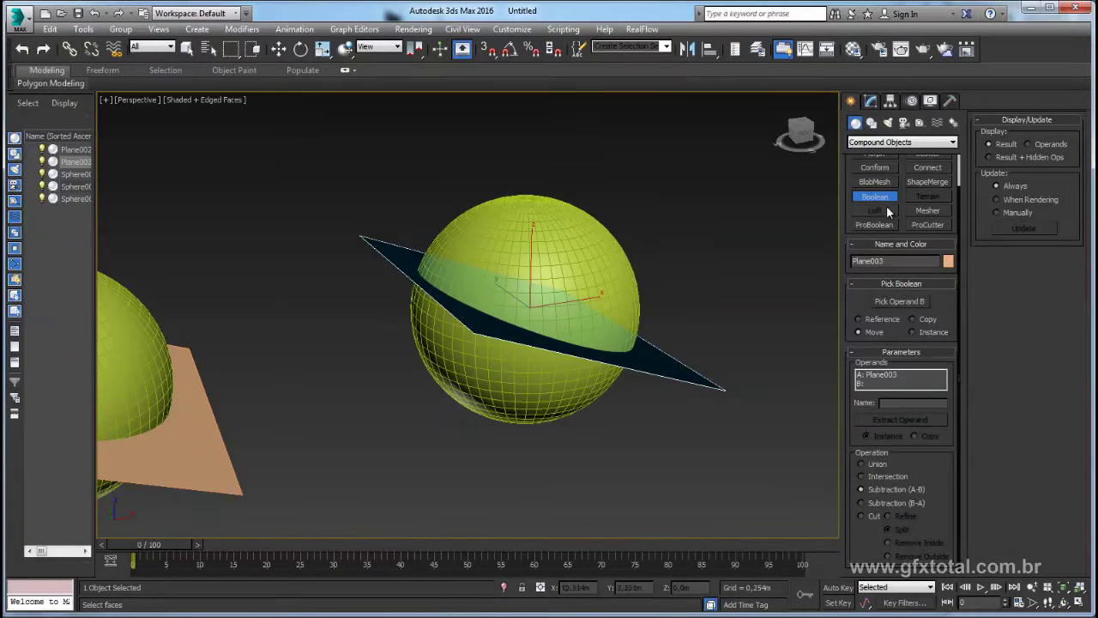
{"action": "scroll", "coordinate": [876, 199], "scroll_direction": "up", "scroll_amount": 2}
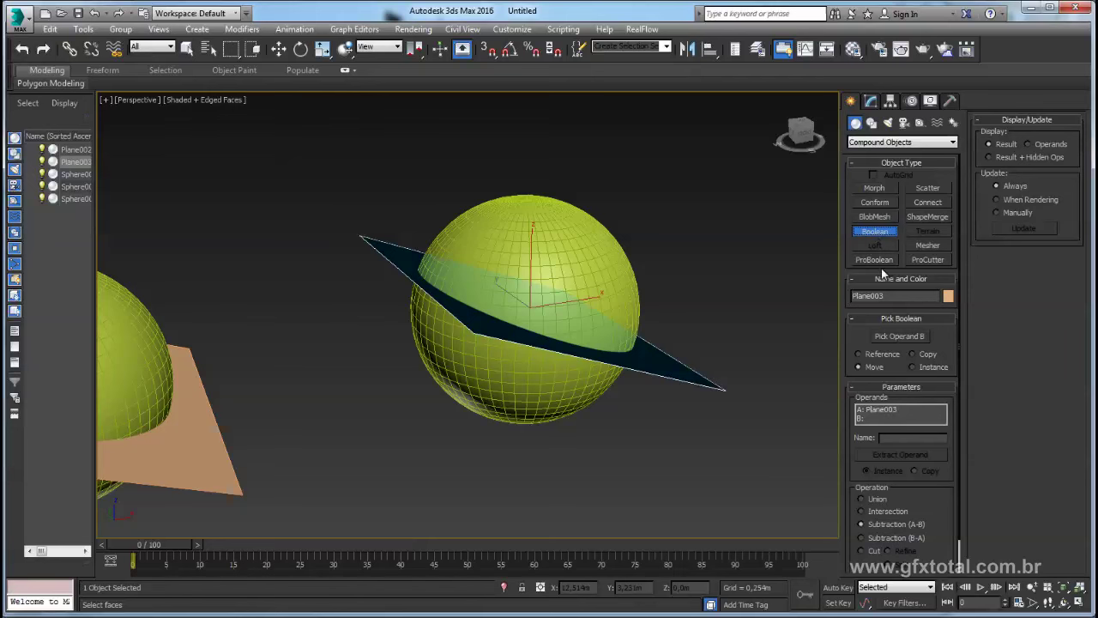
{"action": "key", "text": "w"}
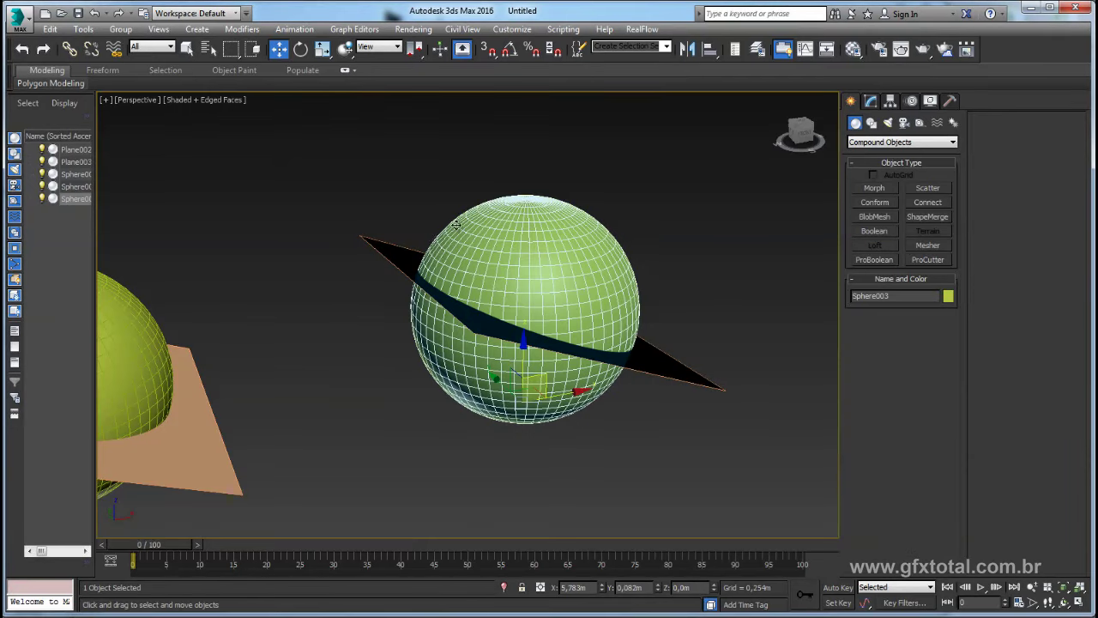
- Make Sphere003 a Boolean subtracting Plane003 as operand B
{"action": "left_click", "coordinate": [879, 229]}
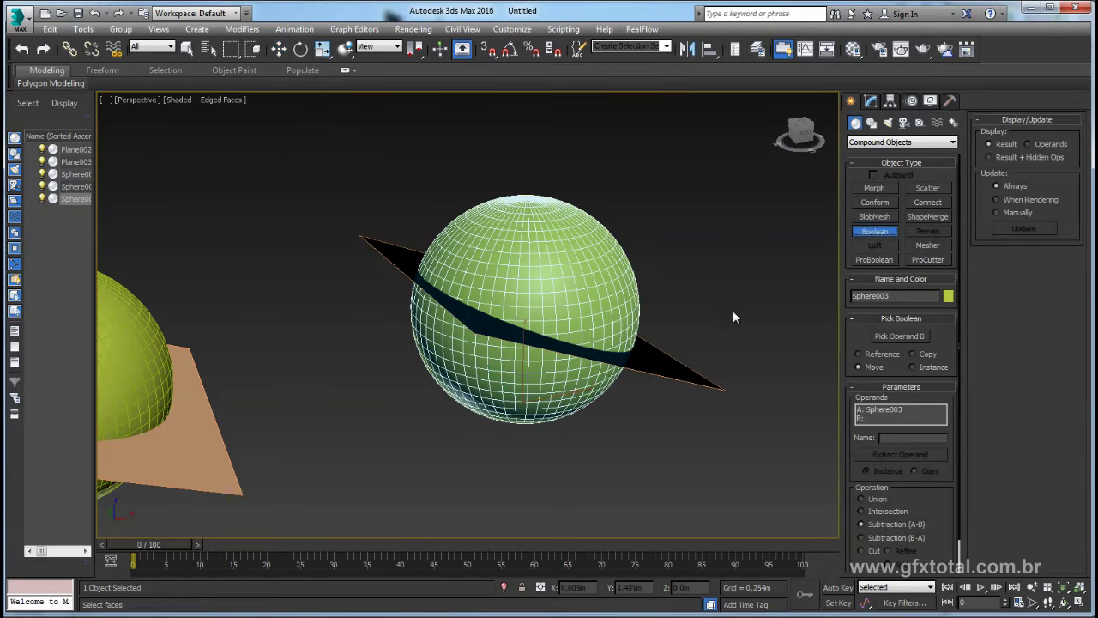
{"action": "middle_click_drag", "start_coordinate": [732, 310], "coordinate": [729, 293]}
{"action": "scroll", "coordinate": [952, 522], "scroll_direction": "down", "scroll_amount": 2}
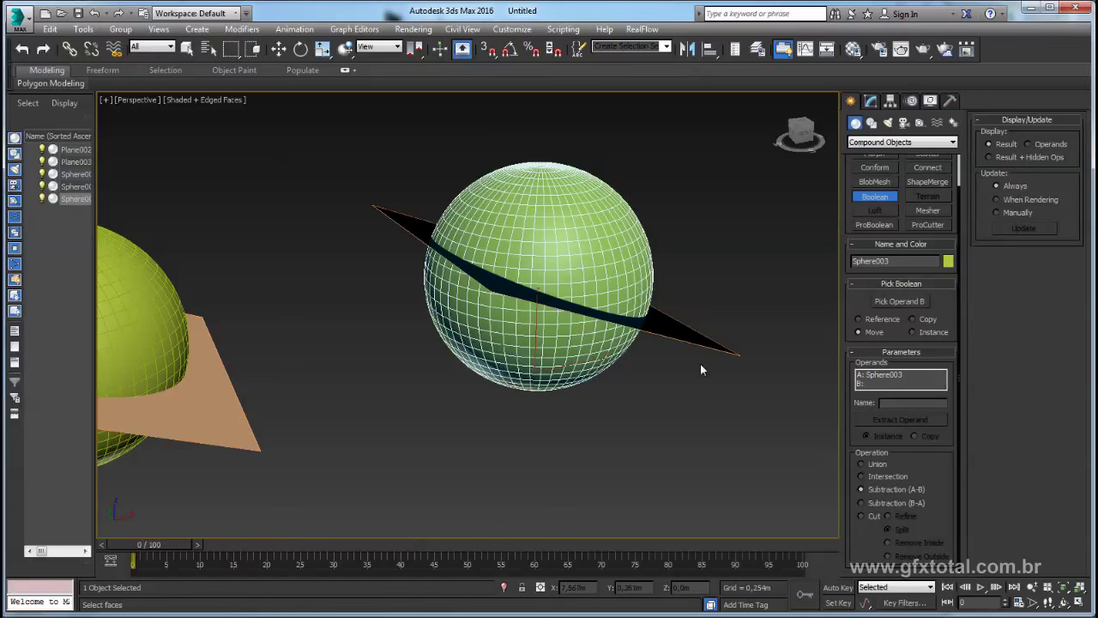
{"action": "left_click", "coordinate": [899, 303]}
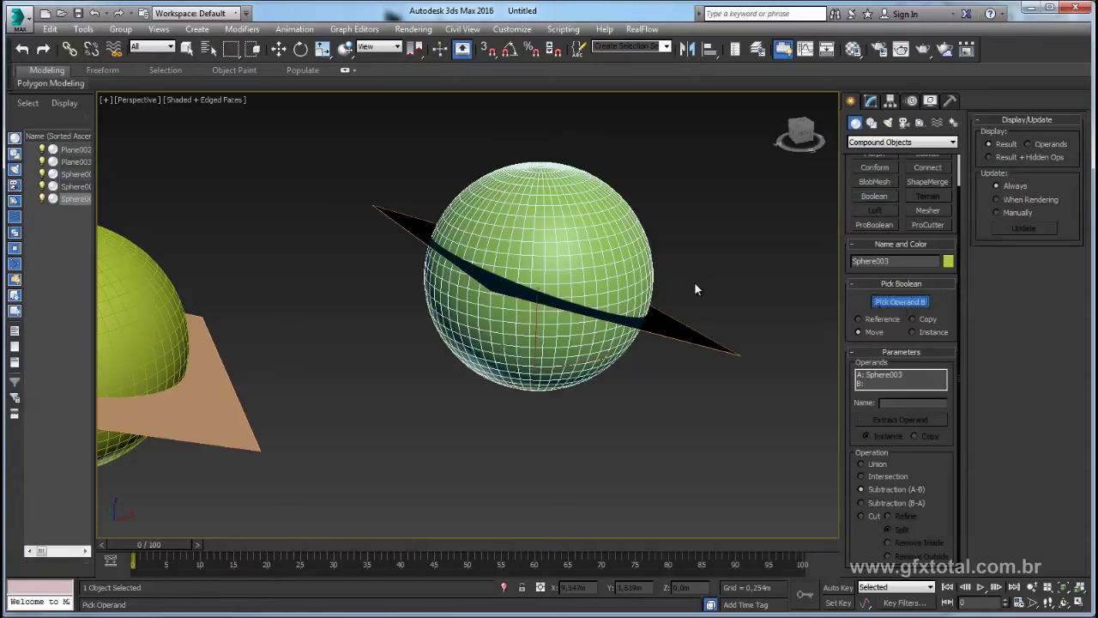
{"action": "left_click", "coordinate": [679, 335]}
{"action": "mouse_move", "coordinate": [674, 335]}
{"action": "middle_mouse_down"}
{"action": "mouse_move", "coordinate": [715, 331]}
{"action": "mouse_move", "coordinate": [659, 336]}
{"action": "middle_mouse_up"}
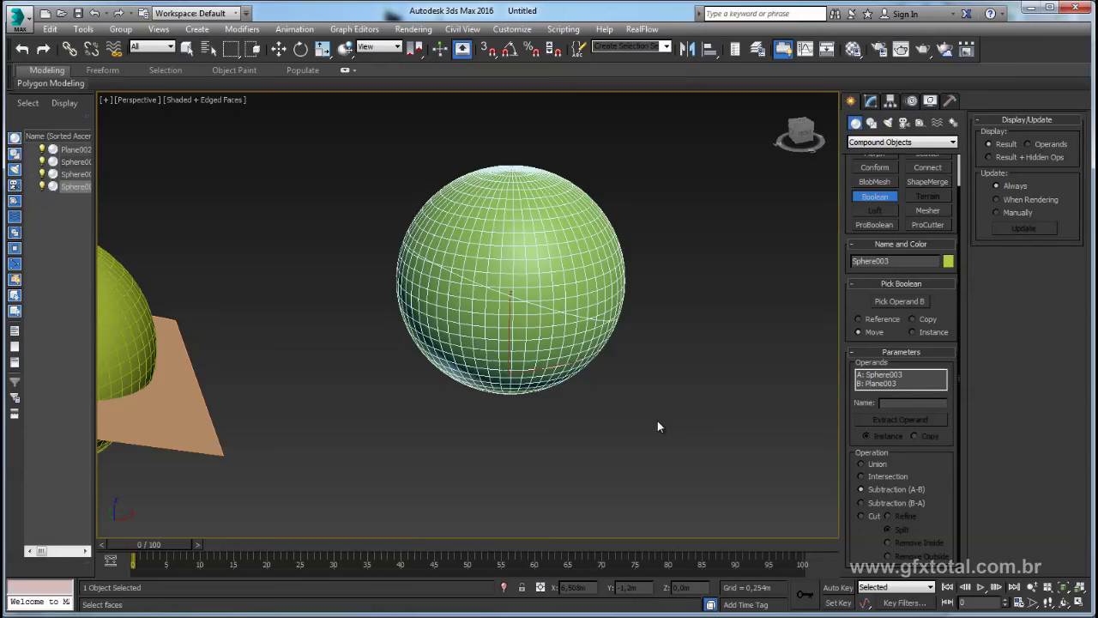
- Convert Sphere003 to Editable Poly and enter sub-object editing with selection cleared
{"action": "key", "text": "w"}
{"action": "right_click", "coordinate": [555, 281]}
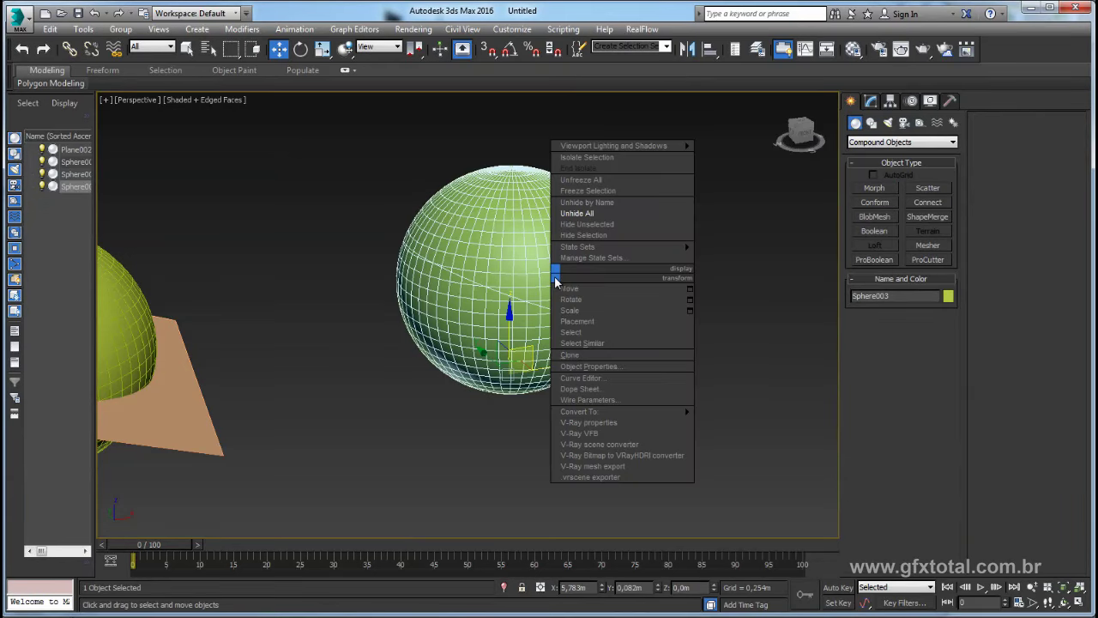
{"action": "mouse_move", "coordinate": [601, 411]}
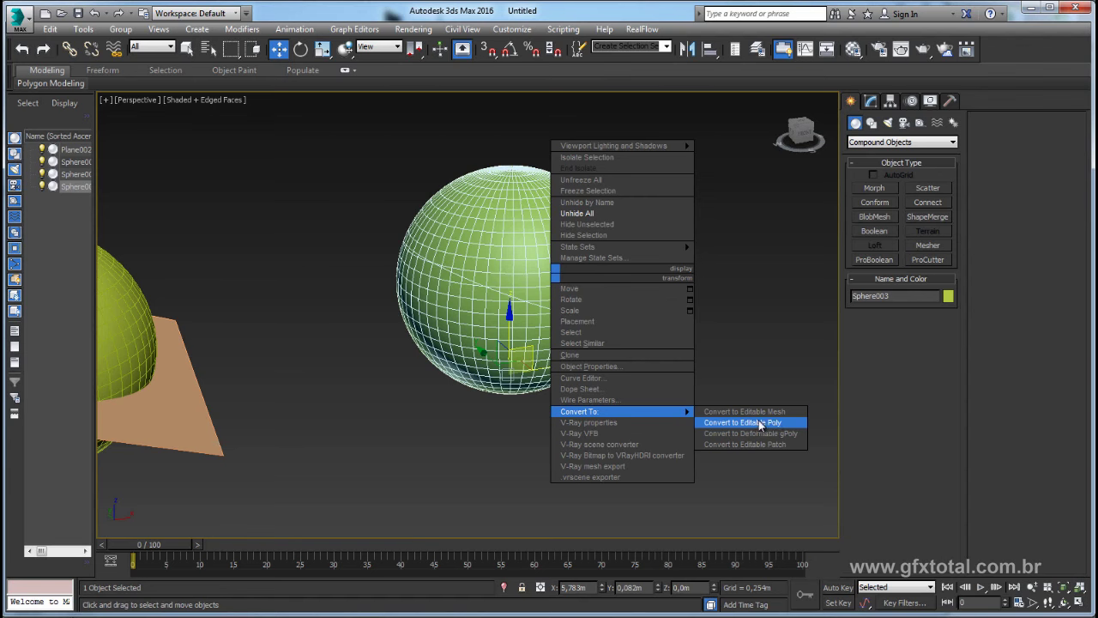
{"action": "left_click", "coordinate": [760, 424]}
{"action": "left_click", "coordinate": [932, 359]}
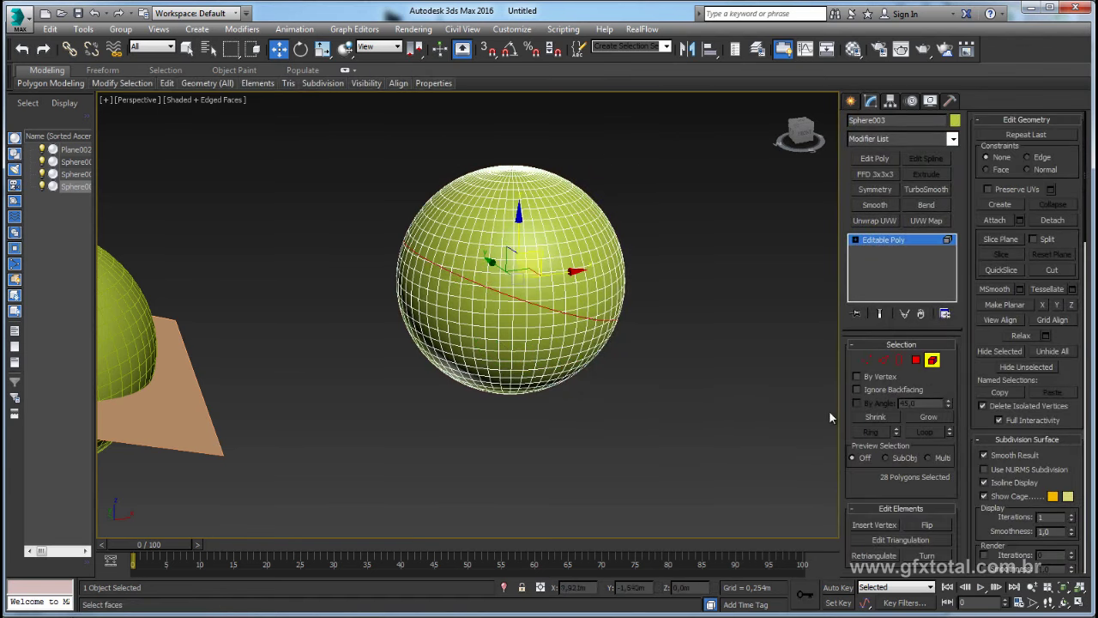
{"action": "key", "text": "ctrl+d"}
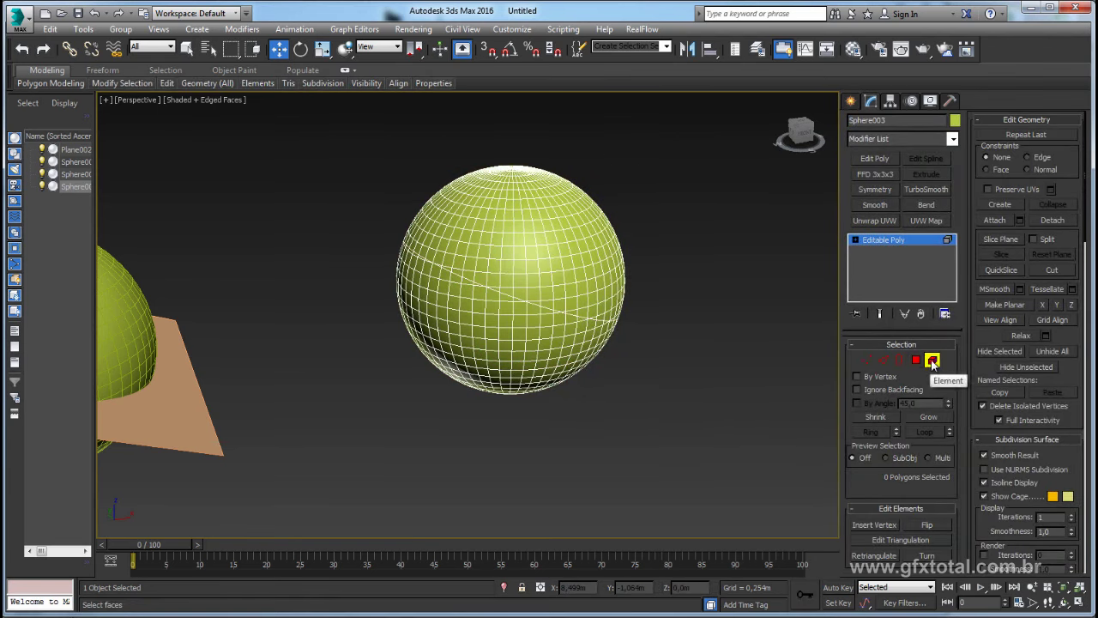
{"action": "key", "text": "z"}
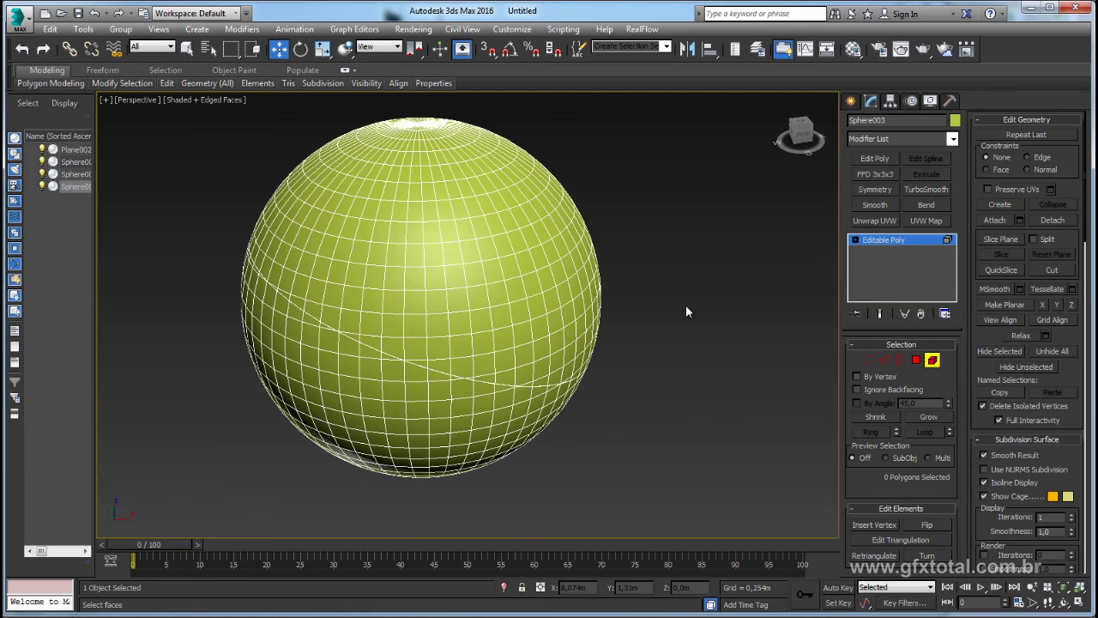
- Select the upper dome and pull it in front of the hollow lower bowl
{"action": "double_click", "coordinate": [520, 227]}
{"action": "mouse_move", "coordinate": [591, 257]}
{"action": "middle_mouse_down", "text": "alt"}
{"action": "mouse_move", "coordinate": [581, 212]}
{"action": "mouse_move", "coordinate": [593, 244]}
{"action": "middle_mouse_up", "text": "alt"}
{"action": "mouse_move", "coordinate": [481, 243]}
{"action": "left_mouse_down"}
{"action": "mouse_move", "coordinate": [527, 199]}
{"action": "mouse_move", "coordinate": [549, 225]}
{"action": "left_mouse_up"}
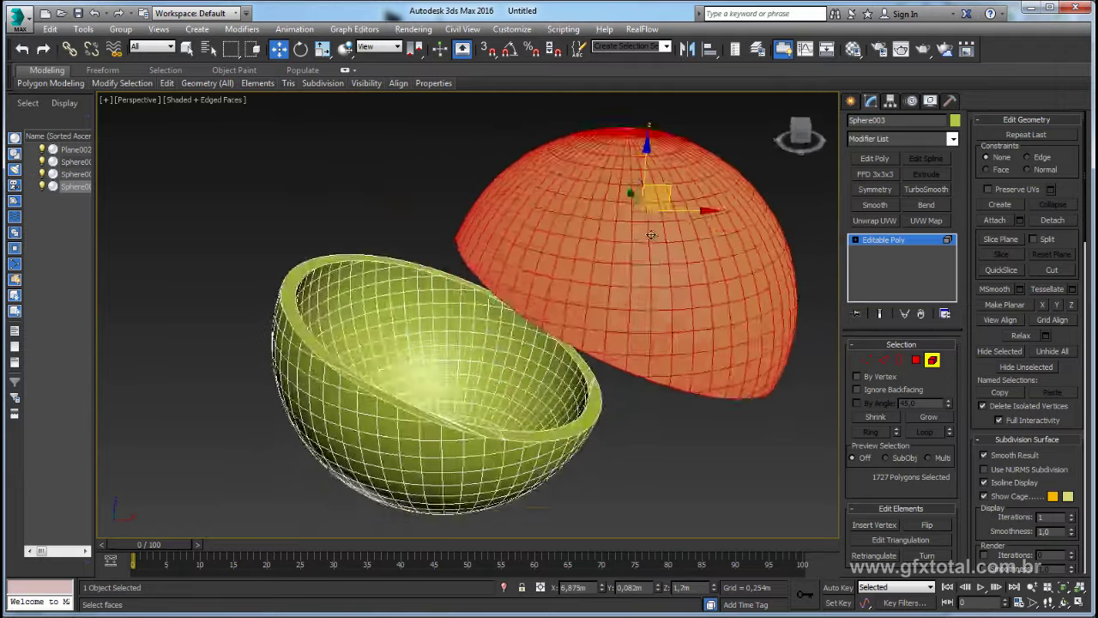
{"action": "mouse_move", "coordinate": [549, 224]}
{"action": "middle_mouse_down", "text": "alt"}
{"action": "mouse_move", "coordinate": [651, 300]}
{"action": "mouse_move", "coordinate": [657, 318]}
{"action": "mouse_move", "coordinate": [661, 294]}
{"action": "mouse_move", "coordinate": [620, 232]}
{"action": "mouse_move", "coordinate": [598, 254]}
{"action": "middle_mouse_up", "text": "alt"}
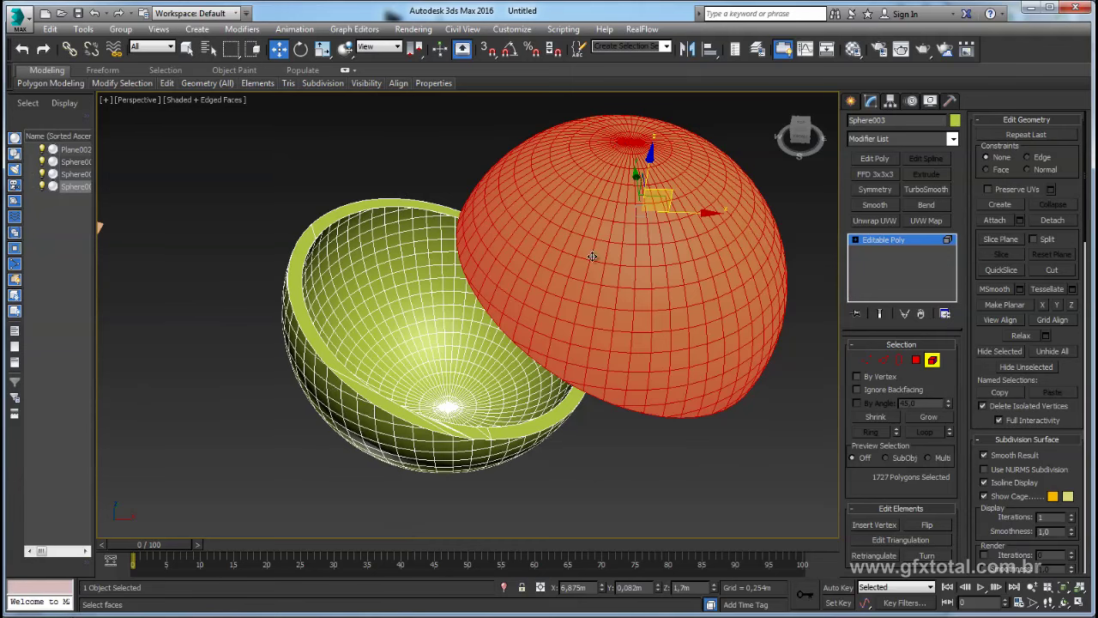
{"action": "middle_click_drag", "start_coordinate": [686, 441], "coordinate": [642, 385], "text": "alt"}
{"action": "scroll", "coordinate": [635, 377], "scroll_direction": "down", "scroll_amount": 5}
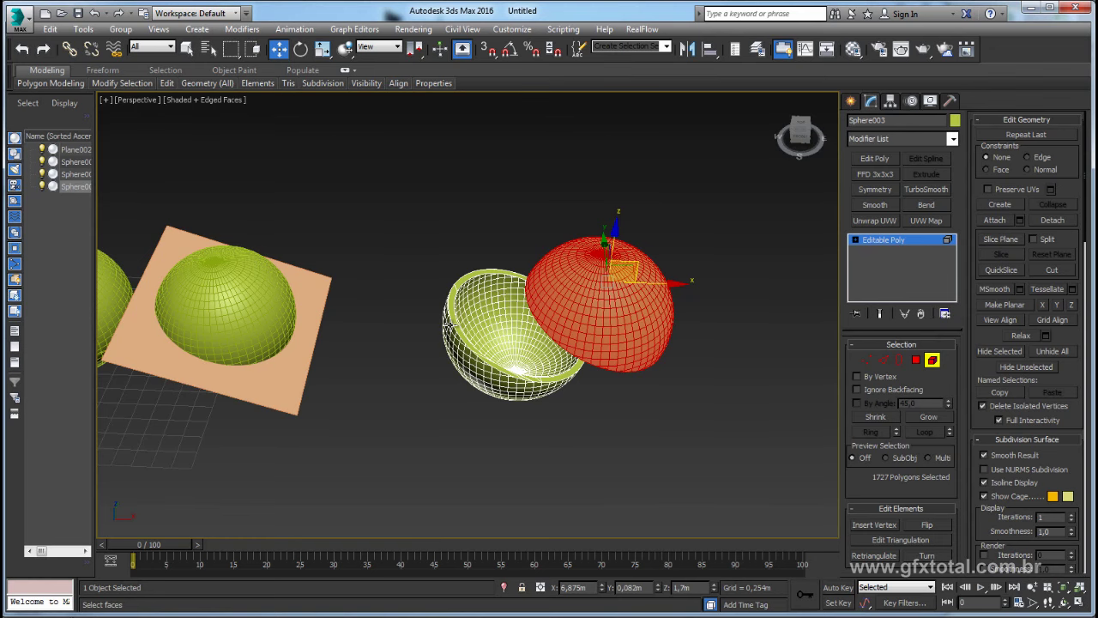
{"action": "middle_click_drag", "start_coordinate": [507, 353], "coordinate": [844, 268], "text": "alt"}
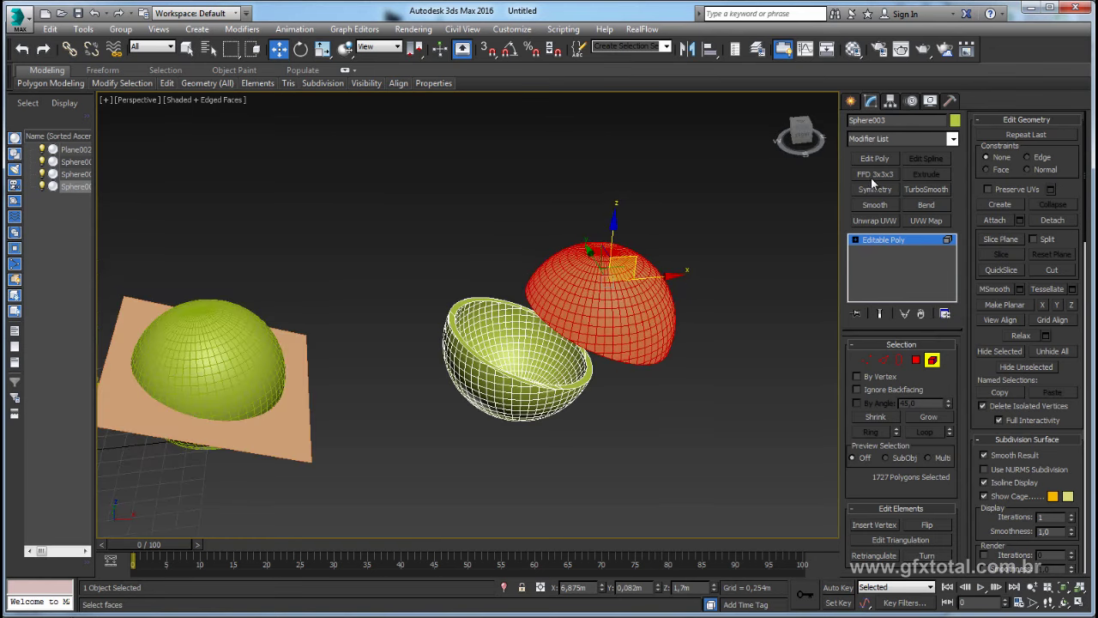
- Inspect the bowl and dome from above, then undo the dome move
{"action": "scroll", "coordinate": [589, 338], "scroll_direction": "up", "scroll_amount": 3}
{"action": "scroll", "coordinate": [588, 338], "scroll_direction": "up", "scroll_amount": 2}
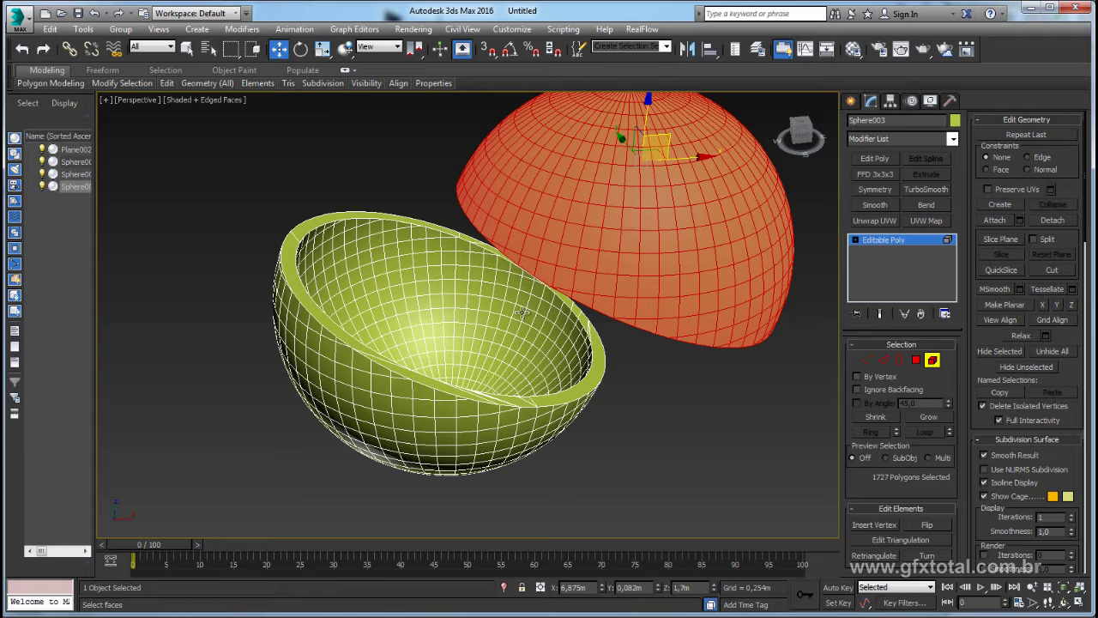
{"action": "mouse_move", "coordinate": [522, 314]}
{"action": "middle_mouse_down", "text": "alt"}
{"action": "mouse_move", "coordinate": [558, 409]}
{"action": "mouse_move", "coordinate": [392, 343]}
{"action": "mouse_move", "coordinate": [536, 416]}
{"action": "mouse_move", "coordinate": [544, 434]}
{"action": "mouse_move", "coordinate": [519, 336]}
{"action": "mouse_move", "coordinate": [375, 279]}
{"action": "mouse_move", "coordinate": [528, 333]}
{"action": "mouse_move", "coordinate": [515, 300]}
{"action": "mouse_move", "coordinate": [529, 283]}
{"action": "middle_mouse_up", "text": "alt"}
{"action": "scroll", "coordinate": [486, 332], "scroll_direction": "down", "scroll_amount": 3}
{"action": "scroll", "coordinate": [487, 332], "scroll_direction": "down", "scroll_amount": 2}
{"action": "scroll", "coordinate": [528, 333], "scroll_direction": "down", "scroll_amount": 4}
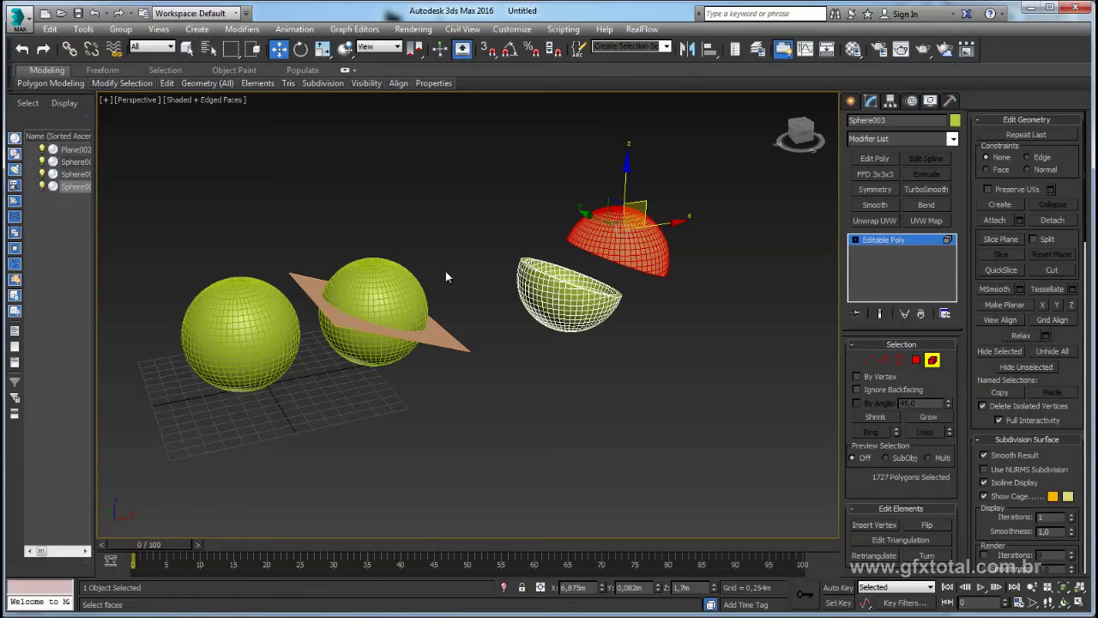
{"action": "key", "text": "ctrl+z"}
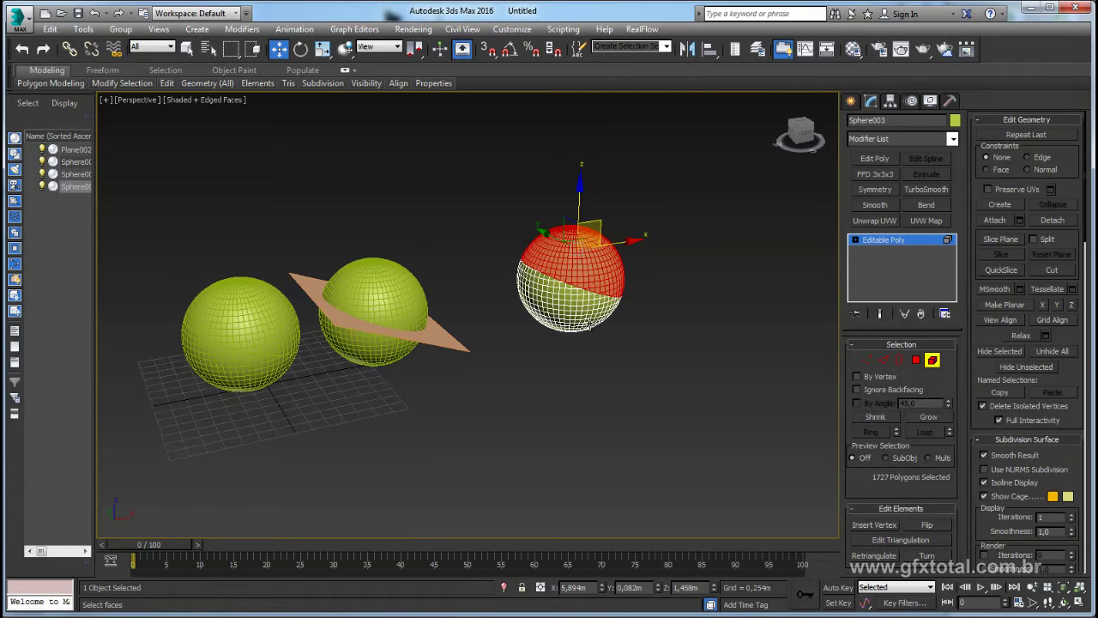
- Leave polygon editing and select the middle sphere together with its plane
{"action": "middle_click_drag", "start_coordinate": [548, 320], "coordinate": [634, 331], "text": "alt"}
{"action": "left_click", "coordinate": [931, 241]}
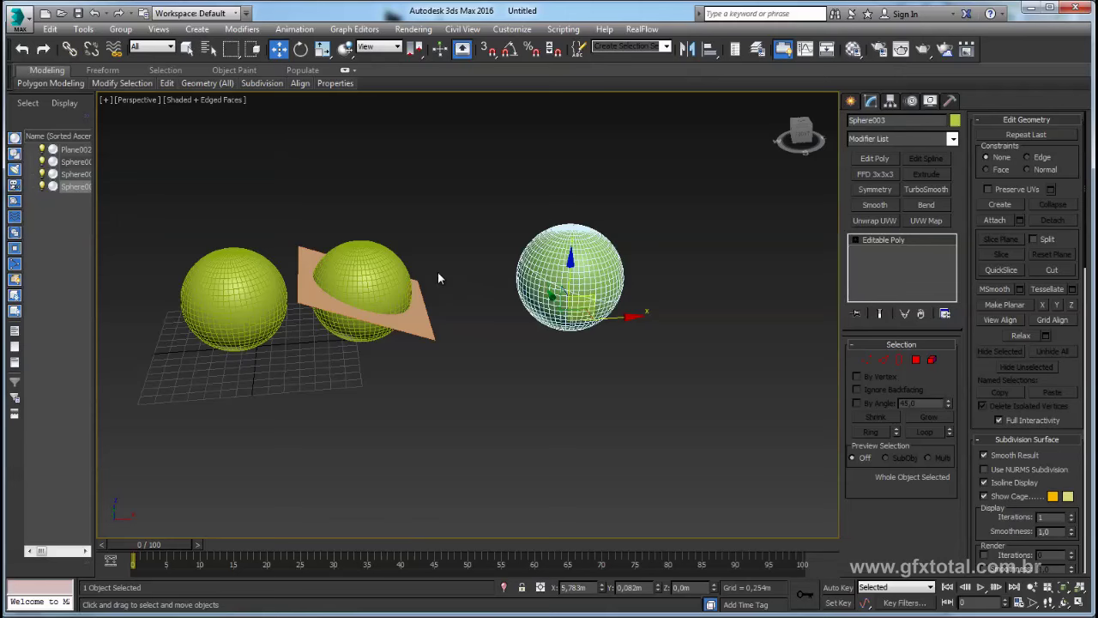
{"action": "left_click_drag", "start_coordinate": [352, 358], "coordinate": [354, 358]}
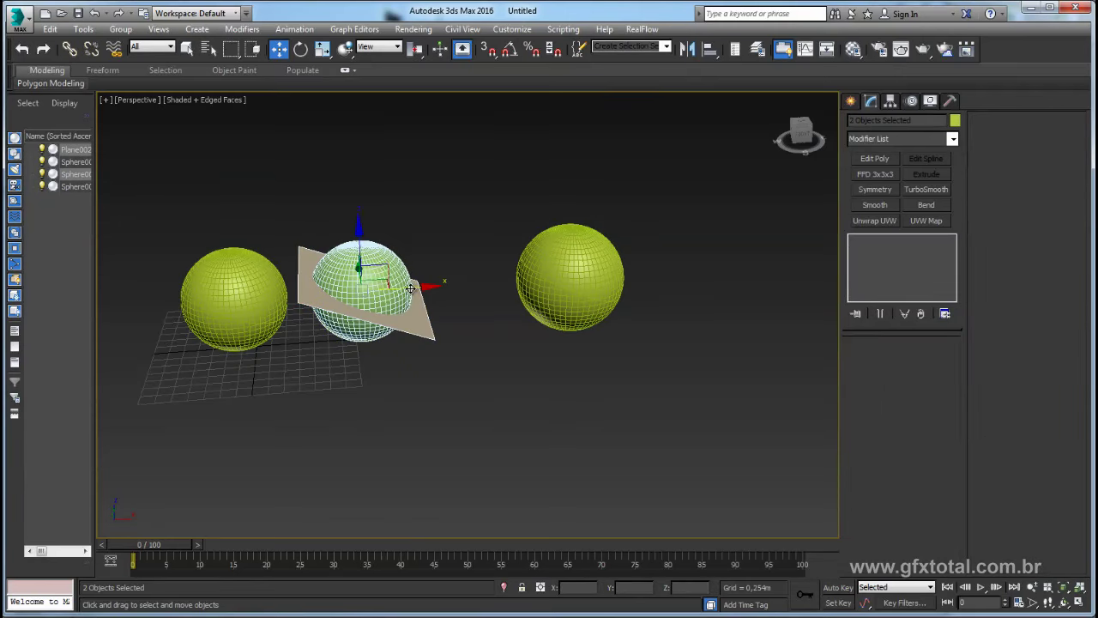
- Clone the sphere and plane to the right, then select the plane in Edge mode
{"action": "left_click_drag", "start_coordinate": [363, 257], "coordinate": [772, 248], "text": "shift"}
{"action": "left_click", "coordinate": [549, 371]}
{"action": "middle_click_drag", "start_coordinate": [549, 371], "coordinate": [558, 360], "text": "alt"}
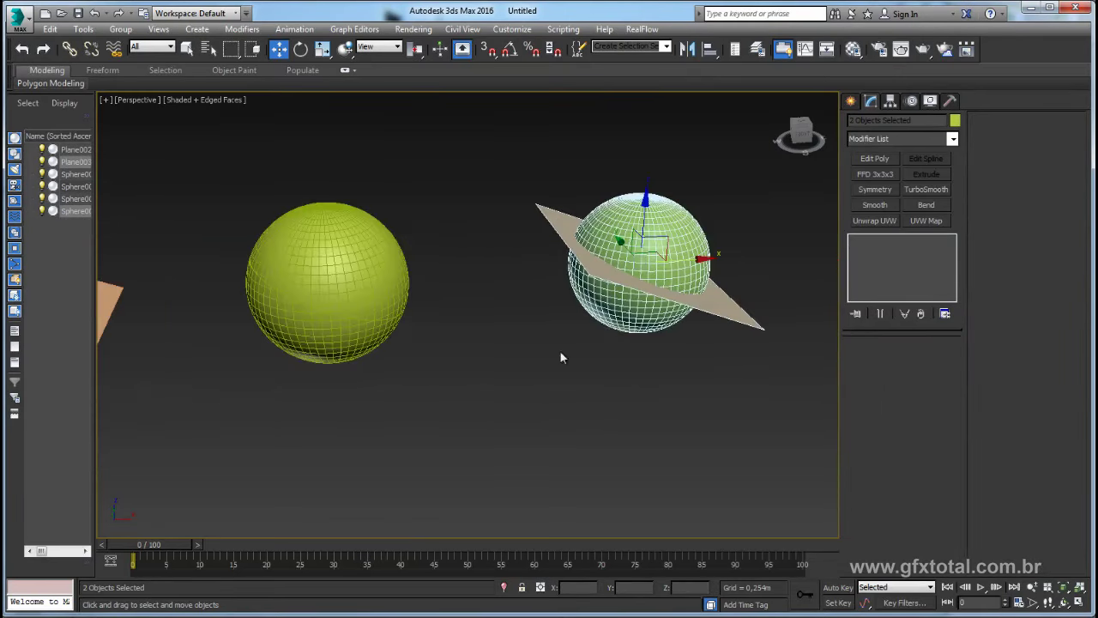
{"action": "left_click", "coordinate": [721, 302]}
{"action": "scroll", "coordinate": [728, 319], "scroll_direction": "up", "scroll_amount": 3}
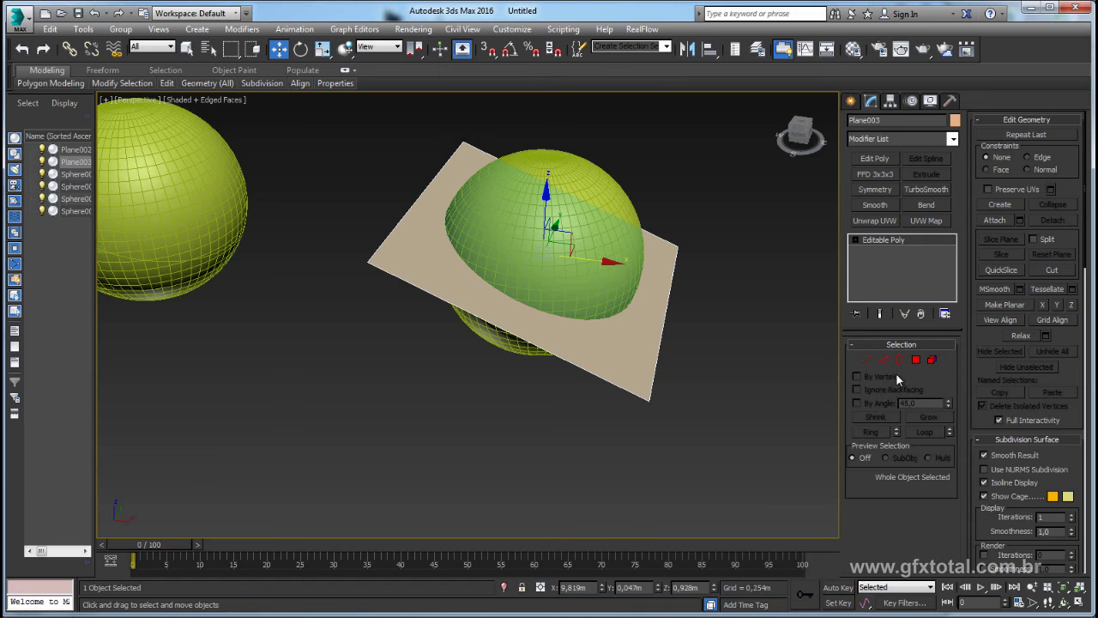
{"action": "key", "text": "2"}
- Connect both pairs of opposite border edges with 12 segments to grid the plane
{"action": "left_click_drag", "start_coordinate": [528, 226], "coordinate": [528, 398]}
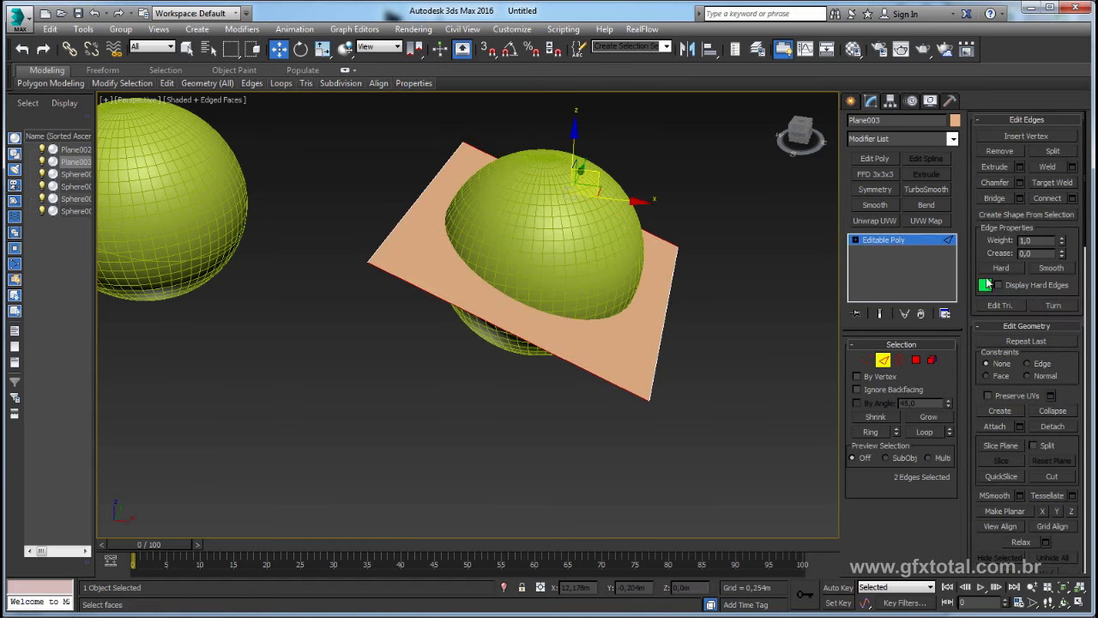
{"action": "left_click", "coordinate": [1072, 199]}
{"action": "left_click_drag", "start_coordinate": [477, 321], "coordinate": [476, 283]}
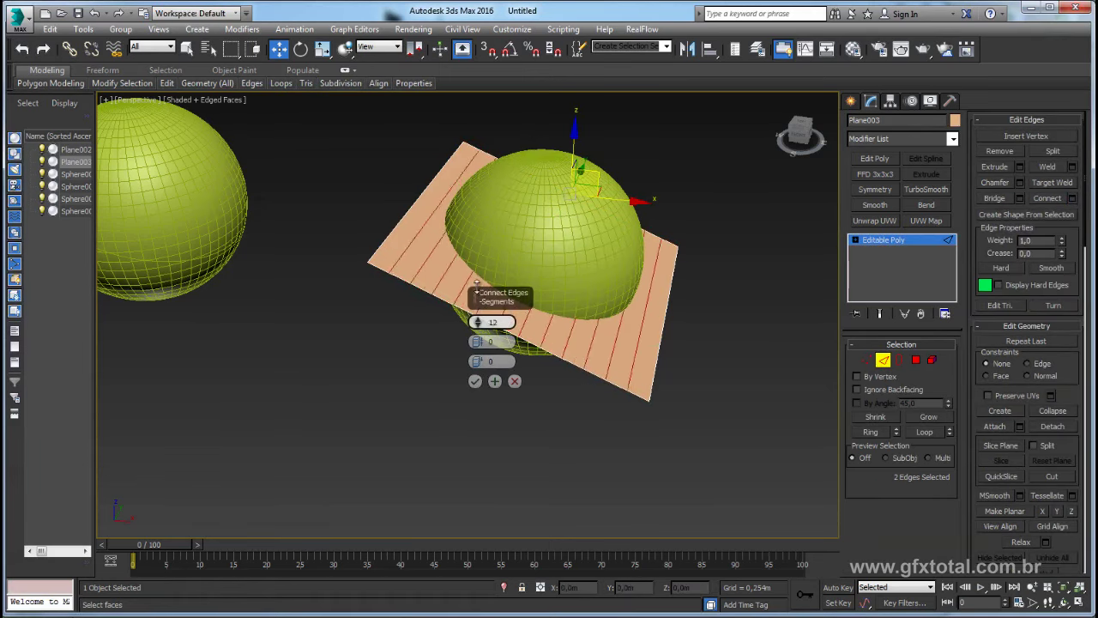
{"action": "left_click", "coordinate": [475, 381]}
{"action": "middle_click_drag", "start_coordinate": [461, 380], "coordinate": [481, 137], "text": "alt"}
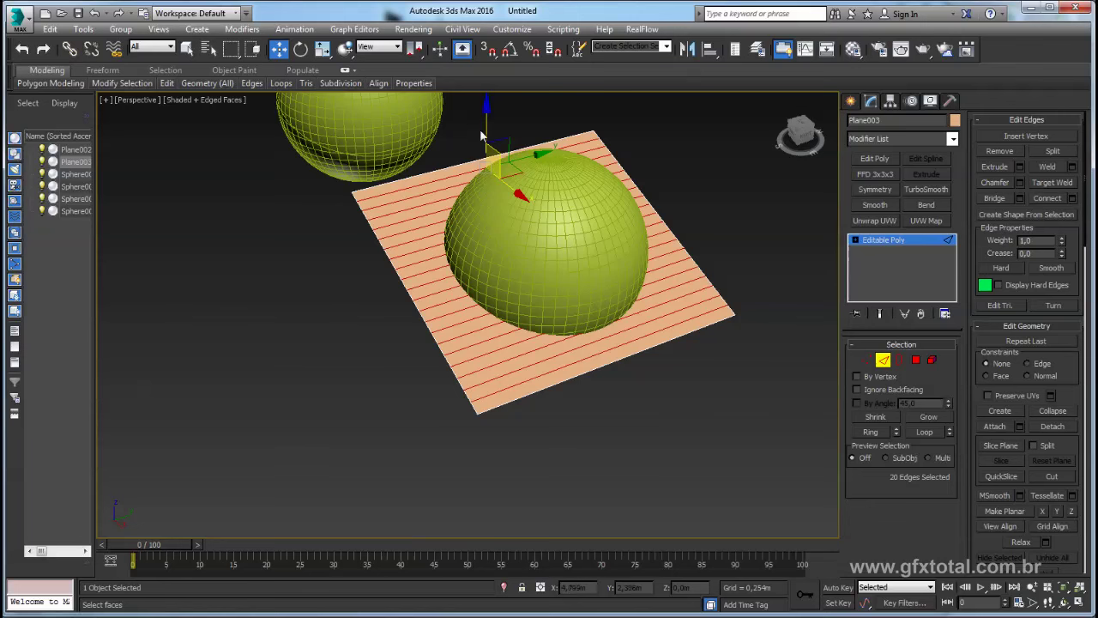
{"action": "key", "text": "alt+r"}
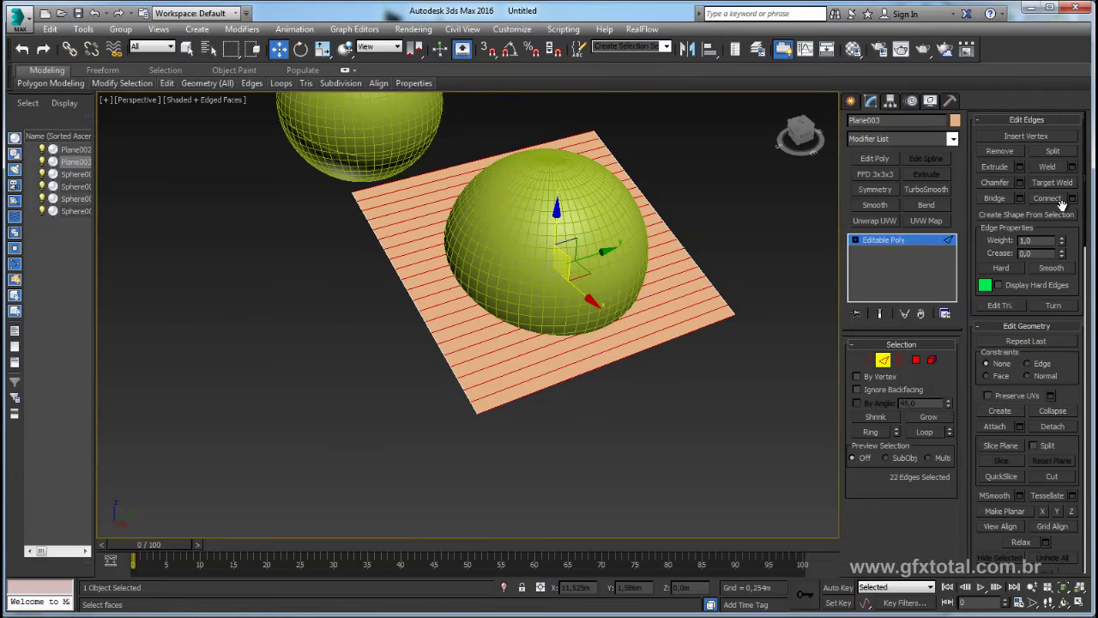
{"action": "left_click", "coordinate": [1071, 198]}
{"action": "left_click", "coordinate": [474, 381]}
{"action": "middle_click_drag", "start_coordinate": [510, 385], "coordinate": [703, 317], "text": "alt"}
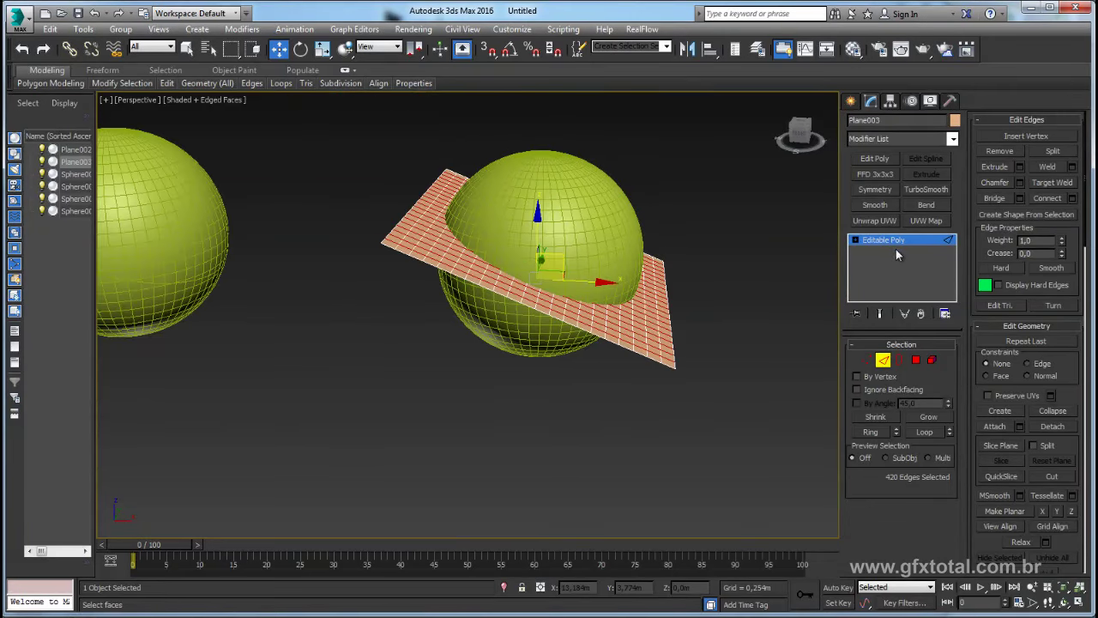
{"action": "middle_click_drag", "start_coordinate": [765, 246], "coordinate": [676, 307], "text": "alt"}
- Add a Noise modifier to the gridded plane with Fractal on and Z strength 1,293m
{"action": "scroll", "coordinate": [588, 321], "scroll_direction": "down", "scroll_amount": 3}
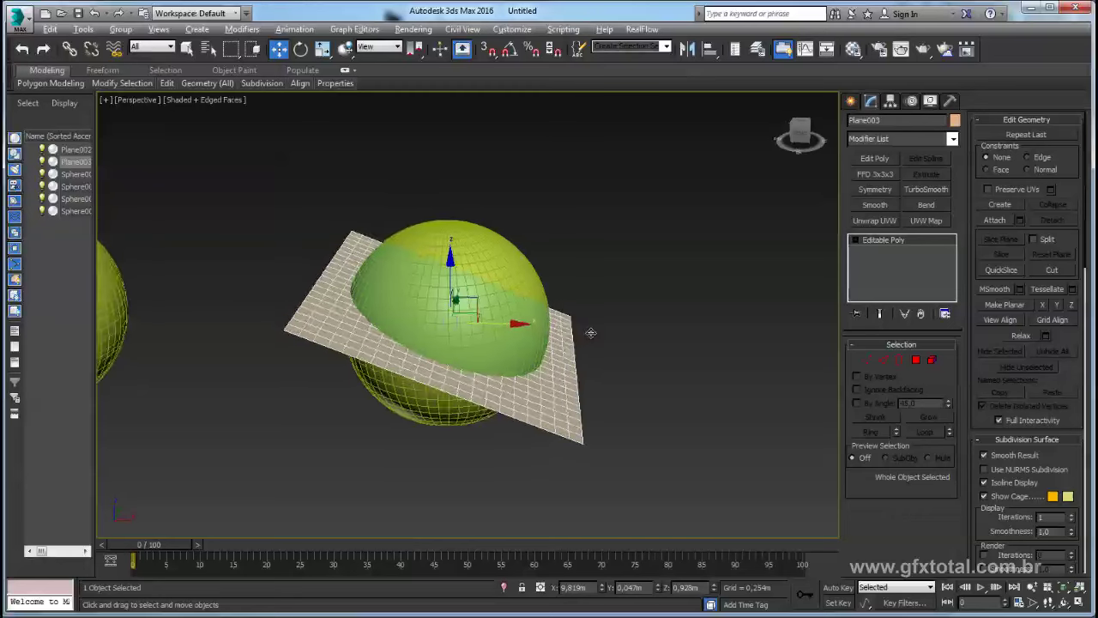
{"action": "middle_click_drag", "start_coordinate": [587, 321], "coordinate": [590, 326]}
{"action": "type", "text": "x"}
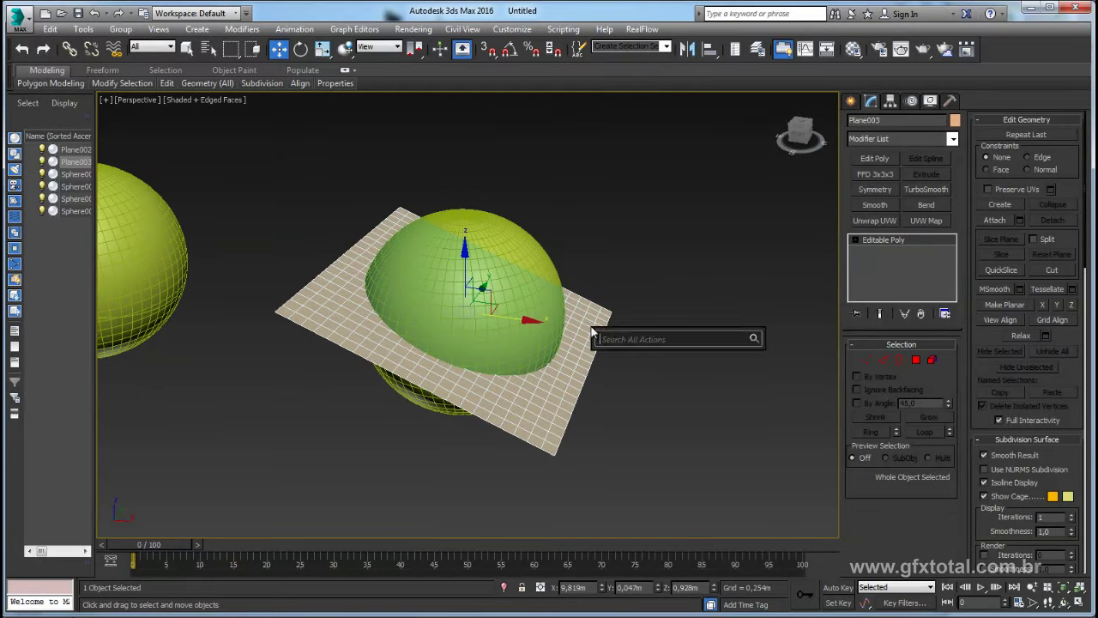
{"action": "type", "text": "noise"}
{"action": "key", "text": "Return"}
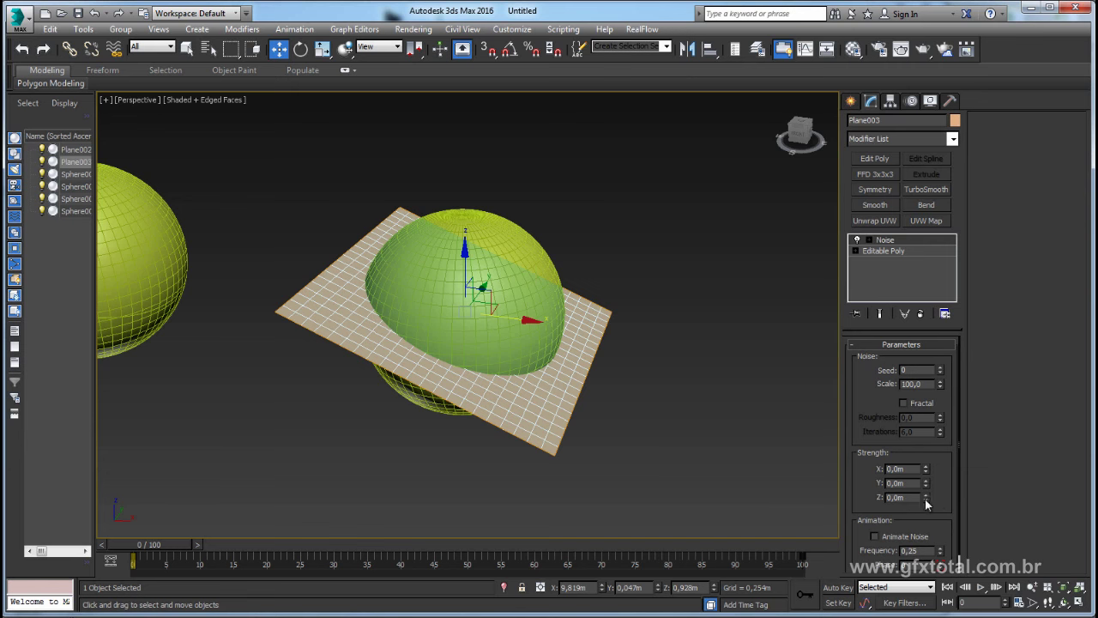
{"action": "left_click_drag", "start_coordinate": [925, 495], "coordinate": [925, 476]}
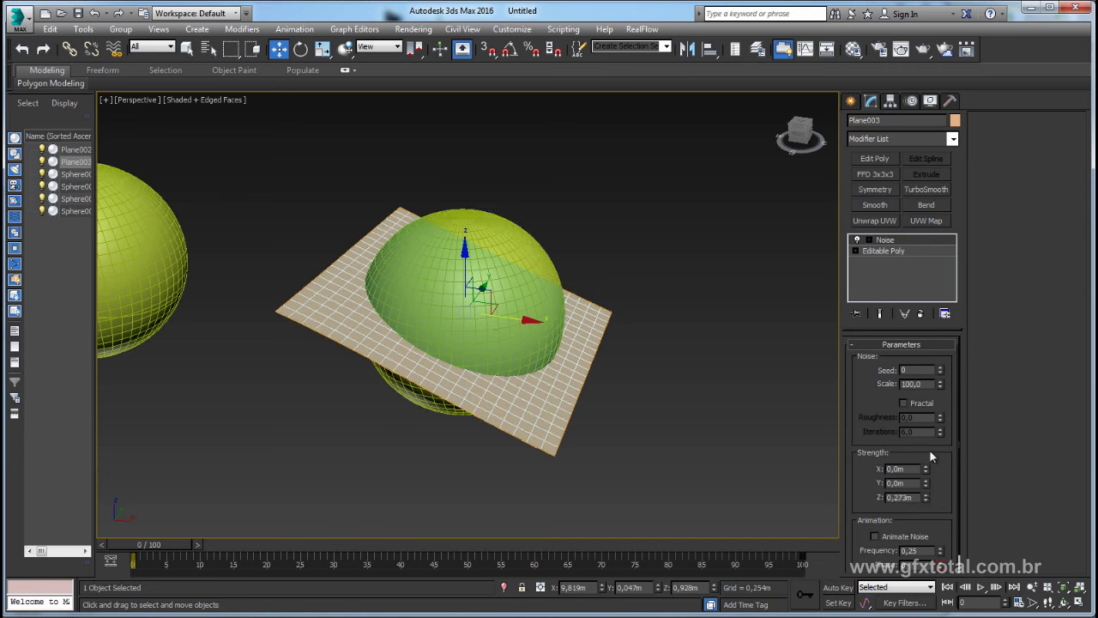
{"action": "left_click", "coordinate": [912, 404]}
{"action": "left_click_drag", "start_coordinate": [926, 497], "coordinate": [888, 221]}
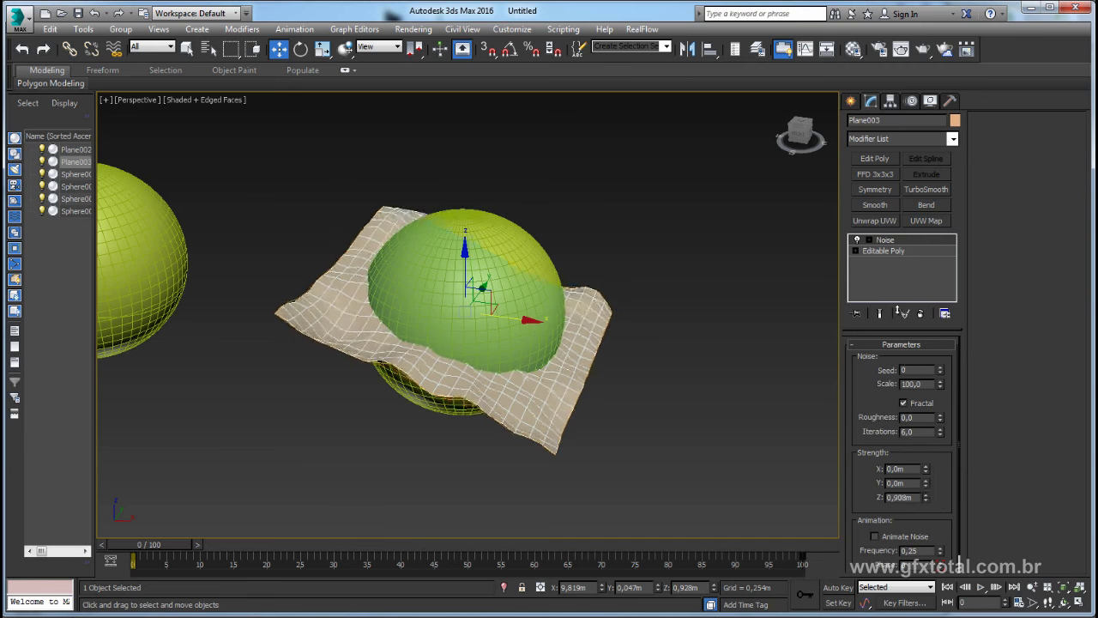
{"action": "mouse_move", "coordinate": [572, 320]}
{"action": "middle_mouse_down", "text": "alt"}
{"action": "mouse_move", "coordinate": [525, 356]}
{"action": "mouse_move", "coordinate": [514, 310]}
{"action": "middle_mouse_up", "text": "alt"}
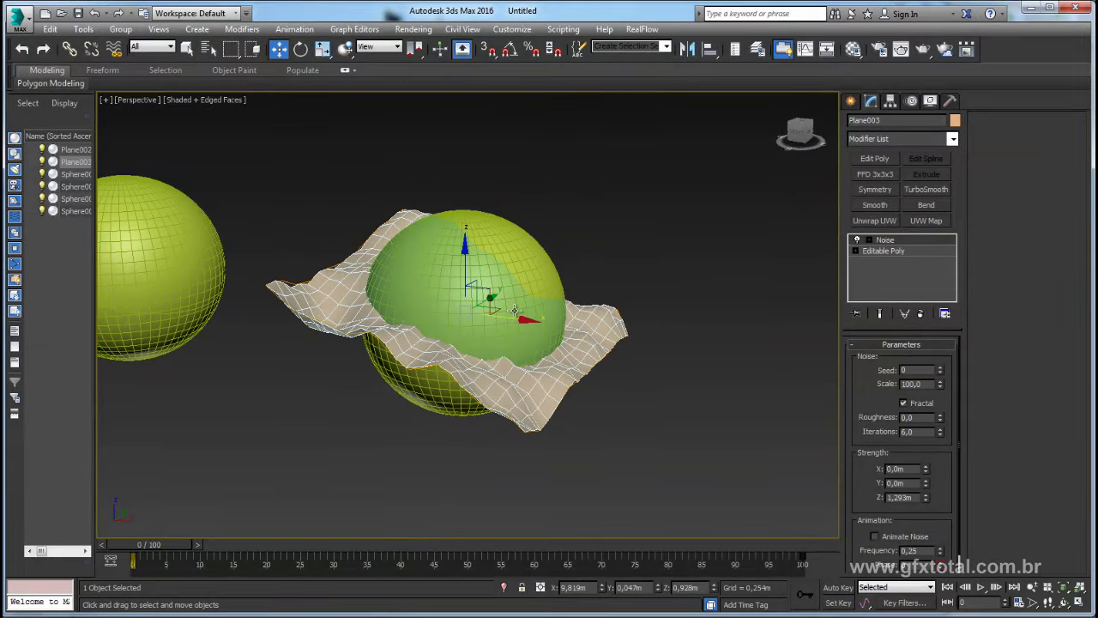
- Shift-rotate the crumpled plane into copies Plane004–Plane007 criss-crossing the sphere, then show Compound Objects
{"action": "key", "text": "e"}
{"action": "left_click_drag", "start_coordinate": [483, 312], "coordinate": [531, 296], "text": "shift"}
{"action": "left_click", "coordinate": [552, 370]}
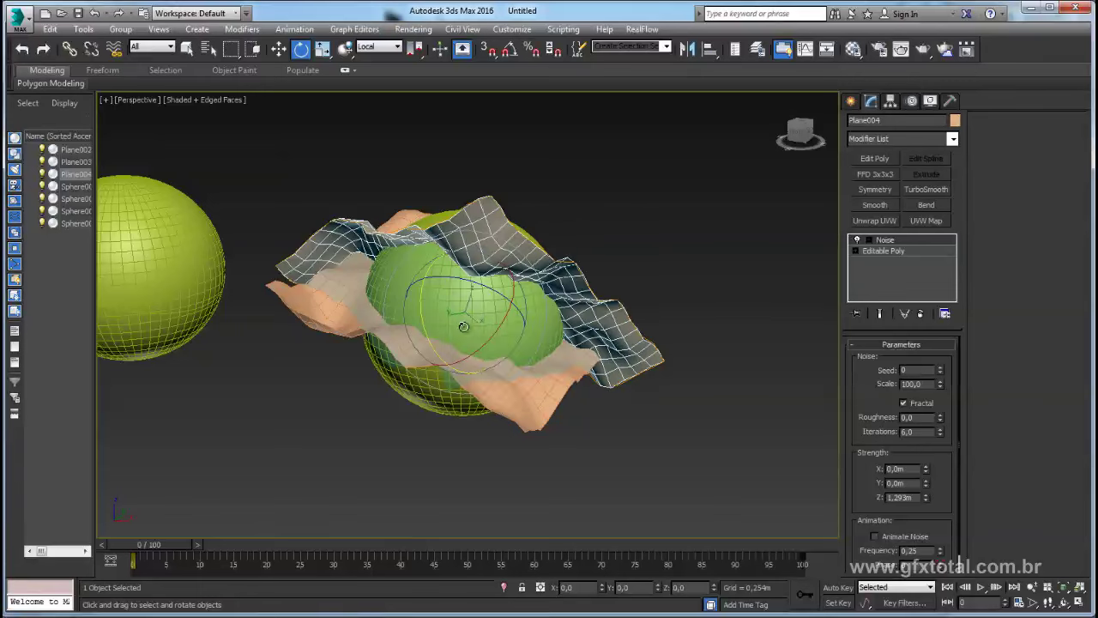
{"action": "mouse_move", "coordinate": [551, 370]}
{"action": "left_mouse_down", "text": "shift"}
{"action": "mouse_move", "coordinate": [541, 375]}
{"action": "mouse_move", "coordinate": [539, 336]}
{"action": "mouse_move", "coordinate": [574, 304]}
{"action": "left_mouse_up", "text": "shift"}
{"action": "left_click", "coordinate": [550, 374]}
{"action": "left_click", "coordinate": [541, 376]}
{"action": "left_click", "coordinate": [549, 370]}
{"action": "middle_click_drag", "start_coordinate": [575, 305], "coordinate": [841, 189], "text": "alt"}
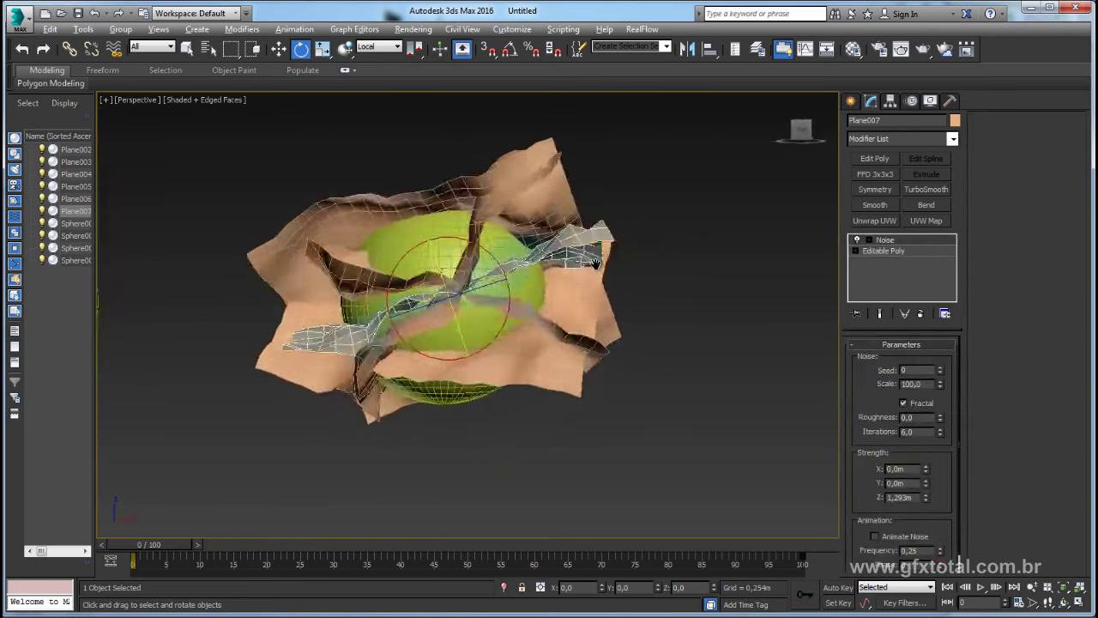
{"action": "left_click", "coordinate": [850, 101]}
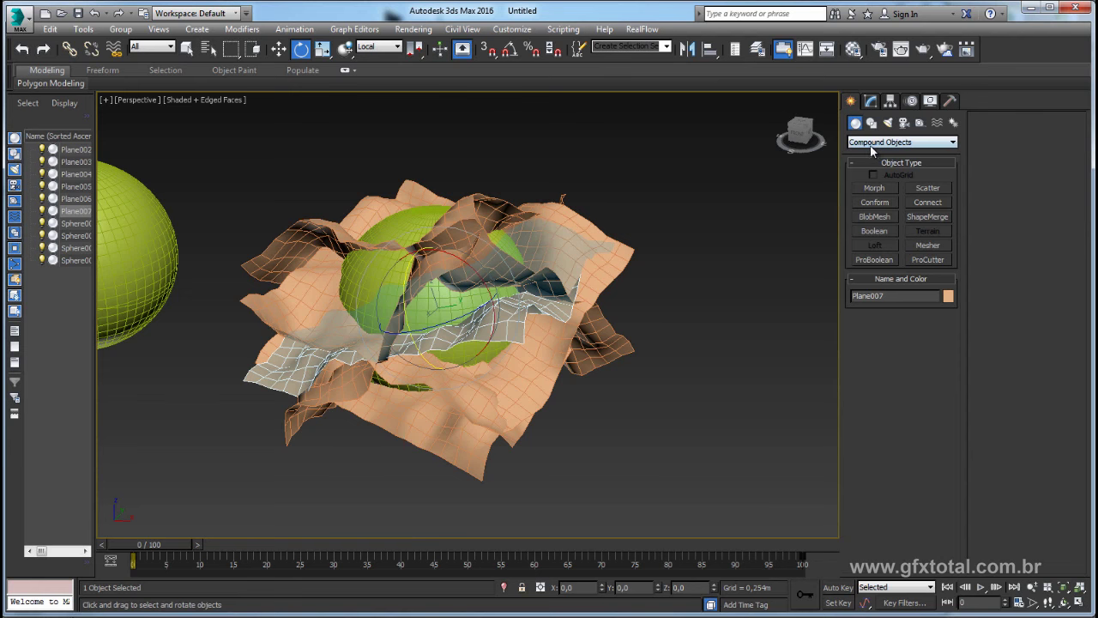
- Make Plane007 a ProCutter and add Plane006, Plane005, Plane004 and Plane003 as cutters
{"action": "middle_click_drag", "start_coordinate": [655, 299], "coordinate": [894, 290]}
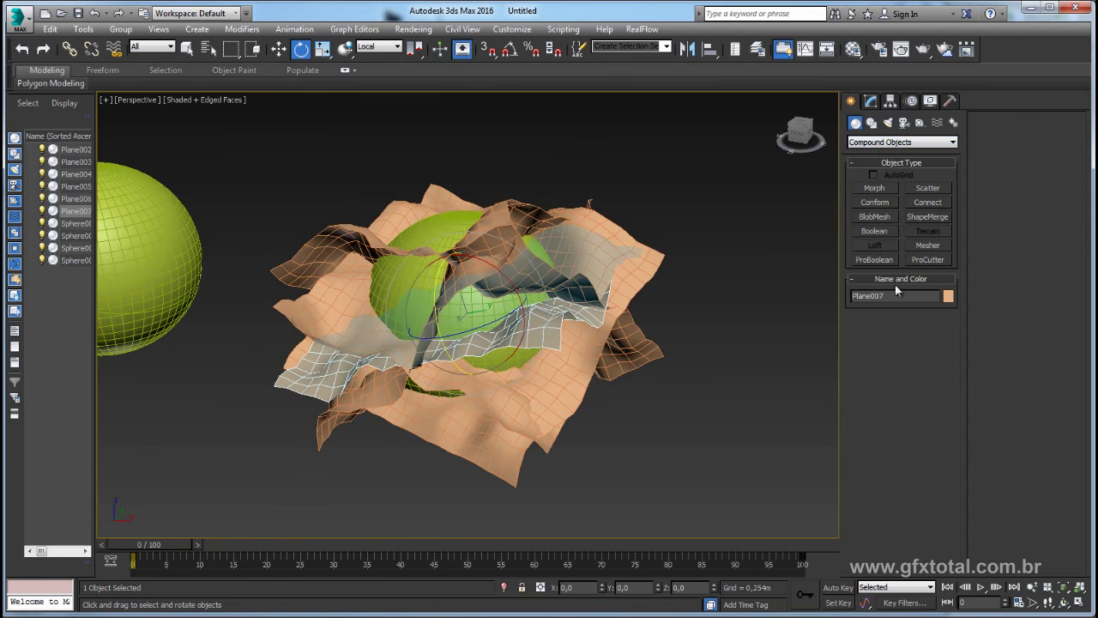
{"action": "left_click", "coordinate": [927, 260]}
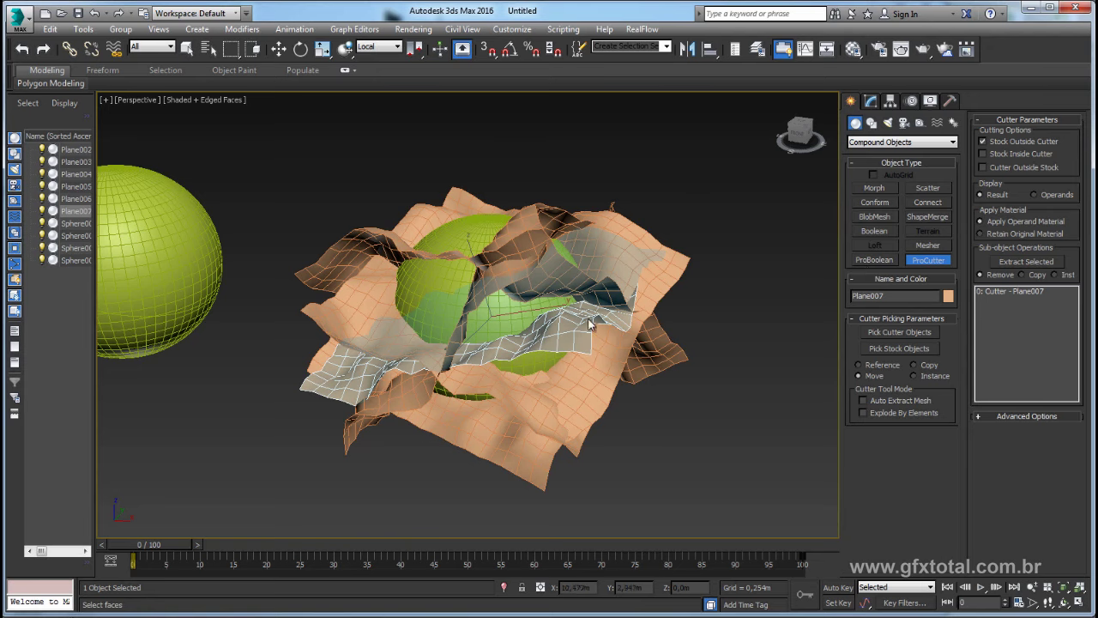
{"action": "scroll", "coordinate": [604, 326], "scroll_direction": "up", "scroll_amount": 3}
{"action": "scroll", "coordinate": [620, 333], "scroll_direction": "down", "scroll_amount": 3}
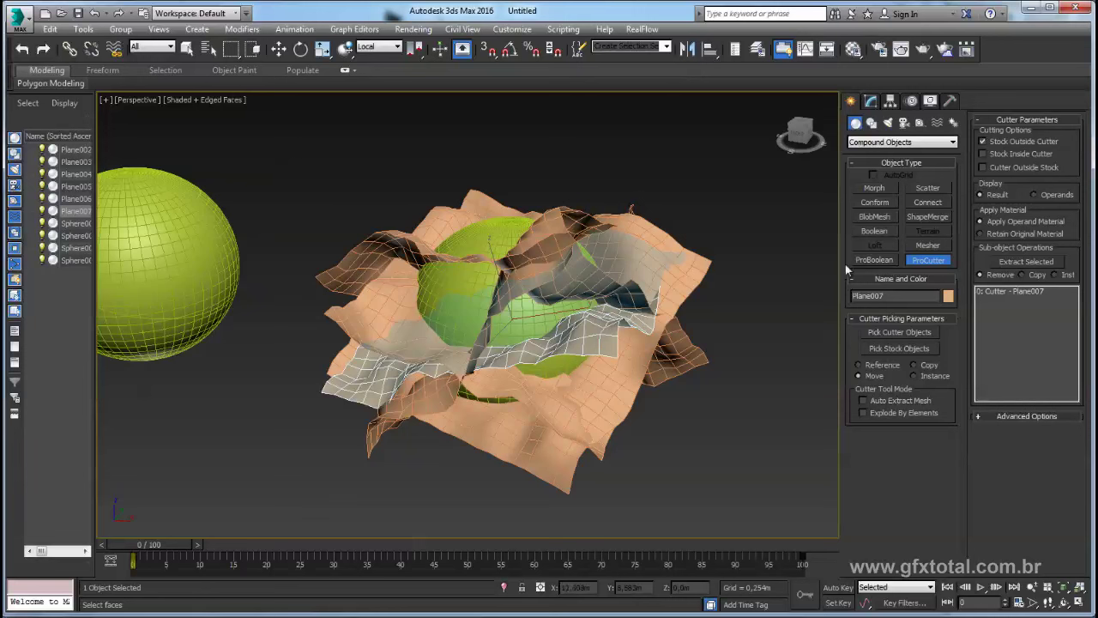
{"action": "left_click", "coordinate": [900, 331]}
{"action": "left_click", "coordinate": [665, 279]}
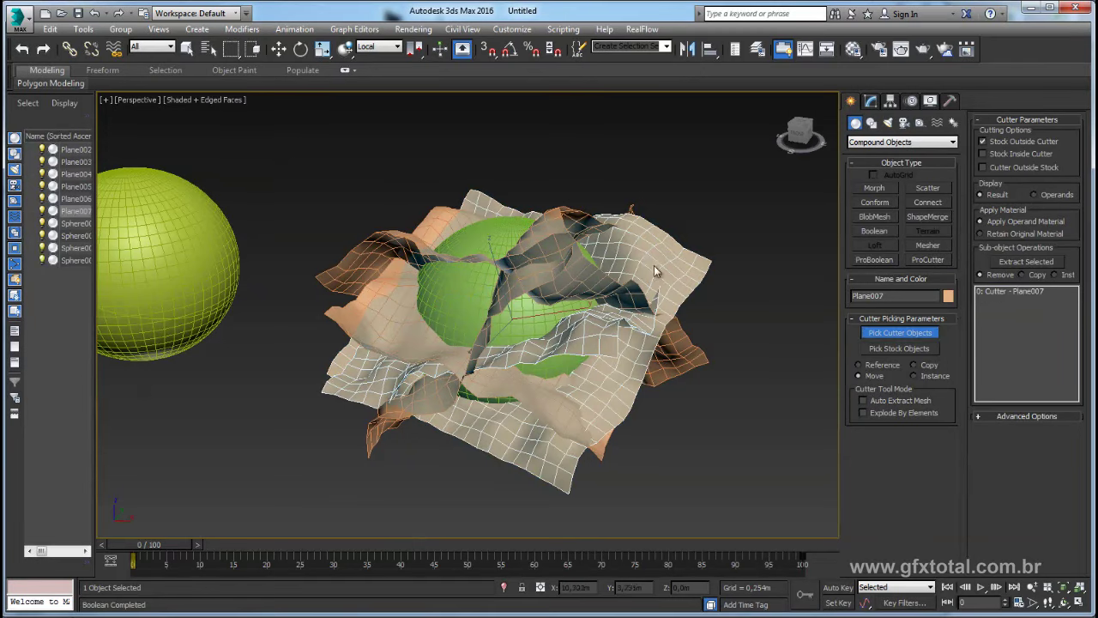
{"action": "left_click", "coordinate": [596, 225]}
{"action": "left_click", "coordinate": [648, 329]}
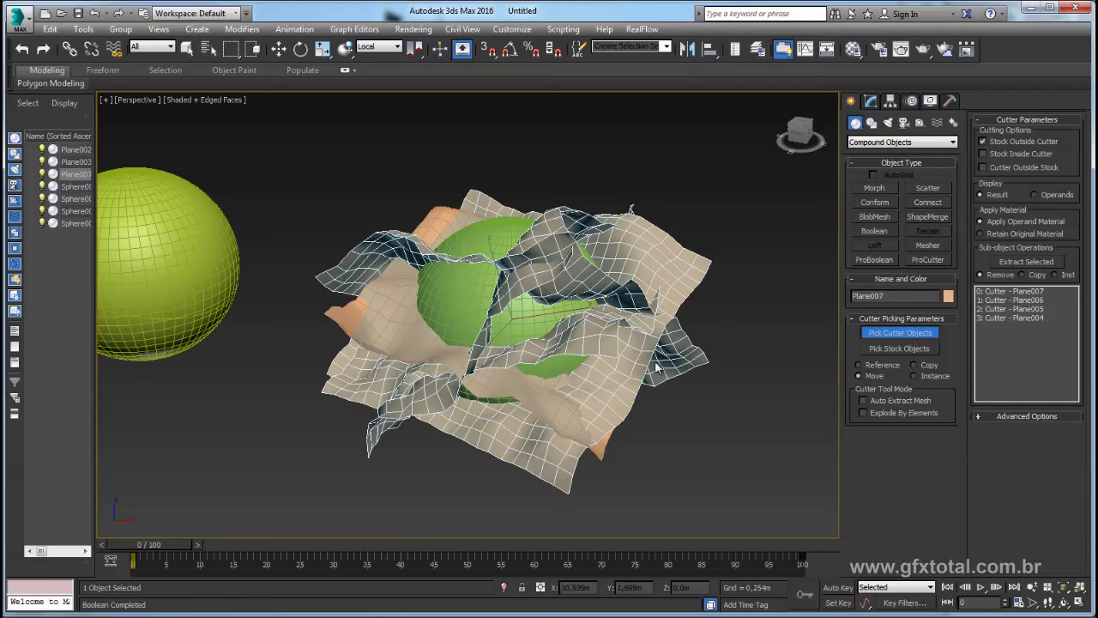
{"action": "left_click", "coordinate": [600, 452]}
{"action": "mouse_move", "coordinate": [600, 452]}
{"action": "middle_mouse_down", "text": "alt"}
{"action": "mouse_move", "coordinate": [651, 426]}
{"action": "mouse_move", "coordinate": [798, 443]}
{"action": "mouse_move", "coordinate": [678, 407]}
{"action": "mouse_move", "coordinate": [839, 381]}
{"action": "middle_mouse_up", "text": "alt"}
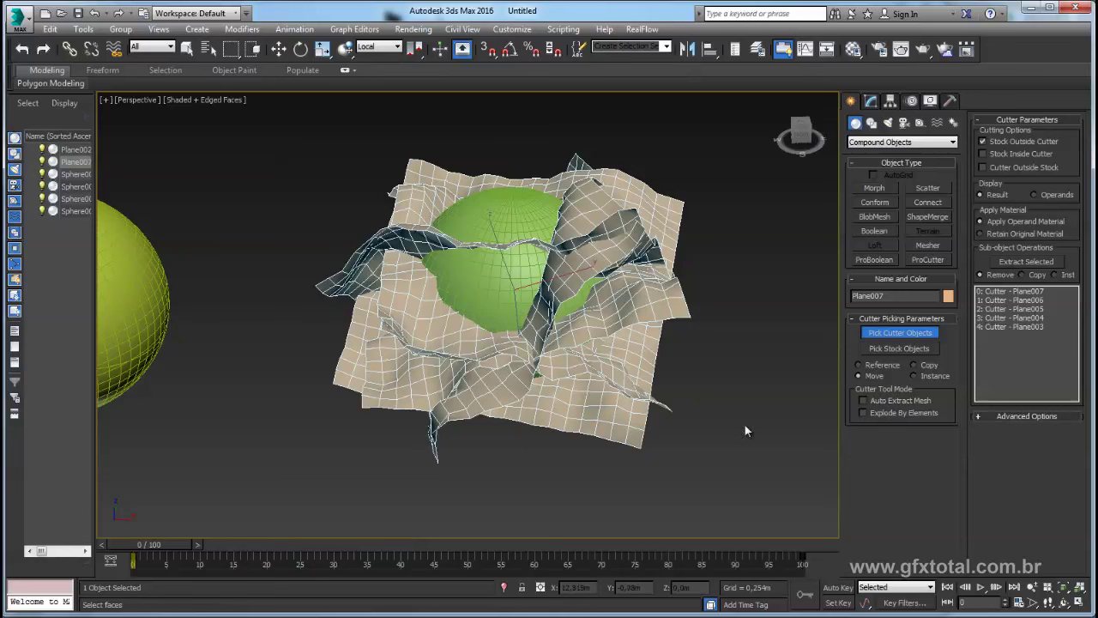
- Set the ProCutter to explode by elements and keep stock inside cutters, then pick the sphere as stock
{"action": "left_click", "coordinate": [863, 413]}
{"action": "middle_click_drag", "start_coordinate": [676, 296], "coordinate": [648, 328], "text": "alt"}
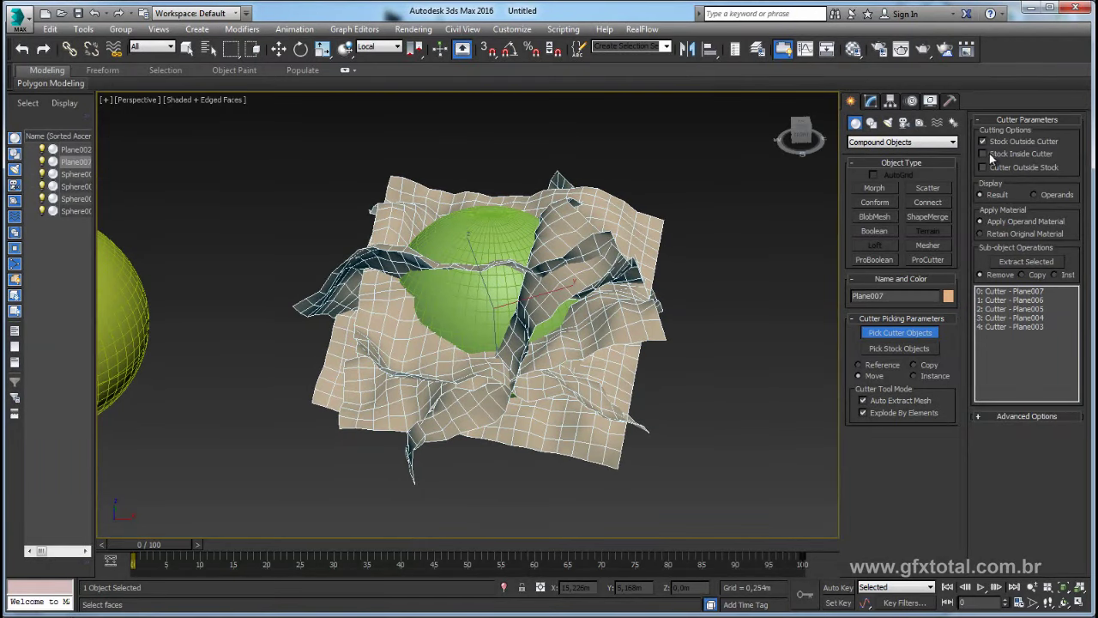
{"action": "left_click", "coordinate": [982, 153]}
{"action": "left_click", "coordinate": [982, 154]}
{"action": "middle_click_drag", "start_coordinate": [667, 260], "coordinate": [695, 279]}
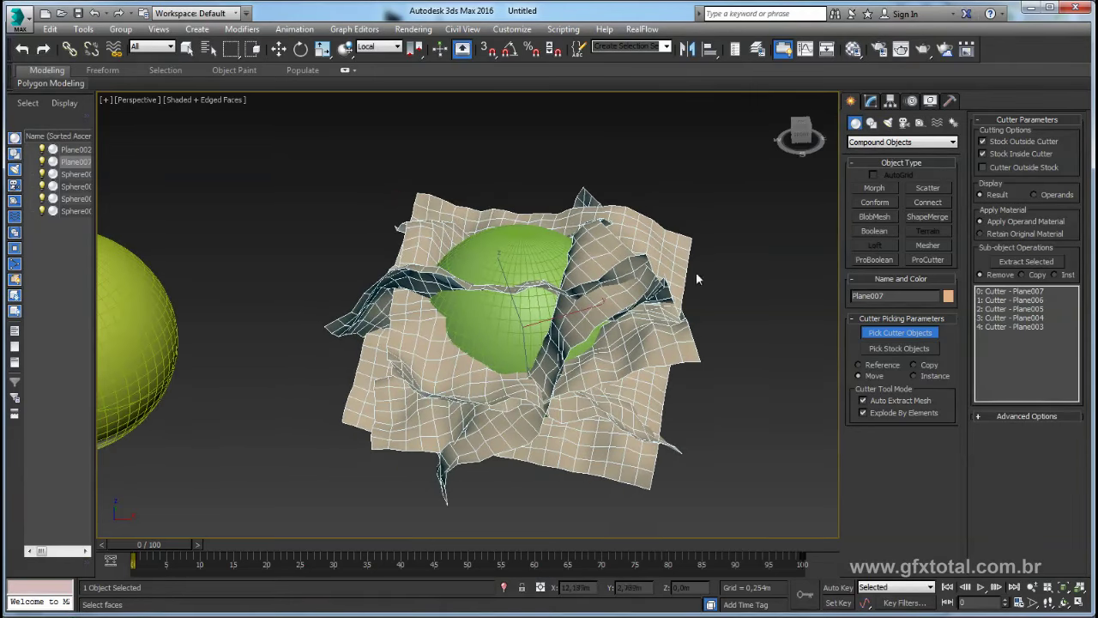
{"action": "left_click", "coordinate": [898, 350]}
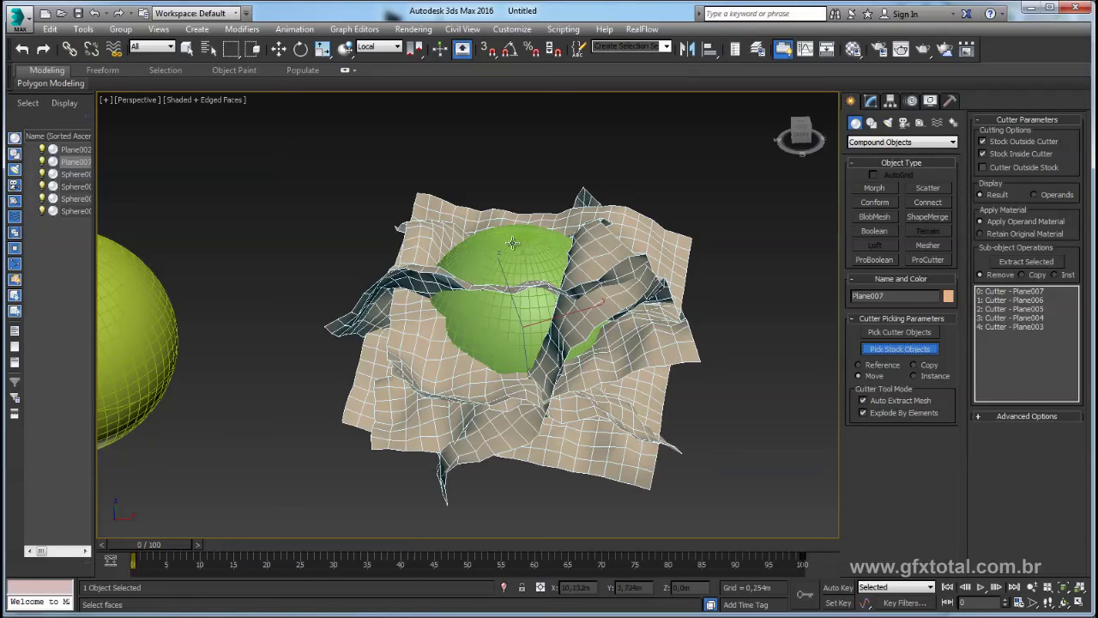
{"action": "left_click", "coordinate": [511, 243]}
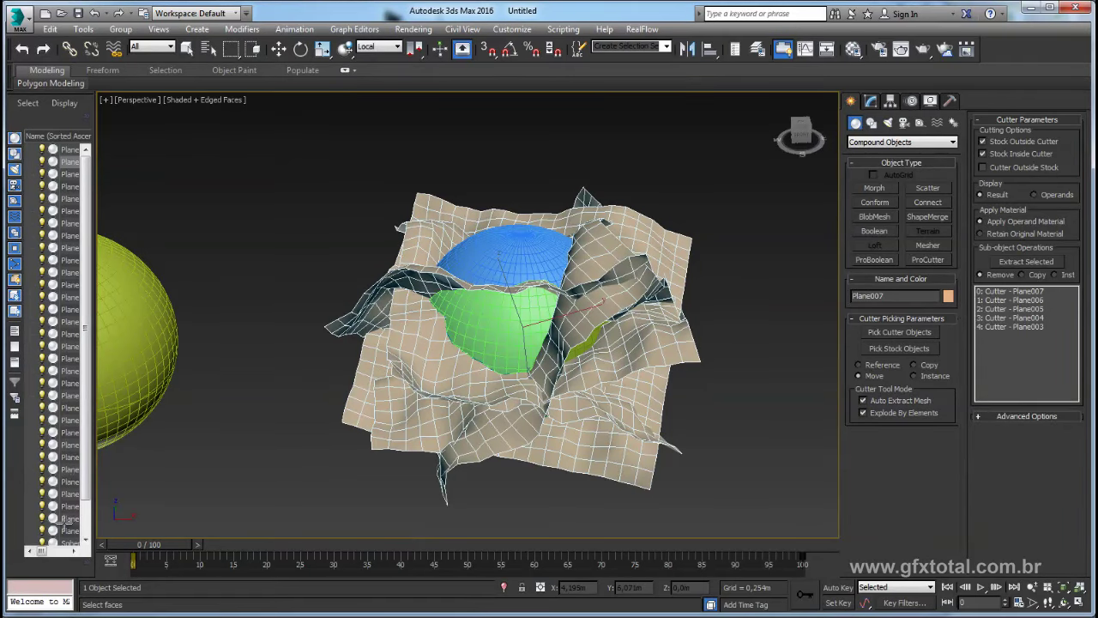
- Move the crumpled ProCutter plane far to the right of the cut sphere
{"action": "mouse_move", "coordinate": [715, 358]}
{"action": "middle_mouse_down", "text": "alt"}
{"action": "mouse_move", "coordinate": [569, 330]}
{"action": "mouse_move", "coordinate": [714, 347]}
{"action": "mouse_move", "coordinate": [721, 359]}
{"action": "middle_mouse_up", "text": "alt"}
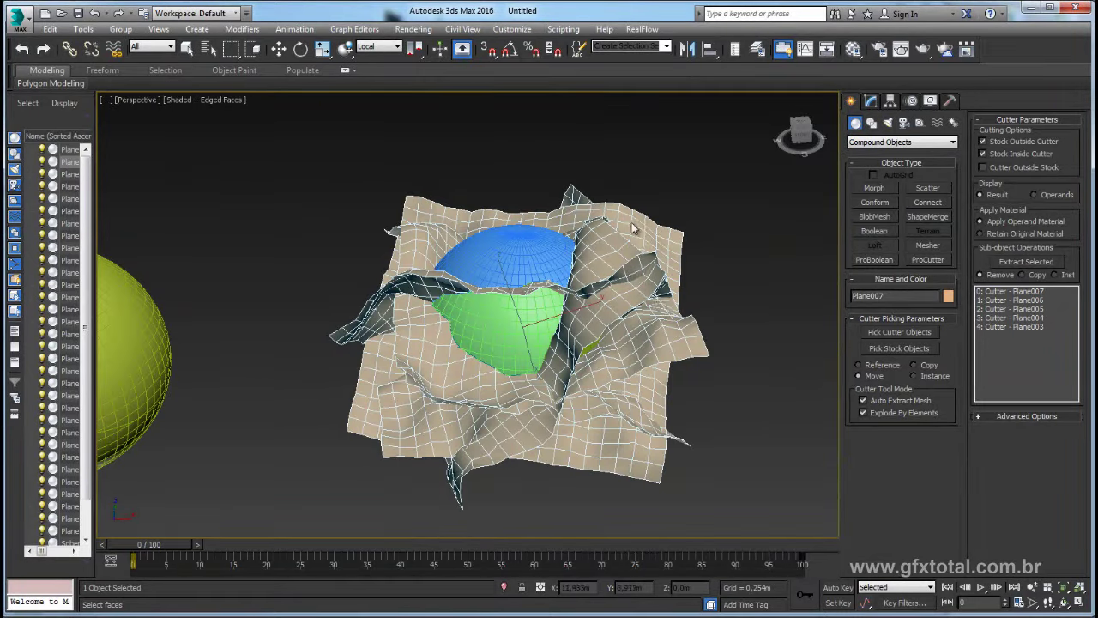
{"action": "left_click", "coordinate": [278, 49]}
{"action": "scroll", "coordinate": [580, 316], "scroll_direction": "down", "scroll_amount": 3}
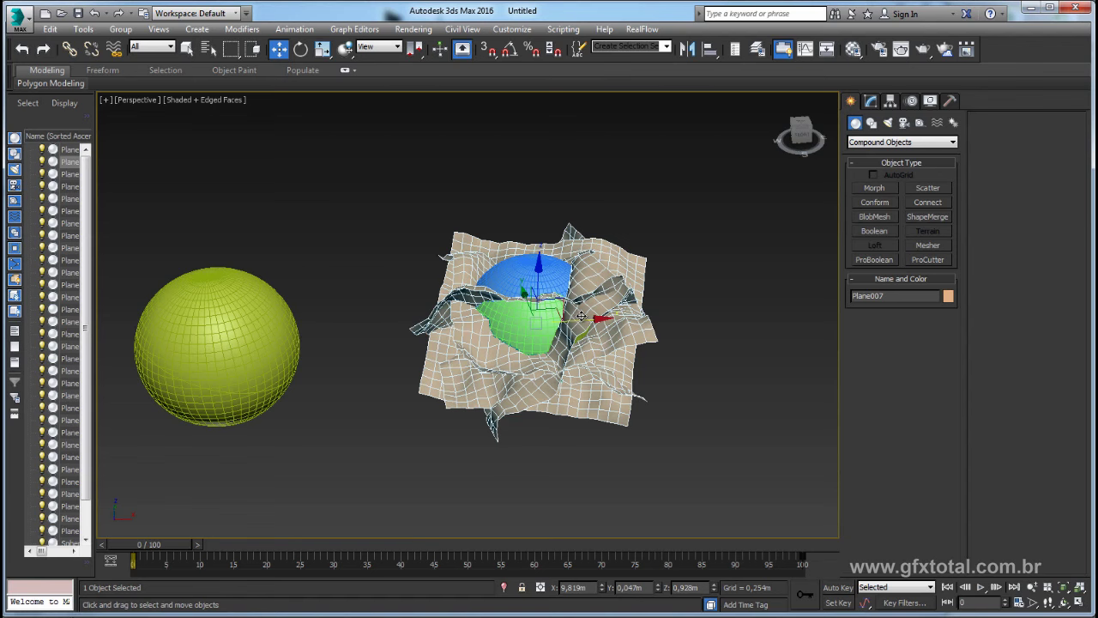
{"action": "left_click_drag", "start_coordinate": [598, 318], "coordinate": [836, 316]}
{"action": "scroll", "coordinate": [508, 313], "scroll_direction": "up", "scroll_amount": 2}
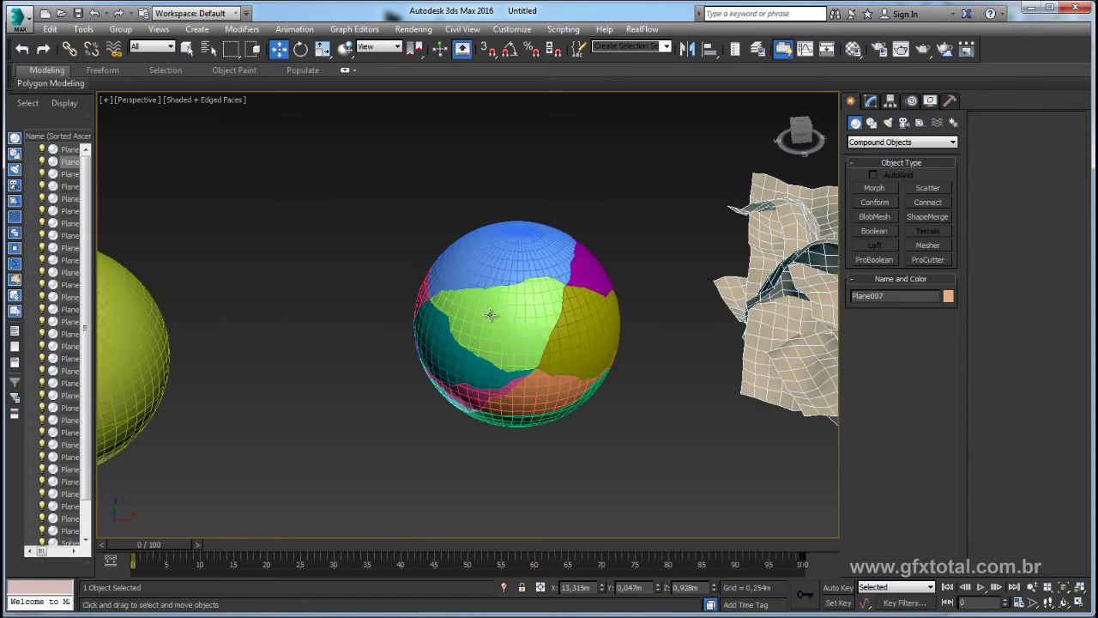
{"action": "scroll", "coordinate": [508, 312], "scroll_direction": "up", "scroll_amount": 2}
- Drag the green, yellow, magenta, dark blue and purple fragments away from the sphere
{"action": "left_click", "coordinate": [507, 312]}
{"action": "middle_click_drag", "start_coordinate": [595, 321], "coordinate": [596, 334], "text": "alt"}
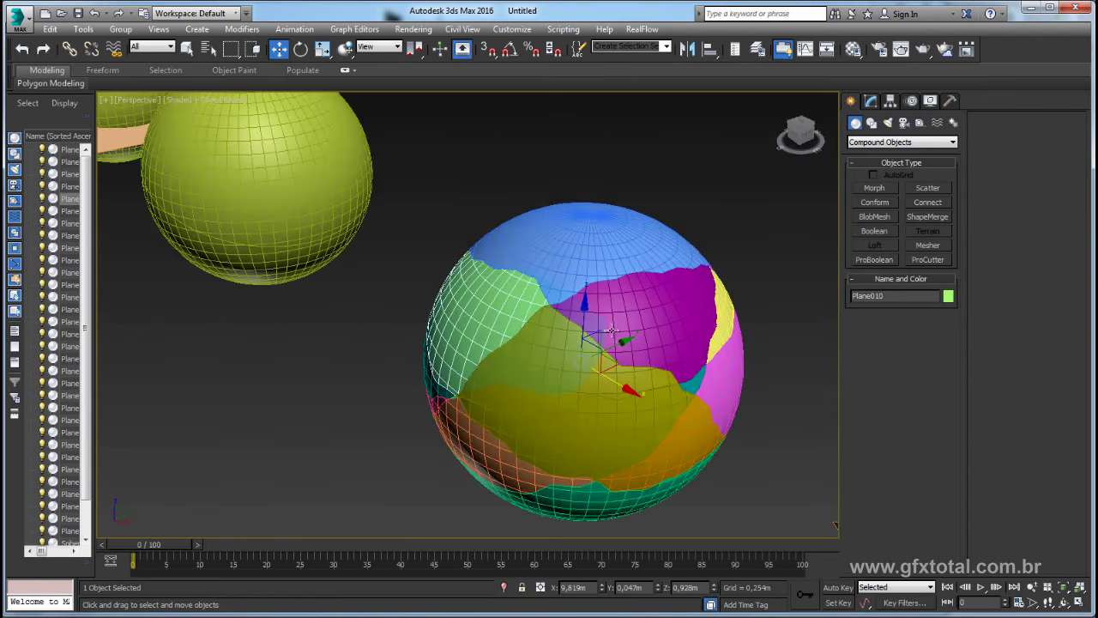
{"action": "left_click_drag", "start_coordinate": [596, 334], "coordinate": [369, 296]}
{"action": "middle_click_drag", "start_coordinate": [369, 296], "coordinate": [530, 296], "text": "alt"}
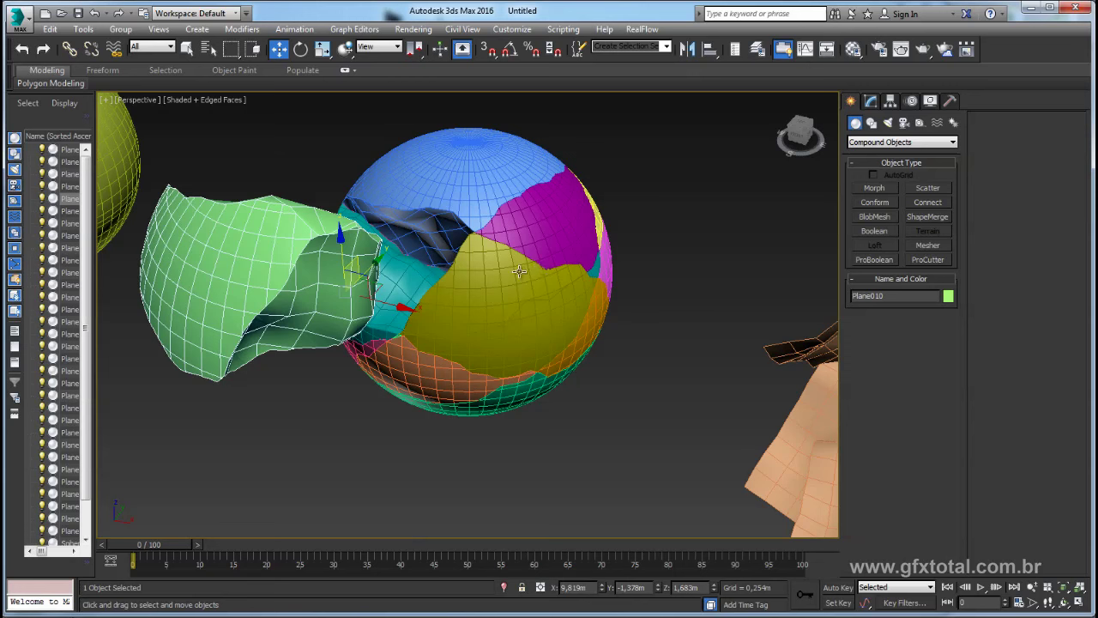
{"action": "left_click", "coordinate": [530, 296]}
{"action": "left_click_drag", "start_coordinate": [530, 296], "coordinate": [626, 446]}
{"action": "left_click", "coordinate": [569, 232]}
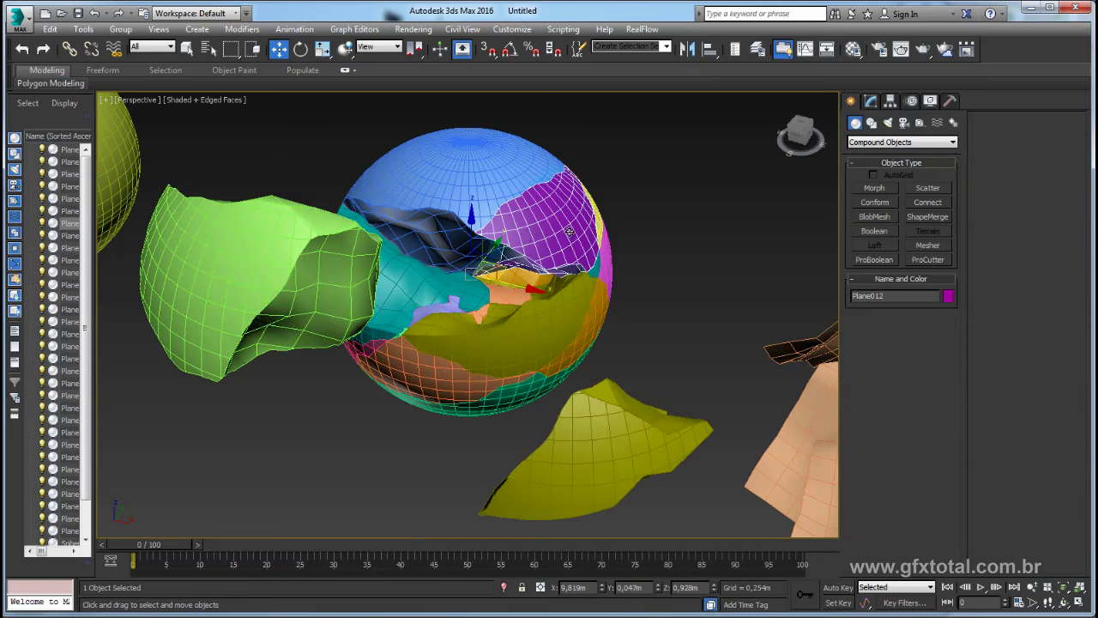
{"action": "left_click_drag", "start_coordinate": [501, 238], "coordinate": [638, 207]}
{"action": "left_click", "coordinate": [467, 209]}
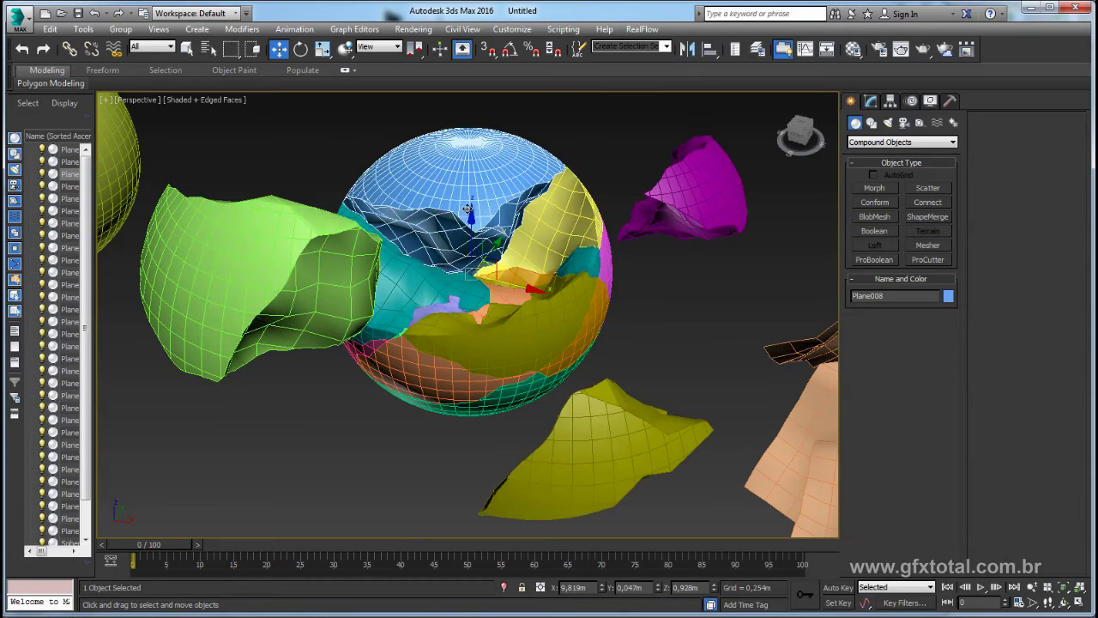
{"action": "left_click_drag", "start_coordinate": [495, 251], "coordinate": [455, 151]}
{"action": "left_click", "coordinate": [500, 201]}
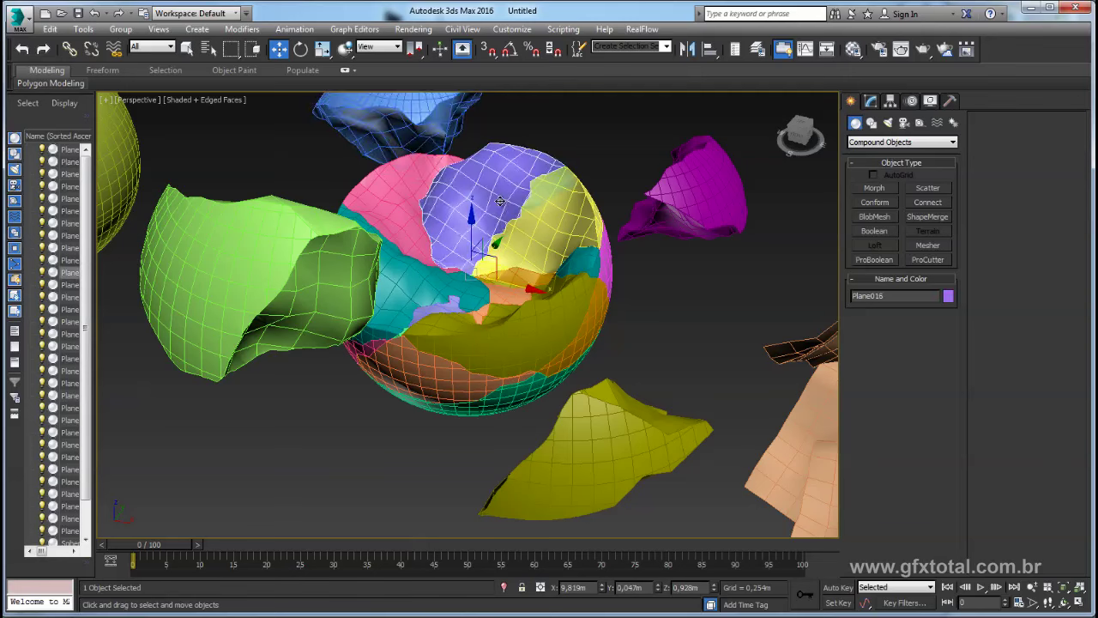
{"action": "left_click_drag", "start_coordinate": [503, 266], "coordinate": [534, 174]}
- Orbit, zoom and pan the view to review the scattered fragments
{"action": "mouse_move", "coordinate": [610, 184]}
{"action": "middle_mouse_down", "text": "alt"}
{"action": "mouse_move", "coordinate": [637, 207]}
{"action": "mouse_move", "coordinate": [269, 395]}
{"action": "middle_mouse_up", "text": "alt"}
{"action": "scroll", "coordinate": [636, 208], "scroll_direction": "down", "scroll_amount": 5}
{"action": "scroll", "coordinate": [636, 208], "scroll_direction": "down", "scroll_amount": 3}
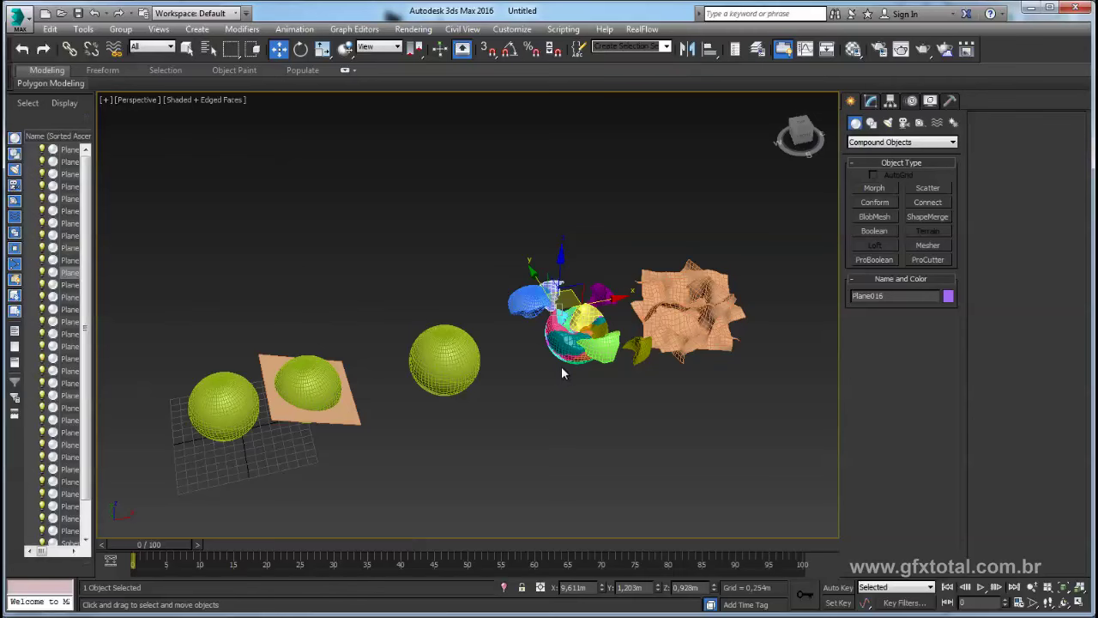
{"action": "scroll", "coordinate": [561, 366], "scroll_direction": "up", "scroll_amount": 2}
{"action": "scroll", "coordinate": [568, 289], "scroll_direction": "up", "scroll_amount": 3}
{"action": "mouse_move", "coordinate": [355, 306]}
{"action": "middle_mouse_down"}
{"action": "mouse_move", "coordinate": [428, 211]}
{"action": "mouse_move", "coordinate": [456, 232]}
{"action": "middle_mouse_up"}
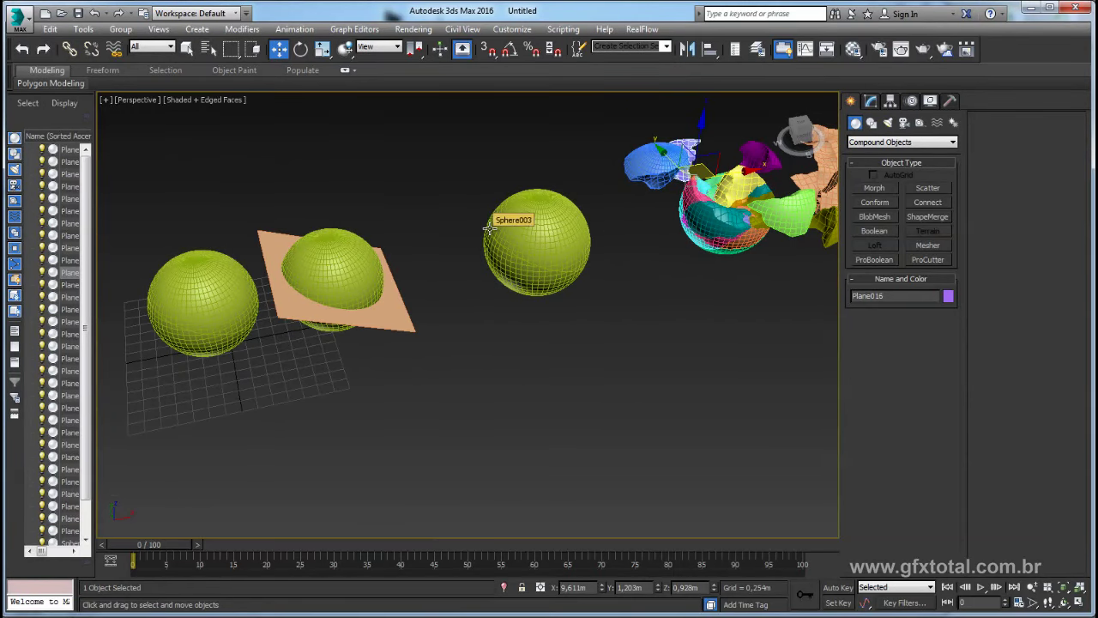
{"action": "middle_click_drag", "start_coordinate": [635, 247], "coordinate": [469, 294]}
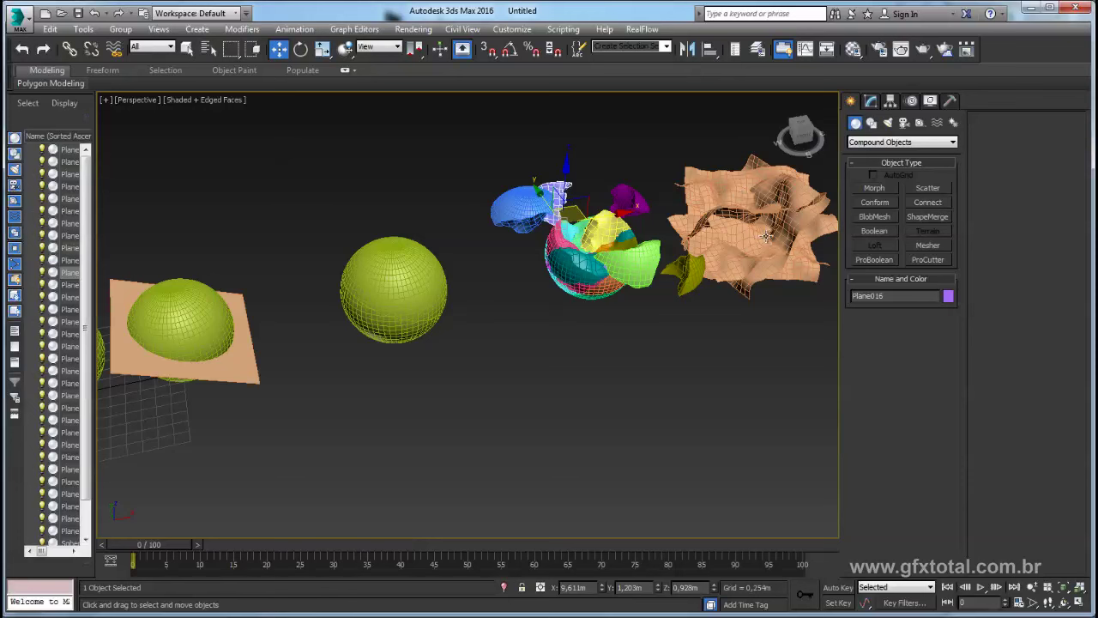
{"action": "scroll", "coordinate": [525, 318], "scroll_direction": "down", "scroll_amount": 2}
{"action": "scroll", "coordinate": [558, 314], "scroll_direction": "down", "scroll_amount": 2}
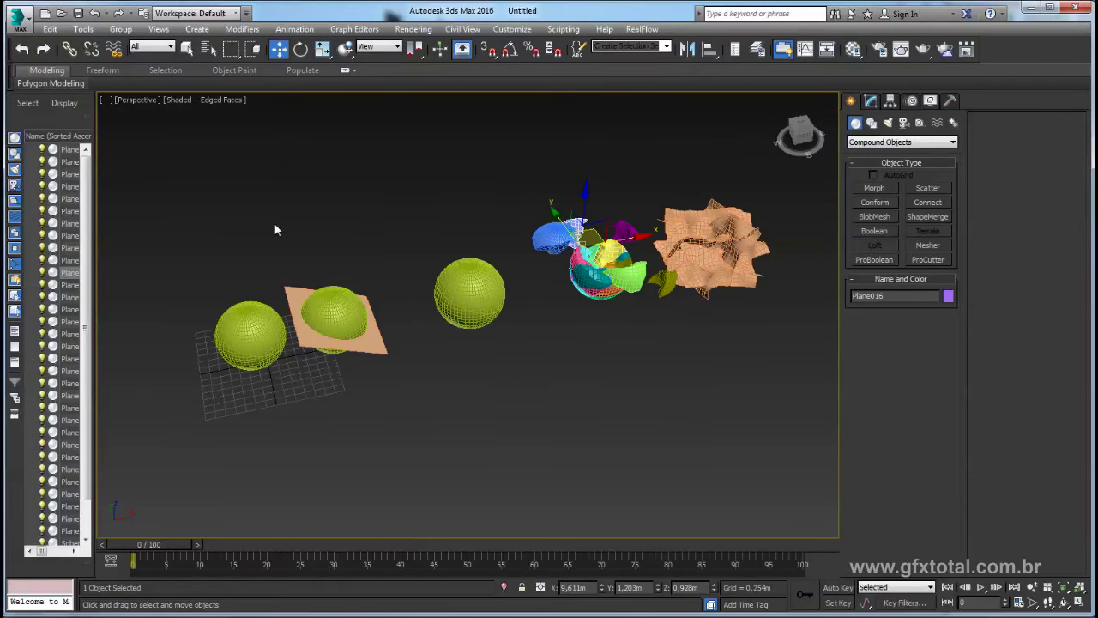
{"action": "middle_click_drag", "start_coordinate": [471, 261], "coordinate": [475, 269]}
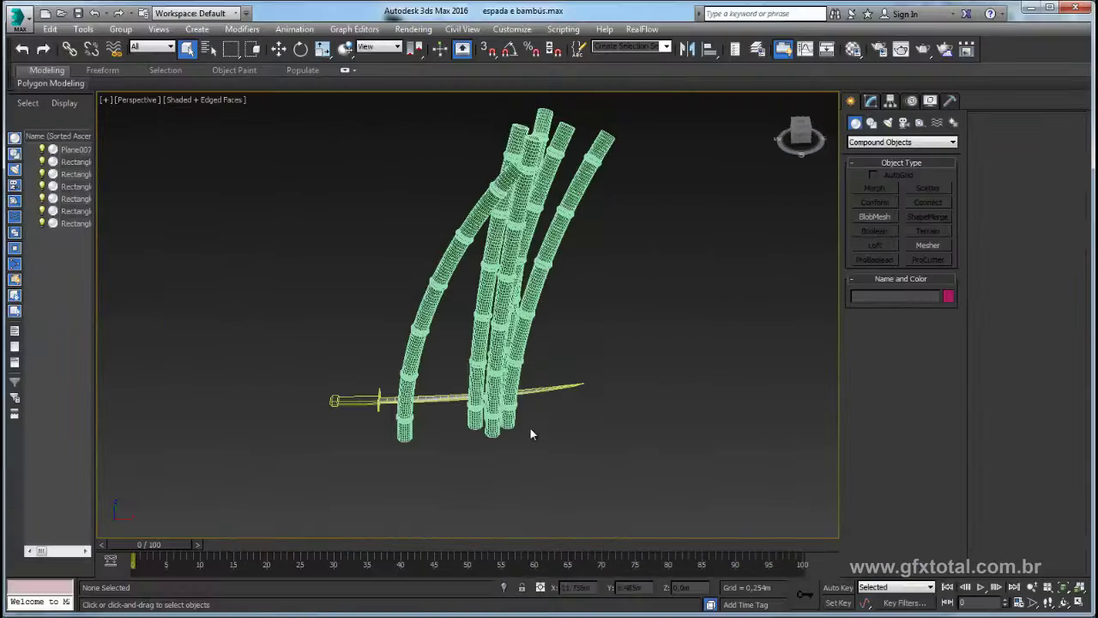
- Move the katana and the left bamboo stalk left along X
{"action": "middle_click_drag", "start_coordinate": [529, 426], "coordinate": [597, 355]}
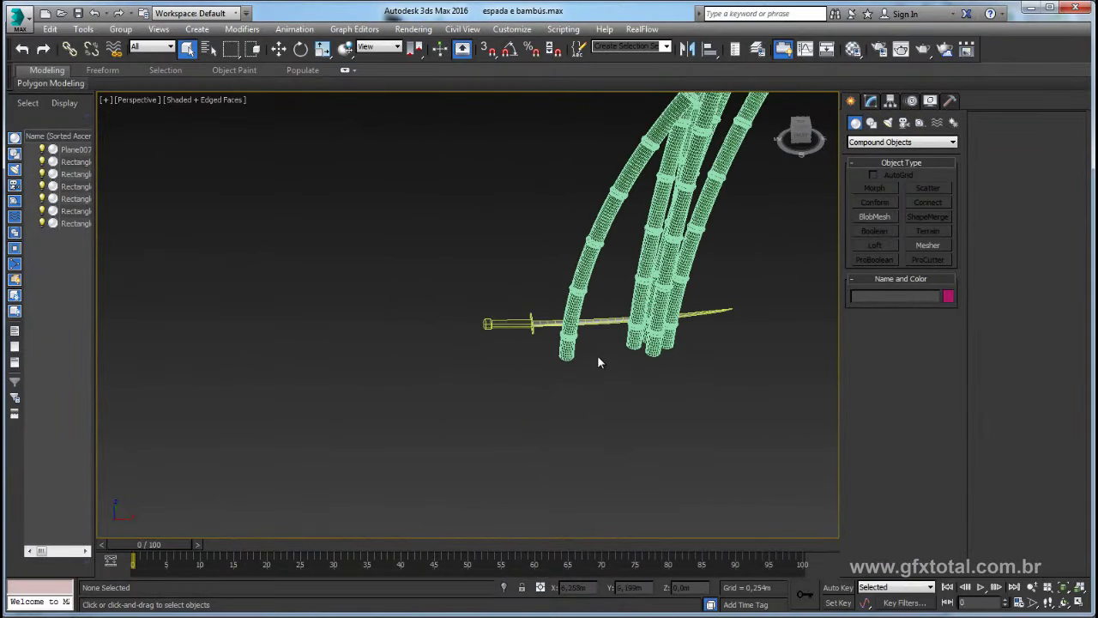
{"action": "left_click_drag", "start_coordinate": [517, 304], "coordinate": [523, 330]}
{"action": "key", "text": "w"}
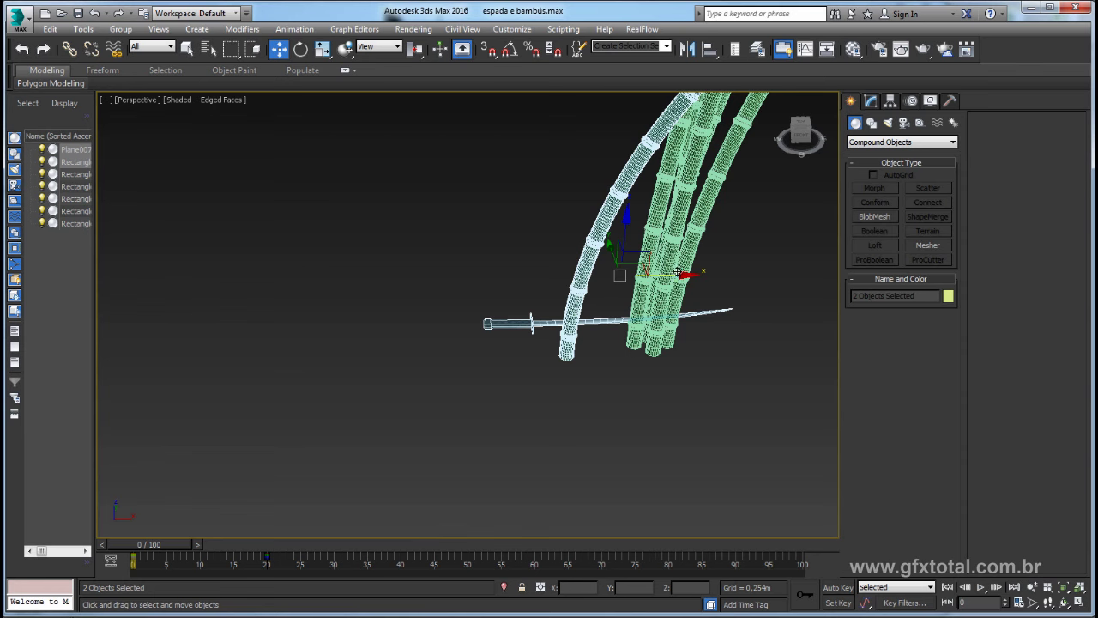
{"action": "mouse_move", "coordinate": [633, 277]}
{"action": "left_mouse_down"}
{"action": "mouse_move", "coordinate": [477, 277]}
{"action": "mouse_move", "coordinate": [497, 277]}
{"action": "left_mouse_up"}
{"action": "mouse_move", "coordinate": [497, 277]}
{"action": "middle_mouse_down", "text": "alt"}
{"action": "mouse_move", "coordinate": [546, 395]}
{"action": "mouse_move", "coordinate": [513, 361]}
{"action": "mouse_move", "coordinate": [595, 374]}
{"action": "mouse_move", "coordinate": [561, 378]}
{"action": "middle_mouse_up", "text": "alt"}
- Deselect everything and set the Create panel category to Standard Primitives
{"action": "left_click", "coordinate": [561, 378]}
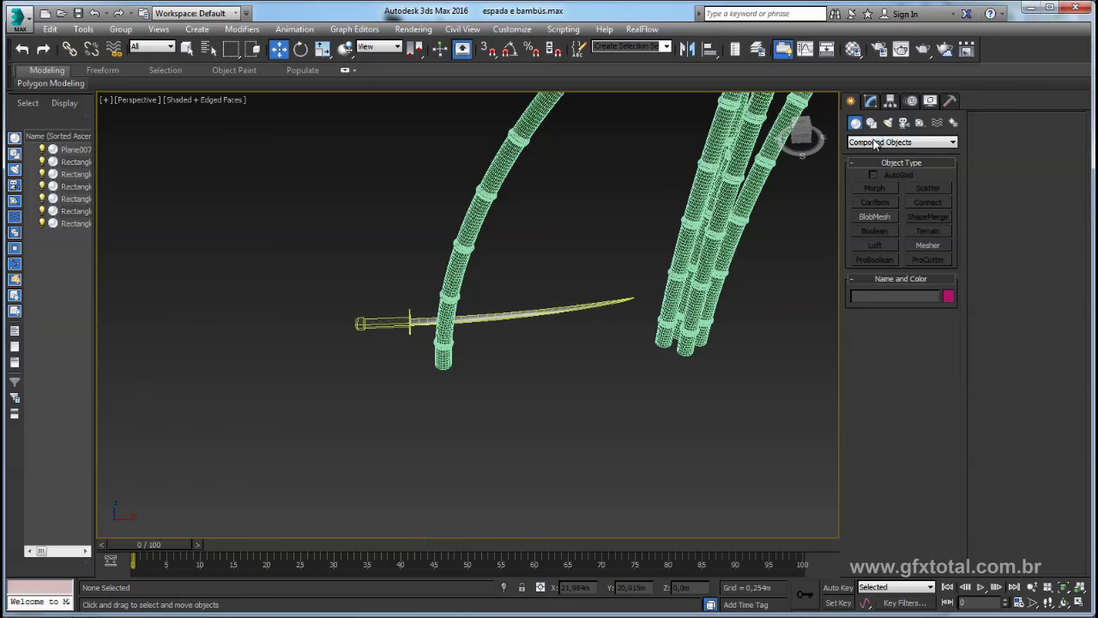
{"action": "left_click", "coordinate": [868, 141]}
{"action": "left_click", "coordinate": [868, 155]}
- Draw a new plane near the bamboo and raise it upward
{"action": "left_click", "coordinate": [928, 245]}
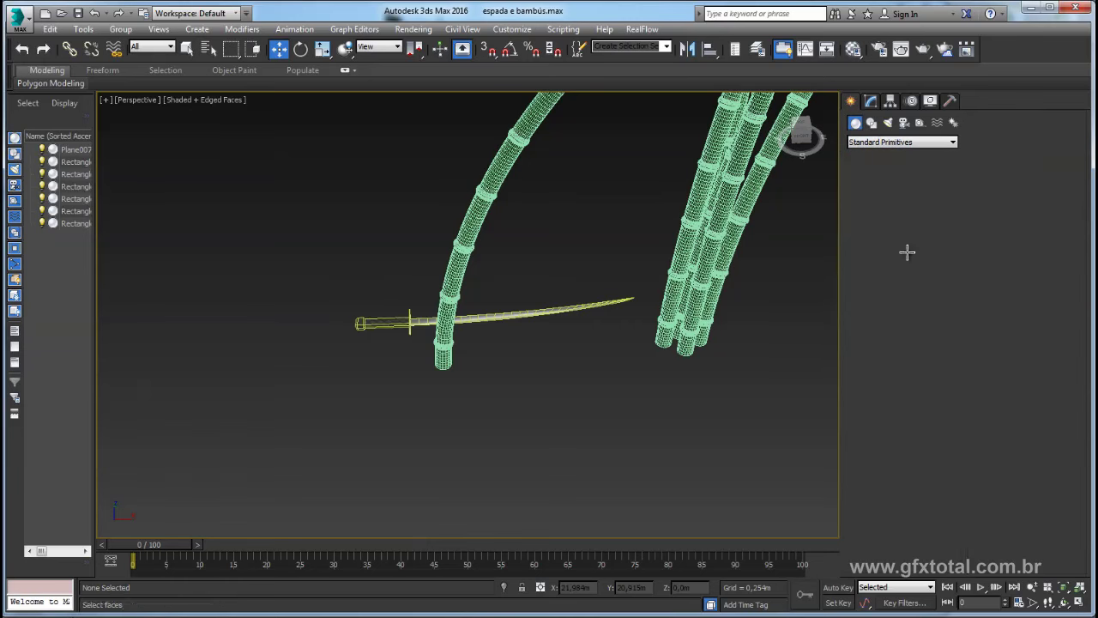
{"action": "mouse_move", "coordinate": [446, 383]}
{"action": "left_mouse_down"}
{"action": "mouse_move", "coordinate": [523, 439]}
{"action": "mouse_move", "coordinate": [557, 441]}
{"action": "left_mouse_up"}
{"action": "middle_click_drag", "start_coordinate": [557, 438], "coordinate": [583, 386], "text": "alt"}
{"action": "key", "text": "w"}
{"action": "left_click_drag", "start_coordinate": [582, 386], "coordinate": [541, 313]}
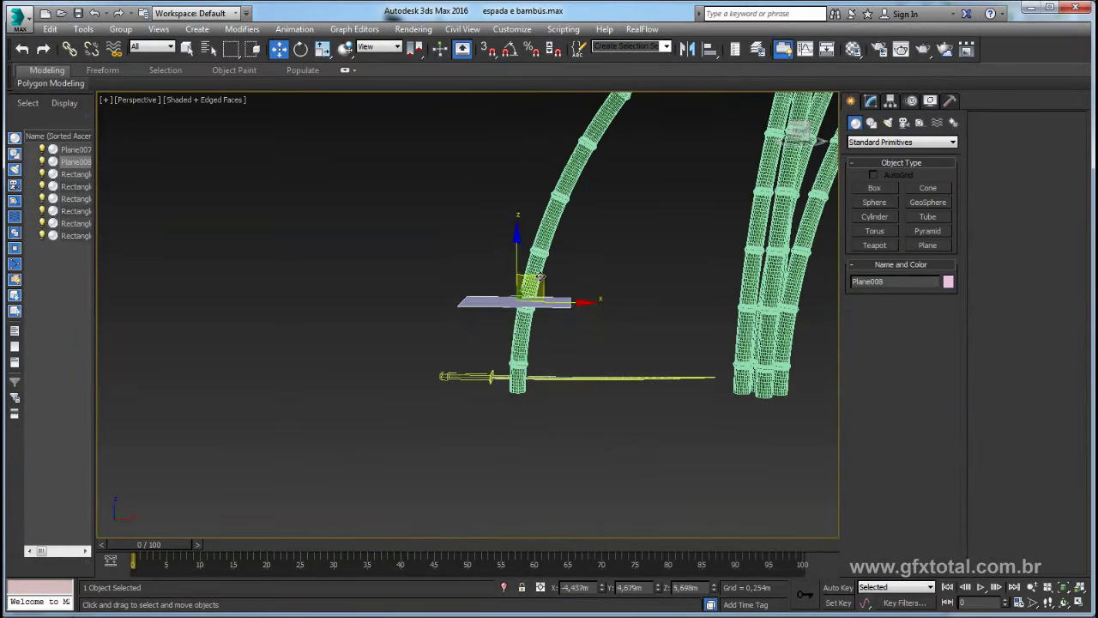
- Rotate the plane about 37° around Y so it sits diagonally and edge-on
{"action": "key", "text": "e"}
{"action": "mouse_move", "coordinate": [570, 275]}
{"action": "left_mouse_down"}
{"action": "mouse_move", "coordinate": [586, 307]}
{"action": "mouse_move", "coordinate": [473, 348]}
{"action": "left_mouse_up"}
{"action": "key", "text": "w"}
{"action": "mouse_move", "coordinate": [473, 347]}
{"action": "middle_mouse_down", "text": "alt"}
{"action": "mouse_move", "coordinate": [575, 372]}
{"action": "mouse_move", "coordinate": [474, 302]}
{"action": "mouse_move", "coordinate": [404, 322]}
{"action": "mouse_move", "coordinate": [467, 230]}
{"action": "middle_mouse_up", "text": "alt"}
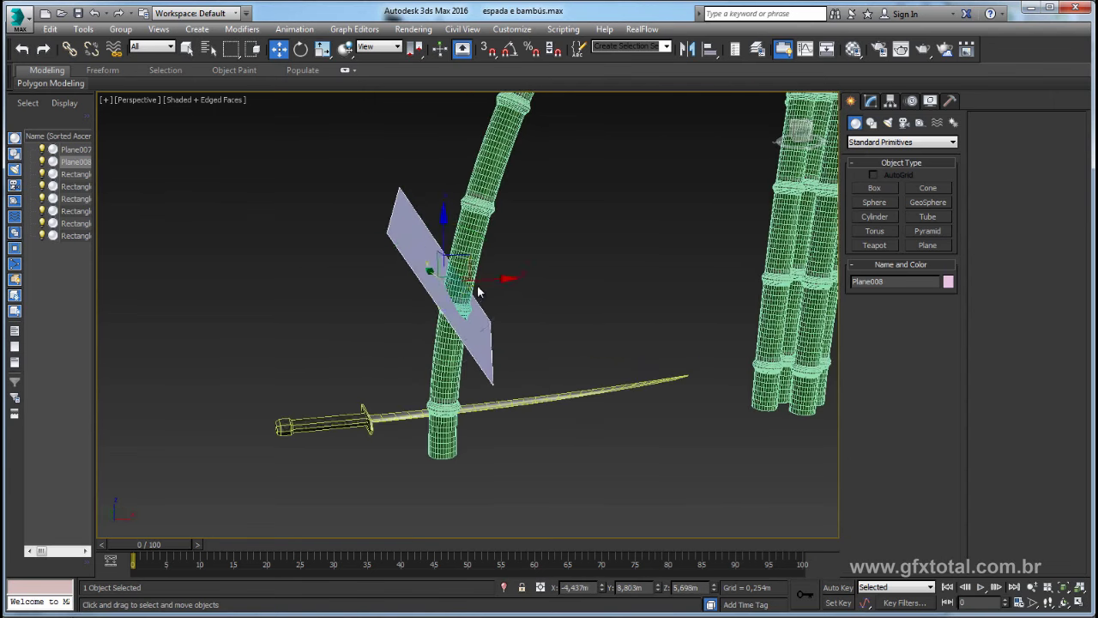
{"action": "key", "text": "e"}
{"action": "mouse_move", "coordinate": [466, 231]}
{"action": "left_mouse_down"}
{"action": "mouse_move", "coordinate": [442, 257]}
{"action": "mouse_move", "coordinate": [475, 220]}
{"action": "mouse_move", "coordinate": [489, 219]}
{"action": "mouse_move", "coordinate": [486, 232]}
{"action": "left_mouse_up"}
- Shift Plane008 onto the bamboo stalk so it slices through it above the katana
{"action": "key", "text": "w"}
{"action": "left_click", "coordinate": [474, 220]}
{"action": "left_click", "coordinate": [474, 228]}
{"action": "mouse_move", "coordinate": [486, 232]}
{"action": "middle_mouse_down", "text": "alt"}
{"action": "mouse_move", "coordinate": [497, 250]}
{"action": "mouse_move", "coordinate": [475, 281]}
{"action": "middle_mouse_up", "text": "alt"}
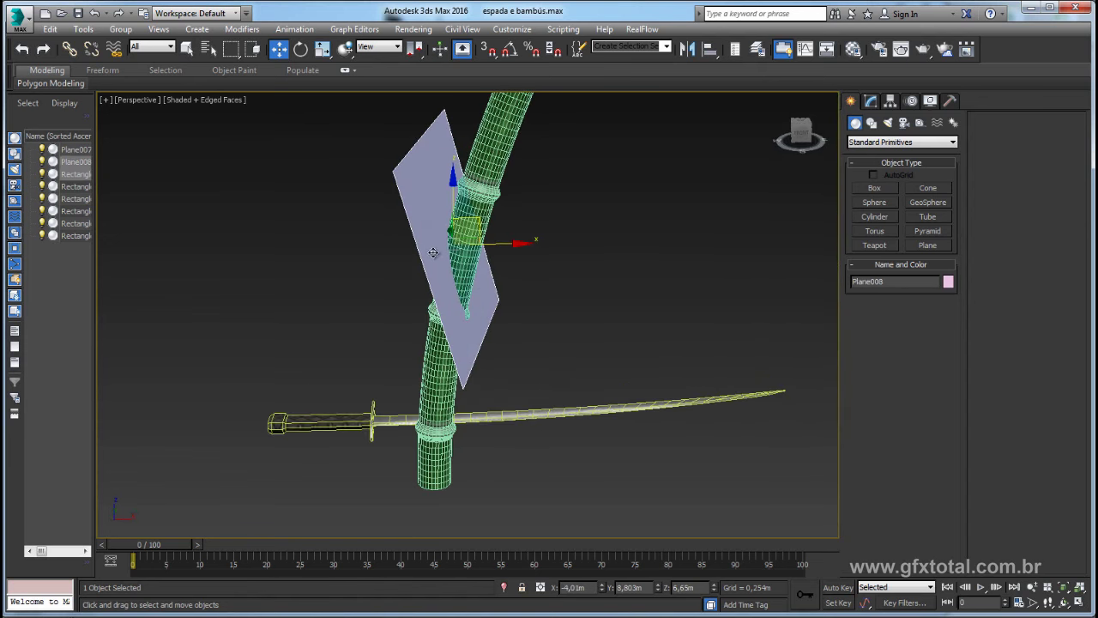
{"action": "left_click", "coordinate": [631, 289]}
{"action": "left_click", "coordinate": [479, 311]}
{"action": "middle_click_drag", "start_coordinate": [517, 275], "coordinate": [493, 309], "text": "alt"}
{"action": "left_click", "coordinate": [493, 308]}
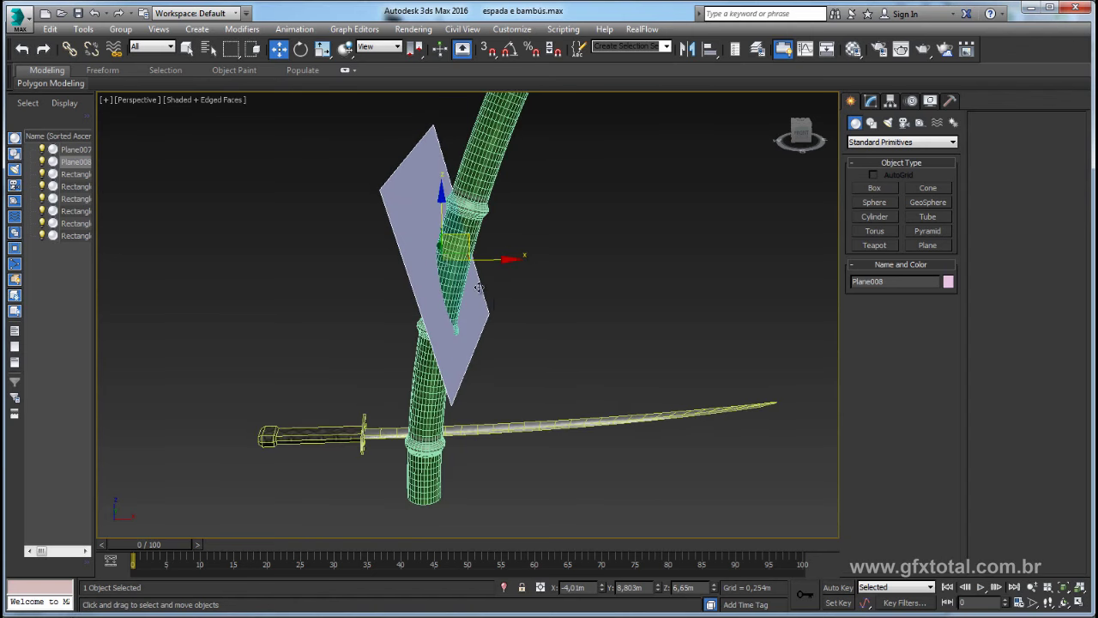
- Make a copy of Plane008 named Plane_extra, keeping it on the original
{"action": "key", "text": "ctrl+v"}
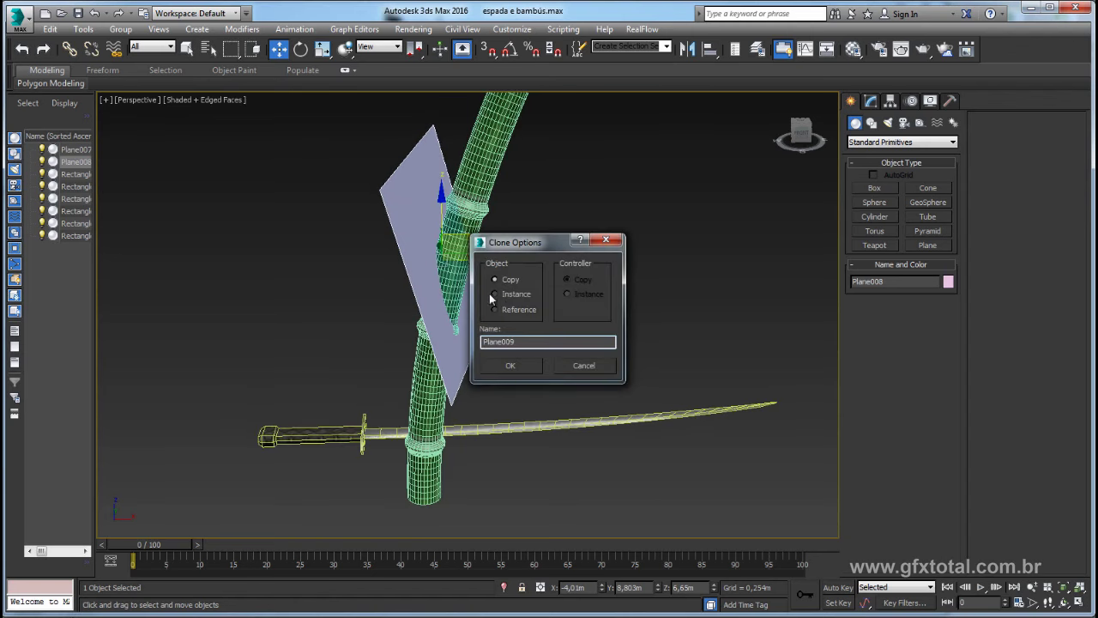
{"action": "mouse_move", "coordinate": [527, 340]}
{"action": "left_mouse_down"}
{"action": "mouse_move", "coordinate": [473, 344]}
{"action": "mouse_move", "coordinate": [503, 343]}
{"action": "left_mouse_up"}
{"action": "left_click", "coordinate": [510, 365]}
{"action": "left_click_drag", "start_coordinate": [450, 274], "coordinate": [670, 269]}
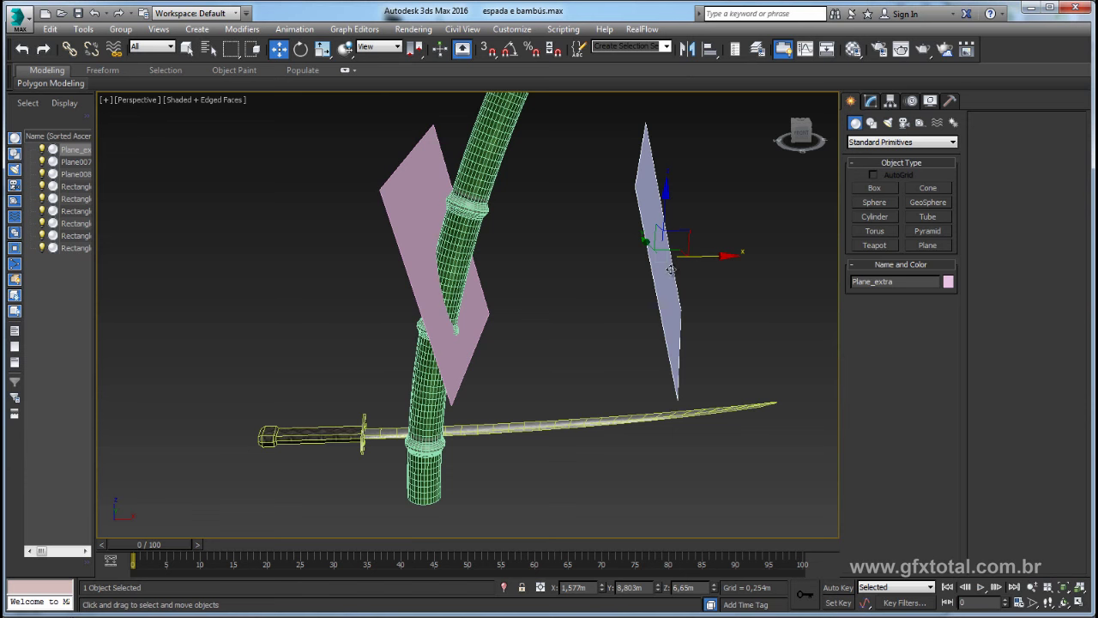
{"action": "key", "text": "ctrl+z"}
- Hide Plane_extra and reselect Plane008
{"action": "right_click", "coordinate": [437, 259]}
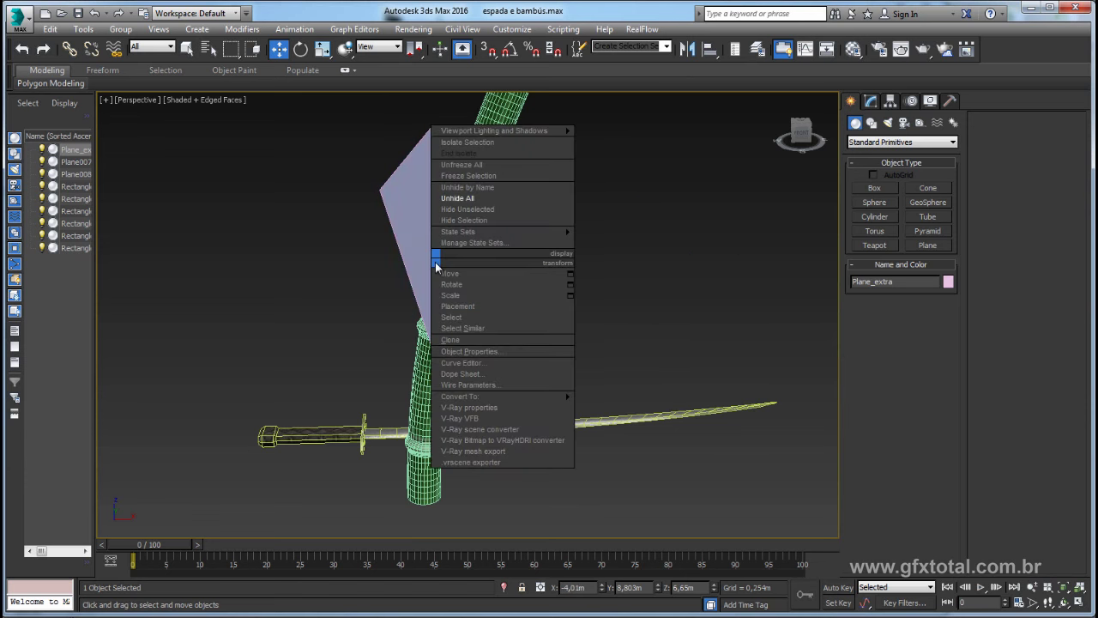
{"action": "left_click", "coordinate": [468, 221]}
{"action": "left_click", "coordinate": [413, 218]}
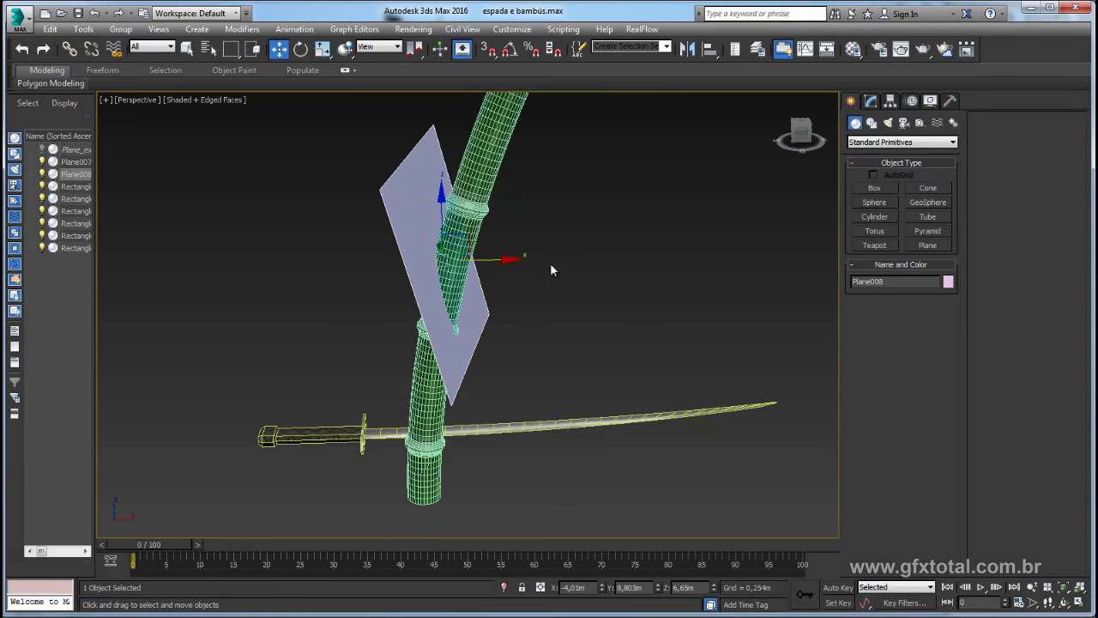
{"action": "left_click", "coordinate": [580, 226]}
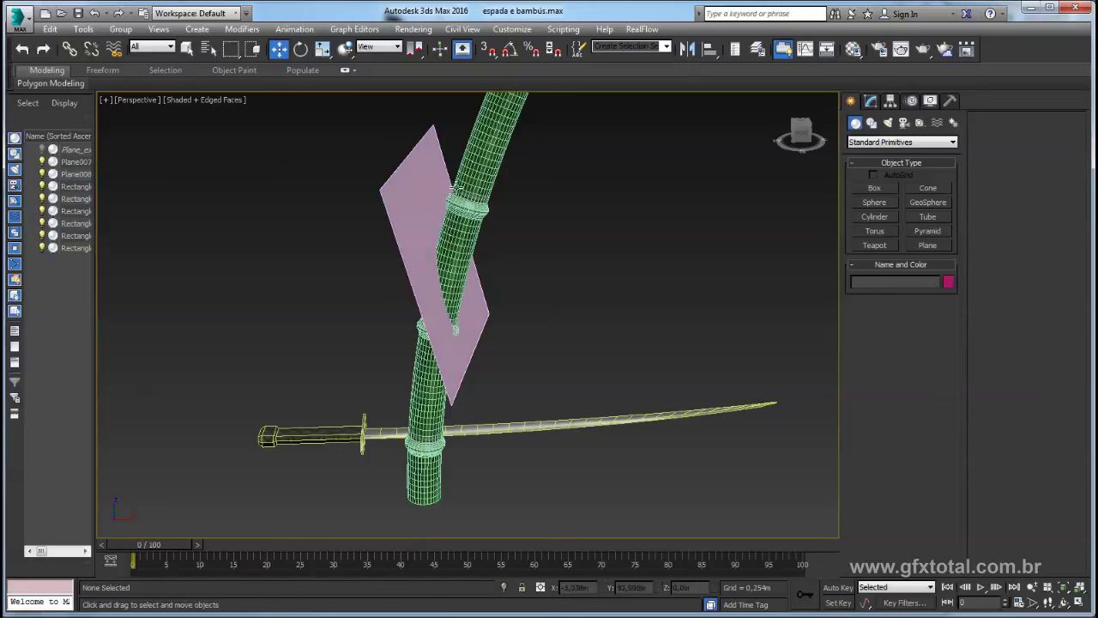
{"action": "left_click", "coordinate": [421, 203]}
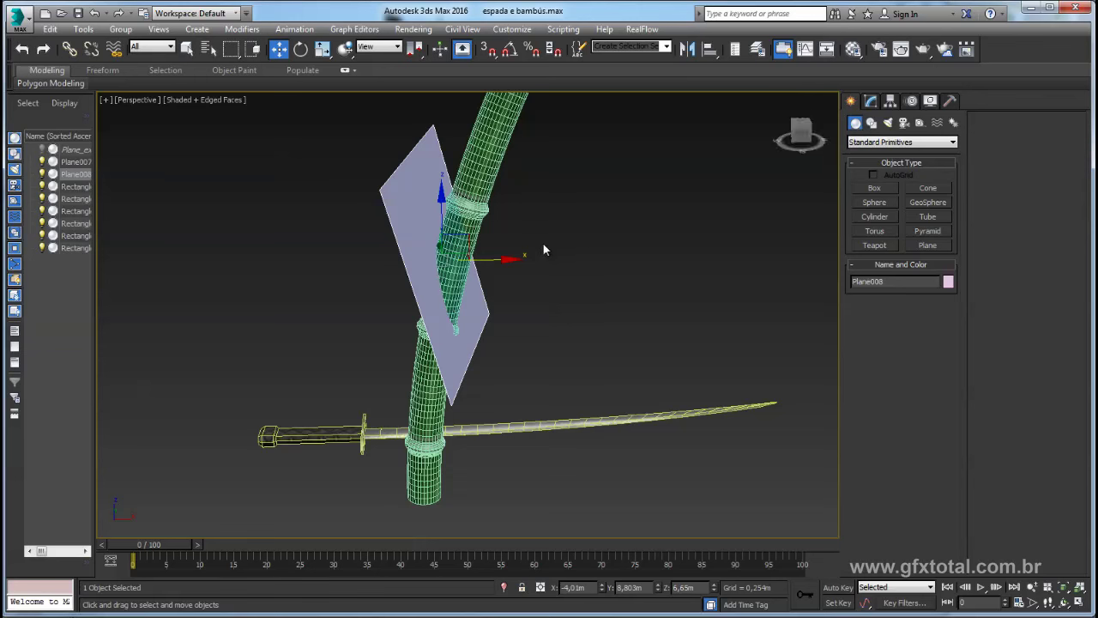
- Apply a Shell modifier to Plane008 and begin adjusting its outer thickness
{"action": "key", "text": "x"}
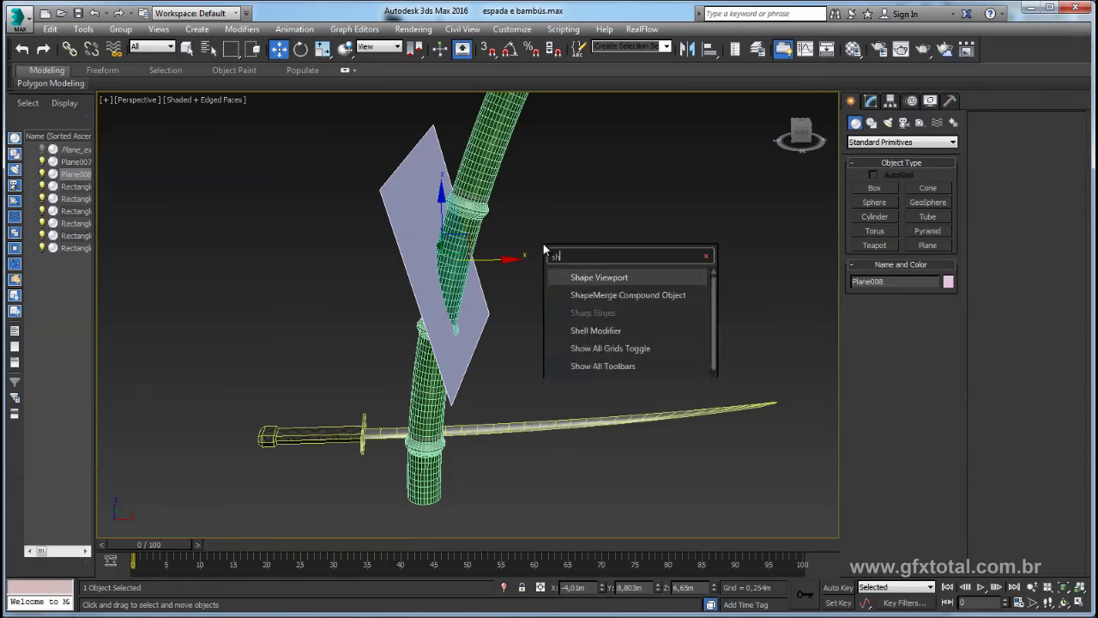
{"action": "type", "text": "shell"}
{"action": "key", "text": "Return"}
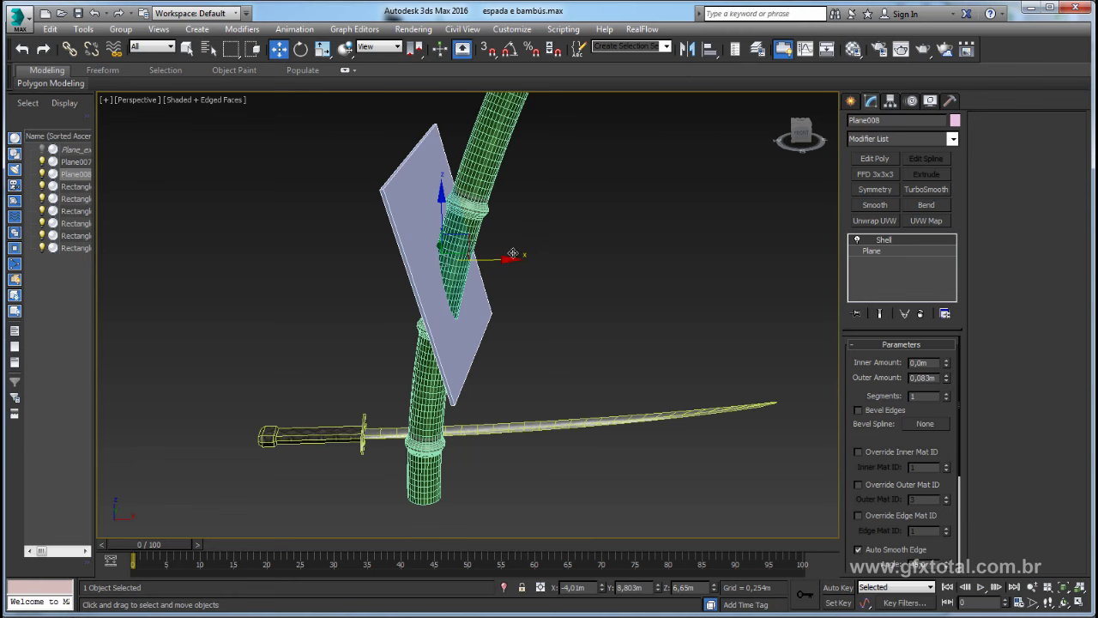
{"action": "mouse_move", "coordinate": [446, 278]}
{"action": "middle_mouse_down", "text": "alt"}
{"action": "mouse_move", "coordinate": [477, 296]}
{"action": "mouse_move", "coordinate": [492, 331]}
{"action": "mouse_move", "coordinate": [498, 314]}
{"action": "mouse_move", "coordinate": [368, 147]}
{"action": "middle_mouse_up", "text": "alt"}
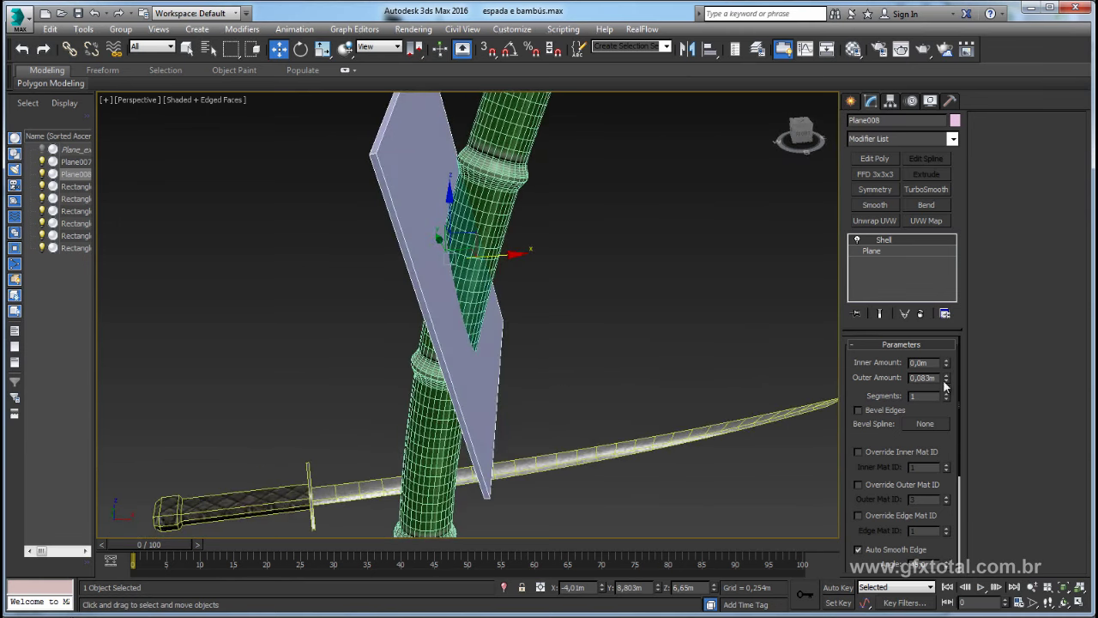
{"action": "left_click_drag", "start_coordinate": [948, 398], "coordinate": [950, 581]}
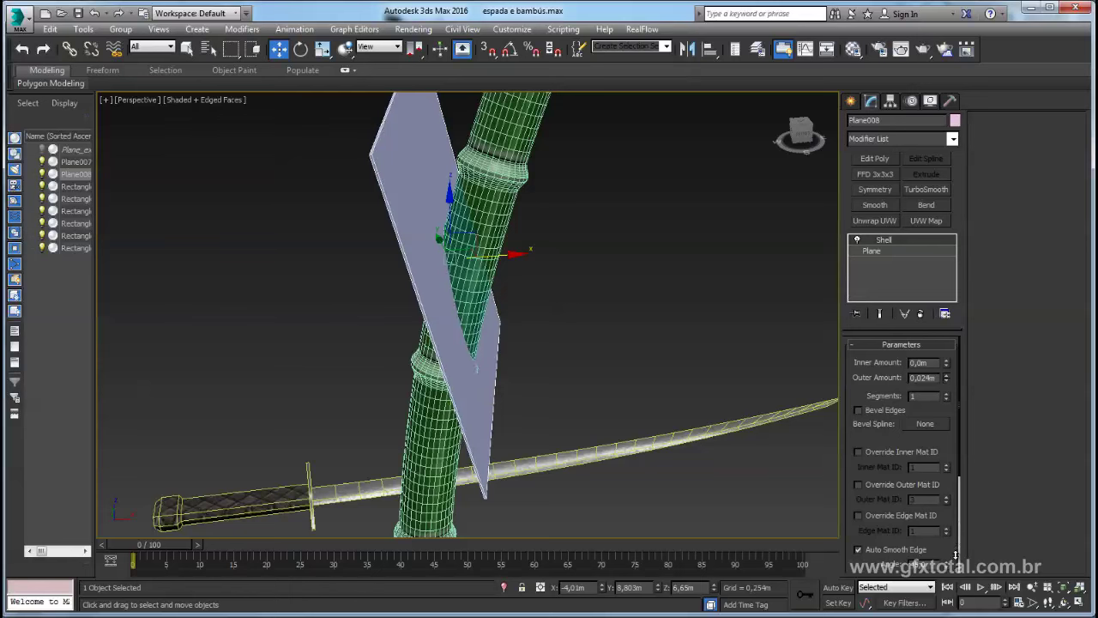
{"action": "right_click", "coordinate": [946, 378]}
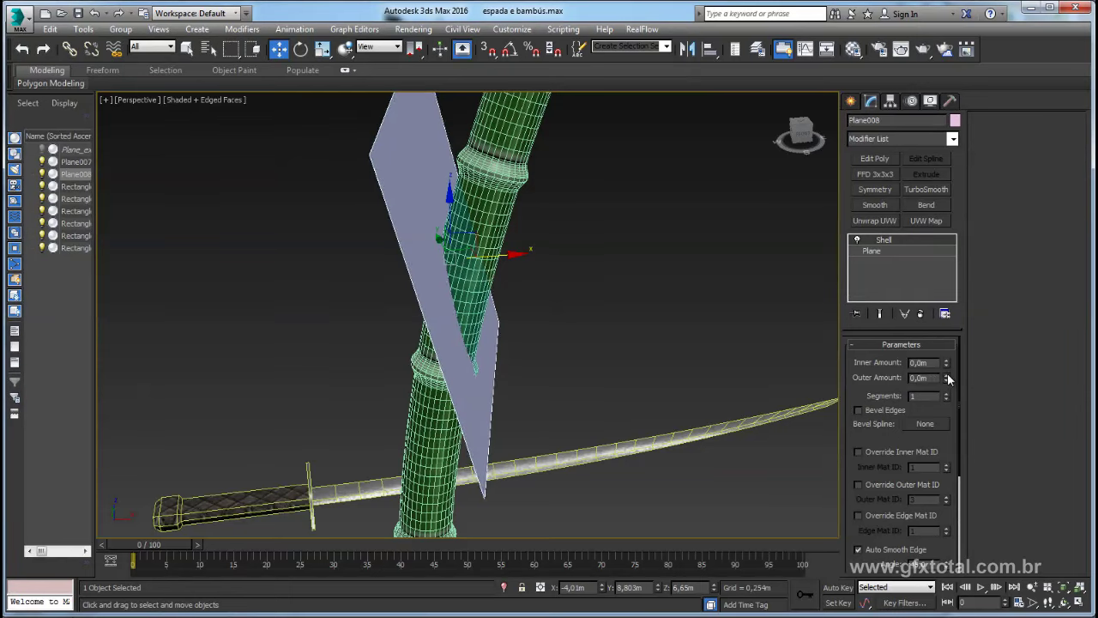
- Set the shell Outer Amount to 0,001m and convert Plane008 to an Editable Poly
{"action": "mouse_move", "coordinate": [644, 367]}
{"action": "middle_mouse_down", "text": "alt"}
{"action": "mouse_move", "coordinate": [477, 314]}
{"action": "mouse_move", "coordinate": [454, 351]}
{"action": "middle_mouse_up", "text": "alt"}
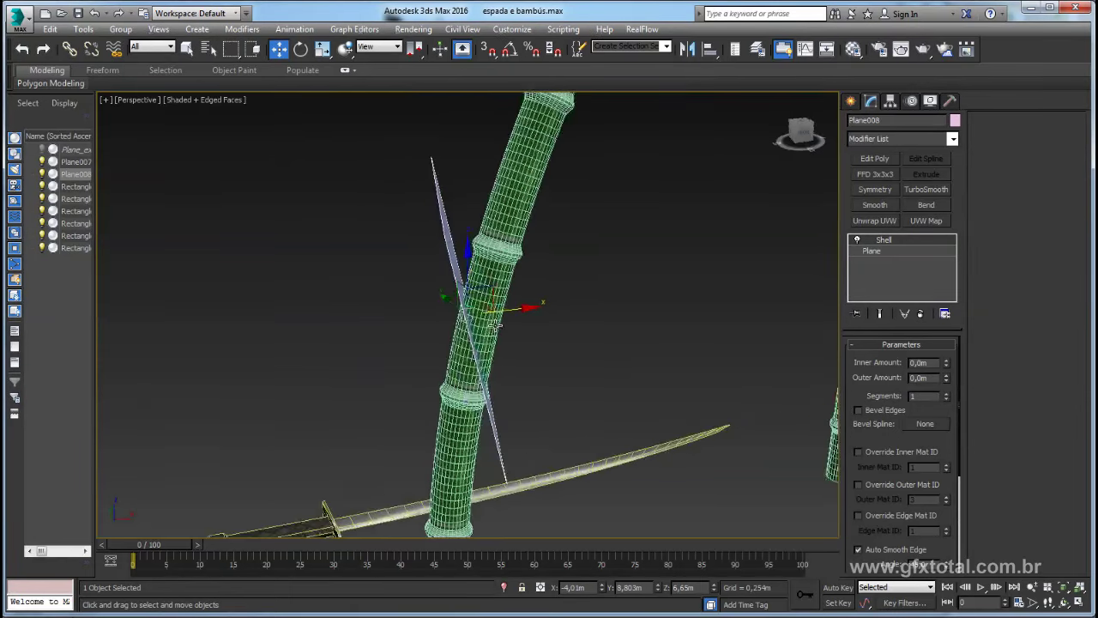
{"action": "scroll", "coordinate": [454, 350], "scroll_direction": "up", "scroll_amount": 4}
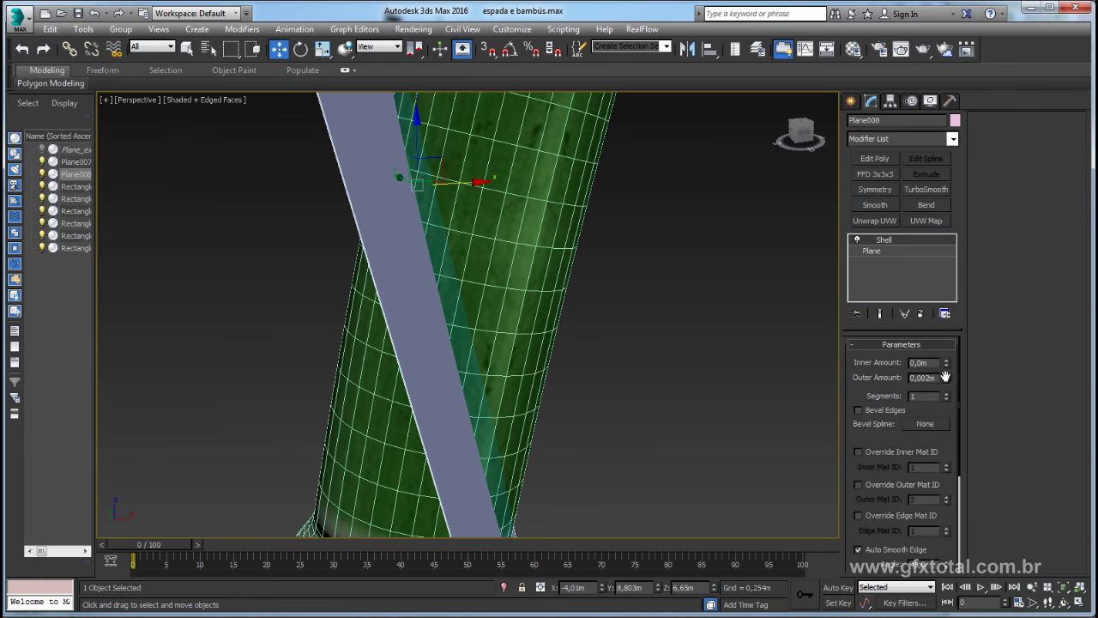
{"action": "left_click", "coordinate": [946, 375]}
{"action": "scroll", "coordinate": [660, 351], "scroll_direction": "down", "scroll_amount": 3}
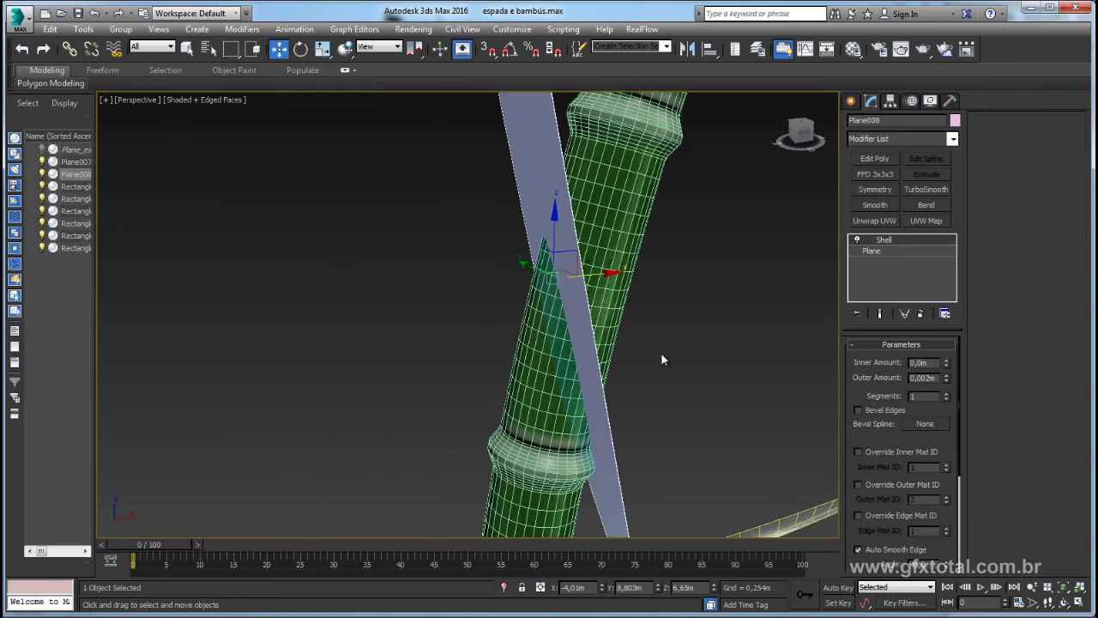
{"action": "left_click", "coordinate": [946, 380]}
{"action": "middle_click_drag", "start_coordinate": [822, 355], "coordinate": [646, 309], "text": "alt"}
{"action": "right_click", "coordinate": [549, 293]}
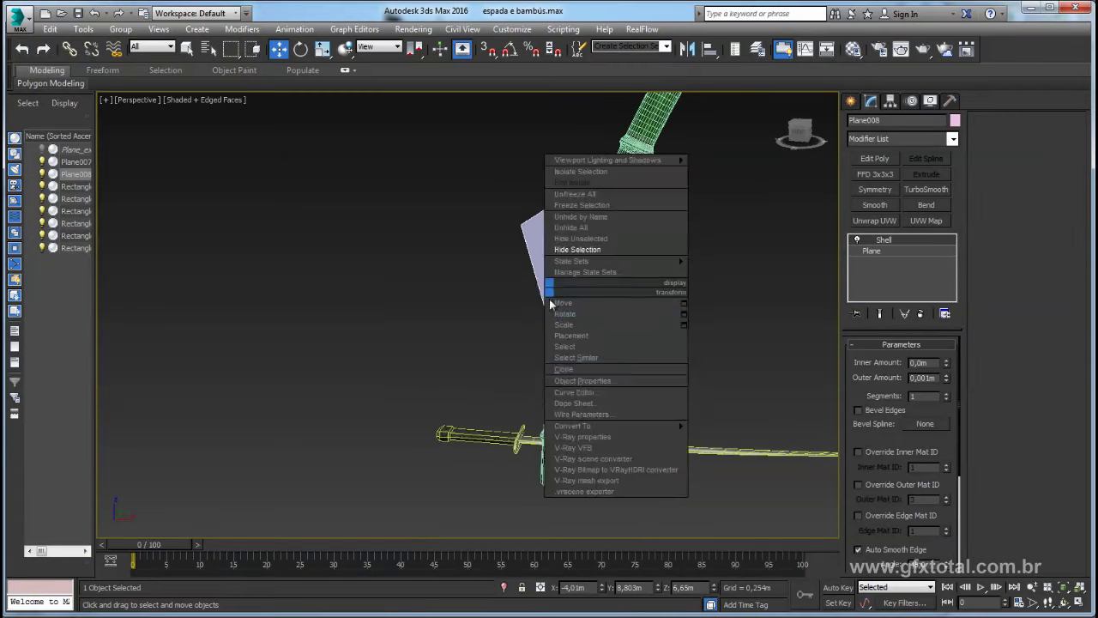
{"action": "left_click", "coordinate": [720, 436]}
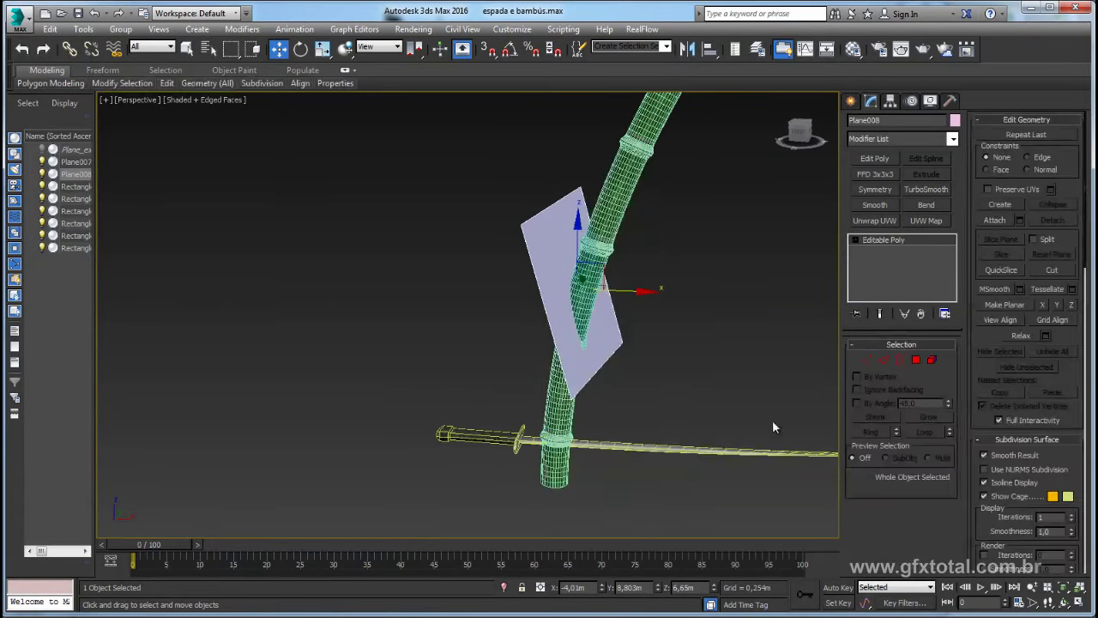
- Select the bamboo stalk and start a Compound Objects Boolean on it
{"action": "left_click", "coordinate": [619, 180]}
{"action": "mouse_move", "coordinate": [632, 275]}
{"action": "middle_mouse_down", "text": "alt"}
{"action": "mouse_move", "coordinate": [589, 294]}
{"action": "mouse_move", "coordinate": [574, 370]}
{"action": "mouse_move", "coordinate": [639, 317]}
{"action": "middle_mouse_up", "text": "alt"}
{"action": "left_click", "coordinate": [851, 101]}
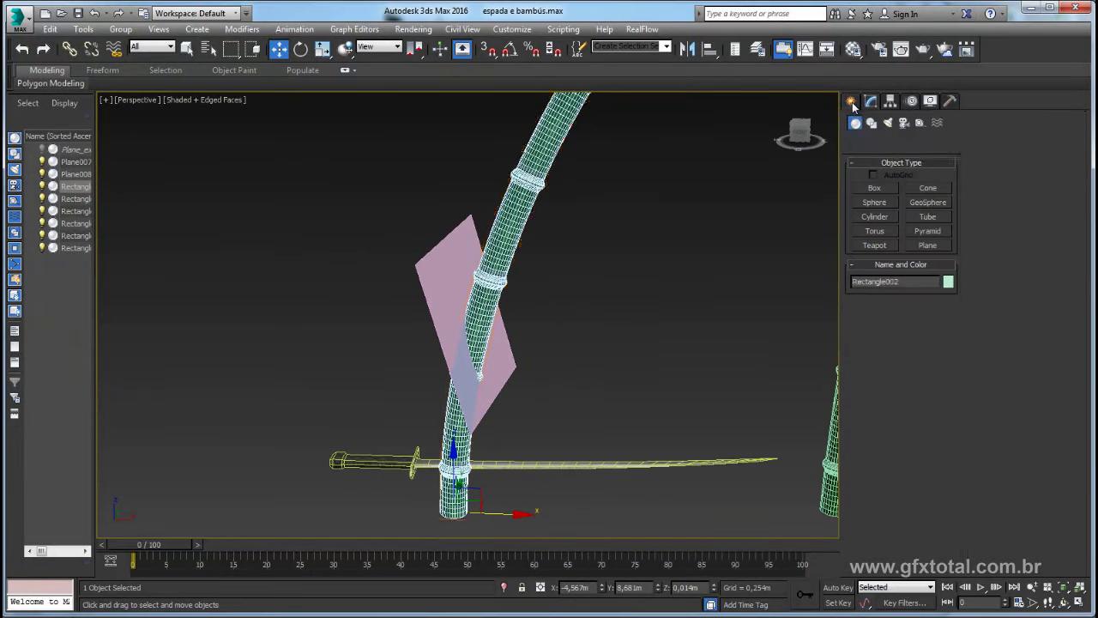
{"action": "left_click", "coordinate": [874, 141]}
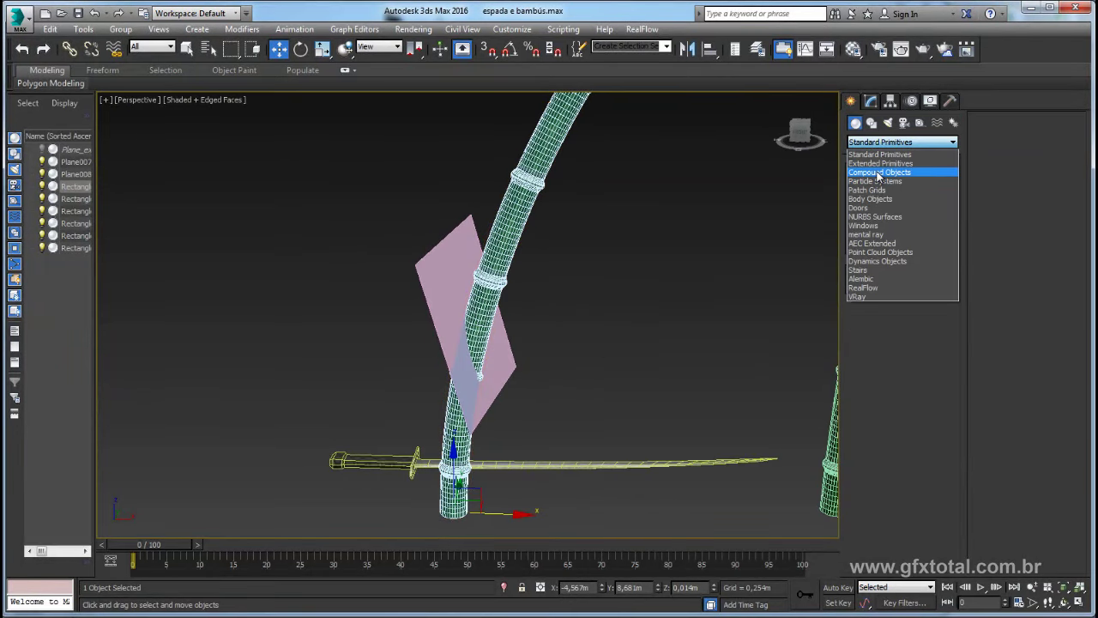
{"action": "left_click", "coordinate": [875, 169]}
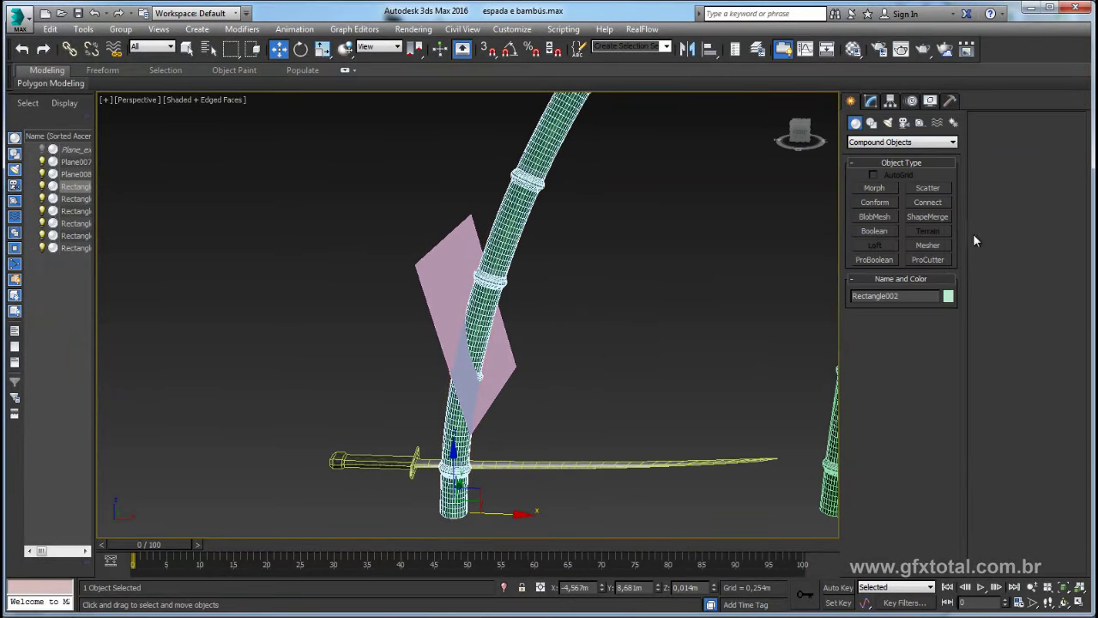
{"action": "left_click", "coordinate": [875, 230]}
- Pick Plane008 as operand B to subtract it from the bamboo
{"action": "middle_click_drag", "start_coordinate": [652, 308], "coordinate": [677, 250]}
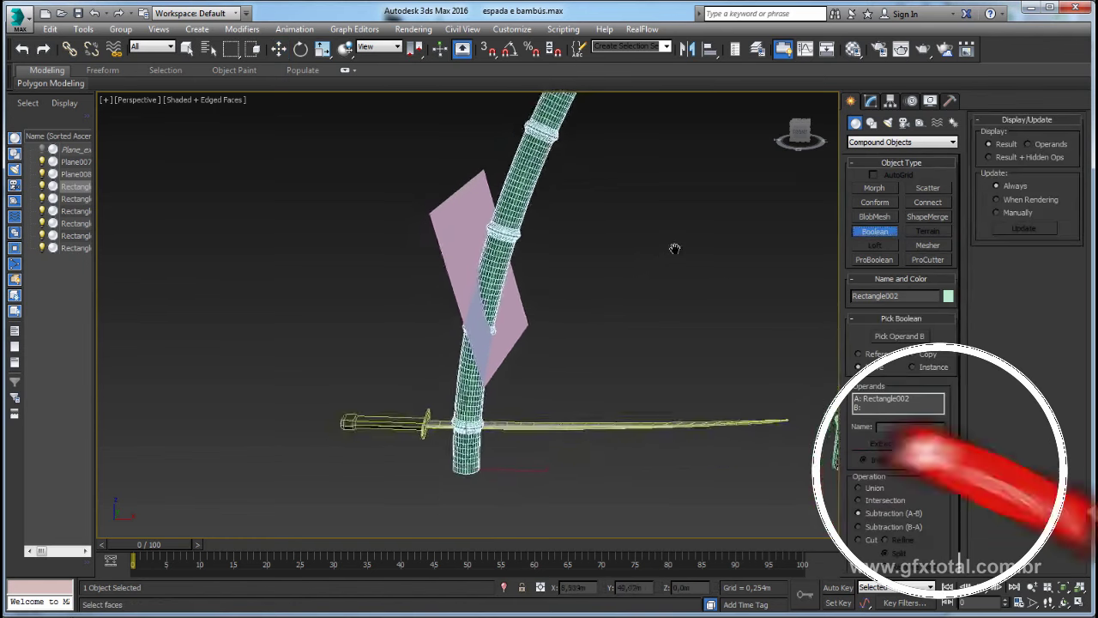
{"action": "scroll", "coordinate": [901, 343], "scroll_direction": "down", "scroll_amount": 1}
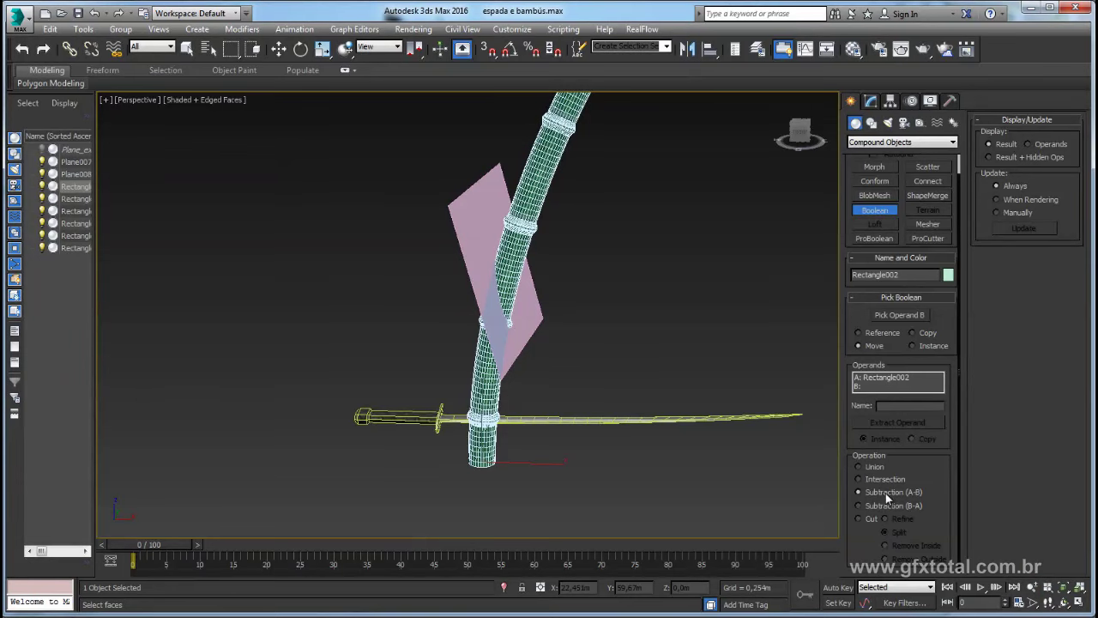
{"action": "left_click", "coordinate": [895, 314]}
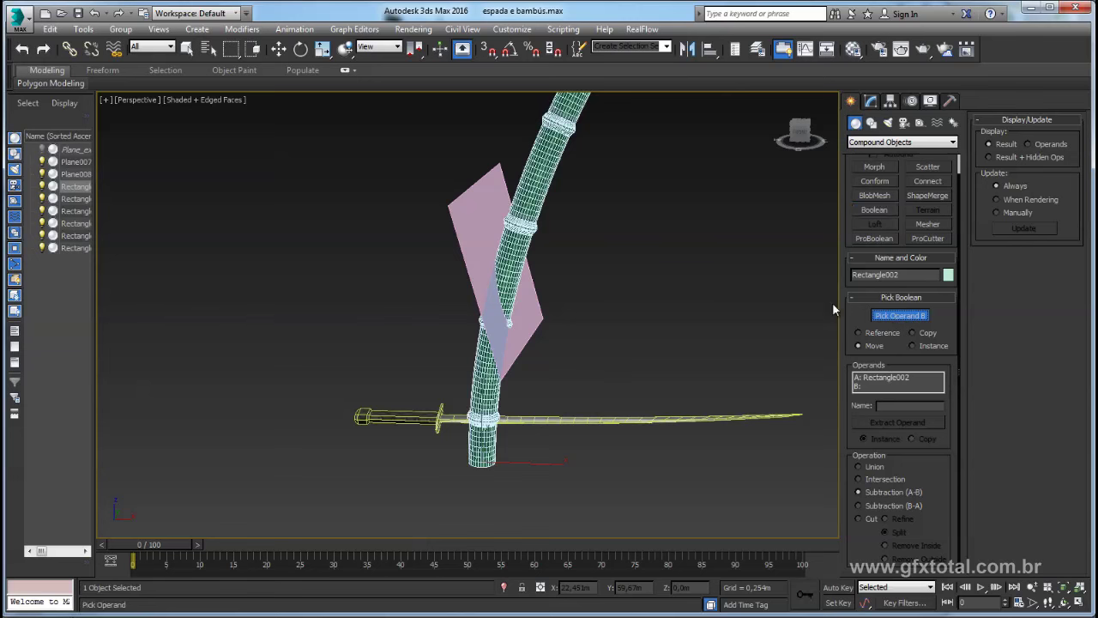
{"action": "left_click", "coordinate": [528, 309]}
{"action": "scroll", "coordinate": [576, 313], "scroll_direction": "up", "scroll_amount": 2}
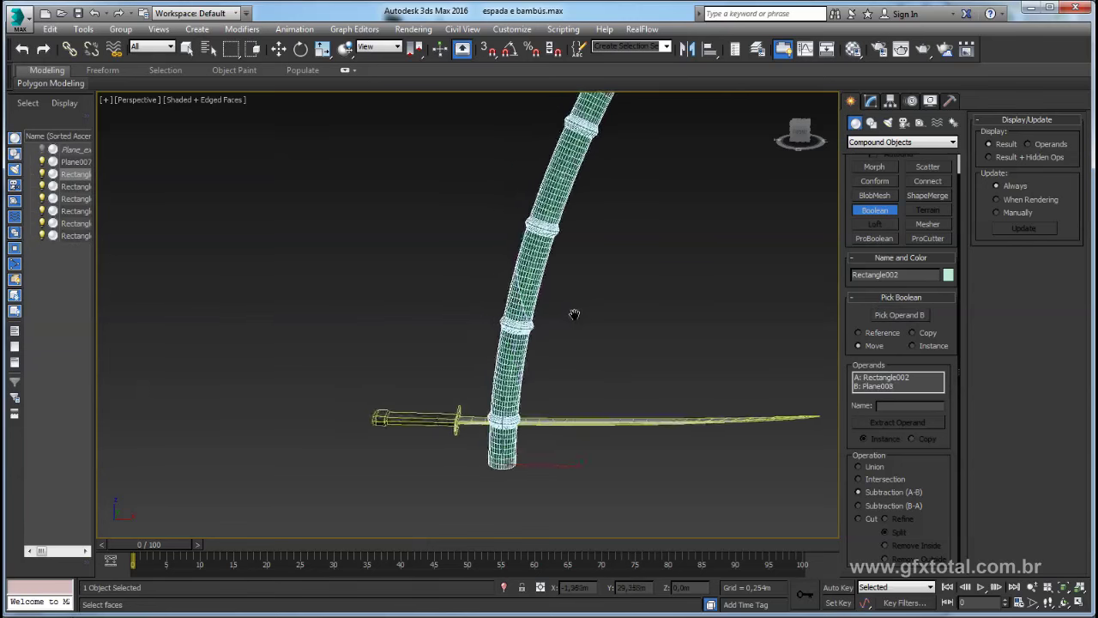
{"action": "scroll", "coordinate": [576, 313], "scroll_direction": "up", "scroll_amount": 3}
{"action": "scroll", "coordinate": [576, 319], "scroll_direction": "down", "scroll_amount": 3}
{"action": "scroll", "coordinate": [577, 315], "scroll_direction": "down", "scroll_amount": 2}
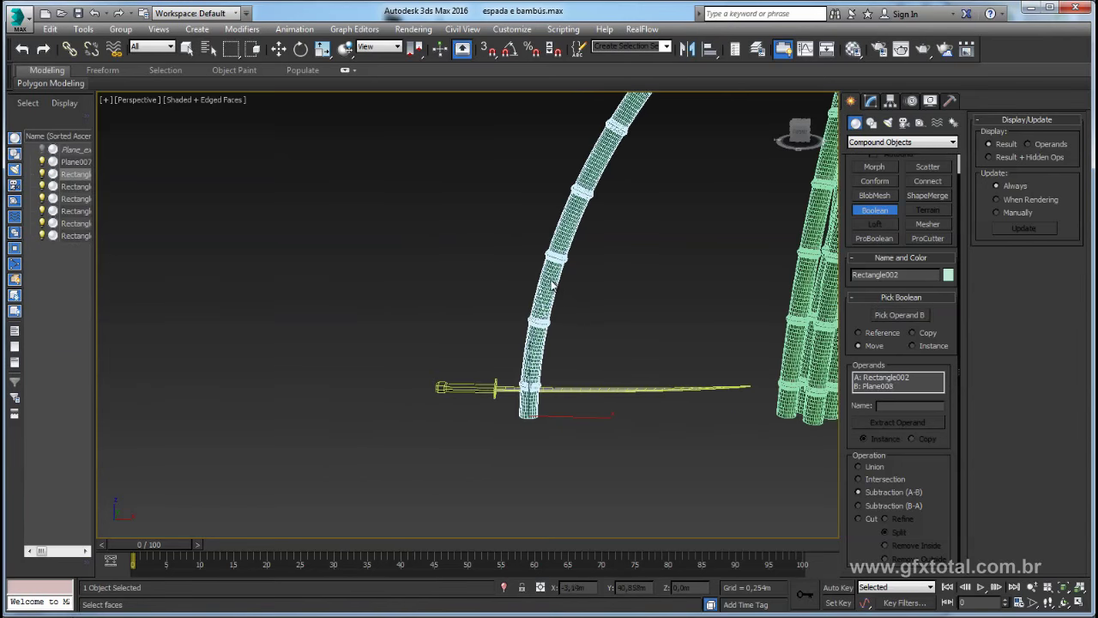
- Convert the cut bamboo stalk to an Editable Poly
{"action": "key", "text": "w"}
{"action": "right_click", "coordinate": [549, 279]}
{"action": "mouse_move", "coordinate": [574, 416]}
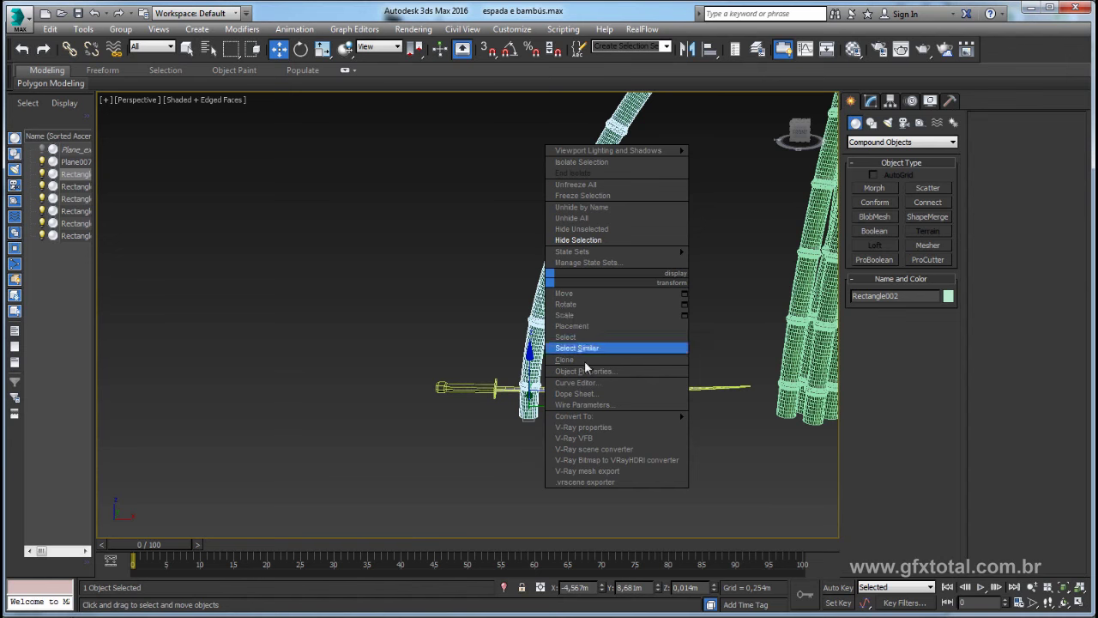
{"action": "left_click", "coordinate": [714, 427]}
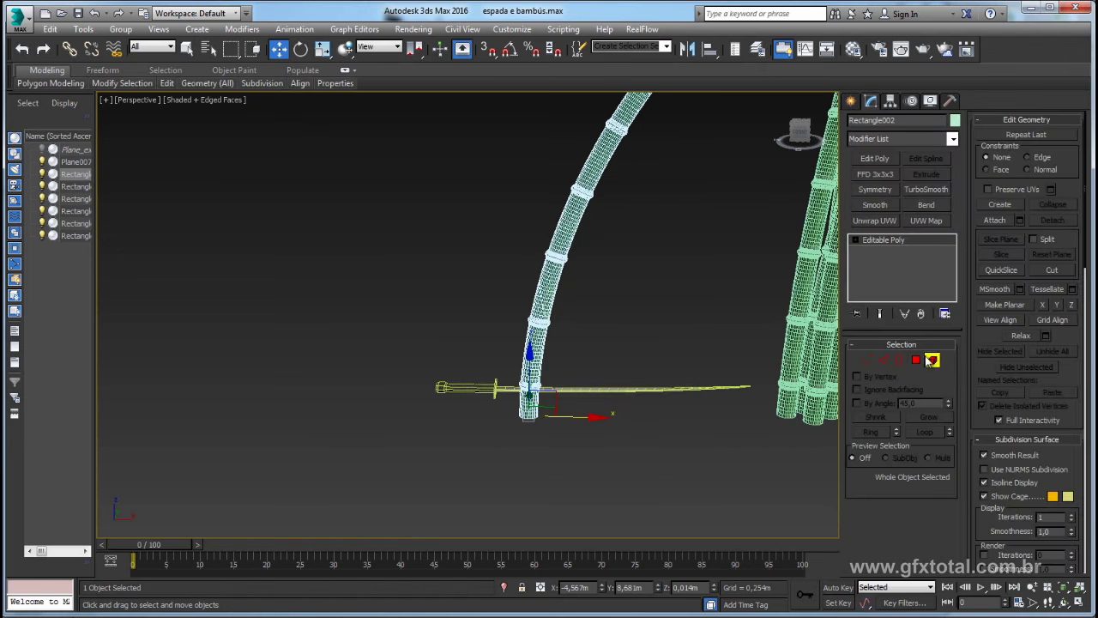
- In Polygon mode, select all polygons of the upper bamboo piece
{"action": "left_click", "coordinate": [933, 360]}
{"action": "left_click_drag", "start_coordinate": [614, 222], "coordinate": [557, 169]}
{"action": "middle_click_drag", "start_coordinate": [637, 231], "coordinate": [603, 342]}
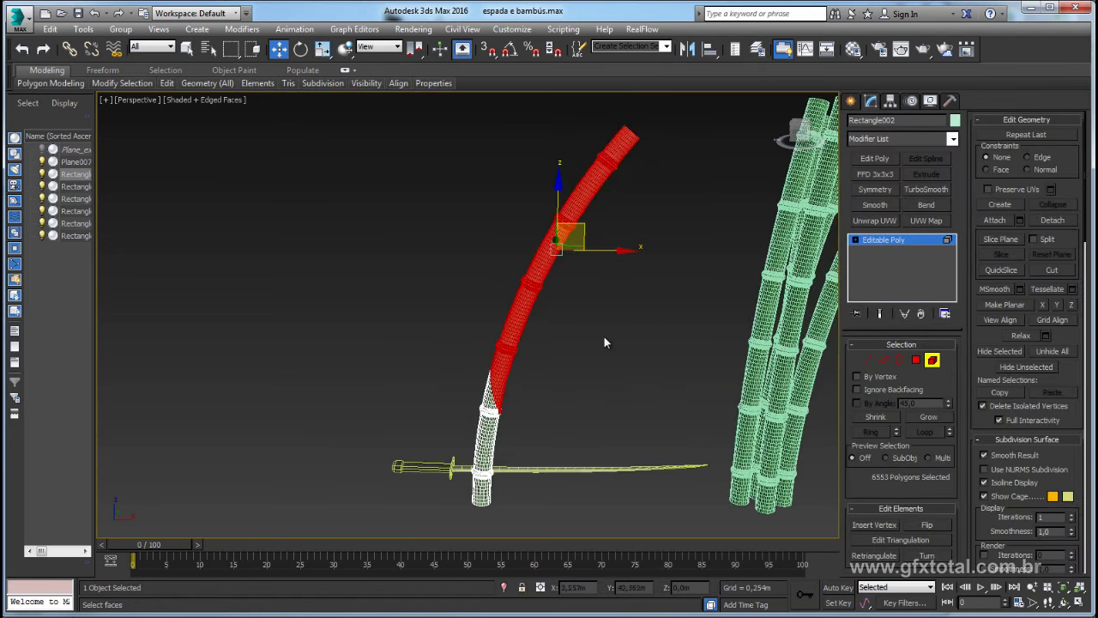
{"action": "left_click_drag", "start_coordinate": [615, 397], "coordinate": [507, 311], "text": "ctrl"}
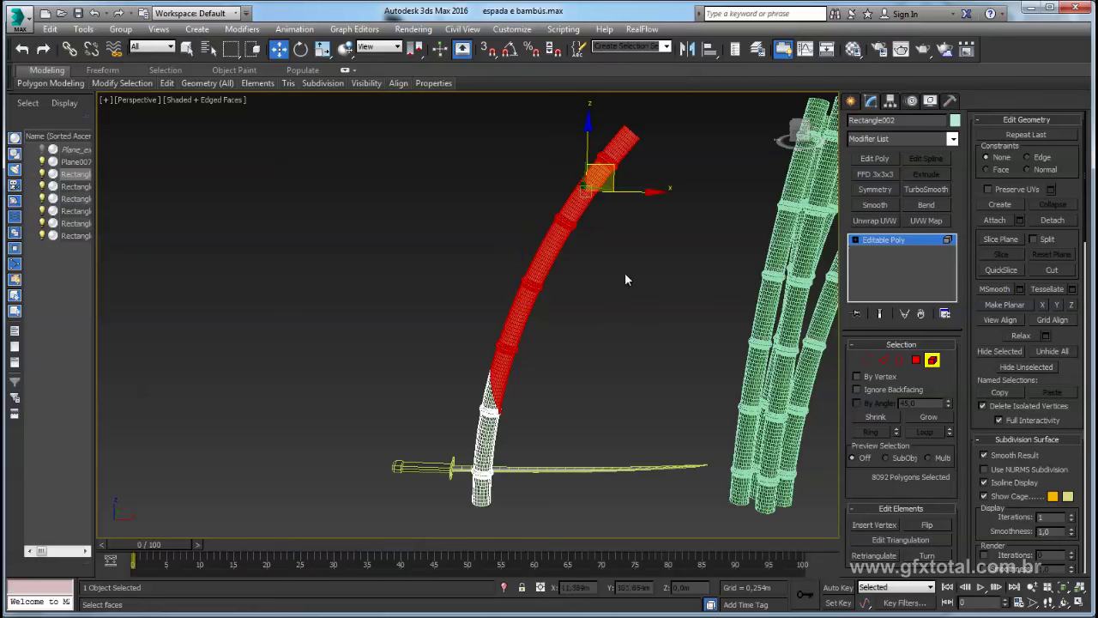
{"action": "left_click_drag", "start_coordinate": [608, 171], "coordinate": [802, 246]}
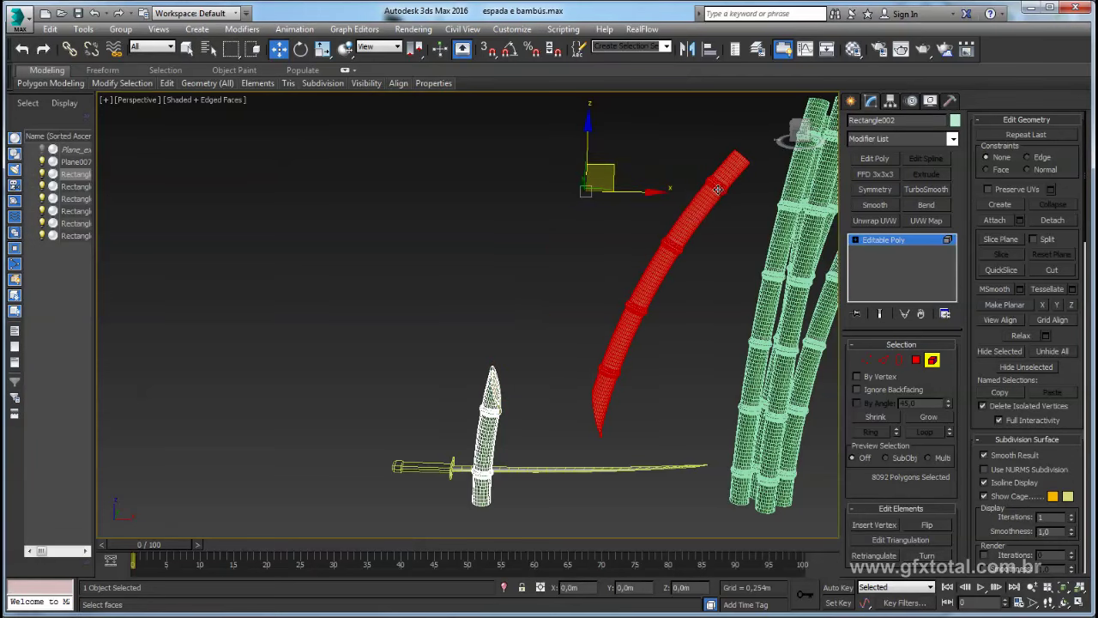
- Detach the selected polygons as Object001 and select the new object
{"action": "left_click", "coordinate": [1053, 220]}
{"action": "left_click_drag", "start_coordinate": [632, 327], "coordinate": [599, 301]}
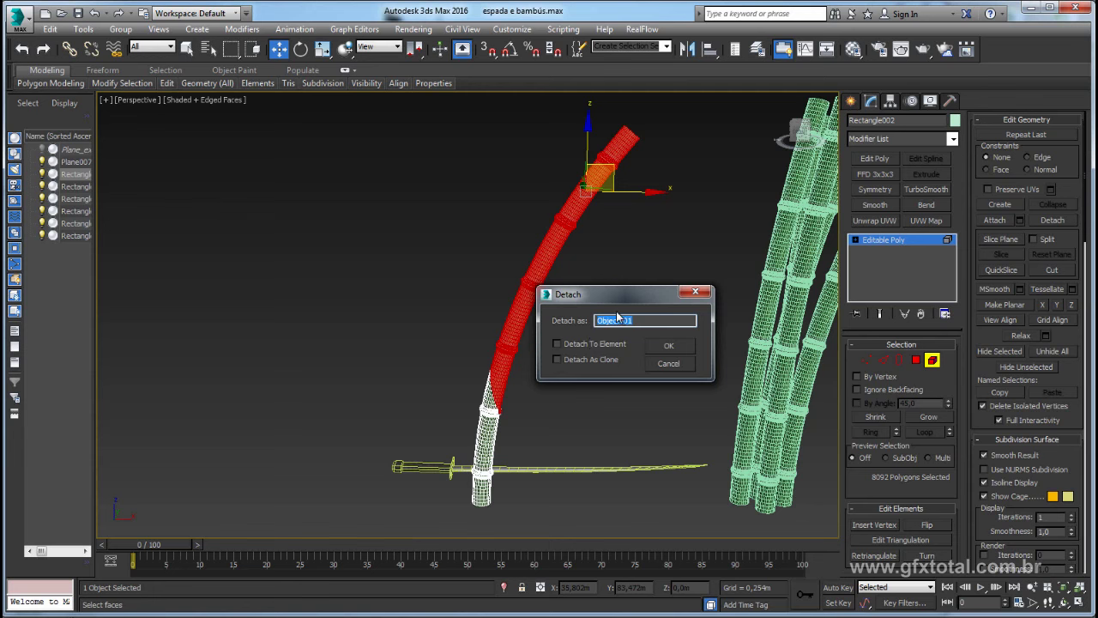
{"action": "left_click_drag", "start_coordinate": [635, 301], "coordinate": [616, 280]}
{"action": "left_click", "coordinate": [652, 326]}
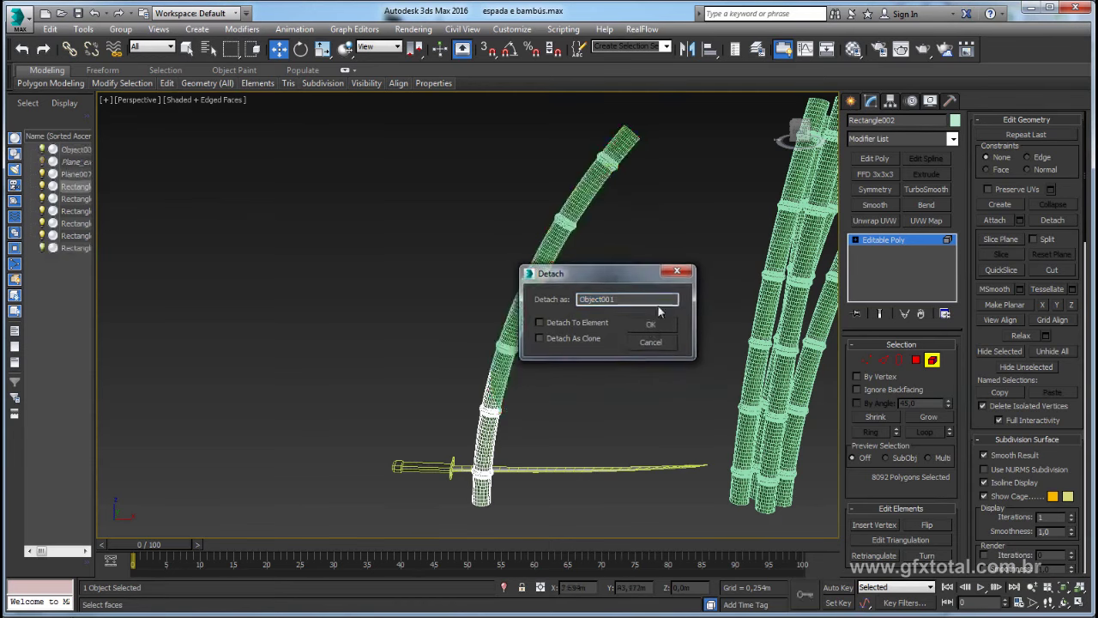
{"action": "left_click", "coordinate": [871, 245]}
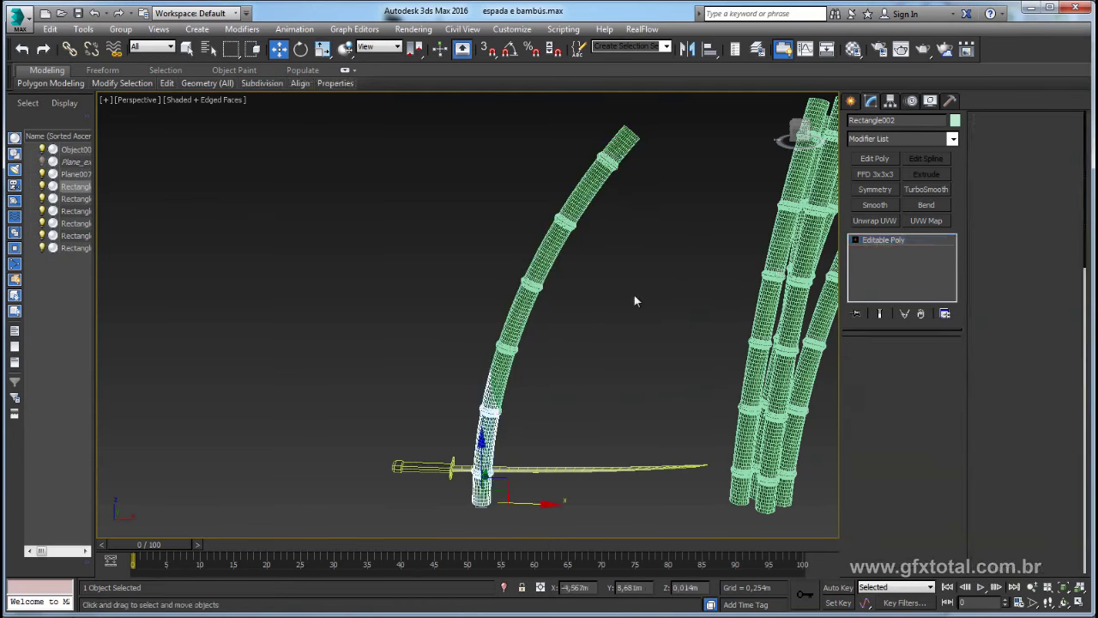
{"action": "left_click", "coordinate": [515, 369]}
{"action": "left_click_drag", "start_coordinate": [514, 468], "coordinate": [559, 463]}
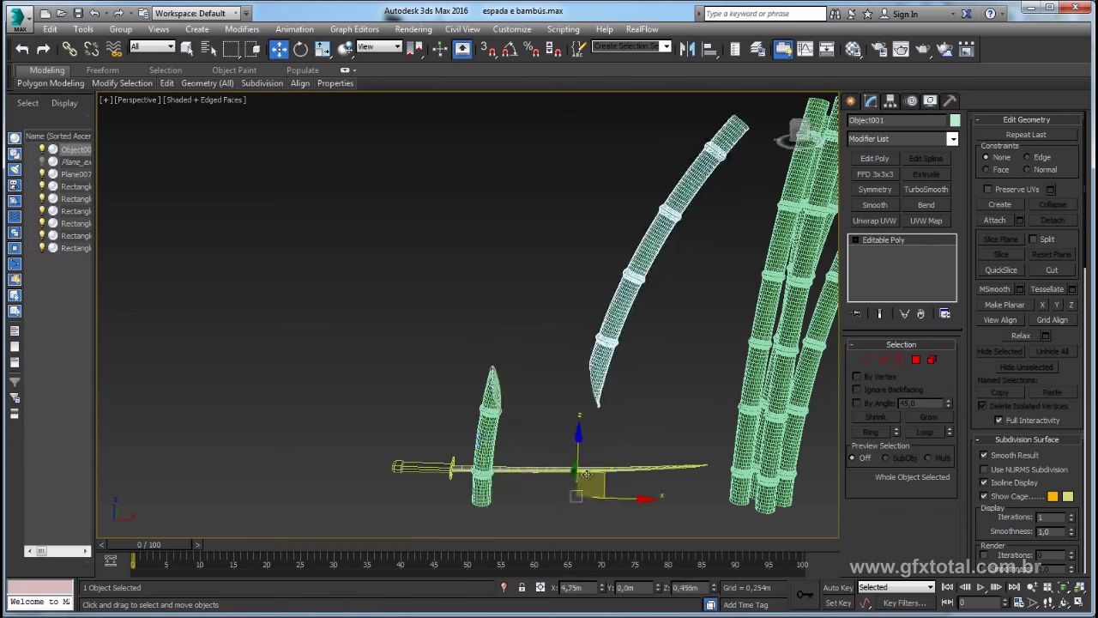
{"action": "scroll", "coordinate": [474, 380], "scroll_direction": "up", "scroll_amount": 3}
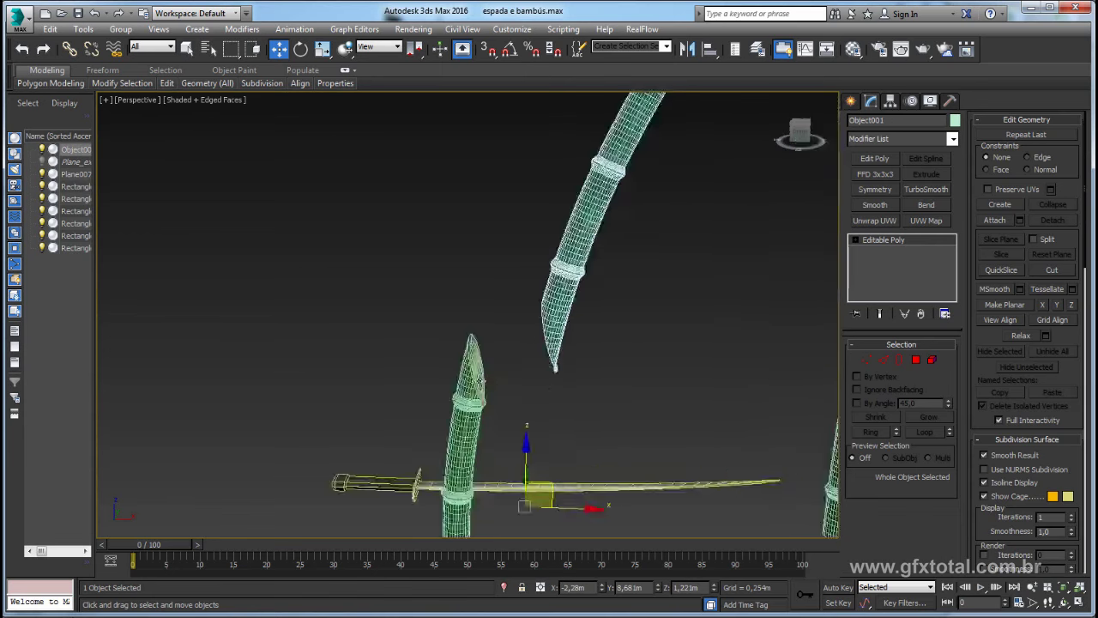
{"action": "scroll", "coordinate": [473, 378], "scroll_direction": "up", "scroll_amount": 4}
{"action": "scroll", "coordinate": [526, 355], "scroll_direction": "down", "scroll_amount": 4}
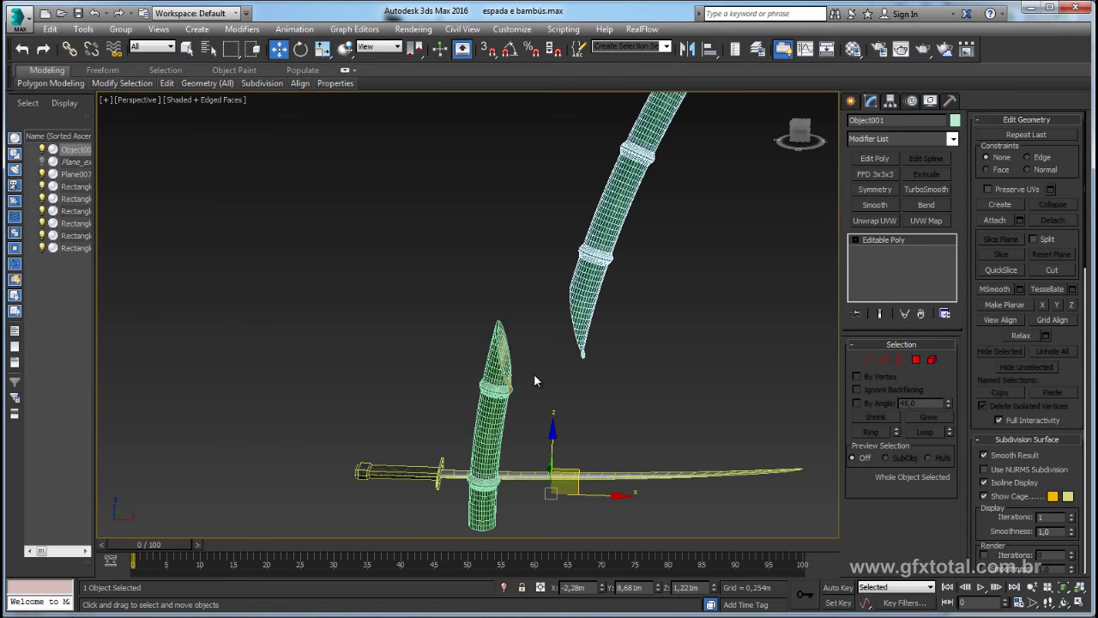
{"action": "left_click_drag", "start_coordinate": [533, 373], "coordinate": [530, 387]}
{"action": "mouse_move", "coordinate": [529, 386]}
{"action": "middle_mouse_down"}
{"action": "mouse_move", "coordinate": [549, 301]}
{"action": "mouse_move", "coordinate": [480, 274]}
{"action": "mouse_move", "coordinate": [479, 414]}
{"action": "middle_mouse_up"}
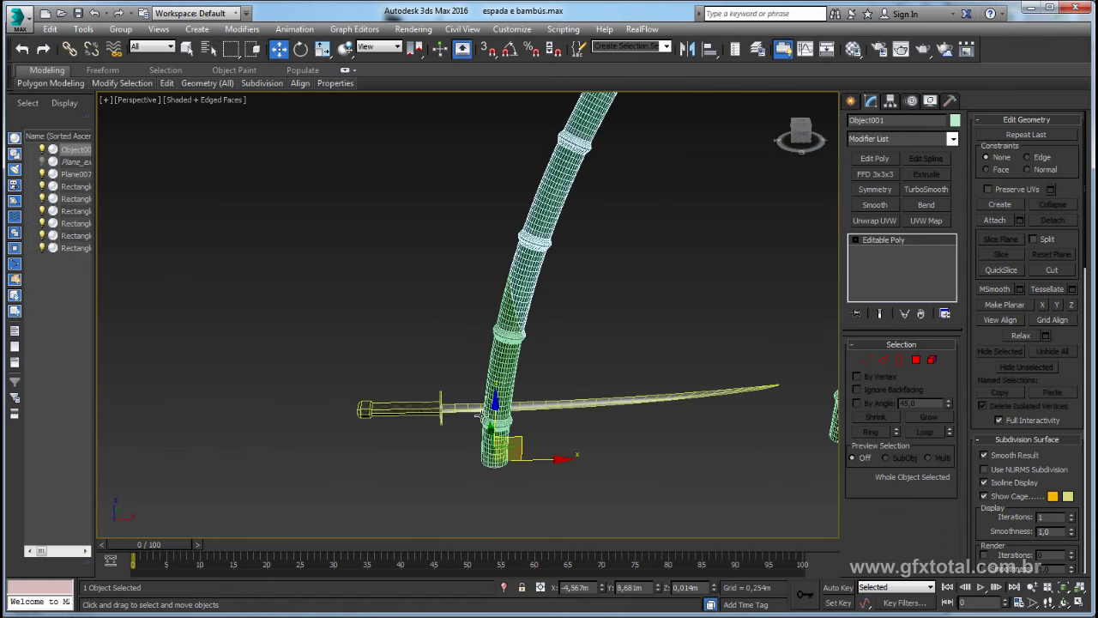
{"action": "left_click", "coordinate": [412, 411]}
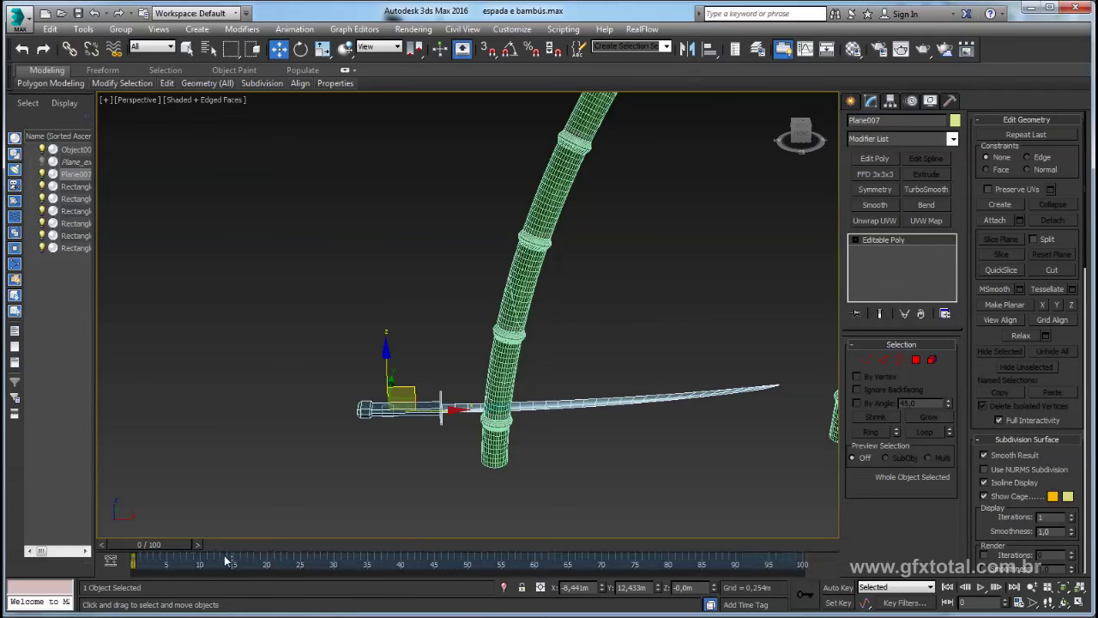
{"action": "middle_click_drag", "start_coordinate": [386, 481], "coordinate": [403, 467], "text": "alt"}
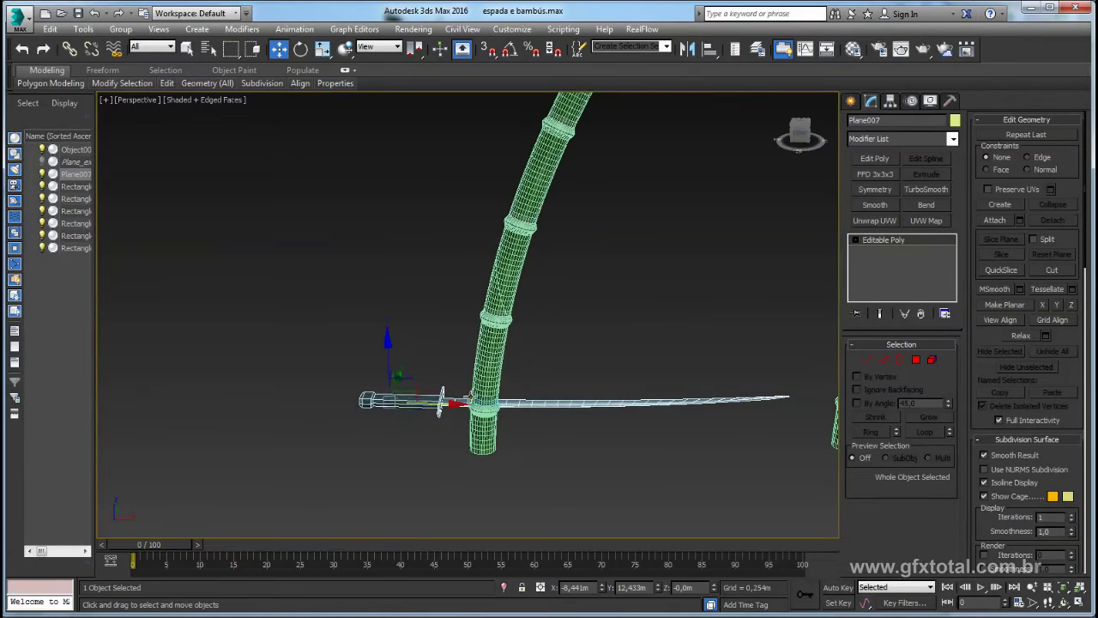
{"action": "middle_click_drag", "start_coordinate": [572, 372], "coordinate": [573, 386], "text": "alt"}
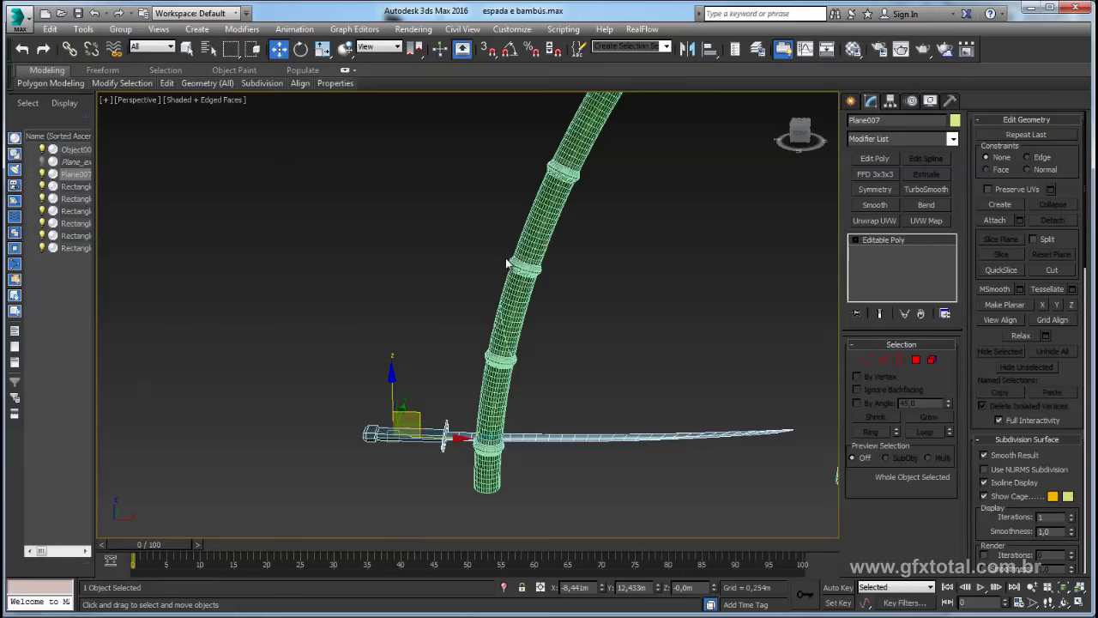
- Unhide all objects to reveal the pink Plane_extra crossing the bamboo
{"action": "right_click", "coordinate": [563, 330]}
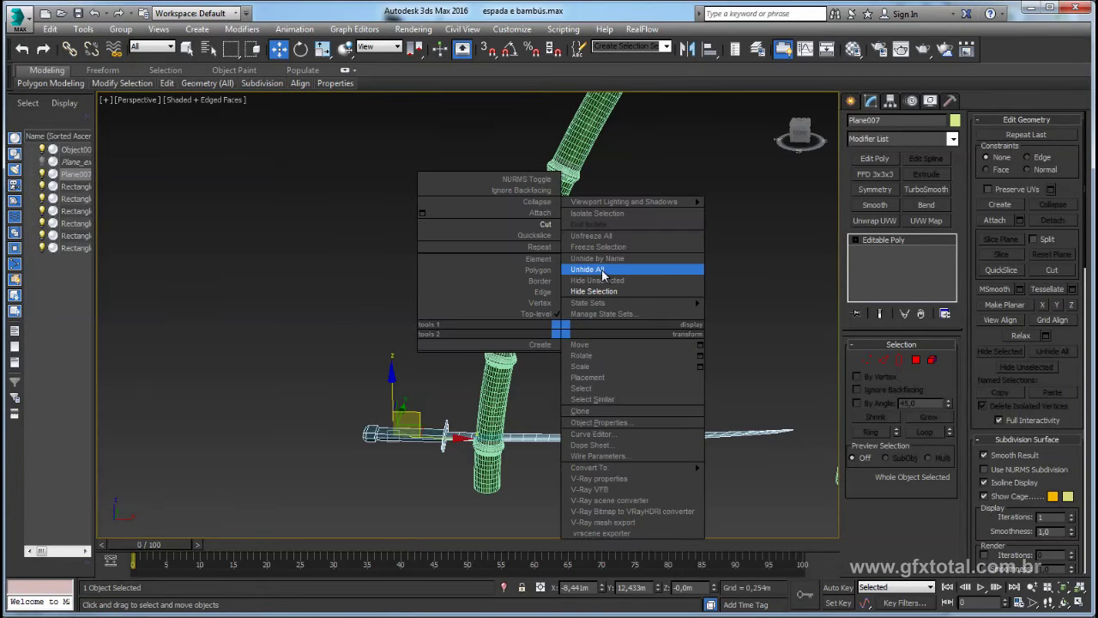
{"action": "left_click", "coordinate": [601, 270]}
{"action": "middle_click_drag", "start_coordinate": [579, 348], "coordinate": [570, 309], "text": "alt"}
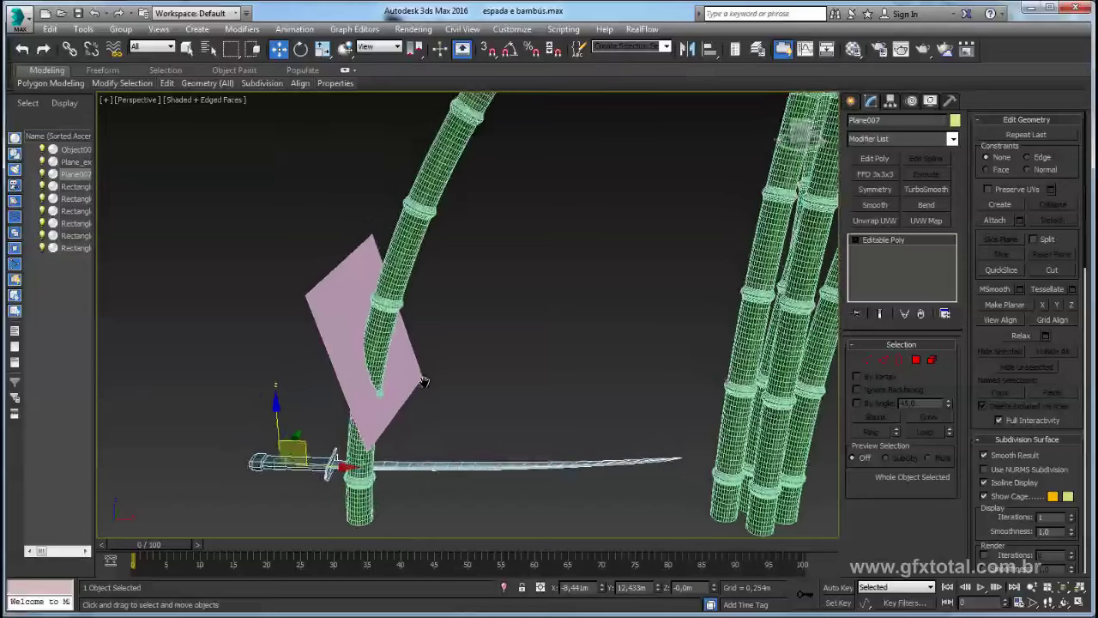
{"action": "left_click", "coordinate": [553, 307]}
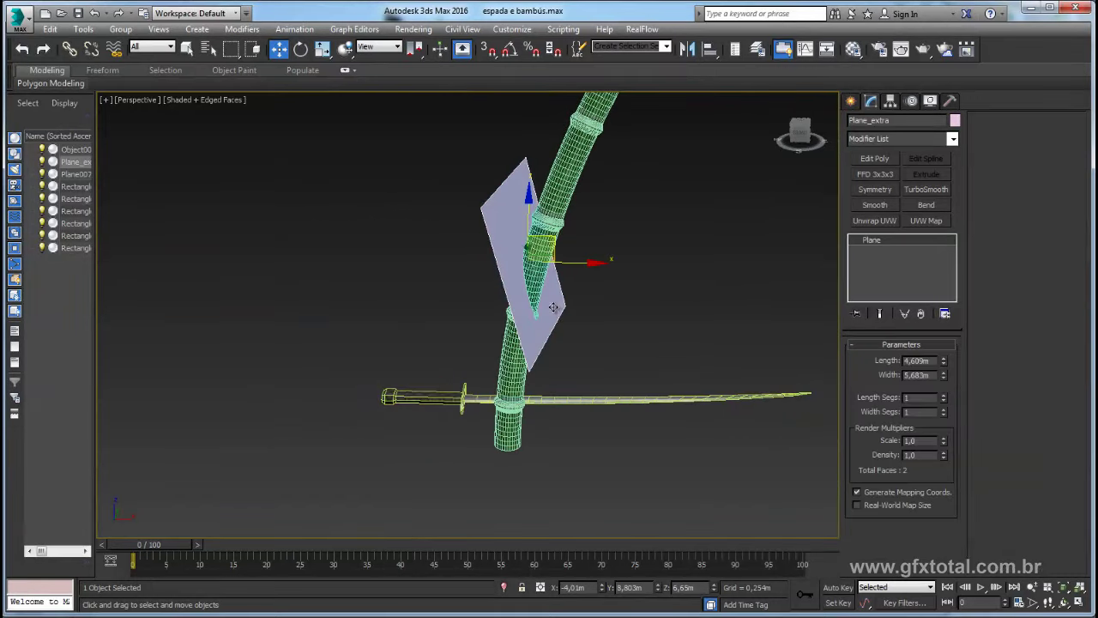
- Move the sword further left, keeping it horizontal after undoing a trial rotation
{"action": "left_click", "coordinate": [442, 399]}
{"action": "left_click_drag", "start_coordinate": [435, 375], "coordinate": [219, 342]}
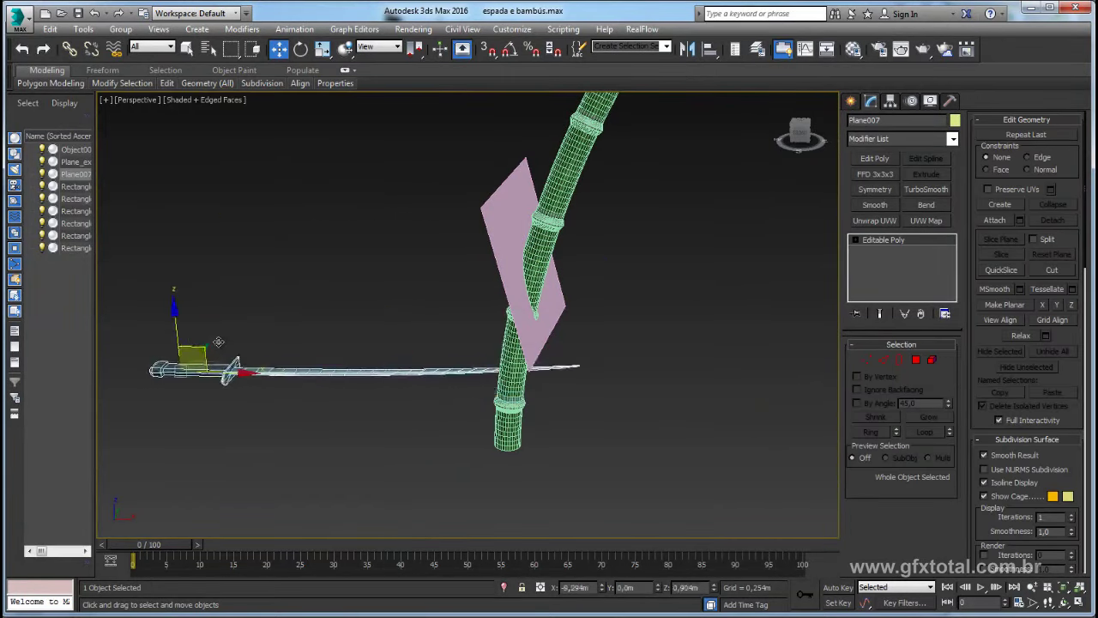
{"action": "key", "text": "e"}
{"action": "mouse_move", "coordinate": [142, 371]}
{"action": "left_mouse_down"}
{"action": "mouse_move", "coordinate": [103, 433]}
{"action": "mouse_move", "coordinate": [111, 420]}
{"action": "left_mouse_up"}
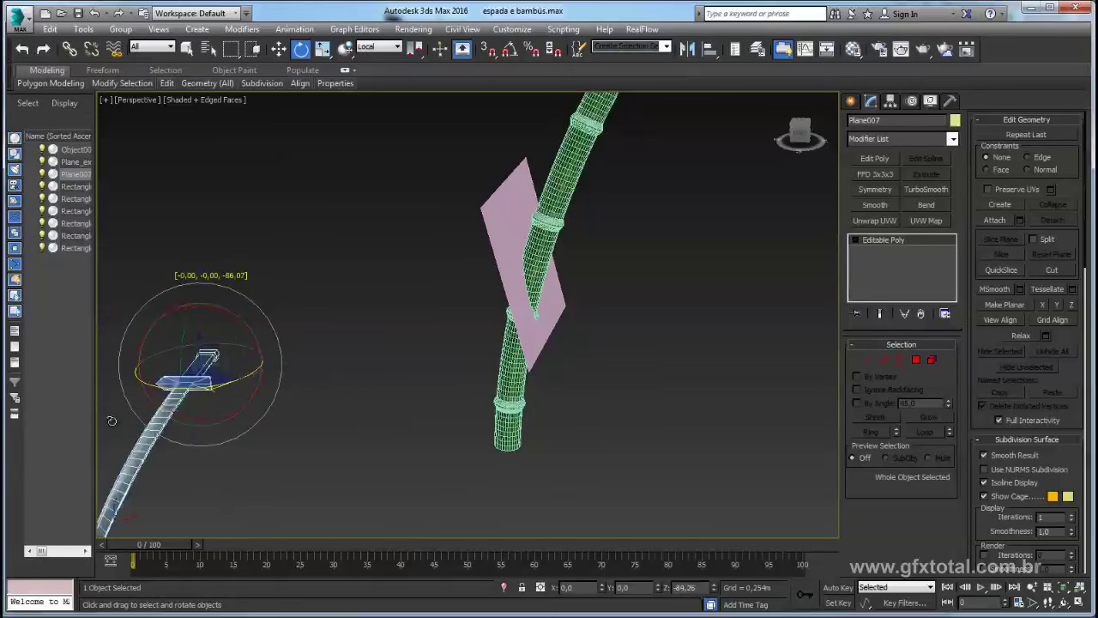
{"action": "left_click_drag", "start_coordinate": [110, 420], "coordinate": [92, 439]}
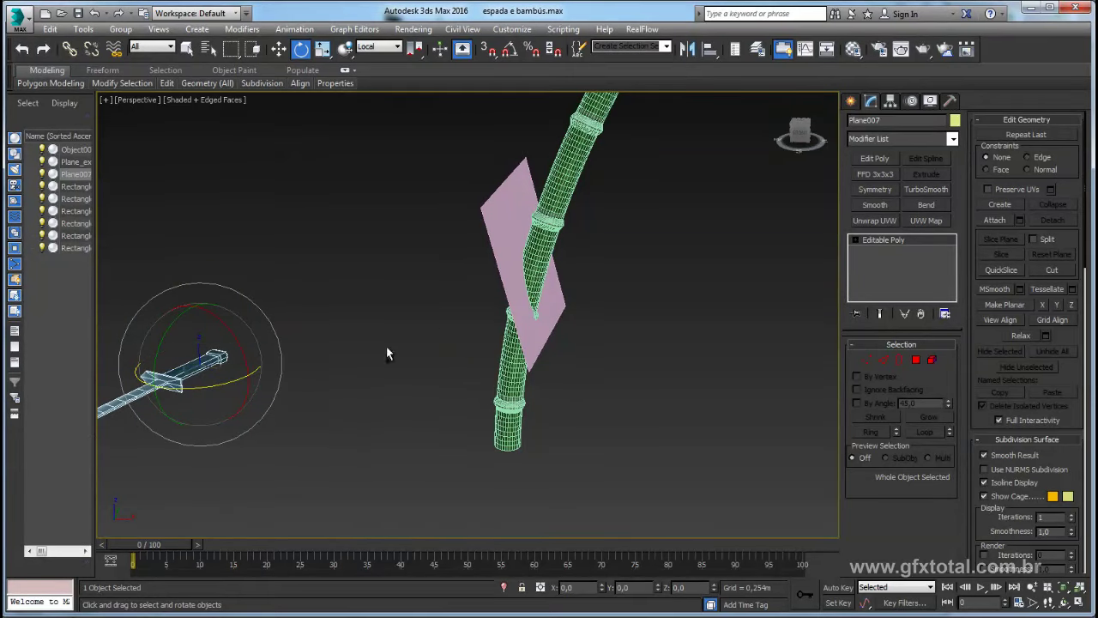
{"action": "key", "text": "ctrl+z"}
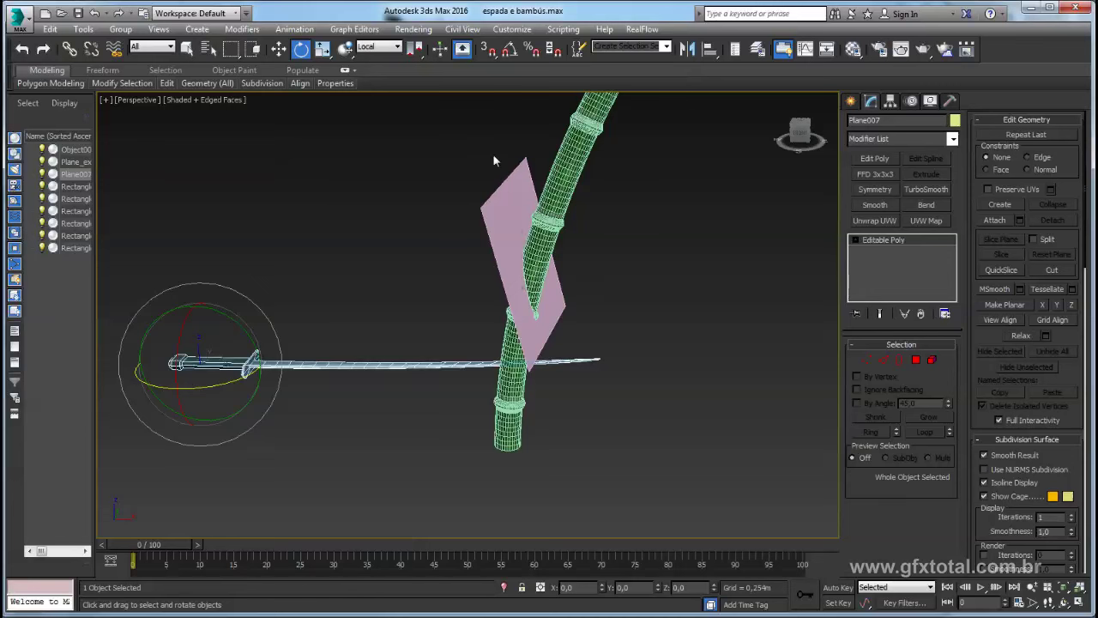
{"action": "middle_click_drag", "start_coordinate": [676, 255], "coordinate": [700, 262]}
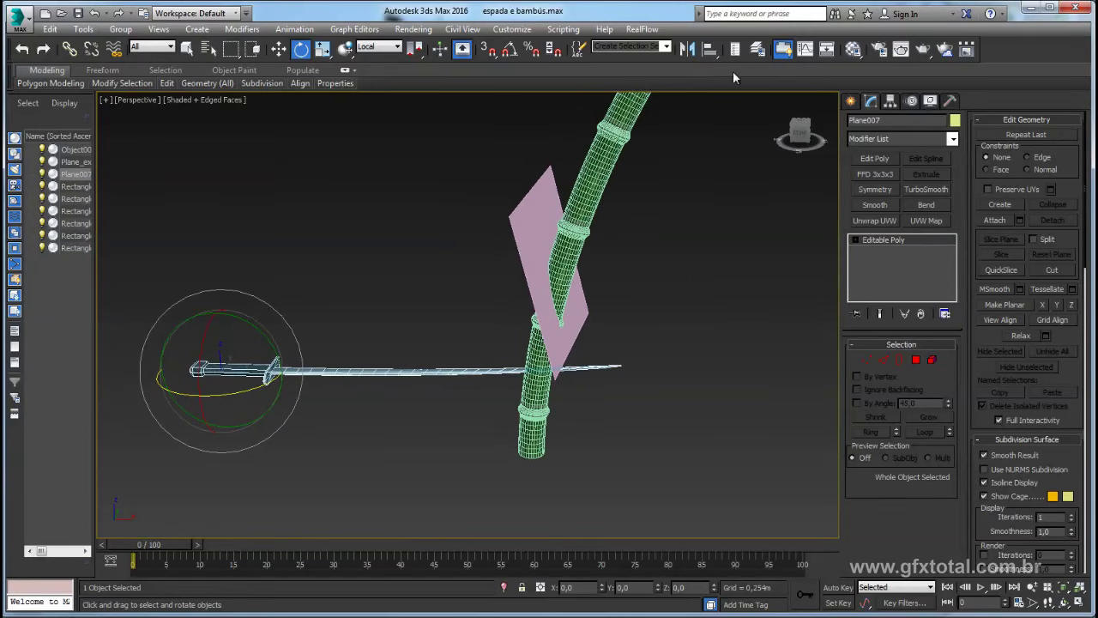
- Align the sword to Plane_extra's pivot point on X/Y/Z position and X/Y/Z orientation
{"action": "left_click", "coordinate": [709, 50]}
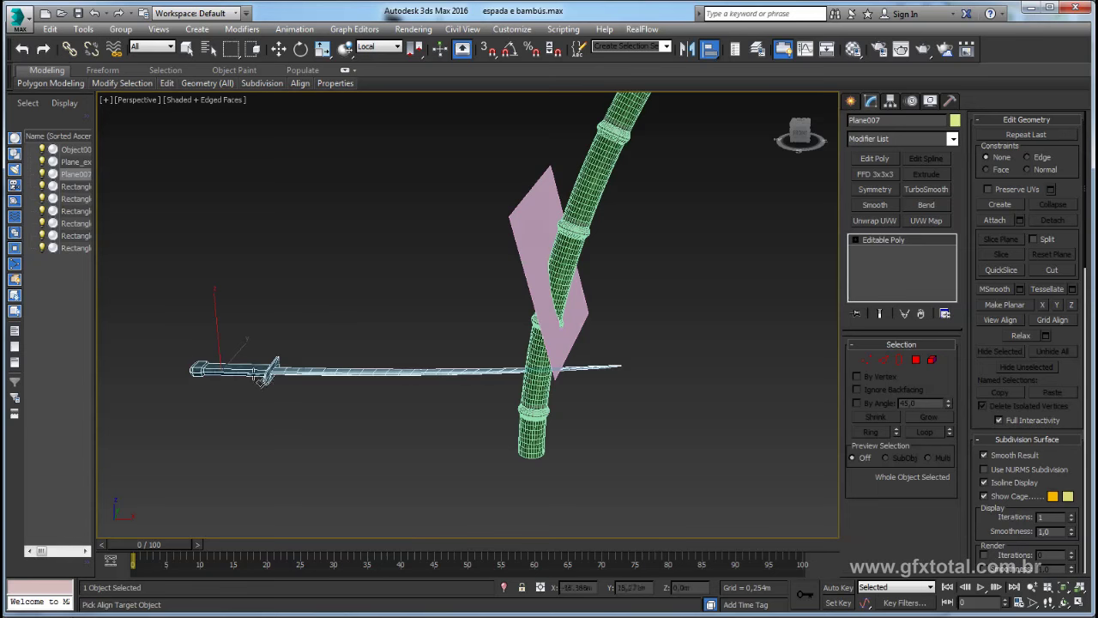
{"action": "left_click", "coordinate": [537, 217]}
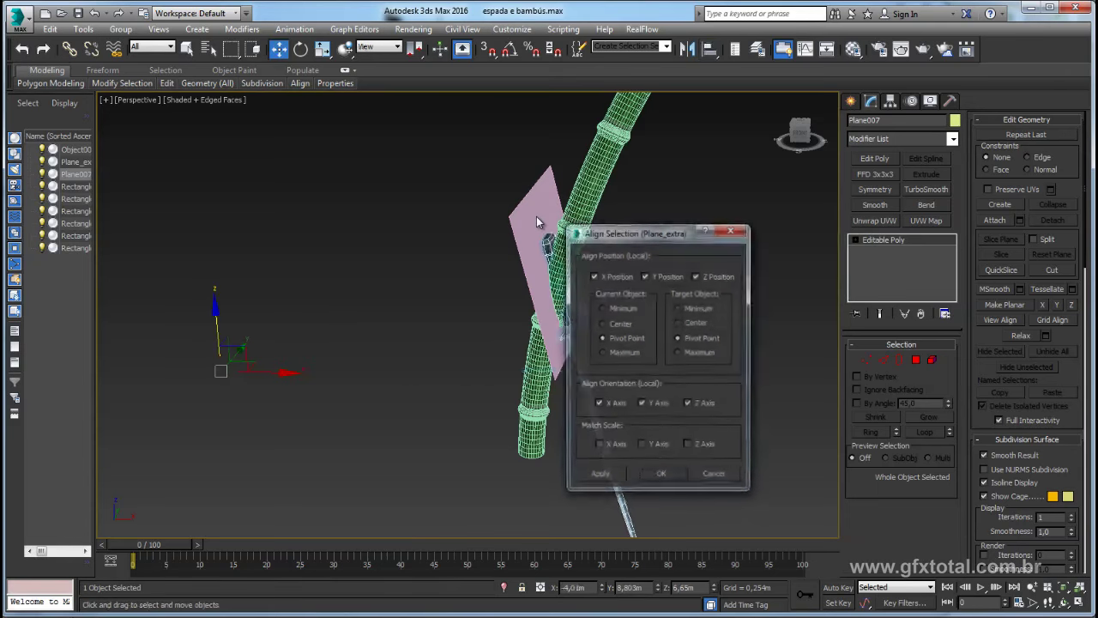
{"action": "left_click_drag", "start_coordinate": [645, 228], "coordinate": [741, 157]}
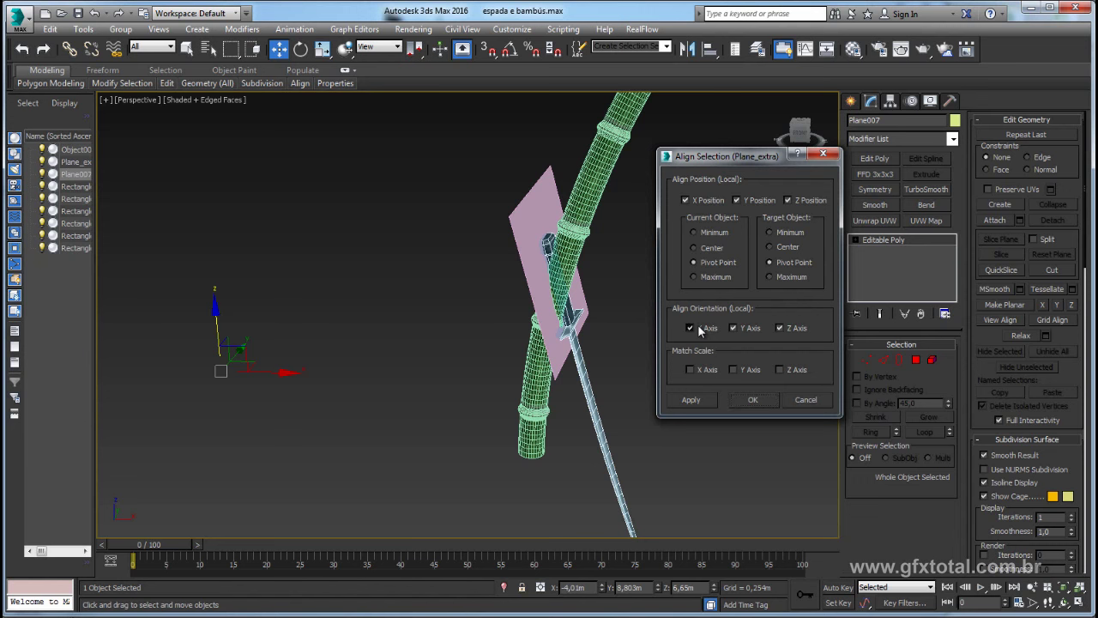
{"action": "left_click", "coordinate": [690, 328]}
{"action": "left_click", "coordinate": [733, 328]}
{"action": "left_click", "coordinate": [778, 328]}
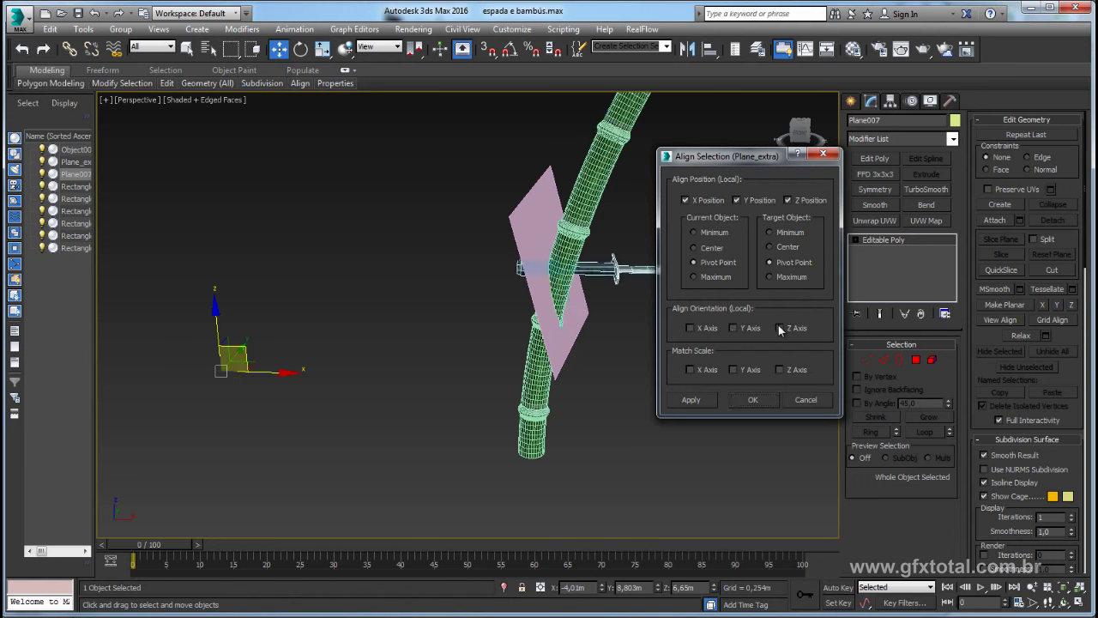
{"action": "left_click", "coordinate": [691, 327]}
{"action": "left_click", "coordinate": [733, 327]}
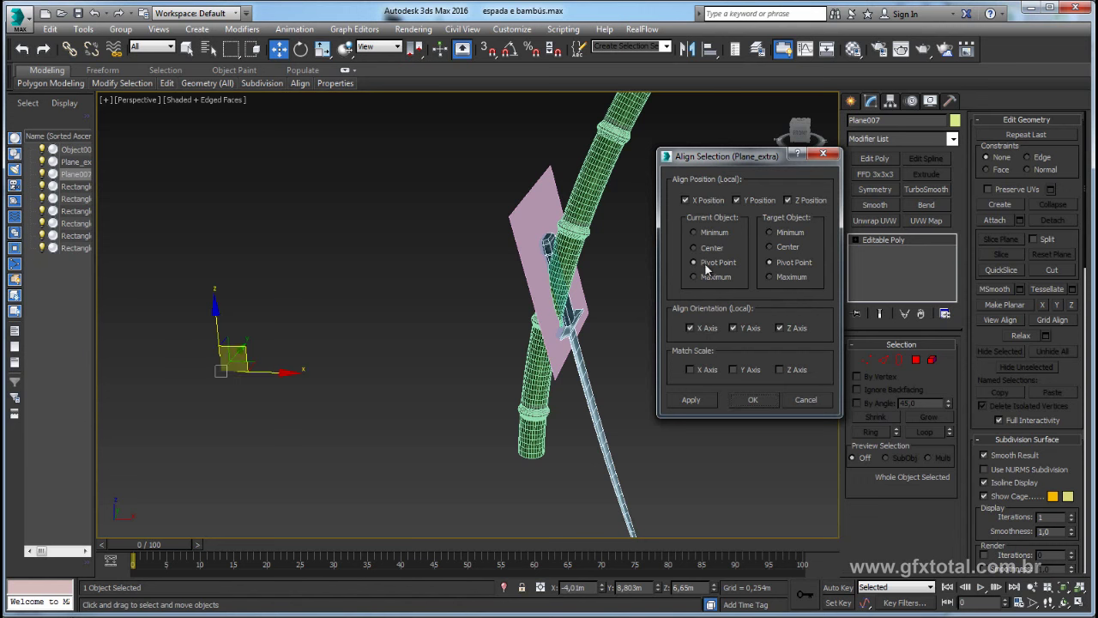
{"action": "left_click", "coordinate": [755, 399]}
{"action": "mouse_move", "coordinate": [694, 375]}
{"action": "middle_mouse_down", "text": "alt"}
{"action": "mouse_move", "coordinate": [590, 385]}
{"action": "mouse_move", "coordinate": [620, 385]}
{"action": "mouse_move", "coordinate": [601, 375]}
{"action": "middle_mouse_up", "text": "alt"}
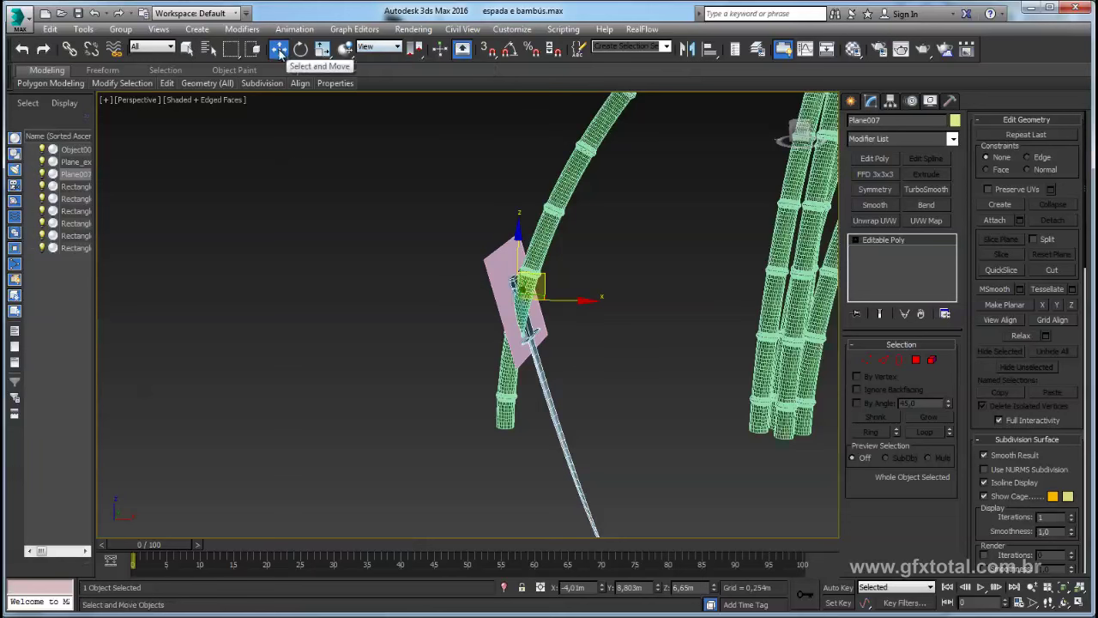
- Switch to the Local coordinate system and slide the sword back, clear of the bamboo
{"action": "left_click", "coordinate": [377, 47]}
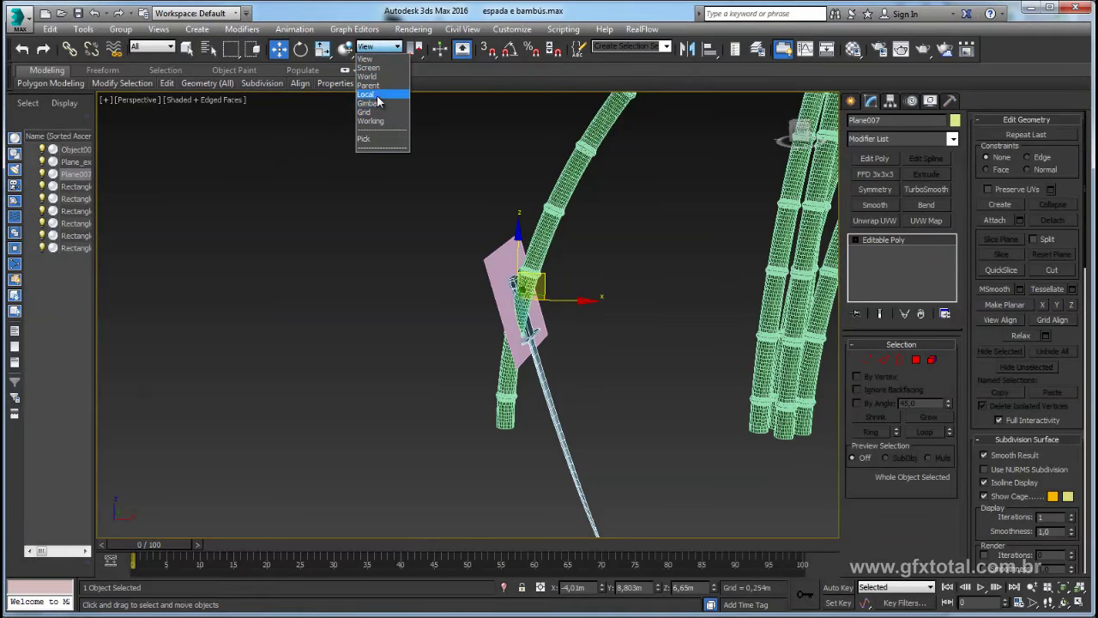
{"action": "left_click", "coordinate": [369, 94]}
{"action": "mouse_move", "coordinate": [551, 367]}
{"action": "left_mouse_down"}
{"action": "mouse_move", "coordinate": [464, 205]}
{"action": "mouse_move", "coordinate": [473, 260]}
{"action": "left_mouse_up"}
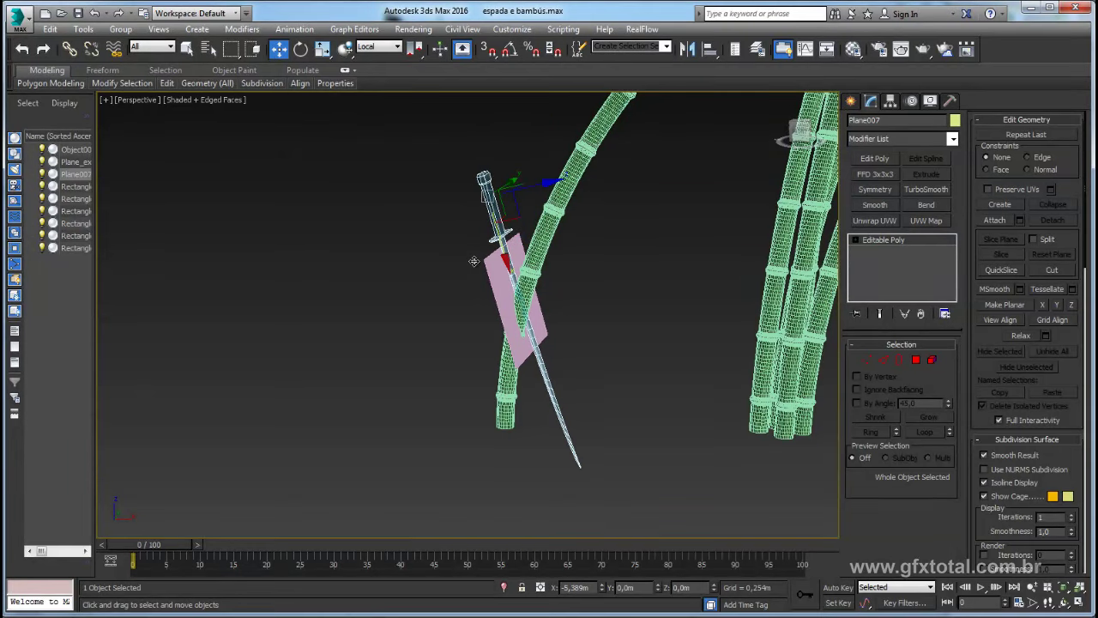
{"action": "middle_click_drag", "start_coordinate": [582, 272], "coordinate": [467, 282], "text": "alt"}
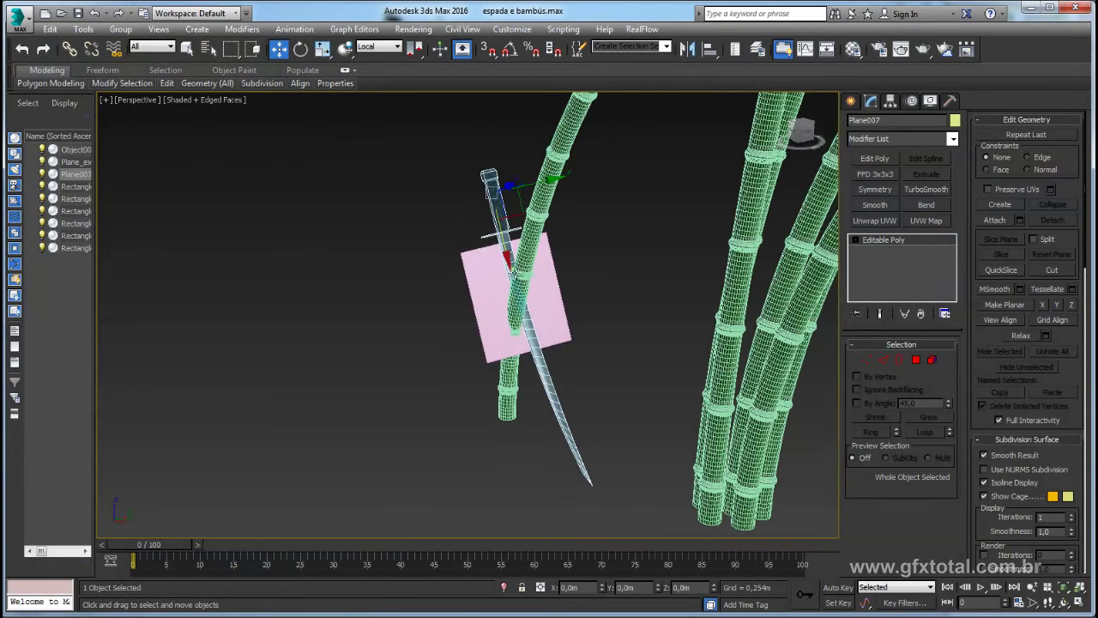
{"action": "left_click_drag", "start_coordinate": [549, 178], "coordinate": [369, 235]}
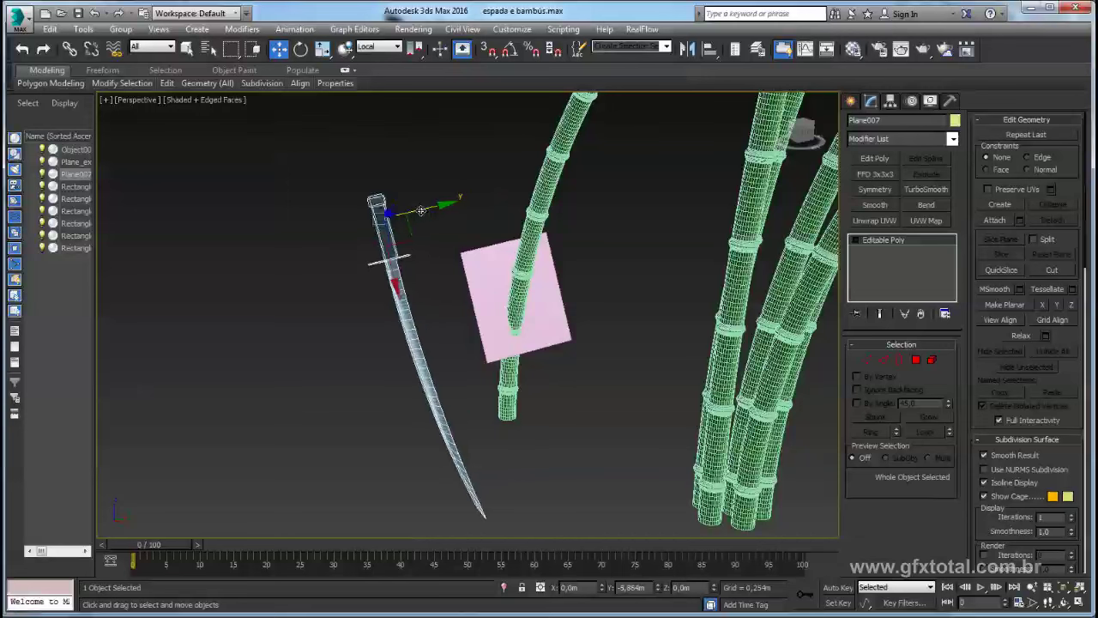
{"action": "left_click_drag", "start_coordinate": [325, 286], "coordinate": [374, 282]}
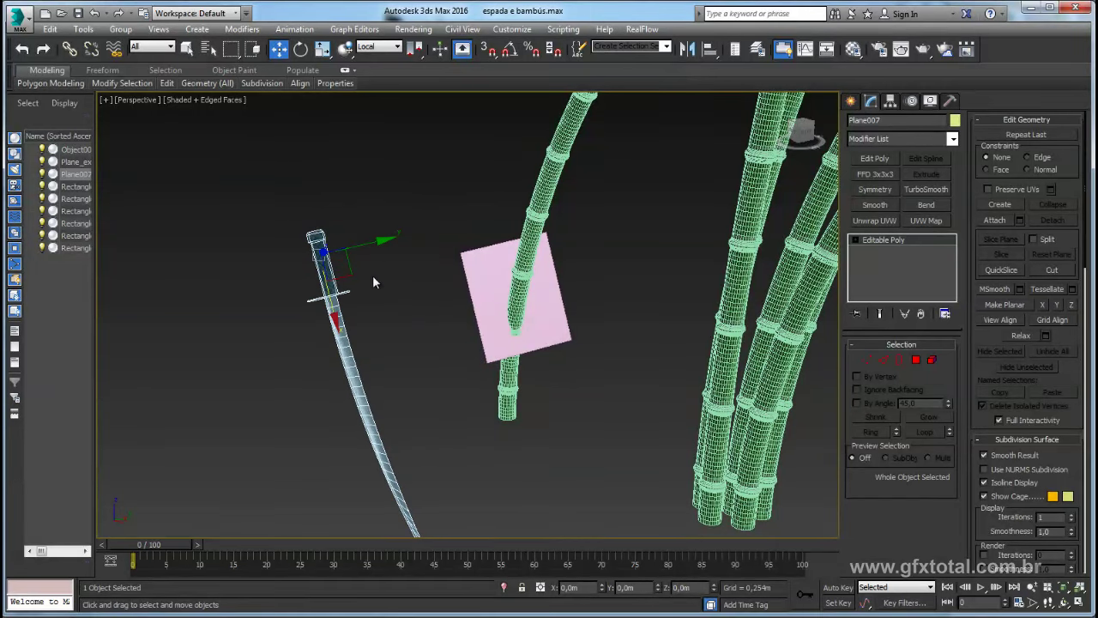
- Rotate the sword about its local Z axis until the blade points up
{"action": "left_click", "coordinate": [301, 50]}
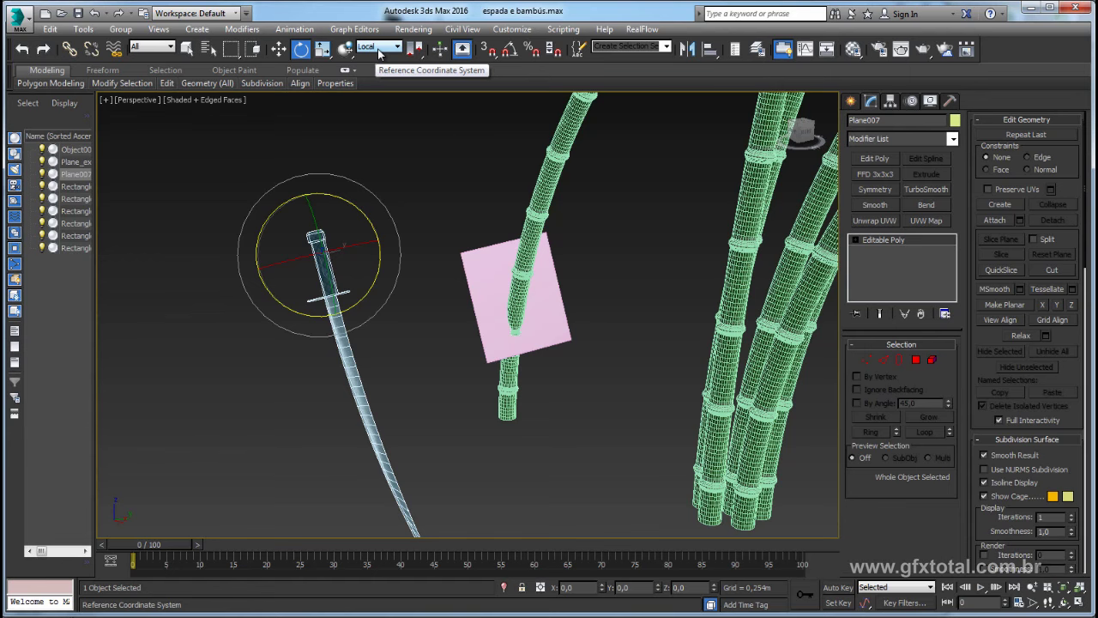
{"action": "left_click", "coordinate": [379, 47]}
{"action": "left_click", "coordinate": [379, 95]}
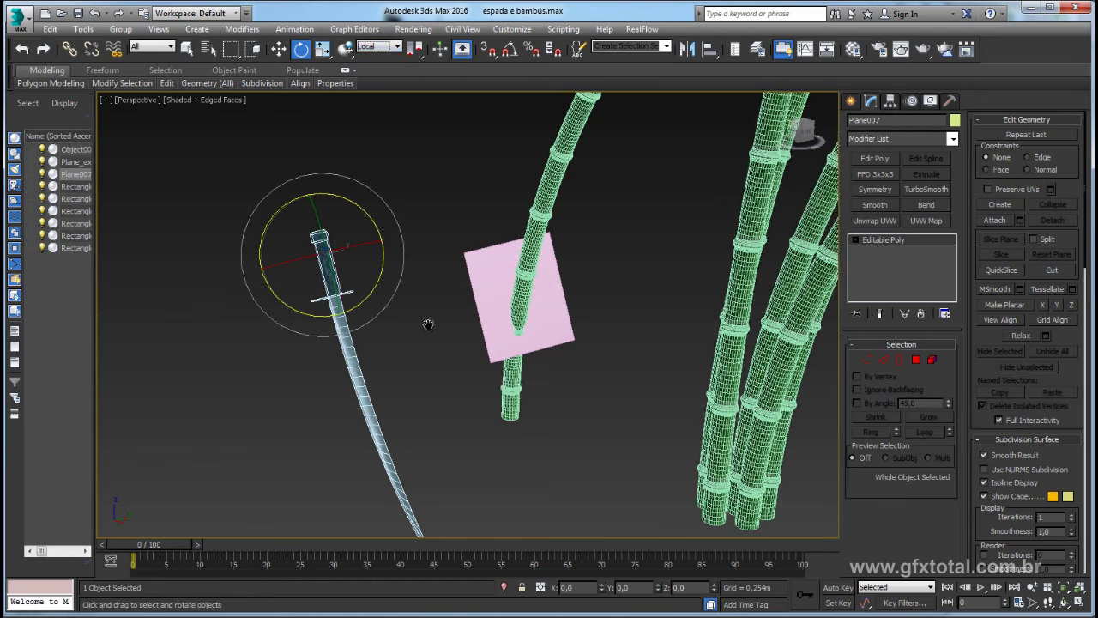
{"action": "middle_click_drag", "start_coordinate": [429, 323], "coordinate": [385, 321], "text": "alt"}
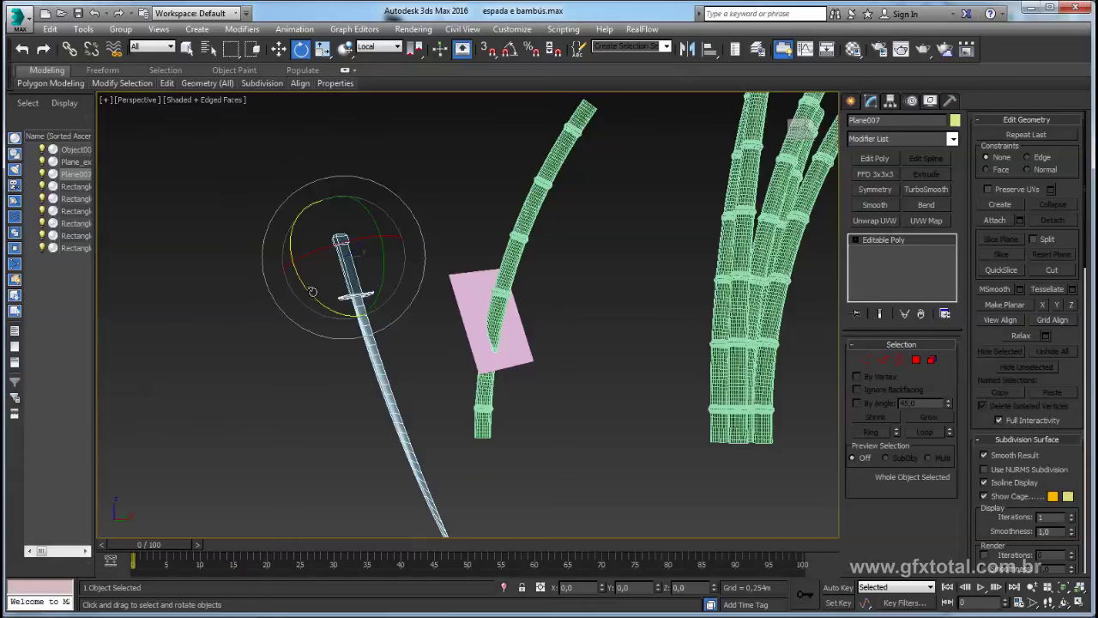
{"action": "mouse_move", "coordinate": [304, 285]}
{"action": "left_mouse_down"}
{"action": "mouse_move", "coordinate": [403, 349]}
{"action": "mouse_move", "coordinate": [458, 365]}
{"action": "mouse_move", "coordinate": [439, 372]}
{"action": "mouse_move", "coordinate": [347, 346]}
{"action": "mouse_move", "coordinate": [508, 386]}
{"action": "mouse_move", "coordinate": [303, 346]}
{"action": "mouse_move", "coordinate": [314, 355]}
{"action": "mouse_move", "coordinate": [481, 366]}
{"action": "mouse_move", "coordinate": [519, 357]}
{"action": "mouse_move", "coordinate": [316, 355]}
{"action": "mouse_move", "coordinate": [398, 367]}
{"action": "left_mouse_up"}
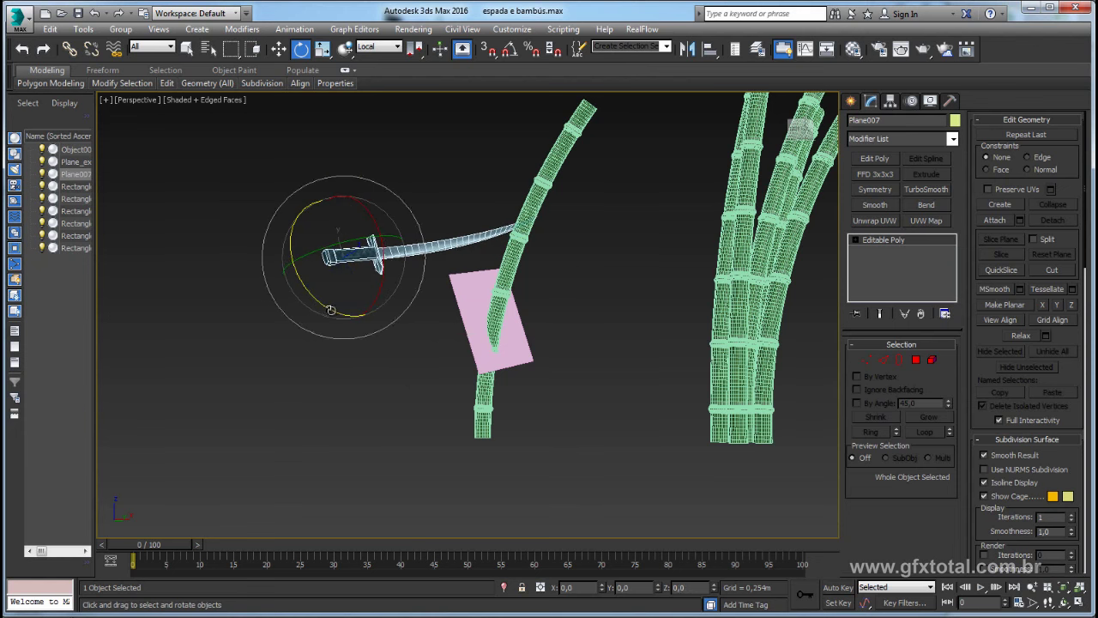
{"action": "mouse_move", "coordinate": [330, 310]}
{"action": "left_mouse_down"}
{"action": "mouse_move", "coordinate": [284, 331]}
{"action": "mouse_move", "coordinate": [449, 336]}
{"action": "left_mouse_up"}
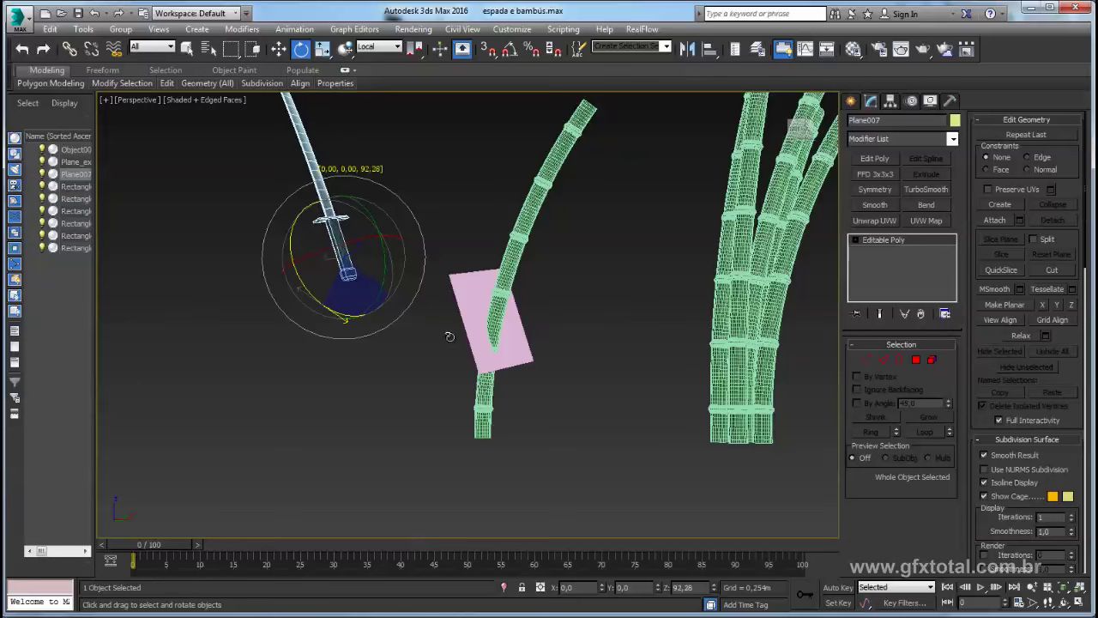
- Reposition the upright sword left of the stalk and select the pink cutting plane
{"action": "key", "text": "w"}
{"action": "left_click_drag", "start_coordinate": [325, 205], "coordinate": [357, 135]}
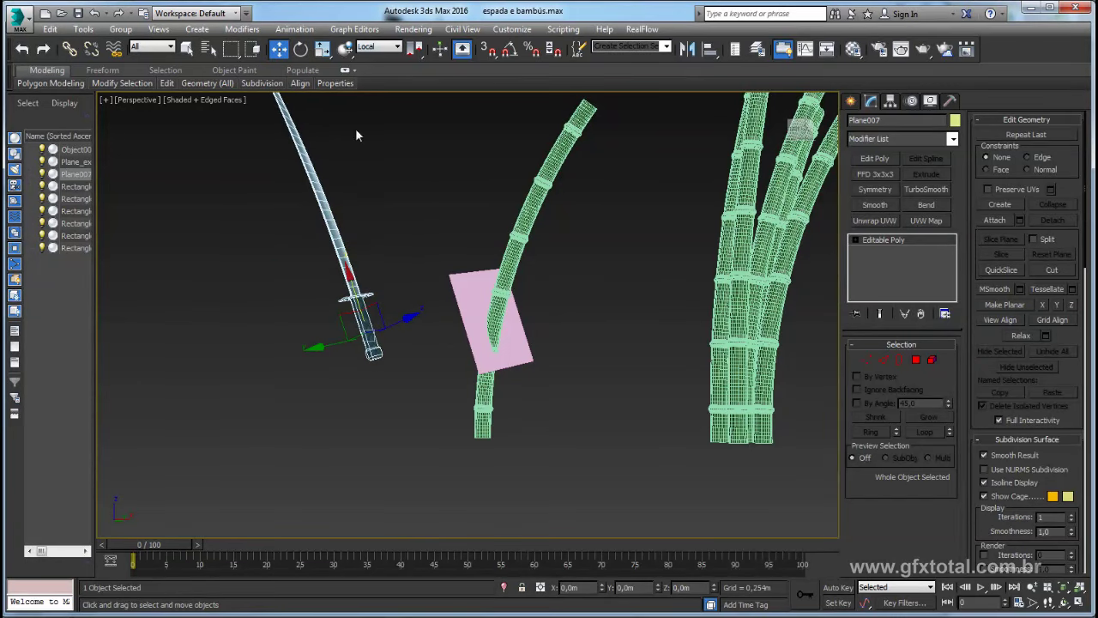
{"action": "middle_click_drag", "start_coordinate": [374, 353], "coordinate": [498, 377], "text": "alt"}
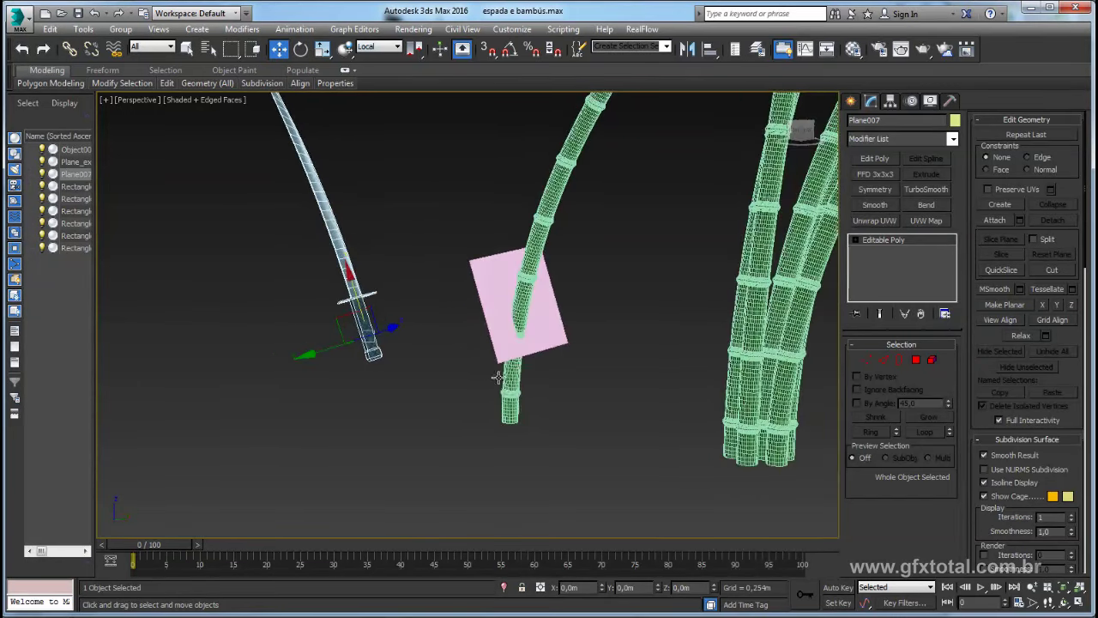
{"action": "mouse_move", "coordinate": [502, 320]}
{"action": "middle_mouse_down", "text": "alt"}
{"action": "mouse_move", "coordinate": [463, 270]}
{"action": "mouse_move", "coordinate": [450, 211]}
{"action": "middle_mouse_up", "text": "alt"}
{"action": "left_click", "coordinate": [451, 273]}
{"action": "scroll", "coordinate": [451, 274], "scroll_direction": "up", "scroll_amount": 2}
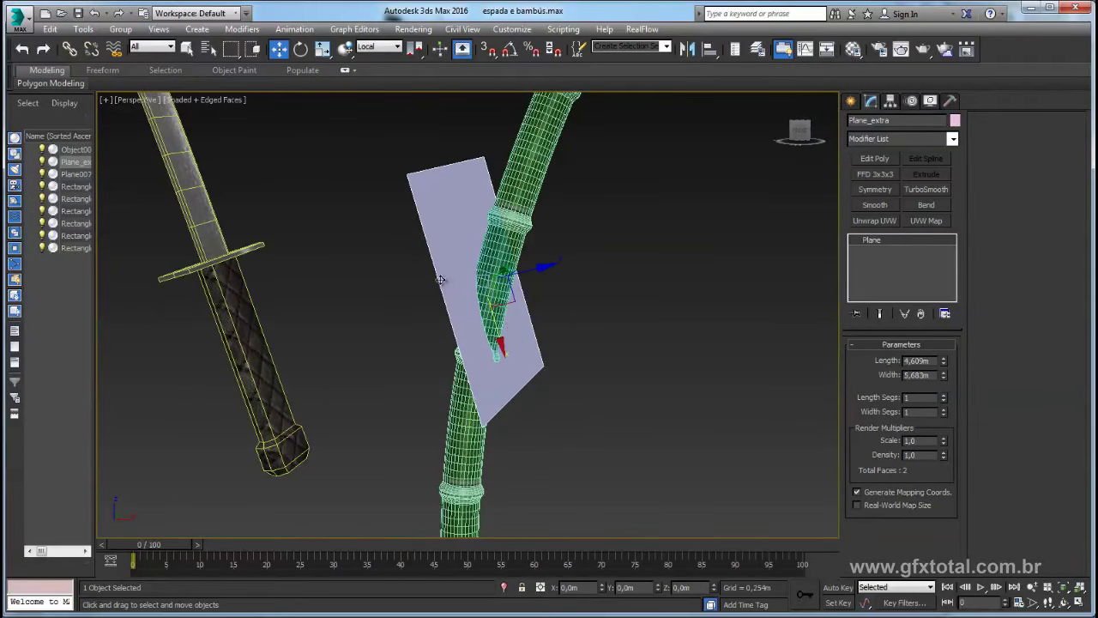
- Convert the pink cutting plane to an Editable Poly
{"action": "right_click", "coordinate": [440, 216]}
{"action": "mouse_move", "coordinate": [464, 344]}
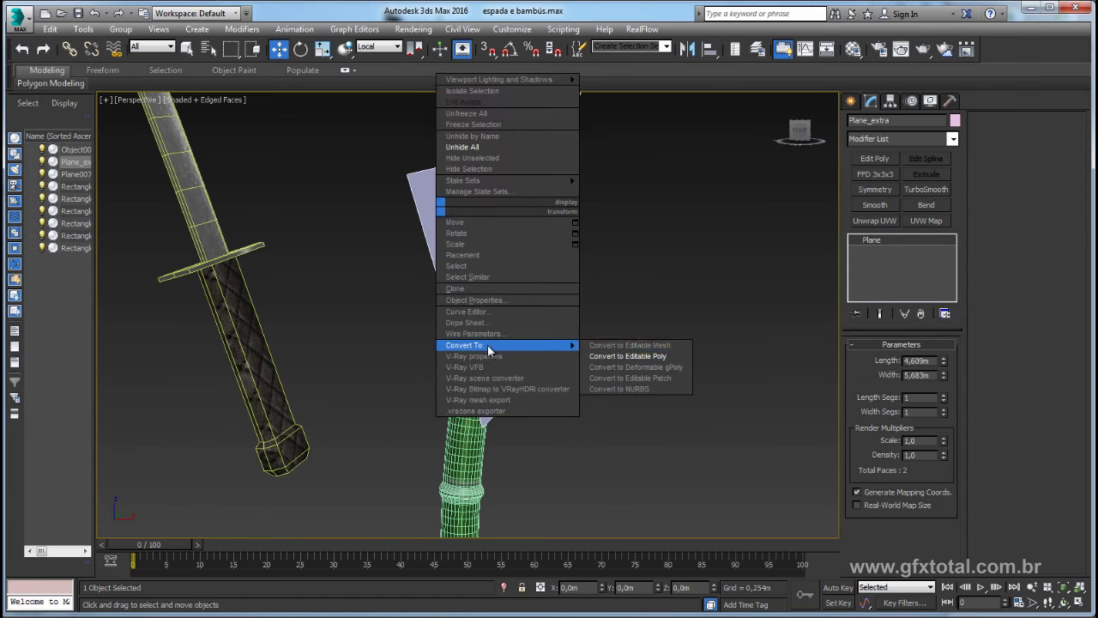
{"action": "left_click", "coordinate": [616, 357]}
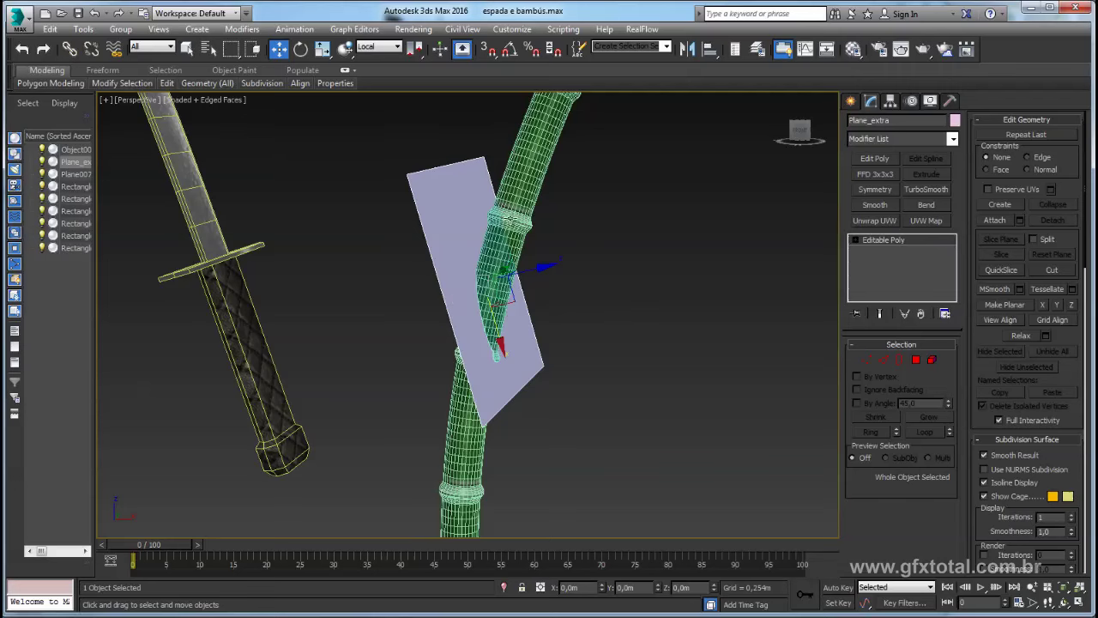
{"action": "middle_click_drag", "start_coordinate": [611, 263], "coordinate": [571, 315], "text": "alt"}
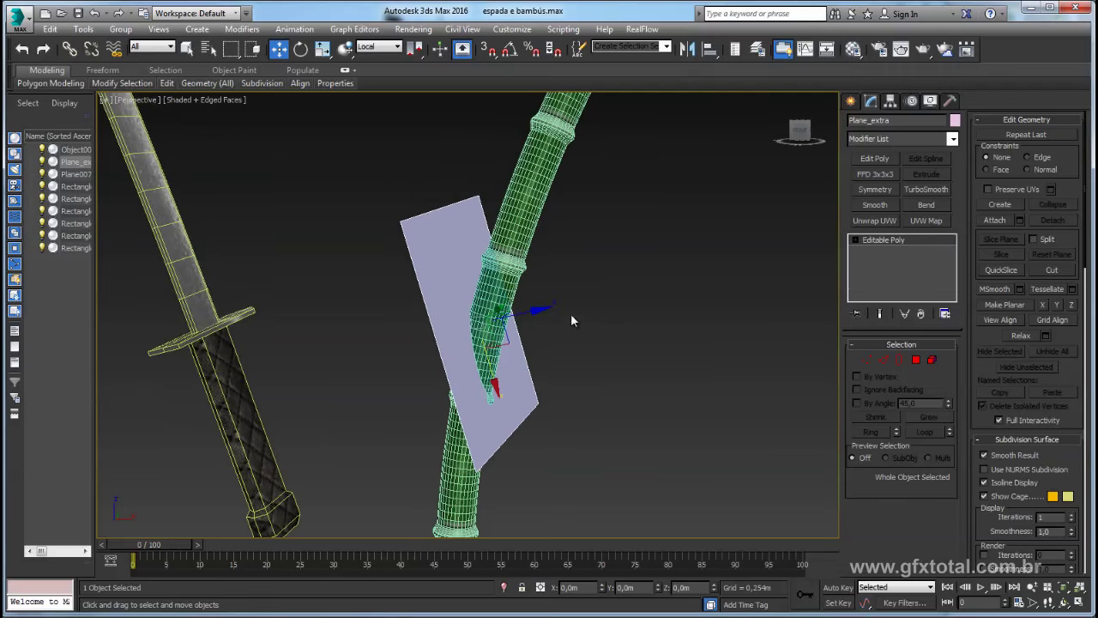
- Move the cut upper bamboo piece into position on the stalk, then select the plane
{"action": "left_click", "coordinate": [511, 243]}
{"action": "scroll", "coordinate": [562, 235], "scroll_direction": "down", "scroll_amount": 3}
{"action": "scroll", "coordinate": [569, 239], "scroll_direction": "down", "scroll_amount": 2}
{"action": "scroll", "coordinate": [540, 364], "scroll_direction": "up", "scroll_amount": 3}
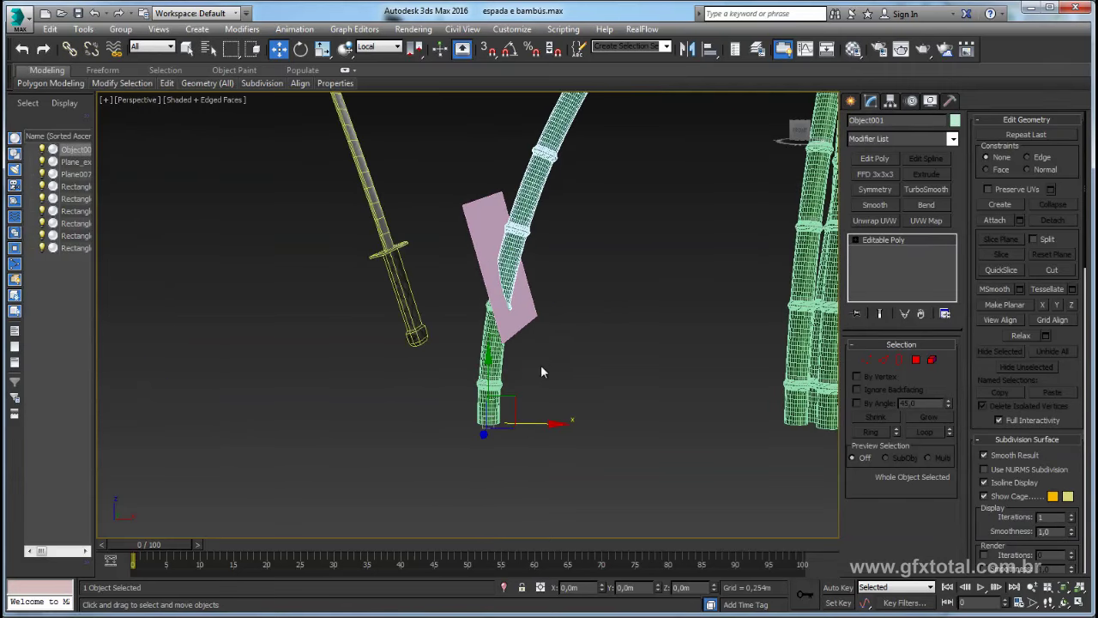
{"action": "middle_click_drag", "start_coordinate": [542, 371], "coordinate": [462, 395], "text": "alt"}
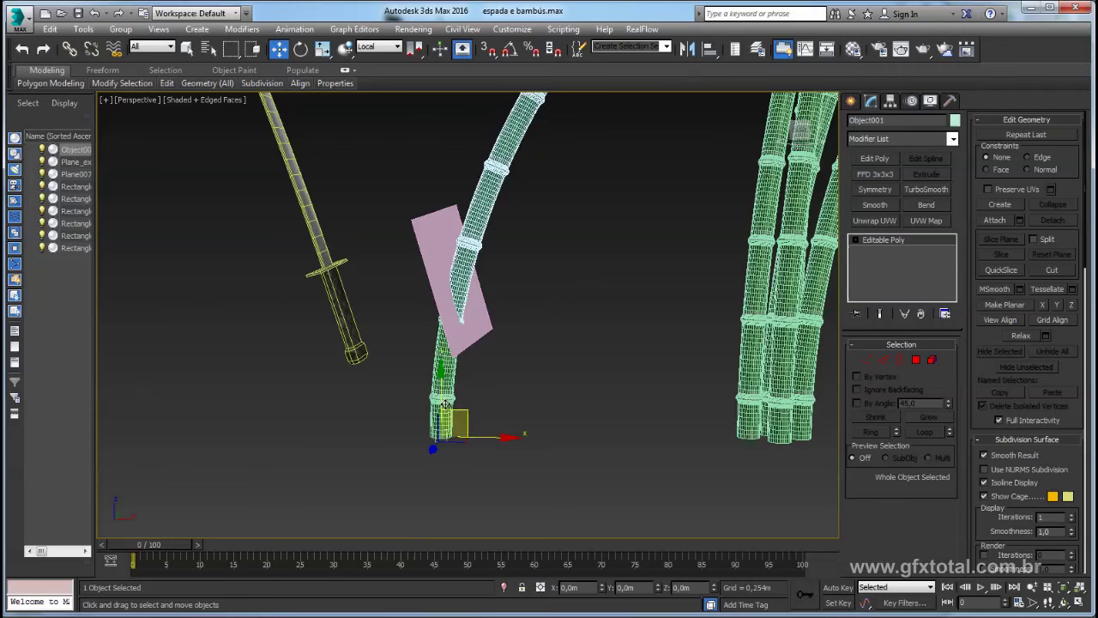
{"action": "mouse_move", "coordinate": [514, 388]}
{"action": "middle_mouse_down", "text": "alt"}
{"action": "mouse_move", "coordinate": [497, 394]}
{"action": "mouse_move", "coordinate": [478, 357]}
{"action": "mouse_move", "coordinate": [432, 440]}
{"action": "middle_mouse_up", "text": "alt"}
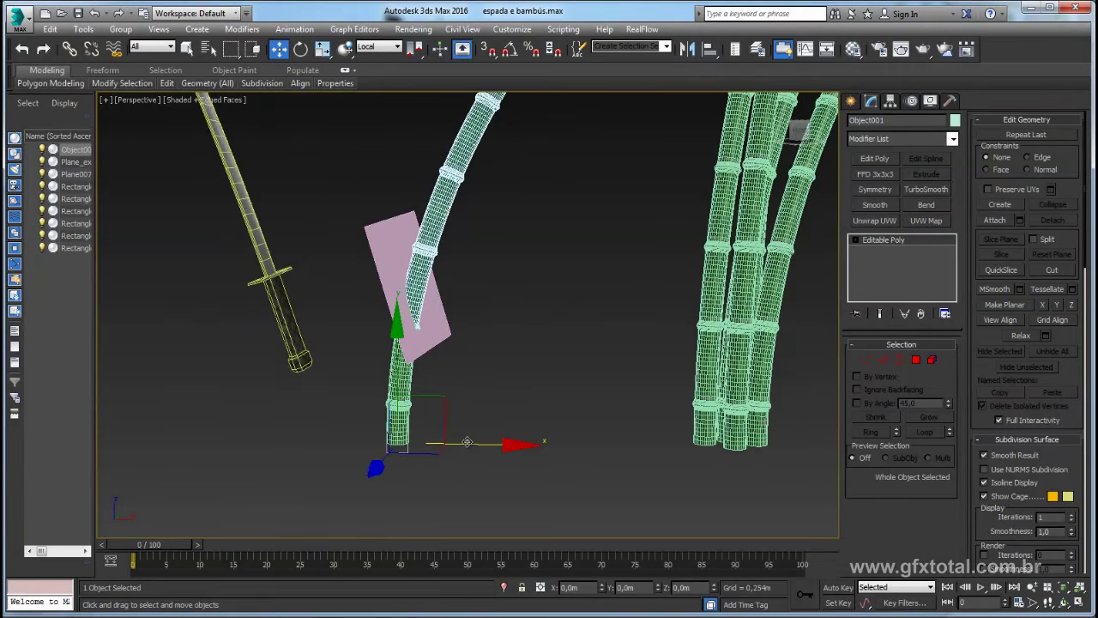
{"action": "mouse_move", "coordinate": [431, 395]}
{"action": "left_mouse_down"}
{"action": "mouse_move", "coordinate": [439, 476]}
{"action": "mouse_move", "coordinate": [433, 379]}
{"action": "mouse_move", "coordinate": [438, 454]}
{"action": "mouse_move", "coordinate": [433, 381]}
{"action": "mouse_move", "coordinate": [444, 451]}
{"action": "mouse_move", "coordinate": [489, 415]}
{"action": "left_mouse_up"}
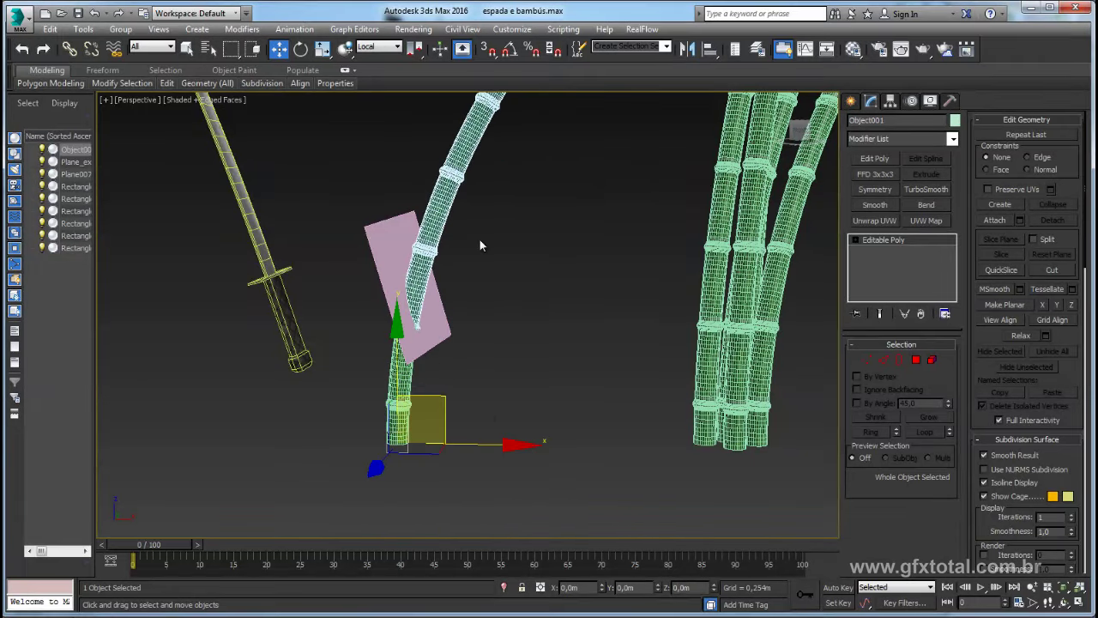
{"action": "left_click", "coordinate": [378, 241]}
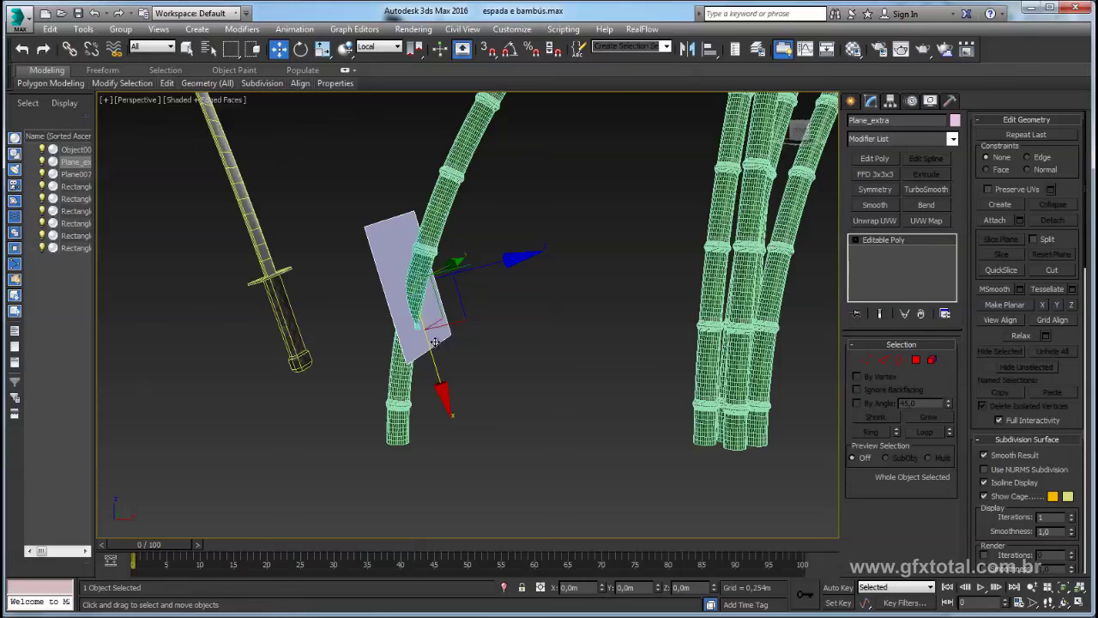
- Nudge the plane along X and attach the cut bamboo piece to it
{"action": "mouse_move", "coordinate": [436, 359]}
{"action": "left_mouse_down"}
{"action": "mouse_move", "coordinate": [405, 321]}
{"action": "mouse_move", "coordinate": [415, 386]}
{"action": "left_mouse_up"}
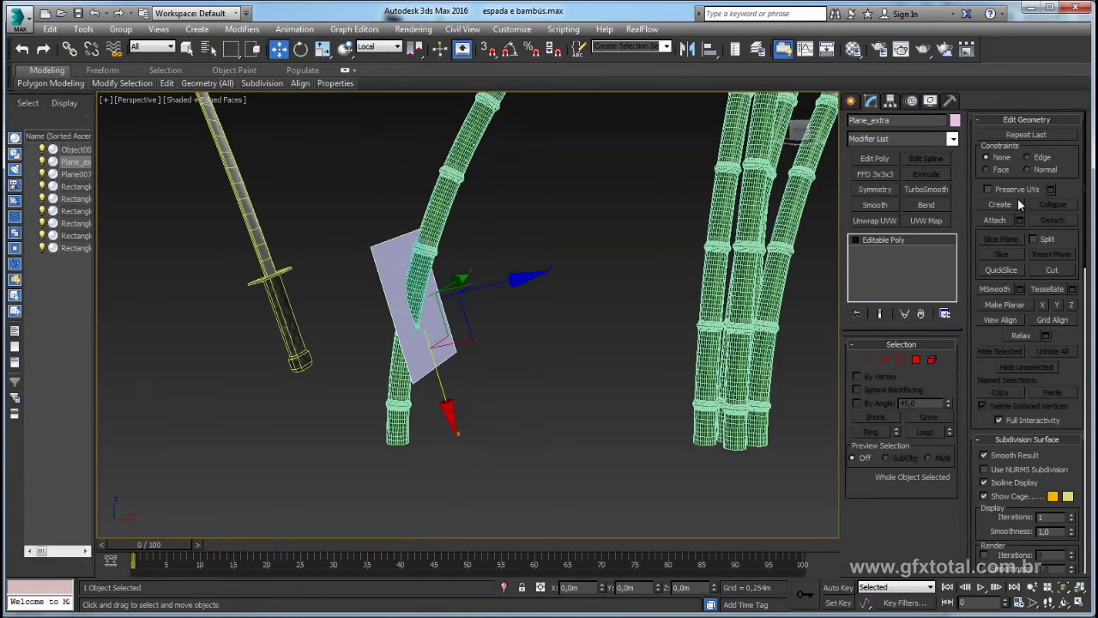
{"action": "left_click", "coordinate": [995, 220]}
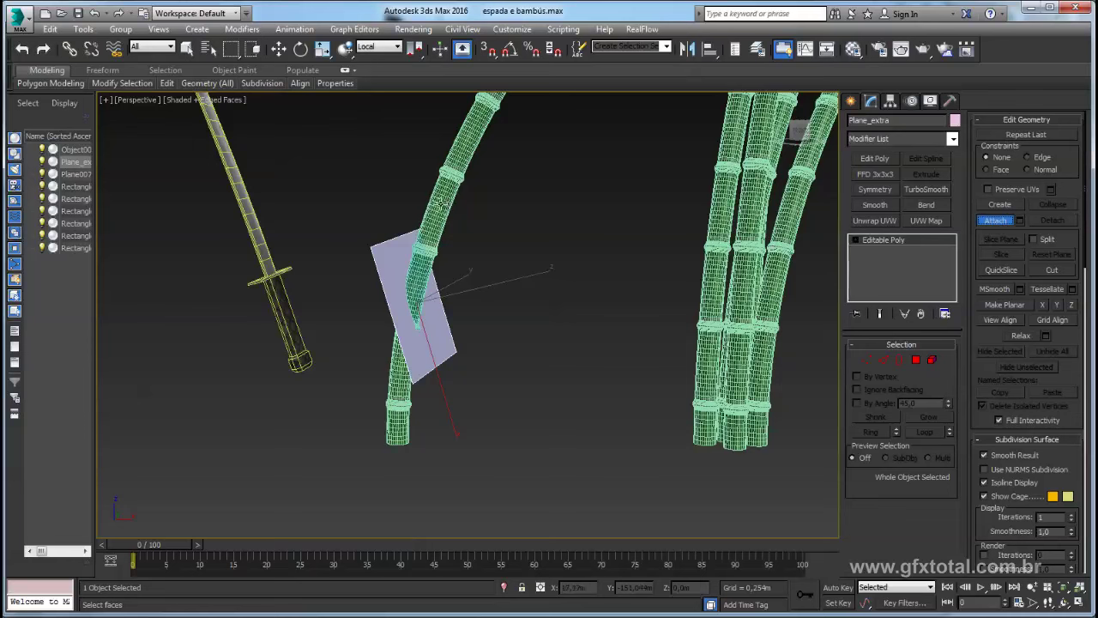
{"action": "left_click", "coordinate": [433, 211]}
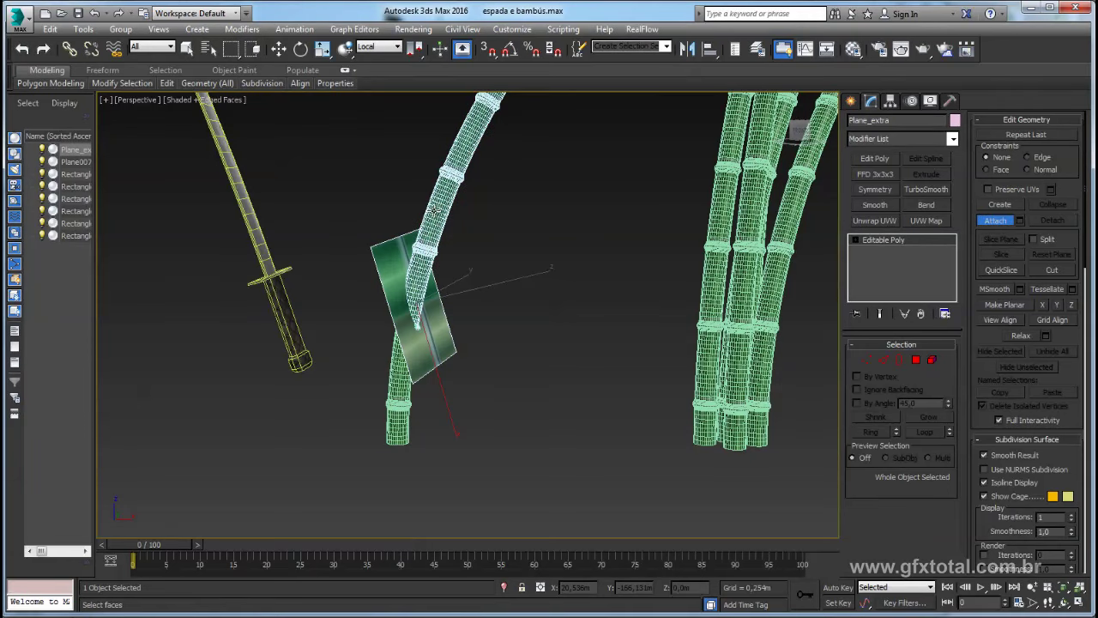
{"action": "middle_click_drag", "start_coordinate": [433, 211], "coordinate": [491, 199]}
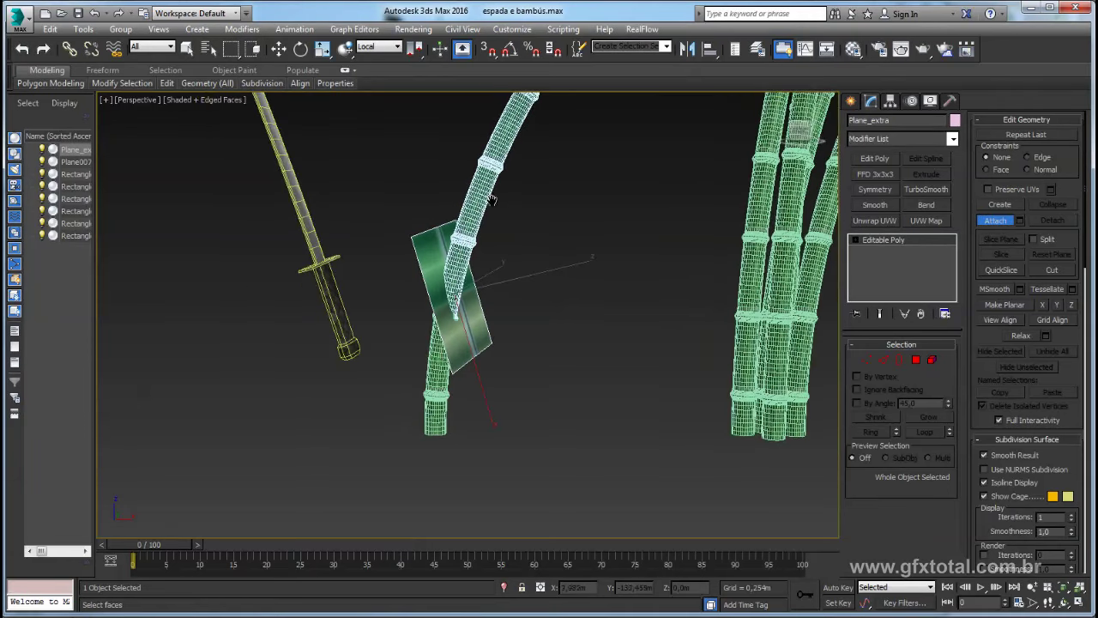
- Delete the plane element in Element mode, keeping only the bamboo piece
{"action": "left_click", "coordinate": [933, 360]}
{"action": "key", "text": "Delete"}
{"action": "middle_click_drag", "start_coordinate": [525, 264], "coordinate": [497, 299]}
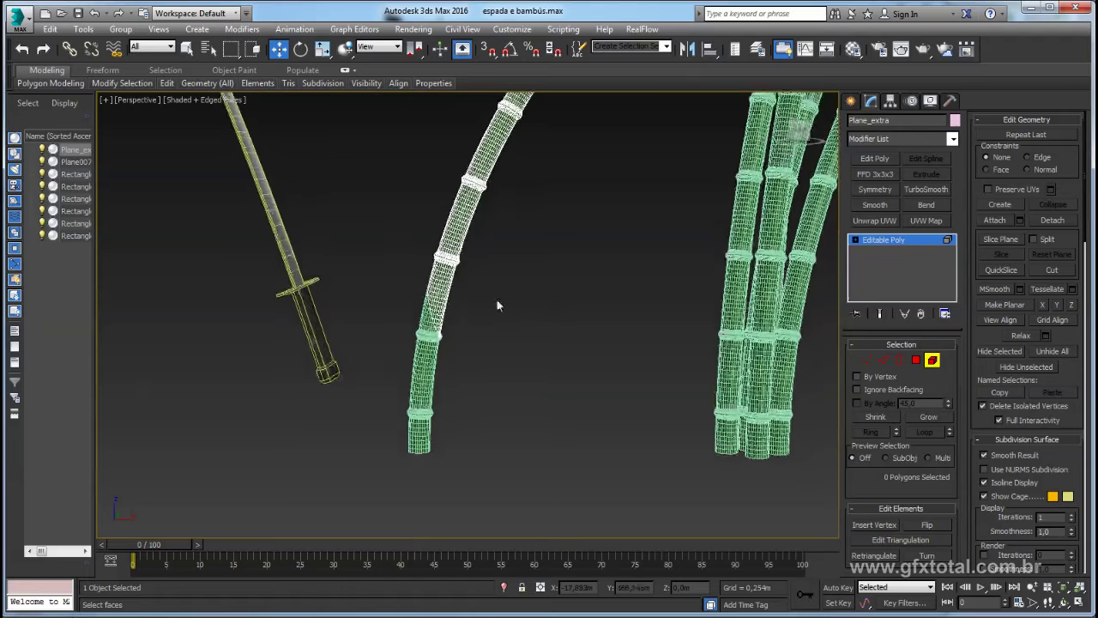
{"action": "left_click", "coordinate": [883, 239]}
{"action": "middle_click_drag", "start_coordinate": [589, 296], "coordinate": [574, 307]}
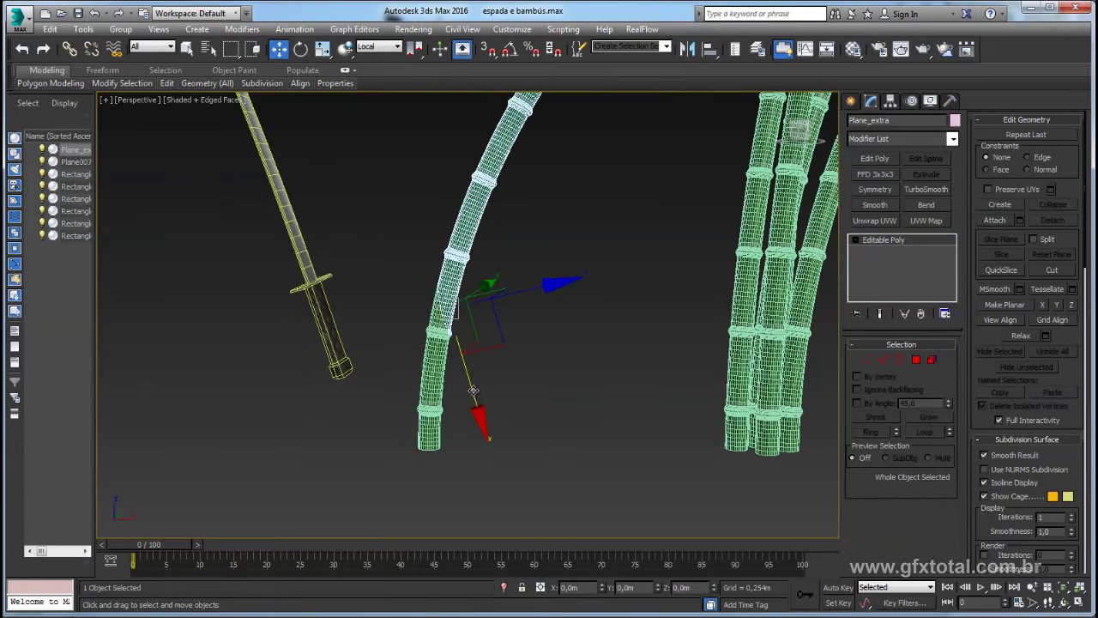
- Slide the cut bamboo piece up the cut and back down onto the lower stalk
{"action": "left_click_drag", "start_coordinate": [472, 391], "coordinate": [447, 311]}
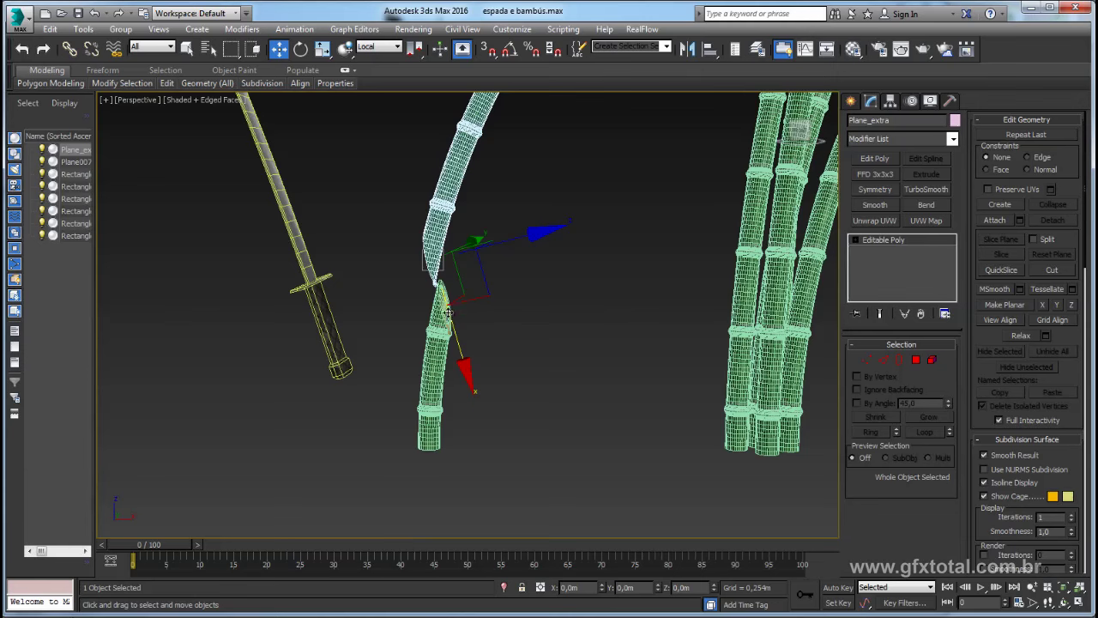
{"action": "scroll", "coordinate": [447, 311], "scroll_direction": "up", "scroll_amount": 2}
{"action": "scroll", "coordinate": [442, 333], "scroll_direction": "up", "scroll_amount": 2}
{"action": "scroll", "coordinate": [450, 332], "scroll_direction": "up", "scroll_amount": 2}
{"action": "scroll", "coordinate": [459, 330], "scroll_direction": "up", "scroll_amount": 2}
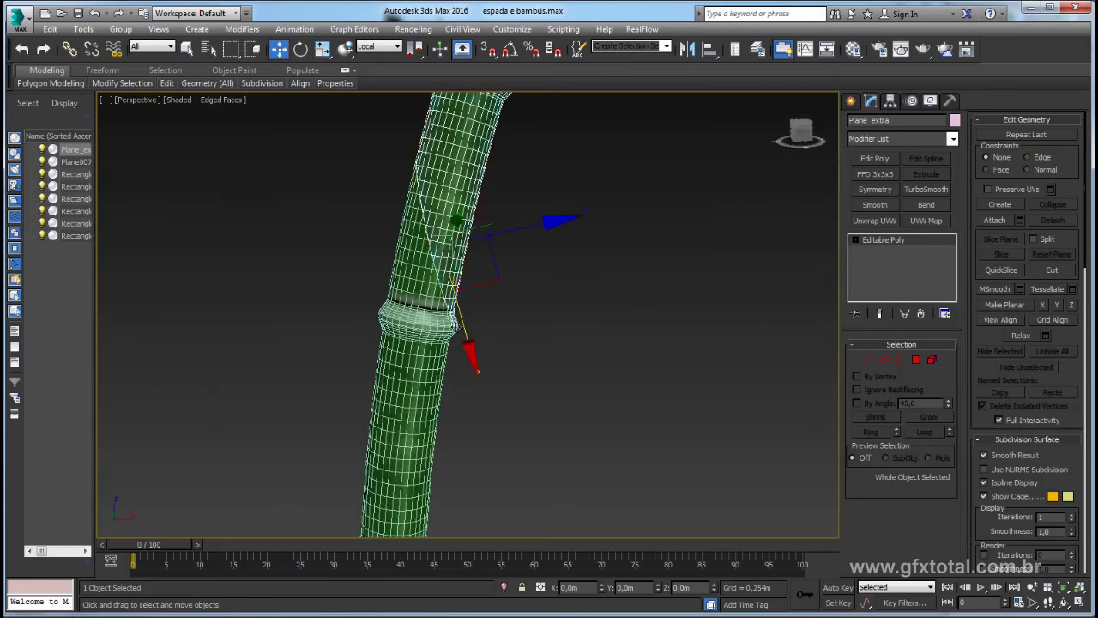
{"action": "left_click_drag", "start_coordinate": [463, 327], "coordinate": [496, 437]}
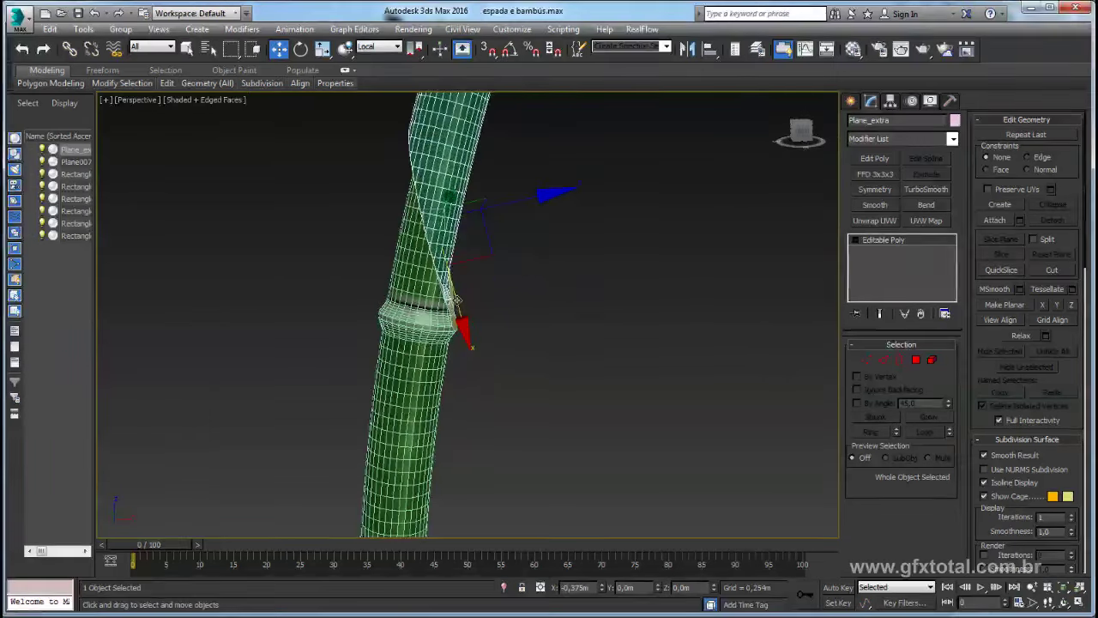
{"action": "mouse_move", "coordinate": [496, 436]}
{"action": "middle_mouse_down", "text": "alt"}
{"action": "mouse_move", "coordinate": [524, 323]}
{"action": "mouse_move", "coordinate": [537, 349]}
{"action": "mouse_move", "coordinate": [507, 351]}
{"action": "mouse_move", "coordinate": [559, 363]}
{"action": "mouse_move", "coordinate": [515, 335]}
{"action": "middle_mouse_up", "text": "alt"}
{"action": "scroll", "coordinate": [526, 330], "scroll_direction": "down", "scroll_amount": 3}
- With Auto Key on, rotate the sword to horizontal at frame 15
{"action": "left_click", "coordinate": [381, 334]}
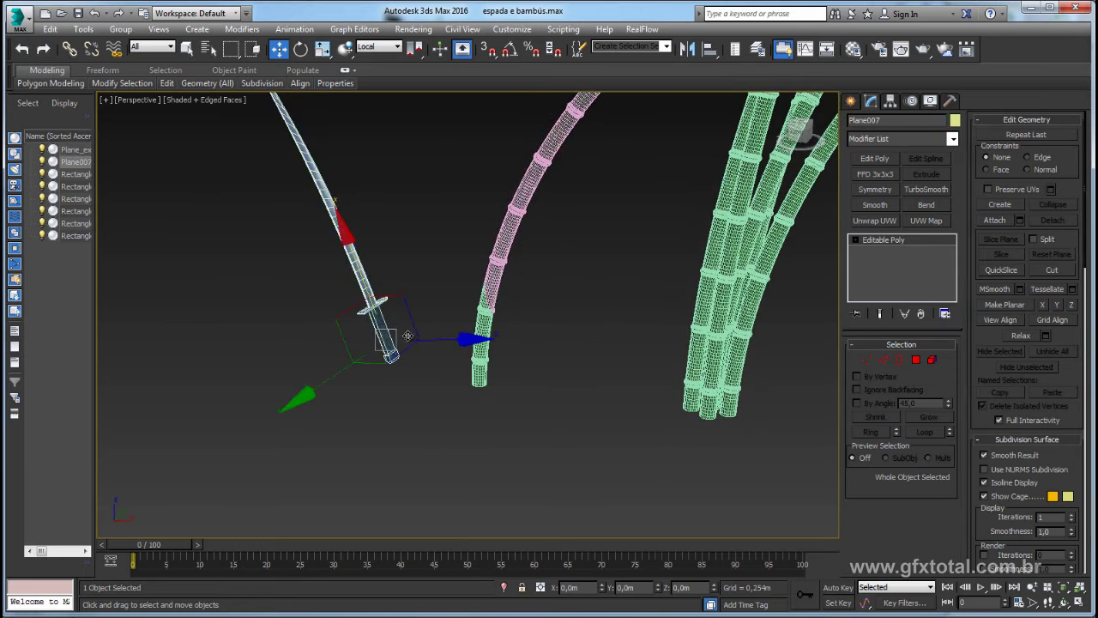
{"action": "middle_click_drag", "start_coordinate": [471, 309], "coordinate": [453, 392]}
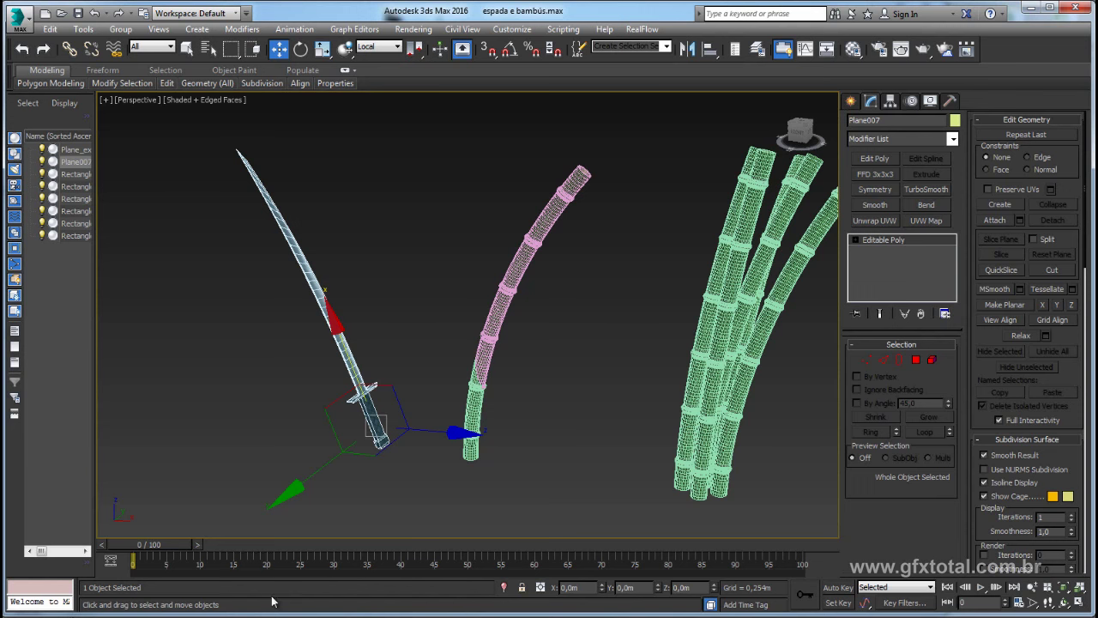
{"action": "left_click", "coordinate": [837, 588]}
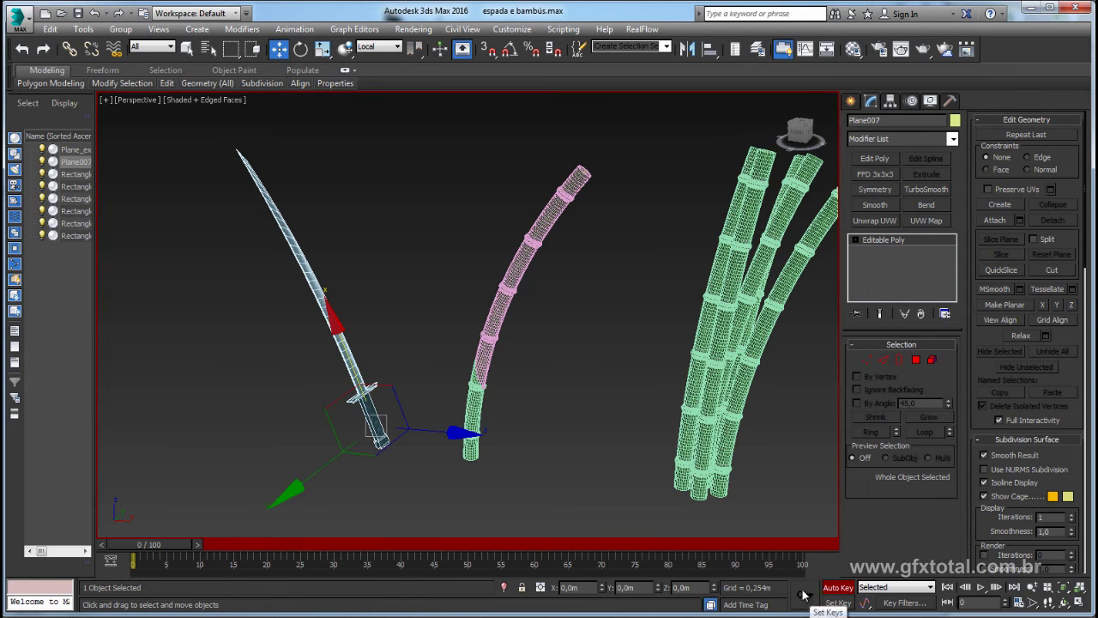
{"action": "left_click_drag", "start_coordinate": [195, 546], "coordinate": [287, 546]}
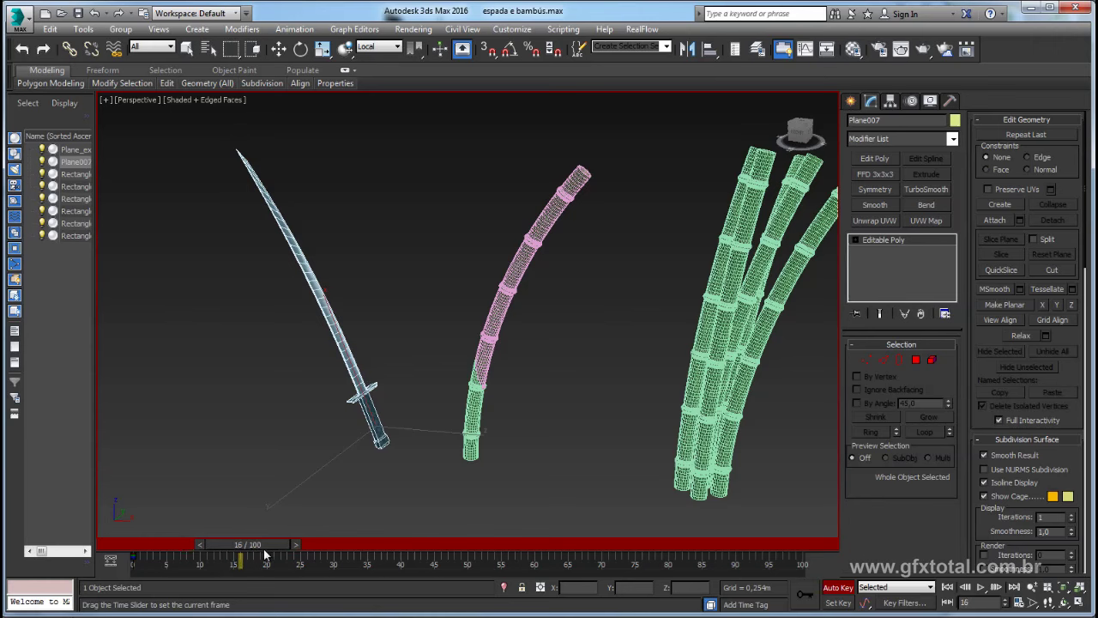
{"action": "key", "text": "e"}
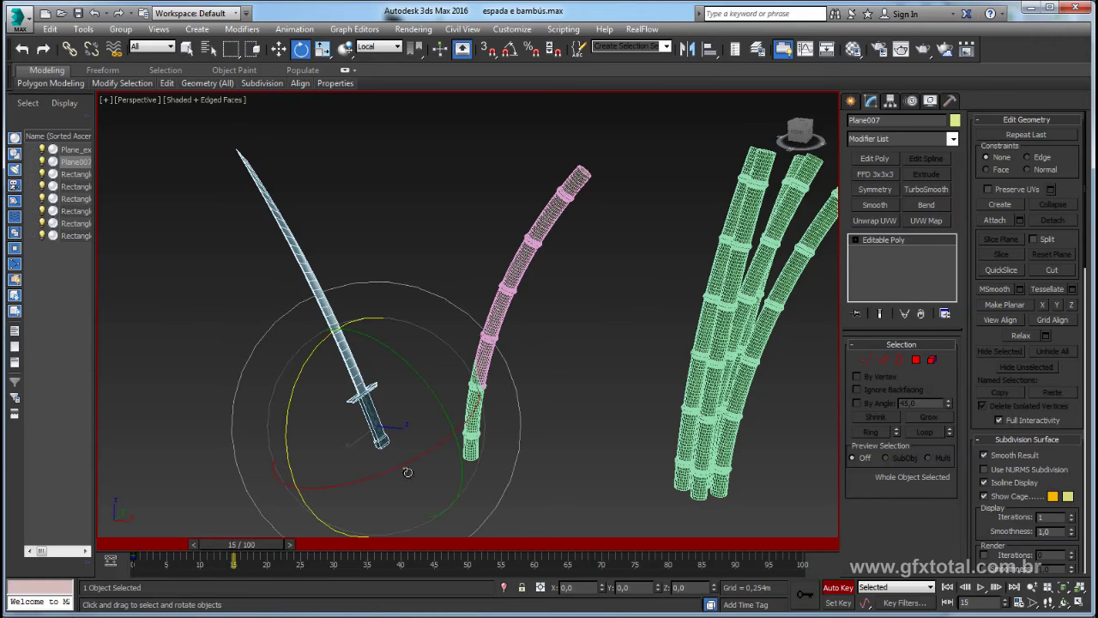
{"action": "middle_click_drag", "start_coordinate": [407, 471], "coordinate": [360, 463], "text": "alt"}
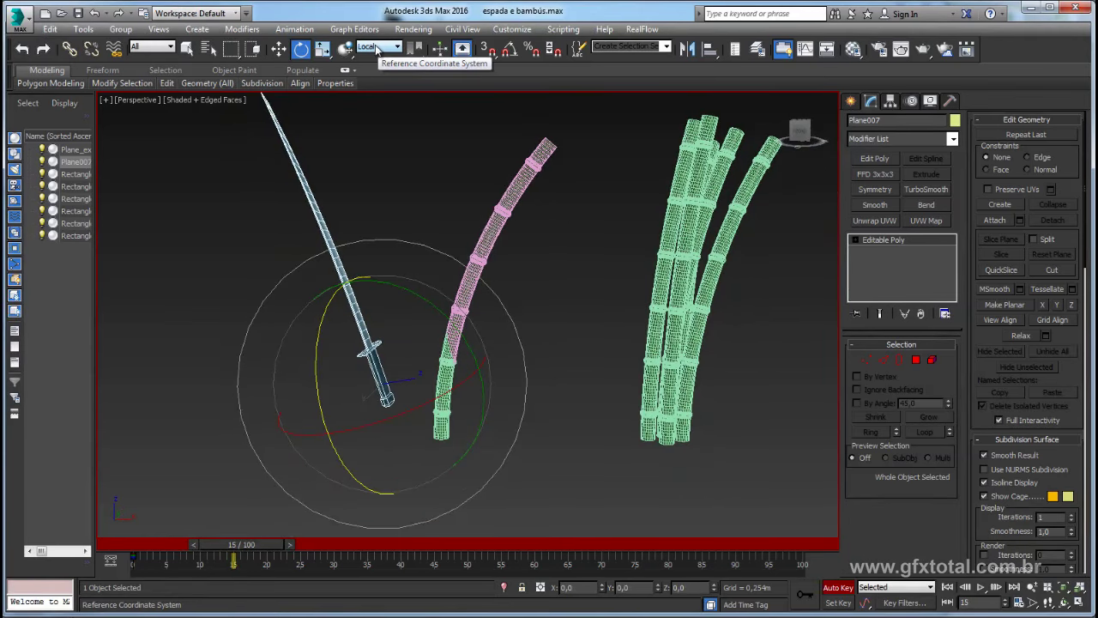
{"action": "mouse_move", "coordinate": [316, 391]}
{"action": "left_mouse_down"}
{"action": "mouse_move", "coordinate": [338, 188]}
{"action": "mouse_move", "coordinate": [353, 162]}
{"action": "left_mouse_up"}
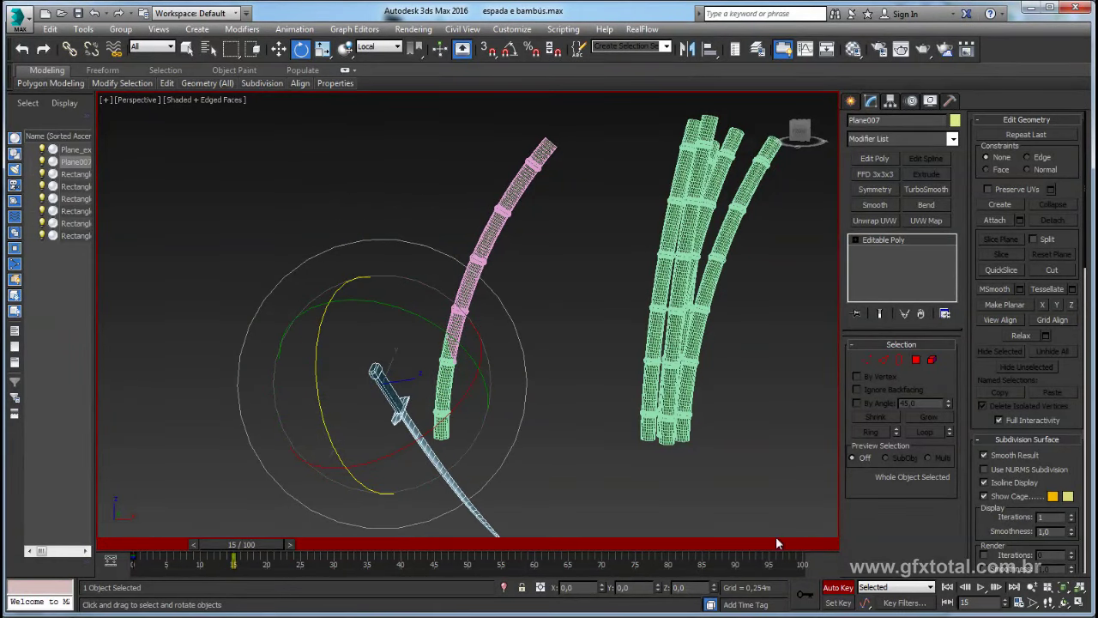
- Scrub between frames 0 and 9 to preview the sword's swing
{"action": "mouse_move", "coordinate": [257, 545]}
{"action": "left_mouse_down"}
{"action": "mouse_move", "coordinate": [169, 556]}
{"action": "mouse_move", "coordinate": [289, 540]}
{"action": "mouse_move", "coordinate": [133, 546]}
{"action": "left_mouse_up"}
{"action": "key", "text": "e"}
{"action": "mouse_move", "coordinate": [503, 368]}
{"action": "middle_mouse_down", "text": "alt"}
{"action": "mouse_move", "coordinate": [400, 370]}
{"action": "mouse_move", "coordinate": [487, 399]}
{"action": "mouse_move", "coordinate": [512, 363]}
{"action": "mouse_move", "coordinate": [454, 386]}
{"action": "middle_mouse_up", "text": "alt"}
{"action": "left_click_drag", "start_coordinate": [190, 546], "coordinate": [235, 540]}
{"action": "key", "text": "e"}
{"action": "mouse_move", "coordinate": [429, 403]}
{"action": "middle_mouse_down", "text": "alt"}
{"action": "mouse_move", "coordinate": [456, 392]}
{"action": "mouse_move", "coordinate": [446, 396]}
{"action": "middle_mouse_up", "text": "alt"}
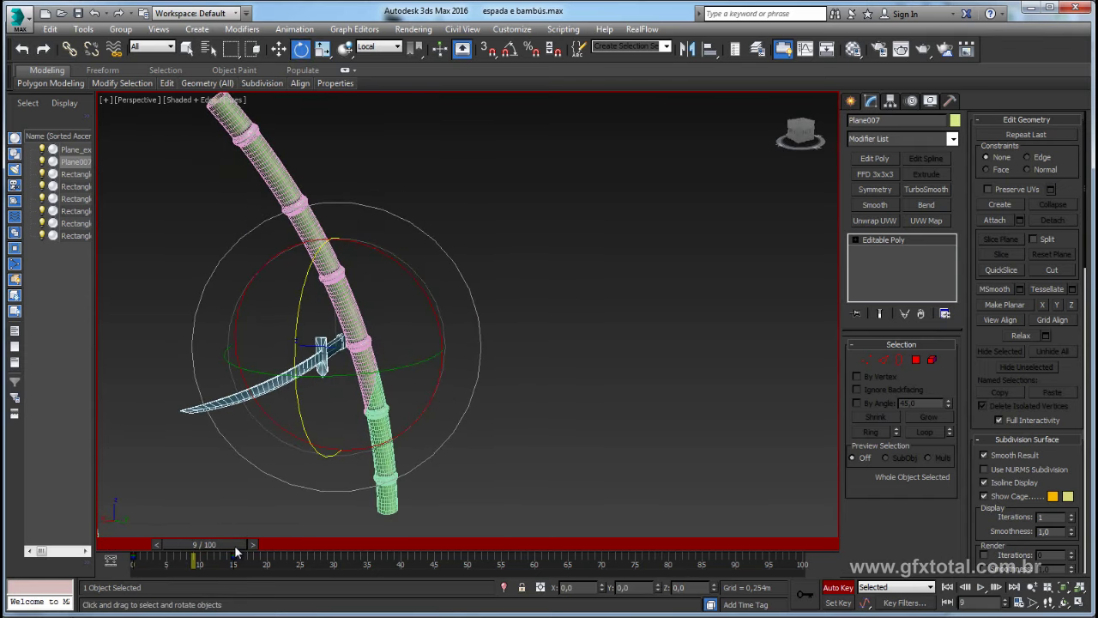
{"action": "left_click_drag", "start_coordinate": [234, 545], "coordinate": [163, 545]}
{"action": "mouse_move", "coordinate": [360, 391]}
{"action": "middle_mouse_down", "text": "alt"}
{"action": "mouse_move", "coordinate": [437, 397]}
{"action": "mouse_move", "coordinate": [470, 429]}
{"action": "middle_mouse_up", "text": "alt"}
- Create a Dummy helper below the sword
{"action": "left_click", "coordinate": [850, 103]}
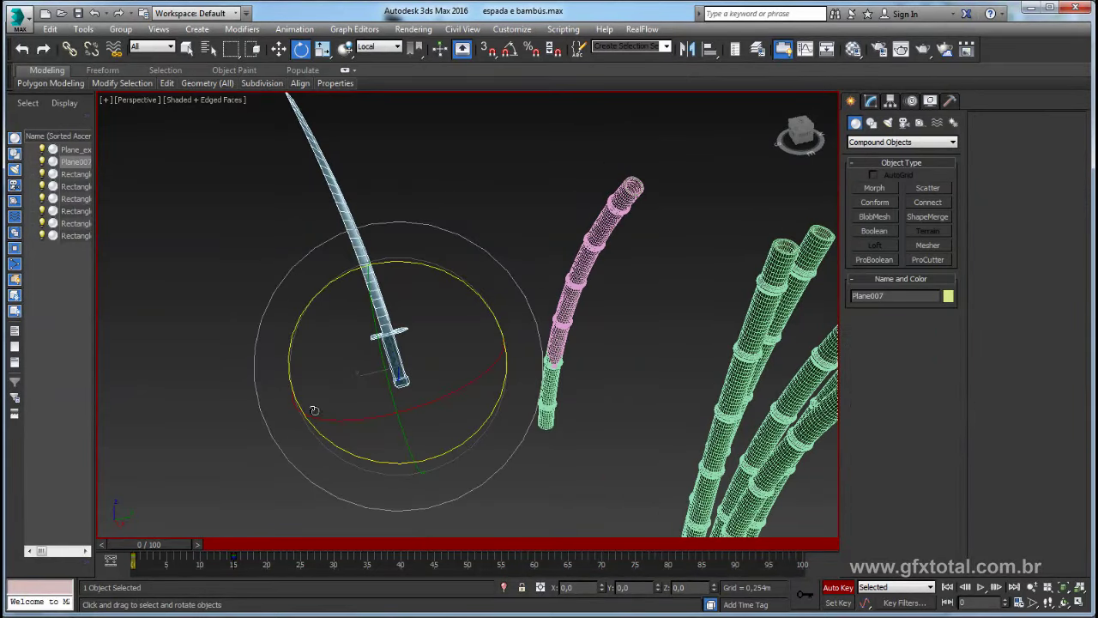
{"action": "left_click", "coordinate": [535, 196]}
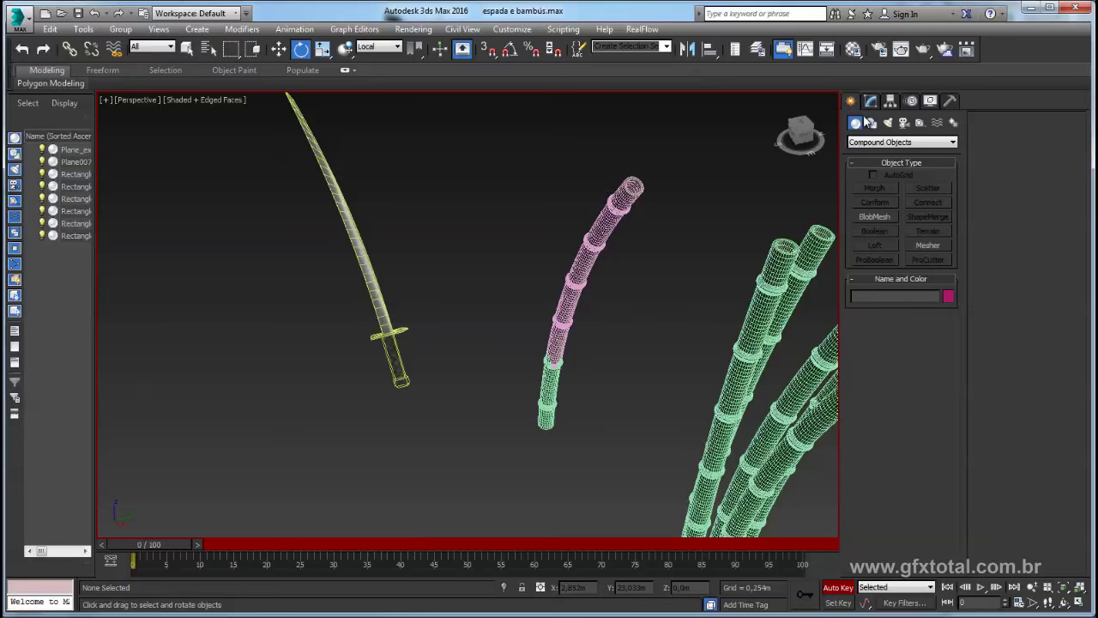
{"action": "left_click", "coordinate": [920, 123]}
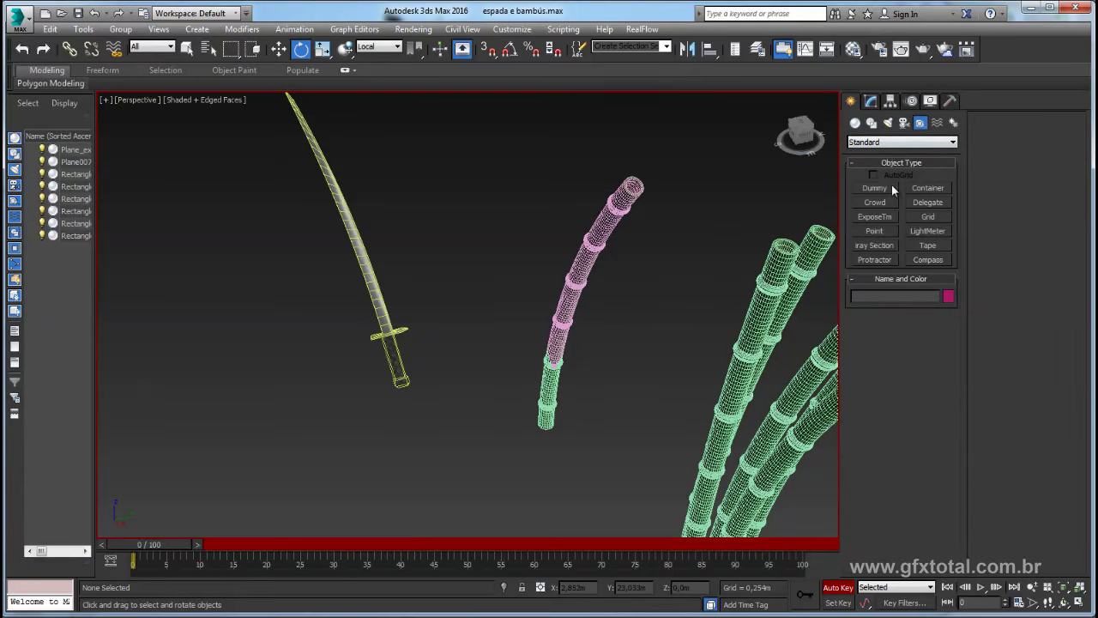
{"action": "left_click", "coordinate": [884, 187]}
{"action": "left_click_drag", "start_coordinate": [401, 491], "coordinate": [420, 486]}
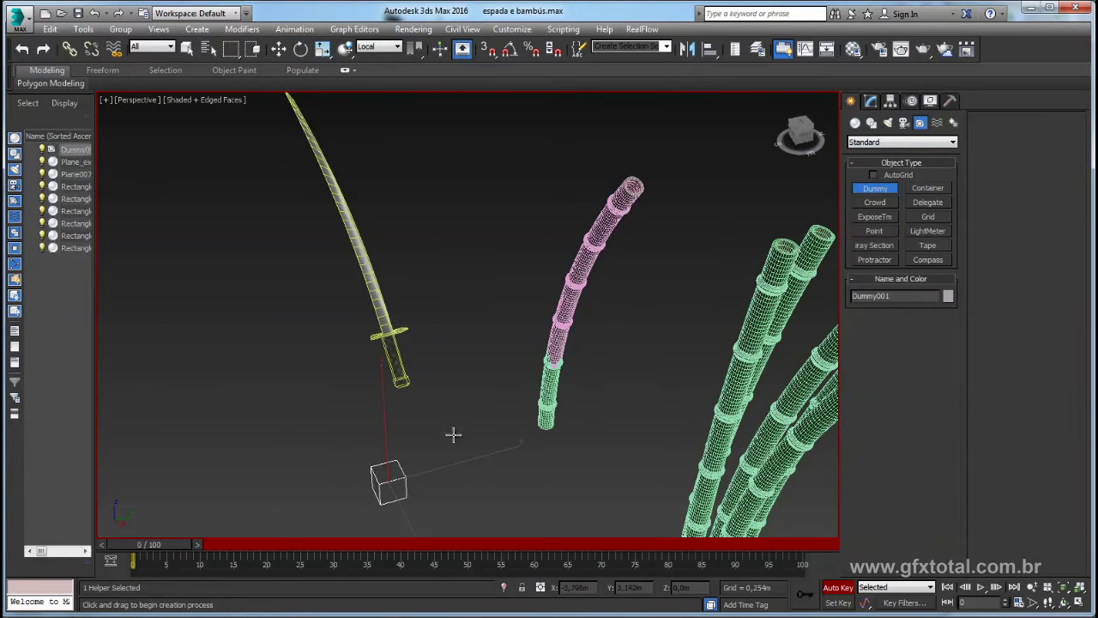
- Align the dummy to the sword's handle
{"action": "left_click", "coordinate": [710, 49]}
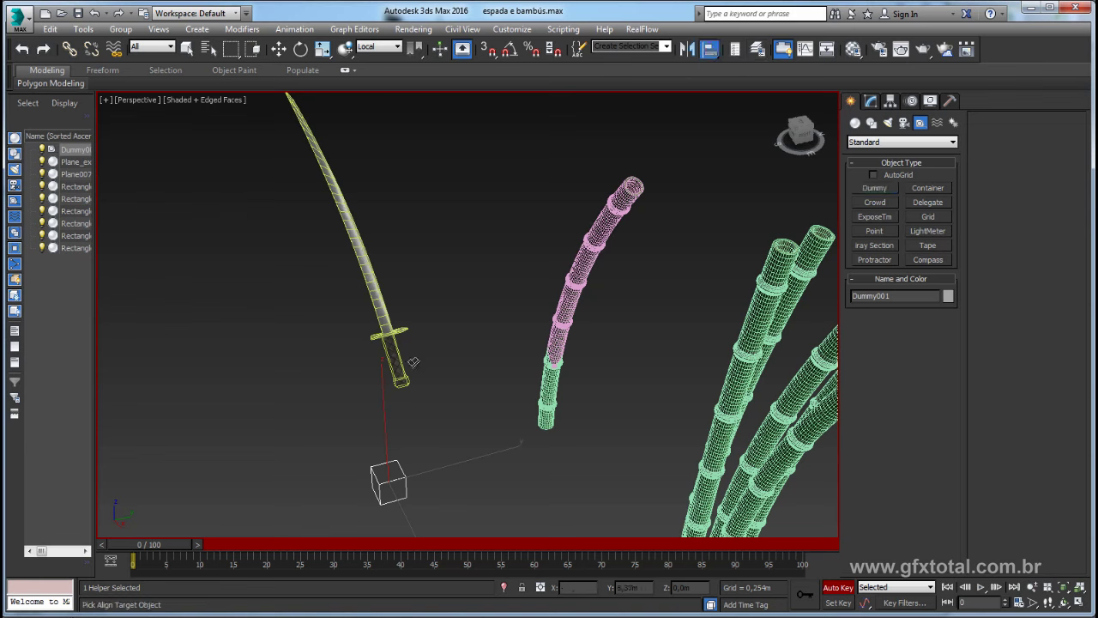
{"action": "left_click", "coordinate": [399, 370]}
{"action": "left_click", "coordinate": [751, 400]}
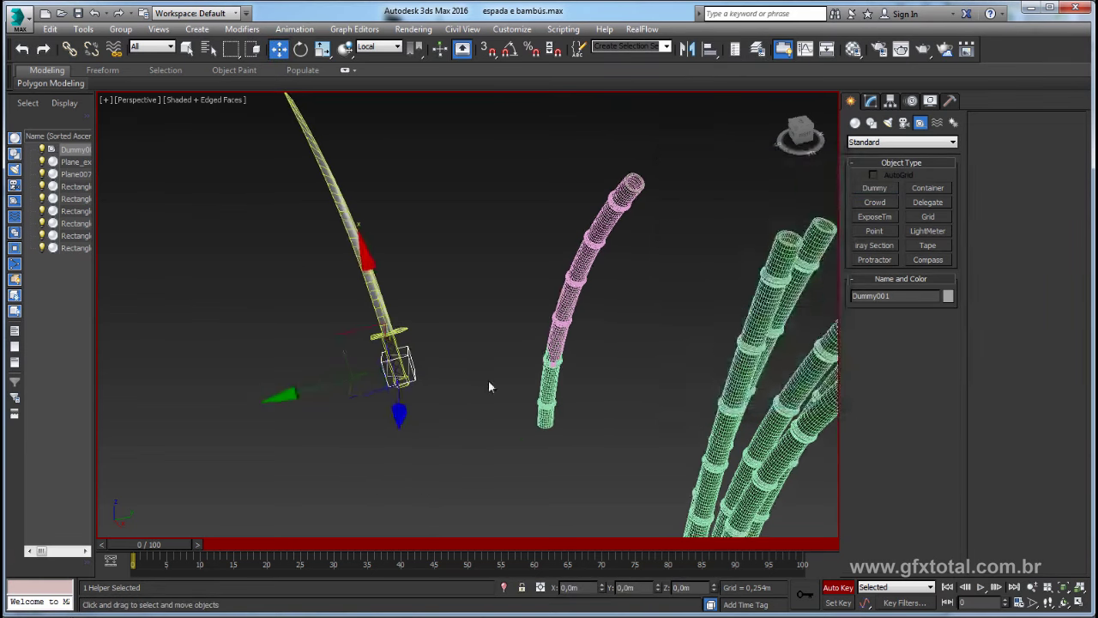
{"action": "mouse_move", "coordinate": [488, 380]}
{"action": "middle_mouse_down", "text": "alt"}
{"action": "mouse_move", "coordinate": [528, 344]}
{"action": "mouse_move", "coordinate": [260, 98]}
{"action": "middle_mouse_up", "text": "alt"}
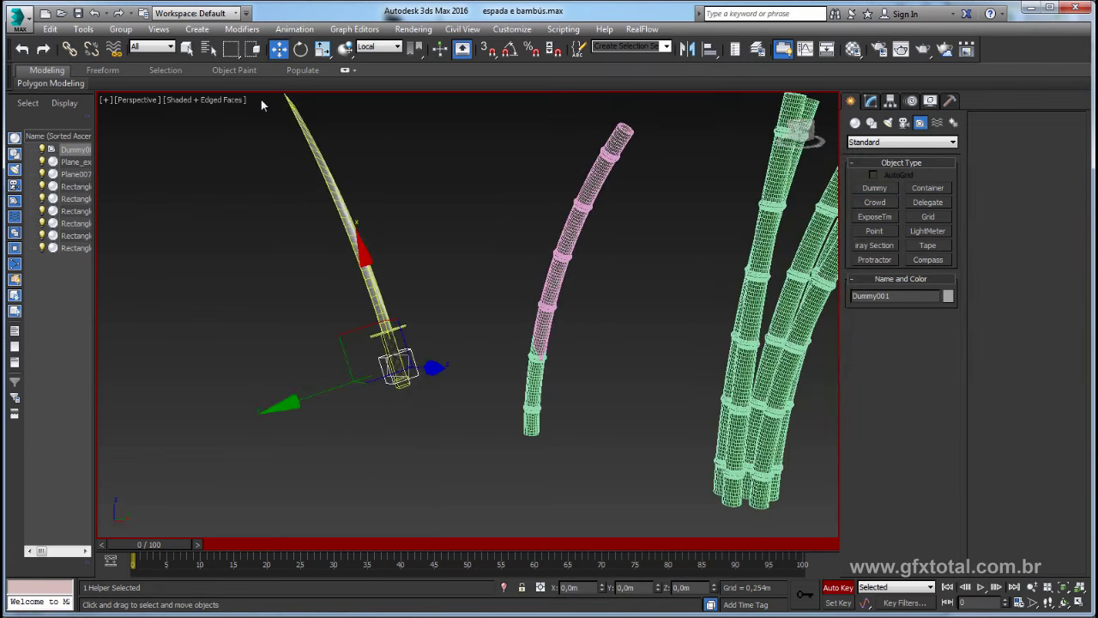
- Link the sword as a child of Dummy001 and move the timeline to frame 15
{"action": "left_click", "coordinate": [69, 49]}
{"action": "left_click_drag", "start_coordinate": [356, 238], "coordinate": [397, 163]}
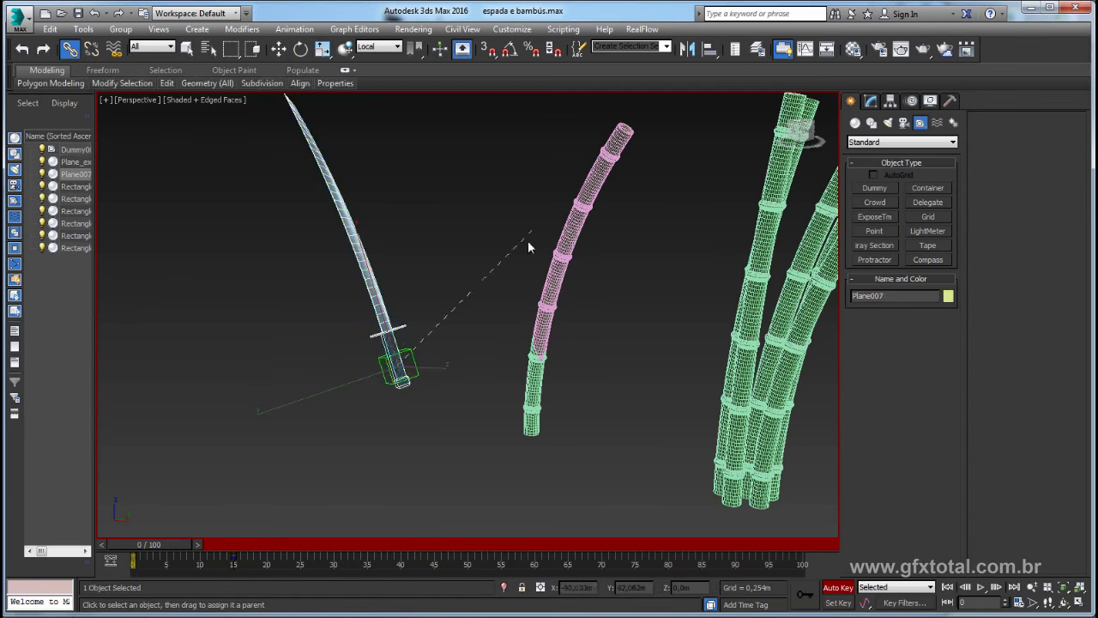
{"action": "left_click_drag", "start_coordinate": [413, 357], "coordinate": [409, 367]}
{"action": "mouse_move", "coordinate": [270, 507]}
{"action": "middle_mouse_down", "text": "alt"}
{"action": "mouse_move", "coordinate": [400, 443]}
{"action": "mouse_move", "coordinate": [183, 543]}
{"action": "middle_mouse_up", "text": "alt"}
{"action": "mouse_move", "coordinate": [182, 539]}
{"action": "left_mouse_down"}
{"action": "mouse_move", "coordinate": [241, 542]}
{"action": "mouse_move", "coordinate": [179, 550]}
{"action": "mouse_move", "coordinate": [274, 544]}
{"action": "mouse_move", "coordinate": [147, 548]}
{"action": "mouse_move", "coordinate": [349, 542]}
{"action": "mouse_move", "coordinate": [115, 564]}
{"action": "left_mouse_up"}
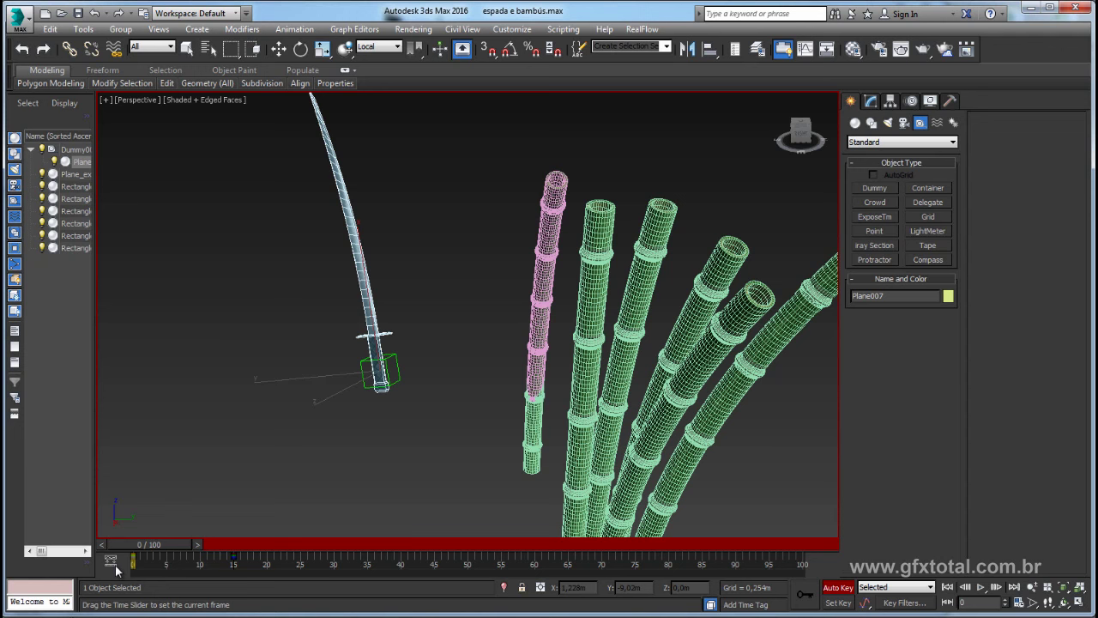
{"action": "key", "text": "l"}
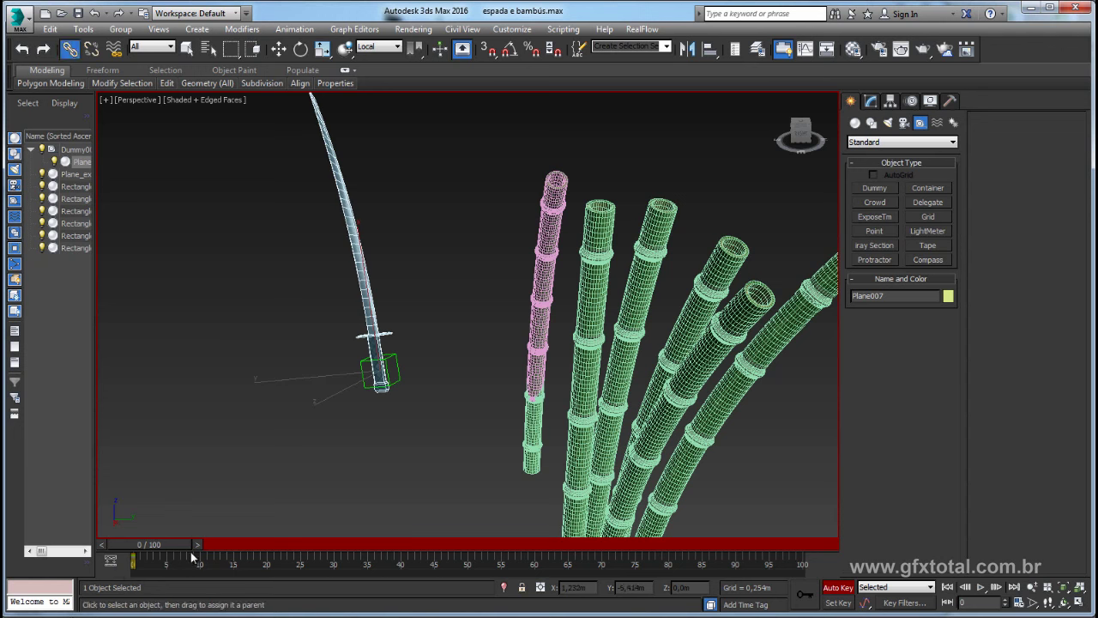
{"action": "left_click_drag", "start_coordinate": [192, 554], "coordinate": [262, 546]}
- Rotate the sword down-right through the bamboo at frame 15, check the swing, then select Plane_extra
{"action": "key", "text": "e"}
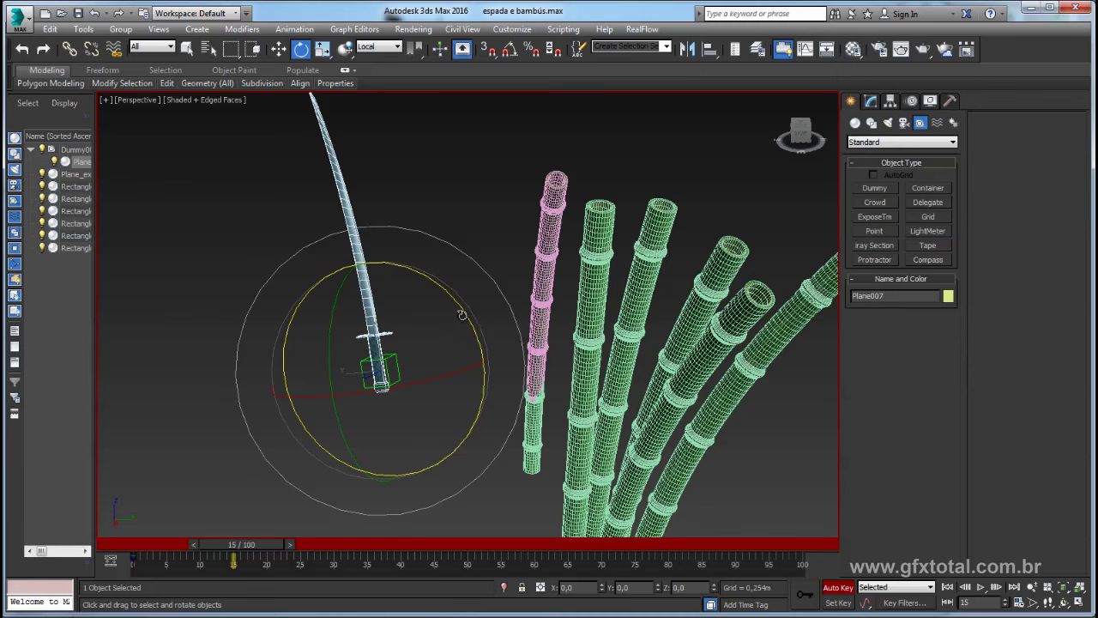
{"action": "mouse_move", "coordinate": [461, 315]}
{"action": "left_mouse_down"}
{"action": "mouse_move", "coordinate": [507, 359]}
{"action": "mouse_move", "coordinate": [557, 467]}
{"action": "left_mouse_up"}
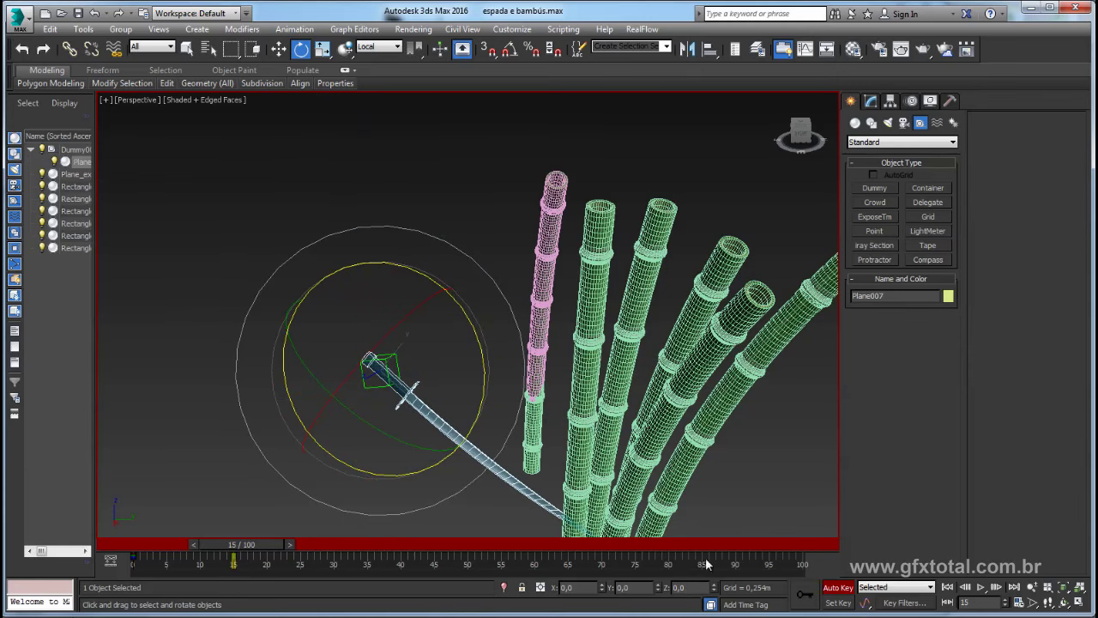
{"action": "left_click_drag", "start_coordinate": [253, 546], "coordinate": [221, 544]}
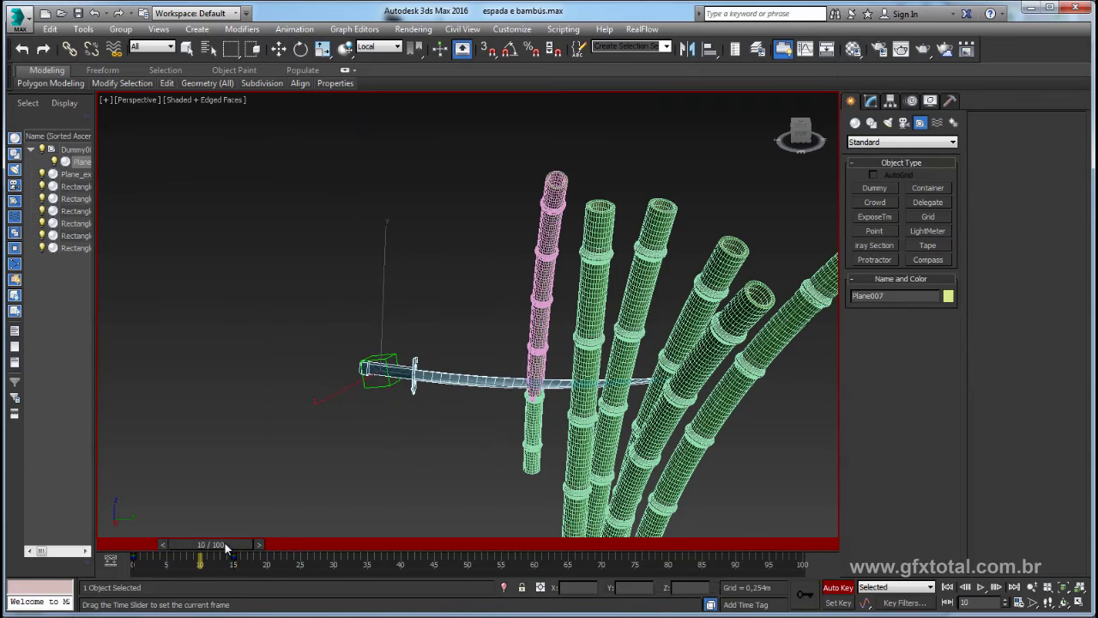
{"action": "middle_click_drag", "start_coordinate": [326, 351], "coordinate": [455, 343], "text": "alt"}
{"action": "left_click_drag", "start_coordinate": [241, 546], "coordinate": [171, 549]}
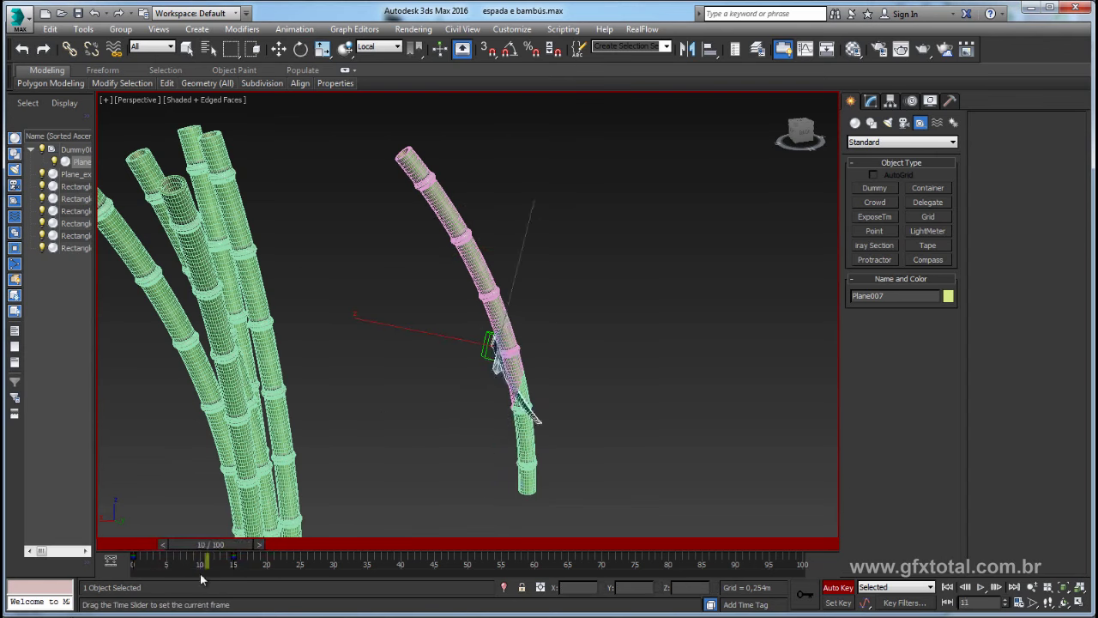
{"action": "key", "text": "e"}
{"action": "mouse_move", "coordinate": [319, 412]}
{"action": "middle_mouse_down", "text": "alt"}
{"action": "mouse_move", "coordinate": [526, 402]}
{"action": "mouse_move", "coordinate": [343, 443]}
{"action": "mouse_move", "coordinate": [457, 383]}
{"action": "middle_mouse_up", "text": "alt"}
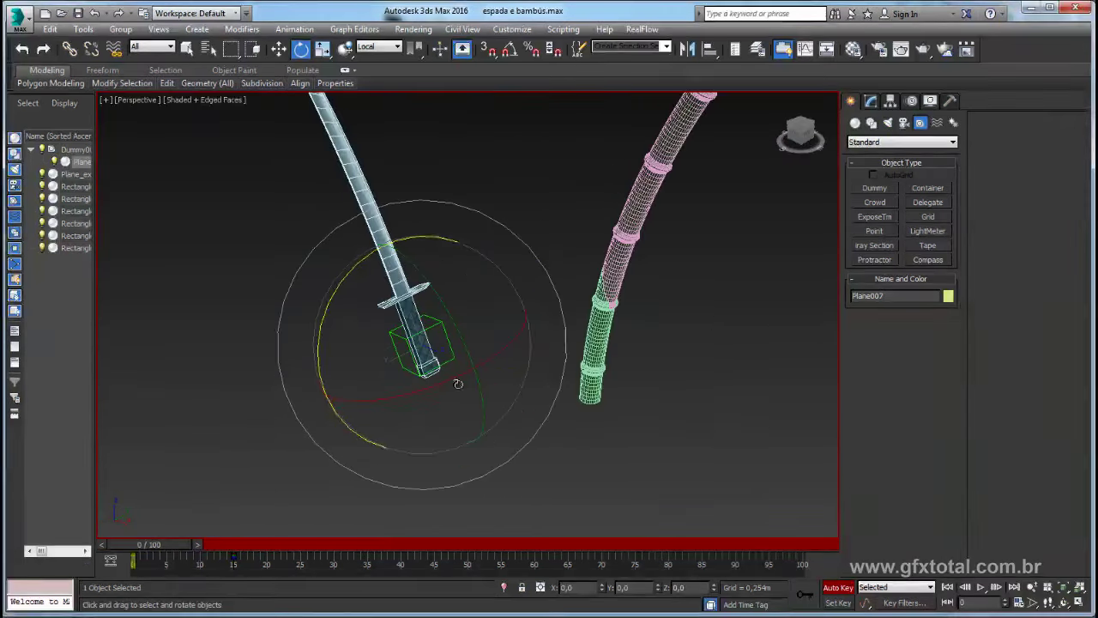
{"action": "left_click", "coordinate": [625, 273]}
{"action": "mouse_move", "coordinate": [669, 300]}
{"action": "middle_mouse_down", "text": "alt"}
{"action": "mouse_move", "coordinate": [571, 352]}
{"action": "mouse_move", "coordinate": [578, 406]}
{"action": "middle_mouse_up", "text": "alt"}
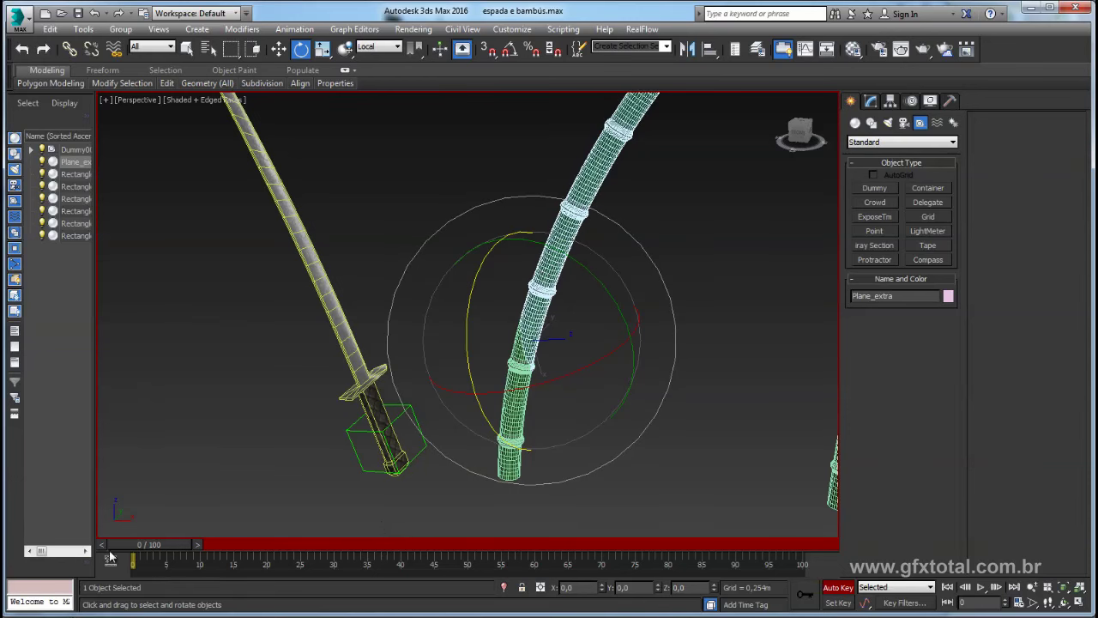
- At frame 90, key the upper bamboo piece sliding along the cut
{"action": "left_click_drag", "start_coordinate": [111, 546], "coordinate": [287, 543]}
{"action": "key", "text": "e"}
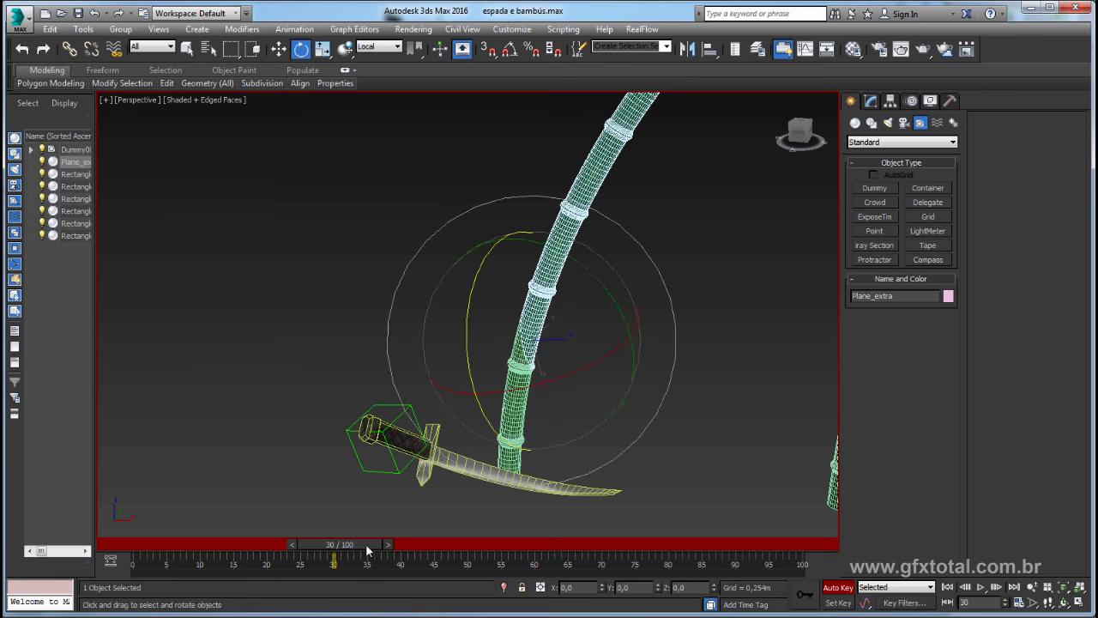
{"action": "mouse_move", "coordinate": [367, 550]}
{"action": "left_mouse_down"}
{"action": "mouse_move", "coordinate": [754, 525]}
{"action": "mouse_move", "coordinate": [739, 529]}
{"action": "left_mouse_up"}
{"action": "key", "text": "w"}
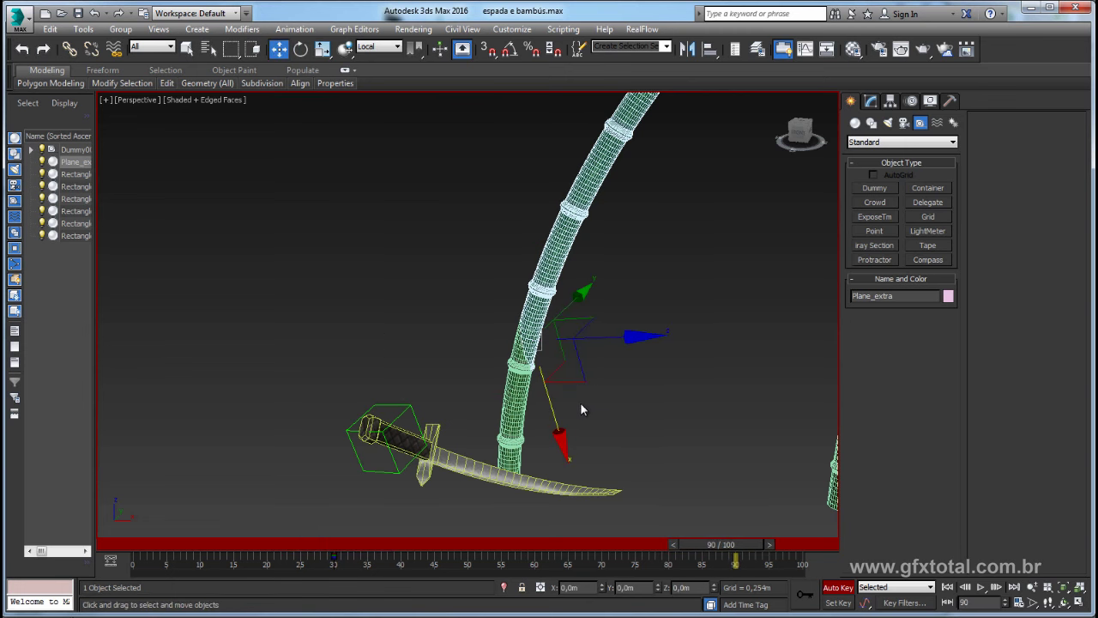
{"action": "mouse_move", "coordinate": [580, 404]}
{"action": "middle_mouse_down", "text": "alt"}
{"action": "mouse_move", "coordinate": [608, 401]}
{"action": "mouse_move", "coordinate": [560, 398]}
{"action": "middle_mouse_up", "text": "alt"}
{"action": "scroll", "coordinate": [557, 401], "scroll_direction": "up", "scroll_amount": 2}
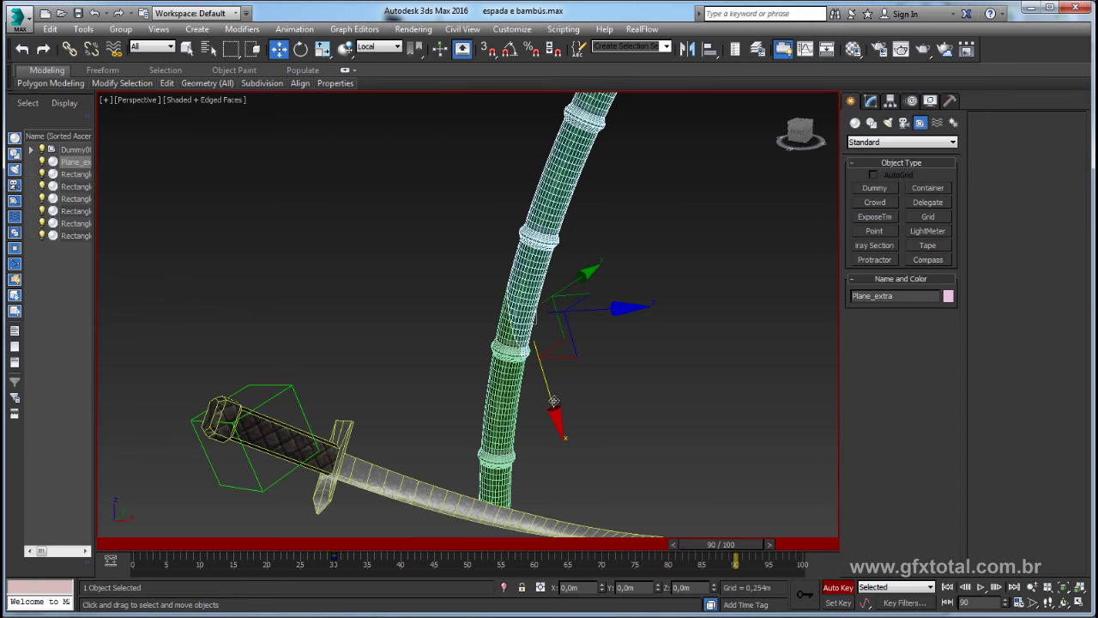
{"action": "left_click_drag", "start_coordinate": [554, 400], "coordinate": [584, 459]}
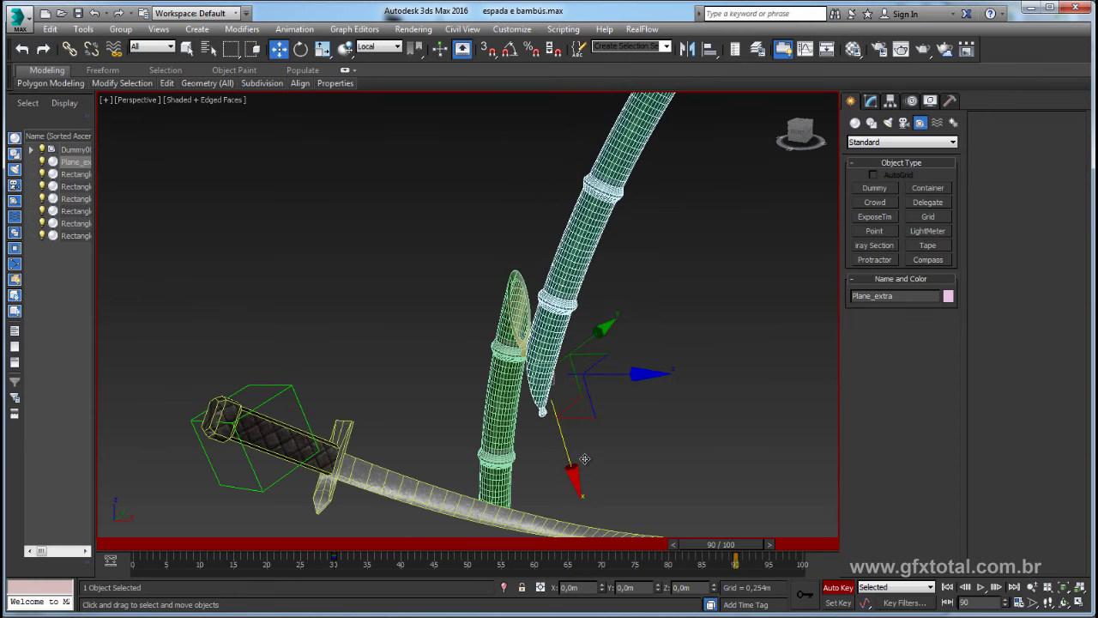
{"action": "middle_click_drag", "start_coordinate": [681, 412], "coordinate": [585, 466], "text": "alt"}
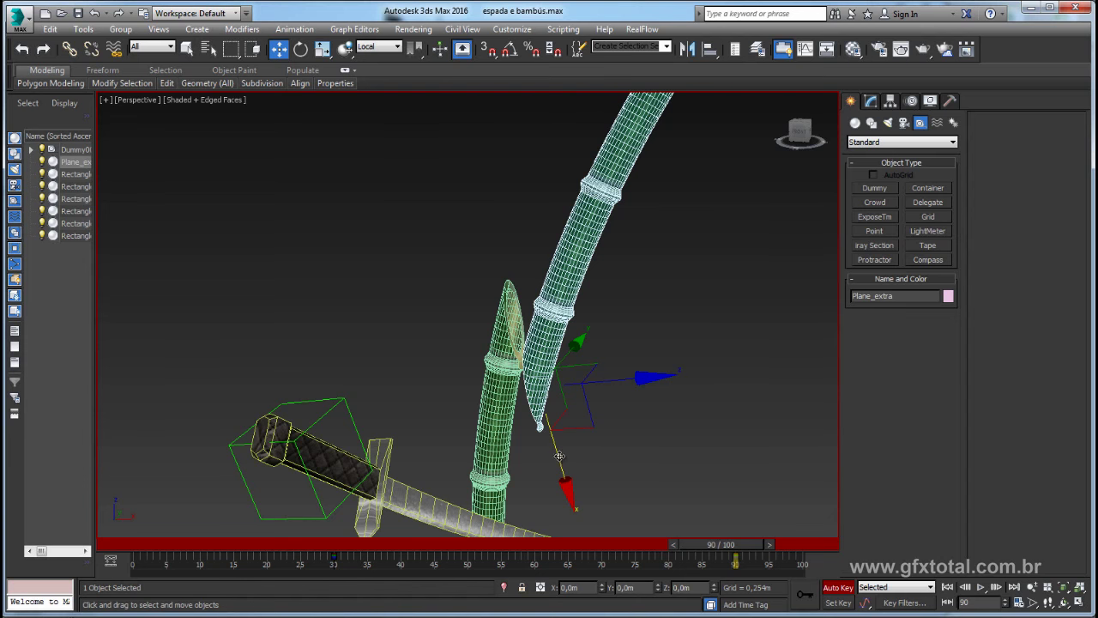
{"action": "left_click_drag", "start_coordinate": [558, 455], "coordinate": [580, 480]}
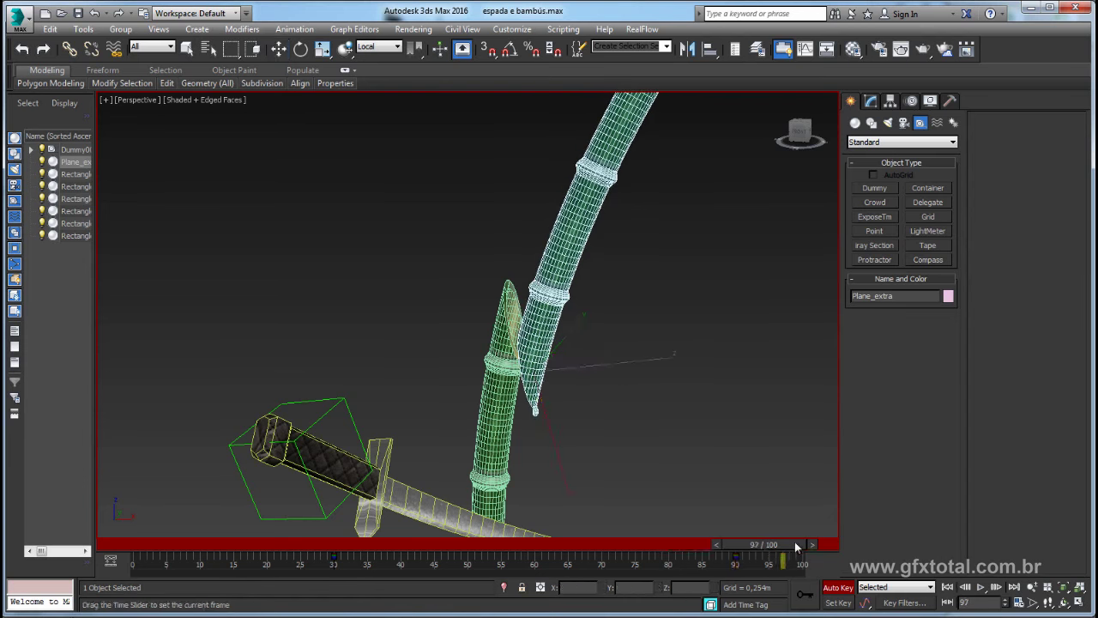
- At frame 100, move the piece down-right and tip it over, then return to frame 0
{"action": "left_click_drag", "start_coordinate": [735, 546], "coordinate": [798, 544]}
{"action": "left_click_drag", "start_coordinate": [565, 398], "coordinate": [615, 535]}
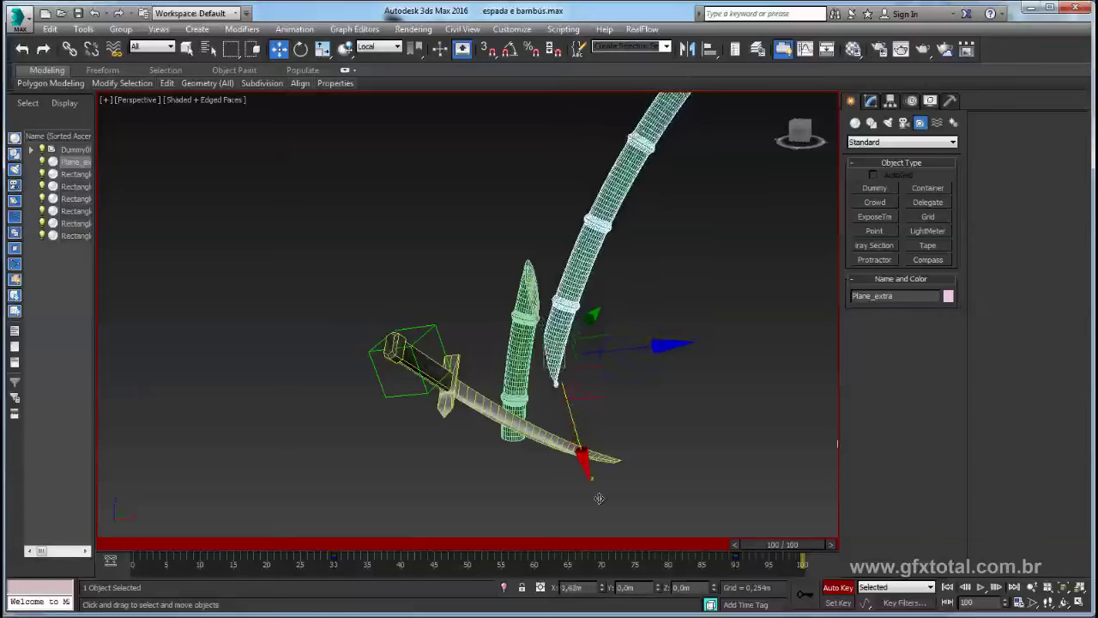
{"action": "key", "text": "e"}
{"action": "mouse_move", "coordinate": [661, 437]}
{"action": "middle_mouse_down", "text": "alt"}
{"action": "mouse_move", "coordinate": [679, 443]}
{"action": "mouse_move", "coordinate": [637, 368]}
{"action": "mouse_move", "coordinate": [620, 365]}
{"action": "middle_mouse_up", "text": "alt"}
{"action": "left_click_drag", "start_coordinate": [620, 364], "coordinate": [633, 388]}
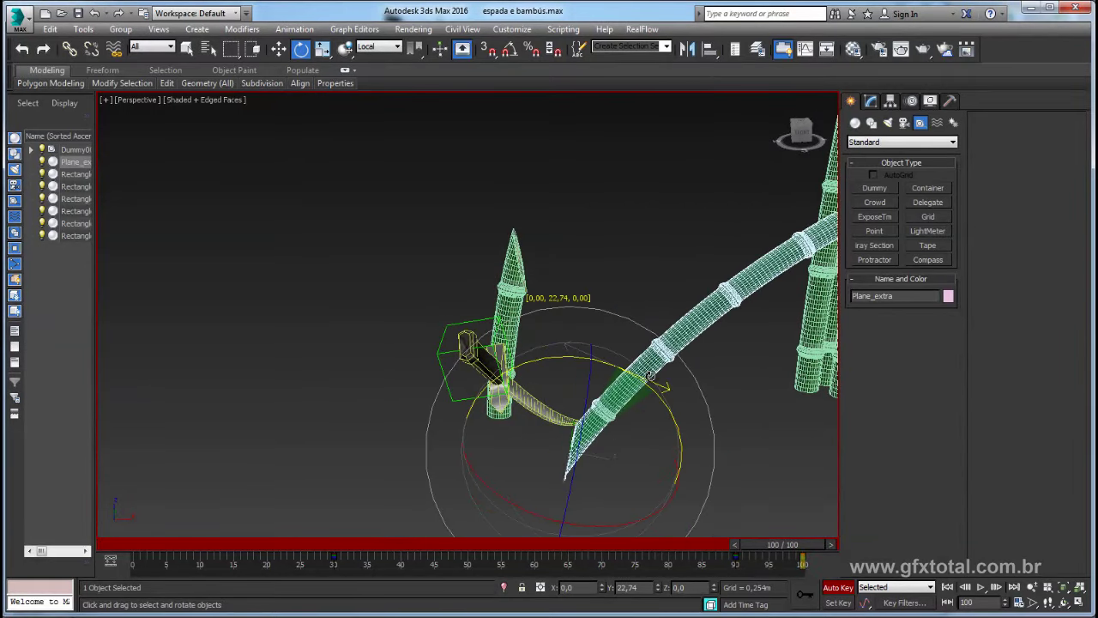
{"action": "key", "text": "w"}
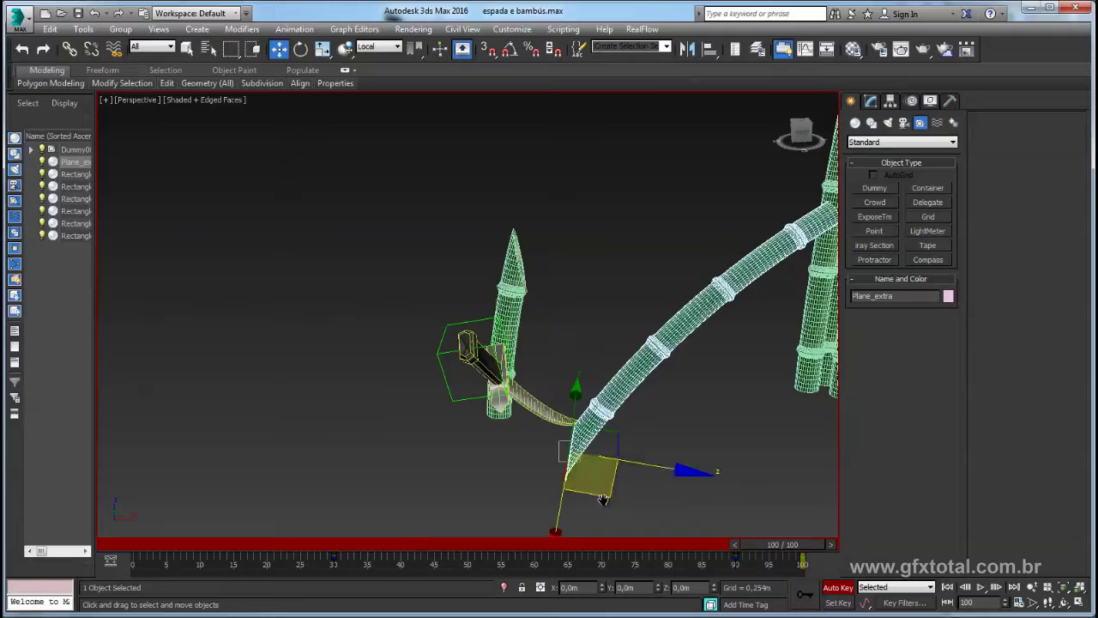
{"action": "mouse_move", "coordinate": [608, 441]}
{"action": "middle_mouse_down", "text": "alt"}
{"action": "mouse_move", "coordinate": [587, 433]}
{"action": "mouse_move", "coordinate": [534, 506]}
{"action": "mouse_move", "coordinate": [731, 546]}
{"action": "middle_mouse_up", "text": "alt"}
{"action": "left_click_drag", "start_coordinate": [794, 542], "coordinate": [76, 560]}
- Turn off Auto Key, hide edged faces, clear the selection, zoom out, and play the animation
{"action": "left_click", "coordinate": [838, 586]}
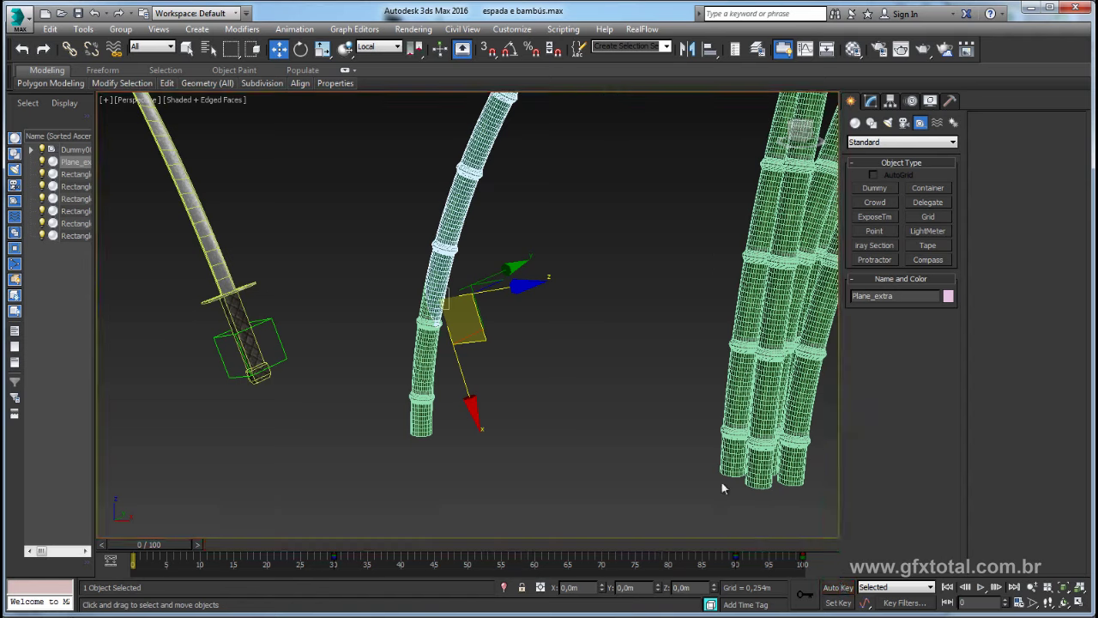
{"action": "mouse_move", "coordinate": [721, 480]}
{"action": "middle_mouse_down", "text": "alt"}
{"action": "mouse_move", "coordinate": [657, 489]}
{"action": "mouse_move", "coordinate": [670, 479]}
{"action": "middle_mouse_up", "text": "alt"}
{"action": "key", "text": "F4"}
{"action": "left_click", "coordinate": [672, 470]}
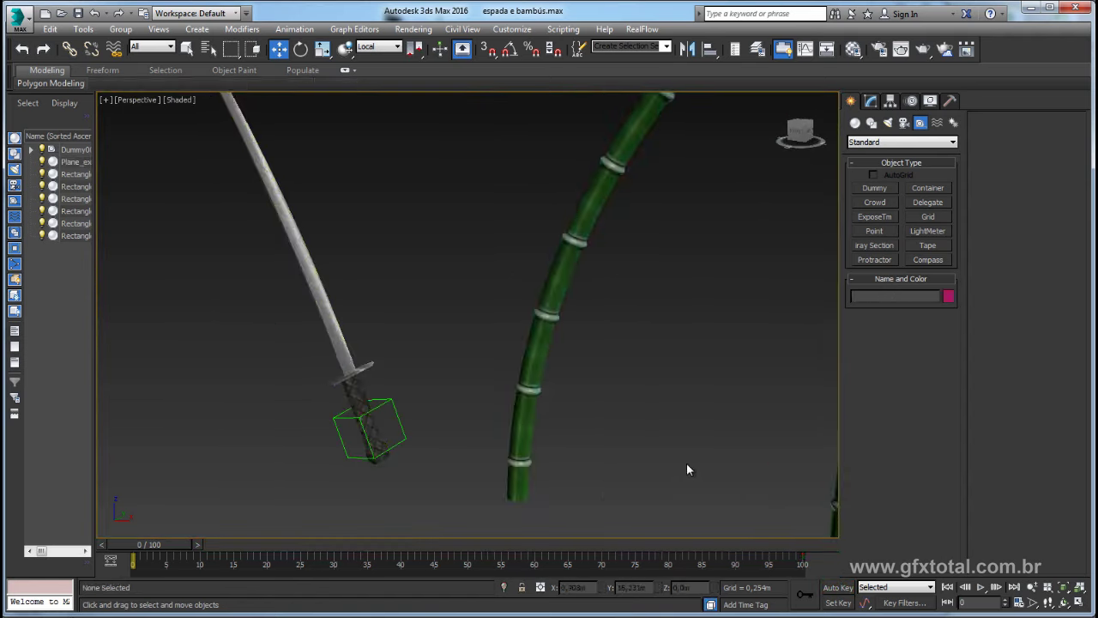
{"action": "scroll", "coordinate": [678, 465], "scroll_direction": "down", "scroll_amount": 2}
{"action": "scroll", "coordinate": [610, 456], "scroll_direction": "down", "scroll_amount": 3}
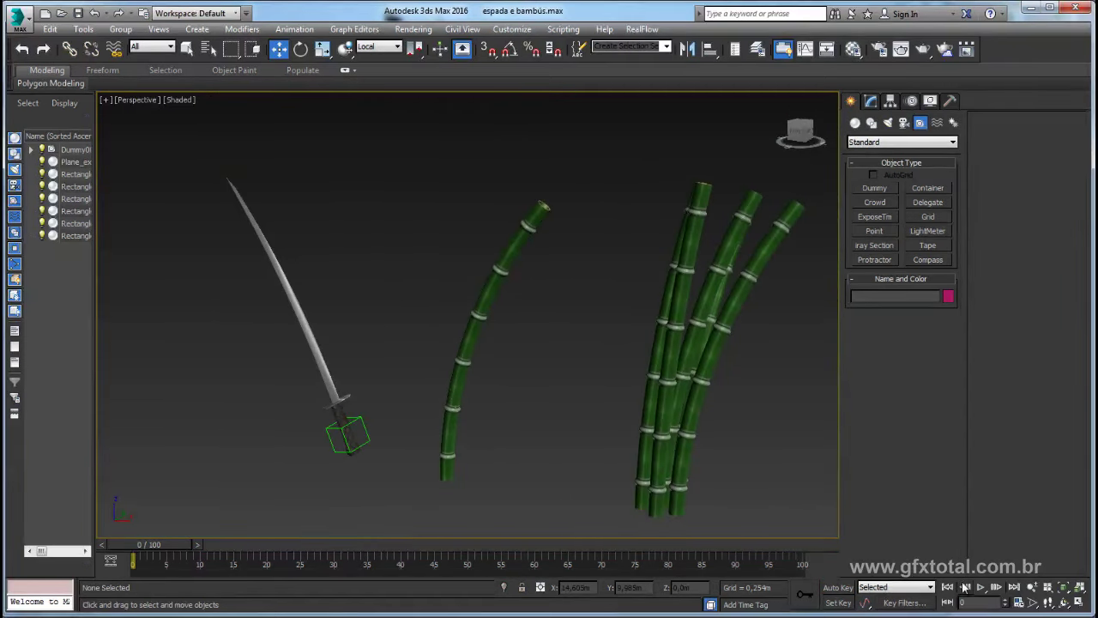
{"action": "key", "text": "slash"}
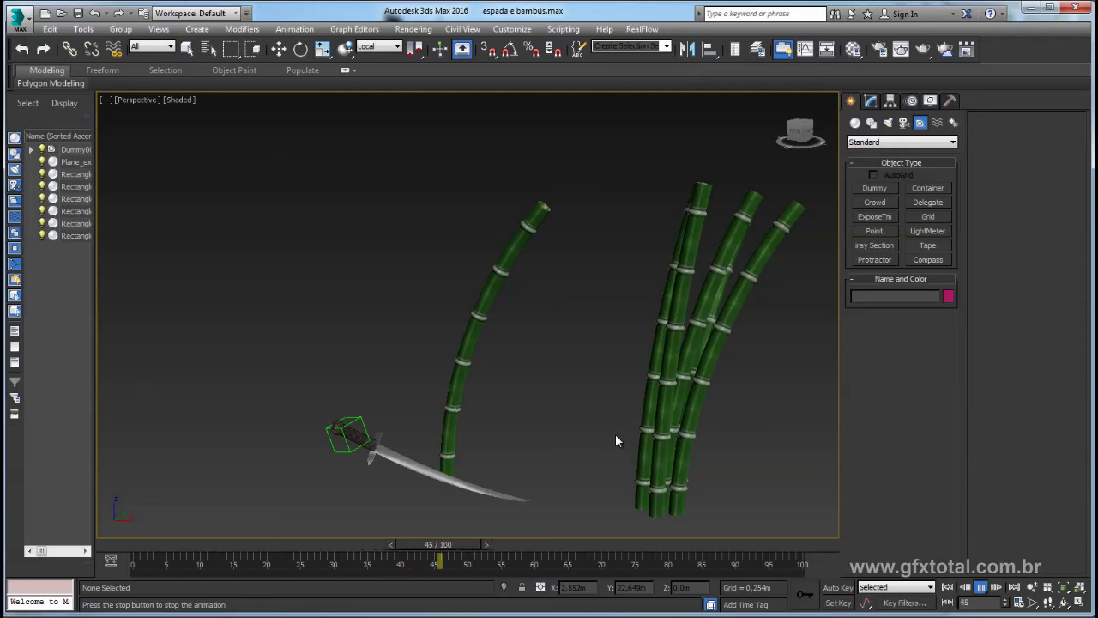